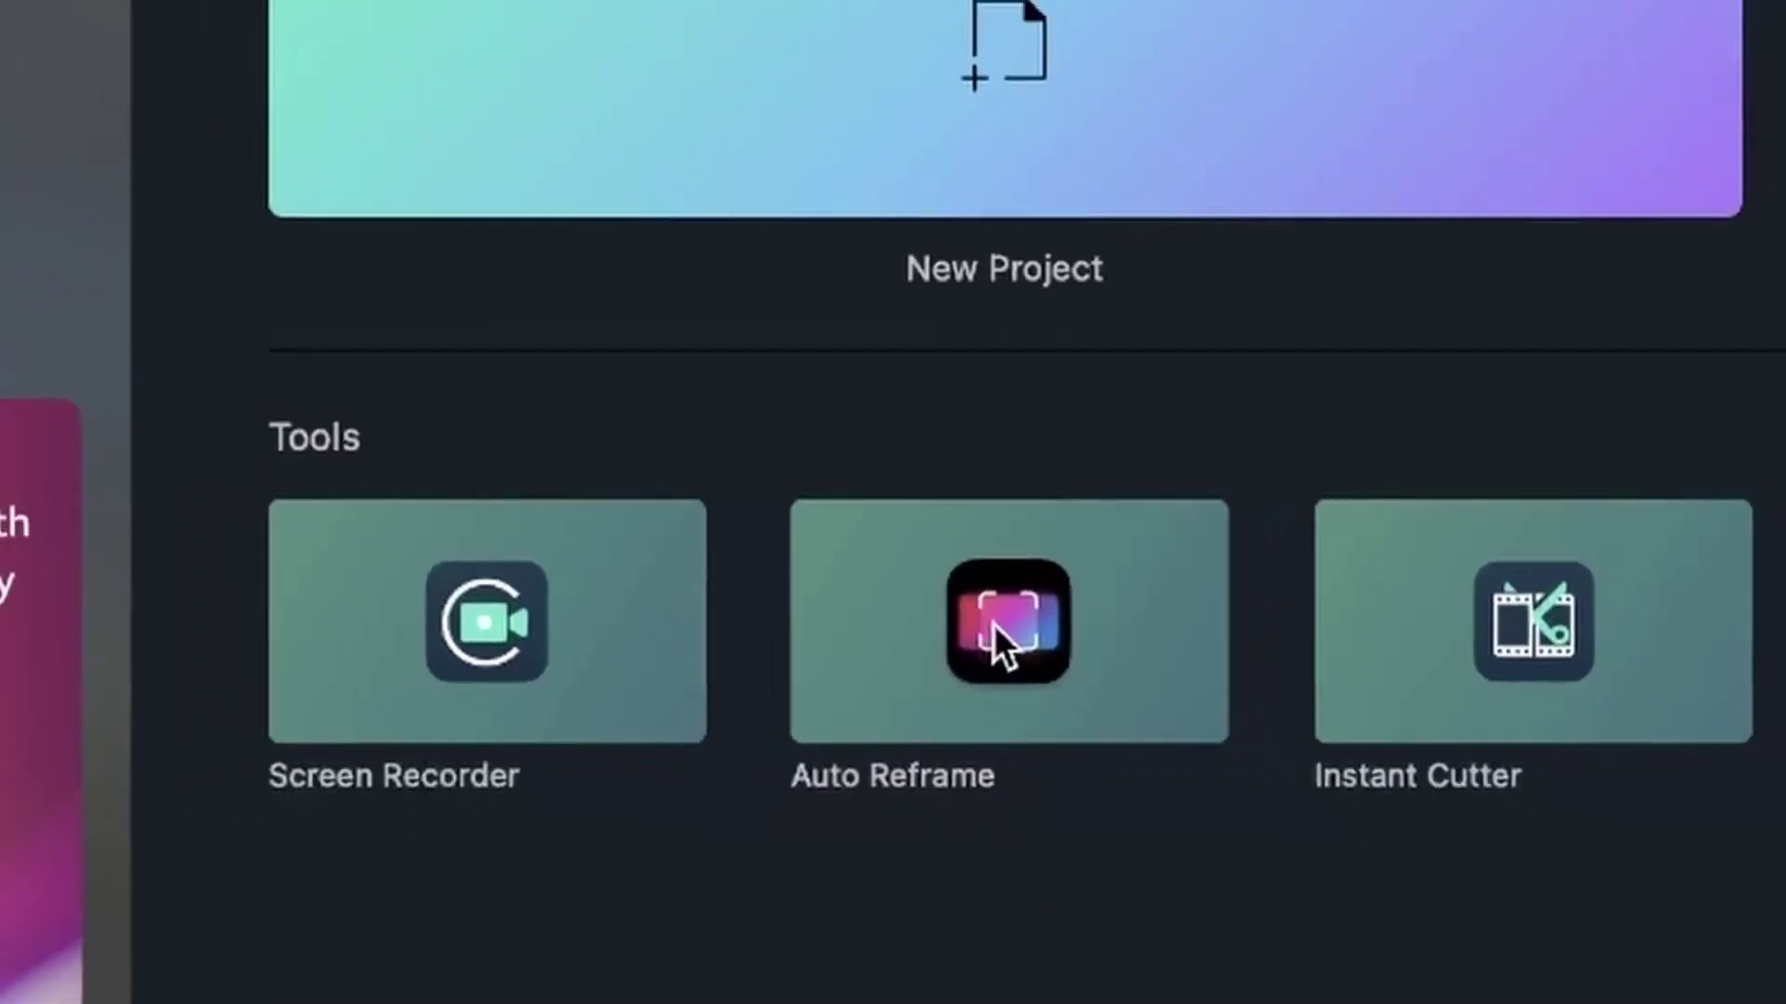
Step: Open Auto Reframe, move its window higher, and drop video.mp4 from the desktop into it
{"action": "left_click", "coordinate": [1010, 661]}
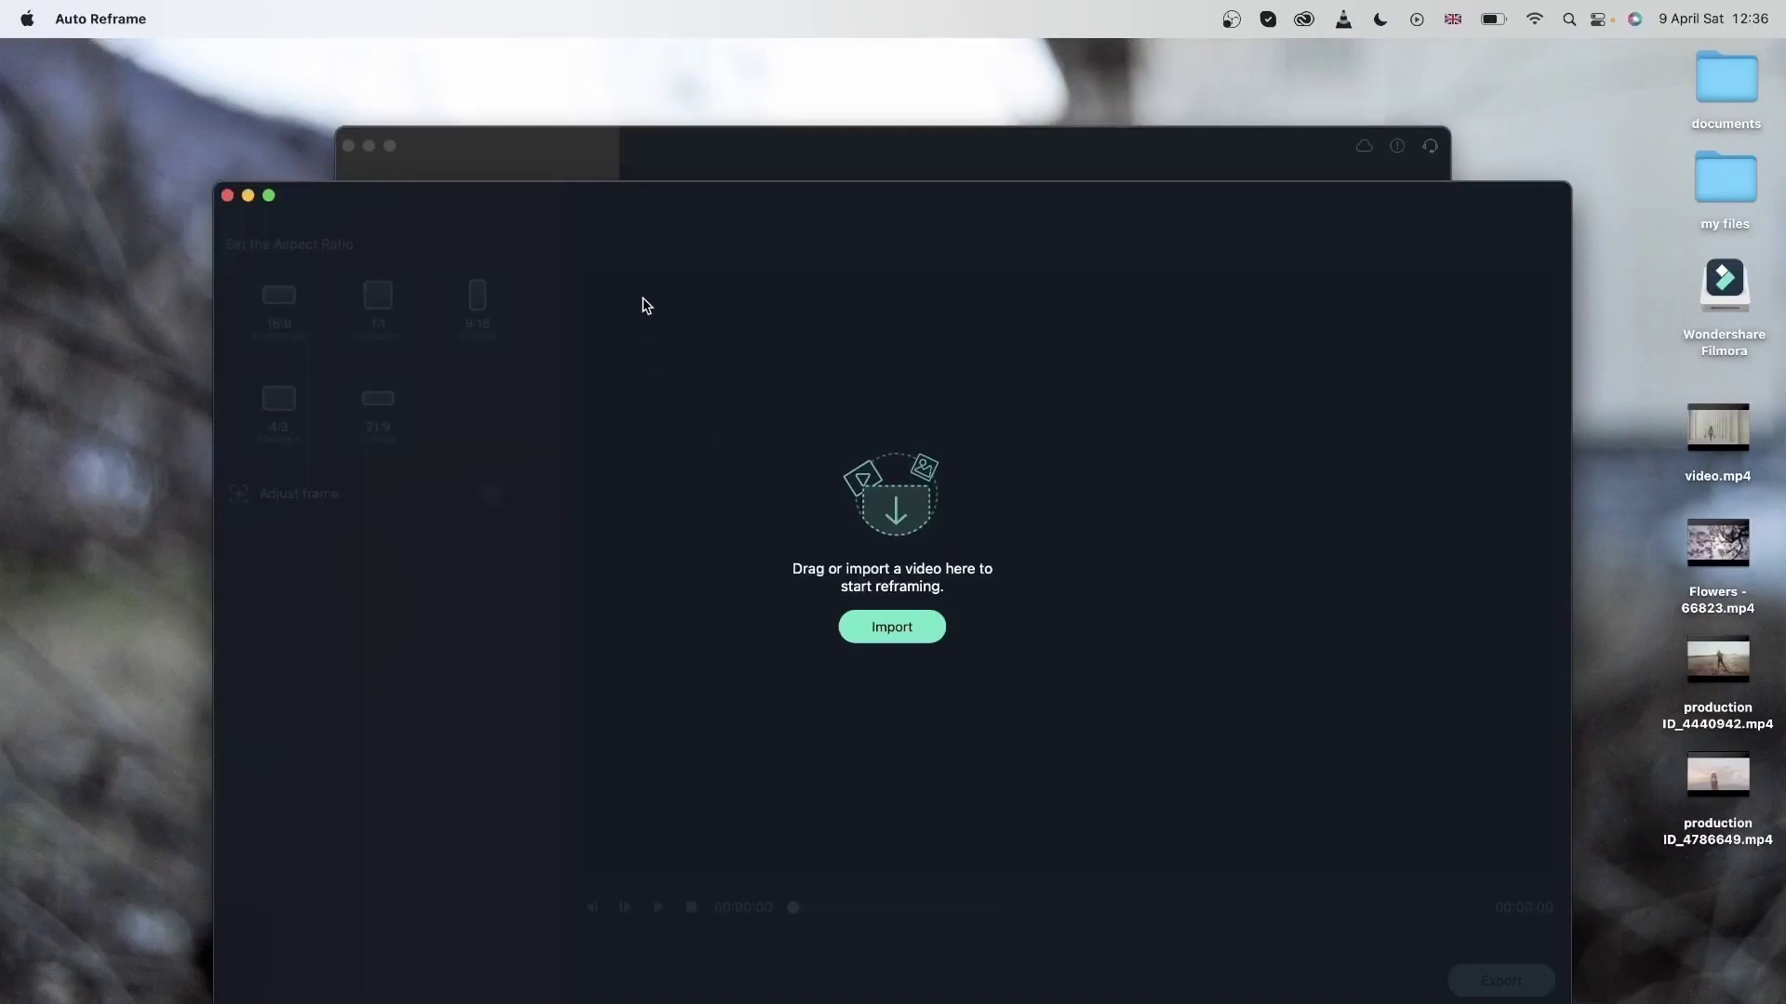
{"action": "left_click_drag", "start_coordinate": [667, 208], "coordinate": [653, 102]}
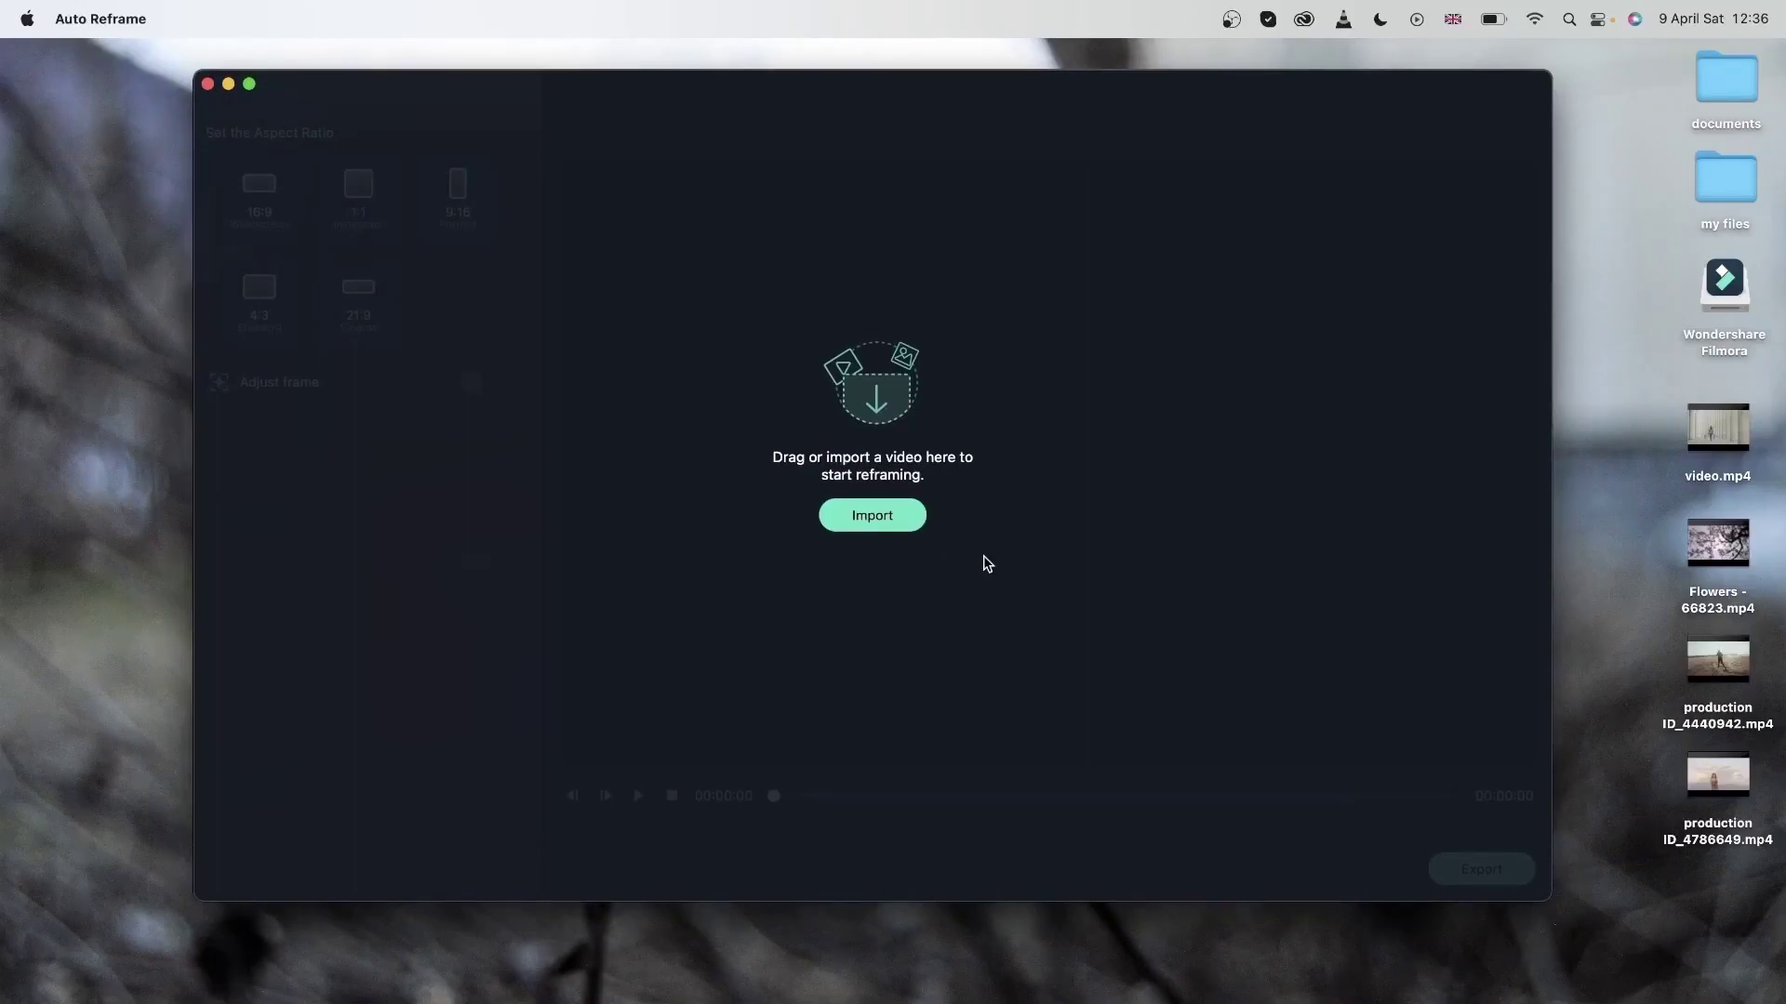
{"action": "mouse_move", "coordinate": [1735, 439]}
{"action": "left_click_drag", "start_coordinate": [1736, 439], "coordinate": [863, 478]}
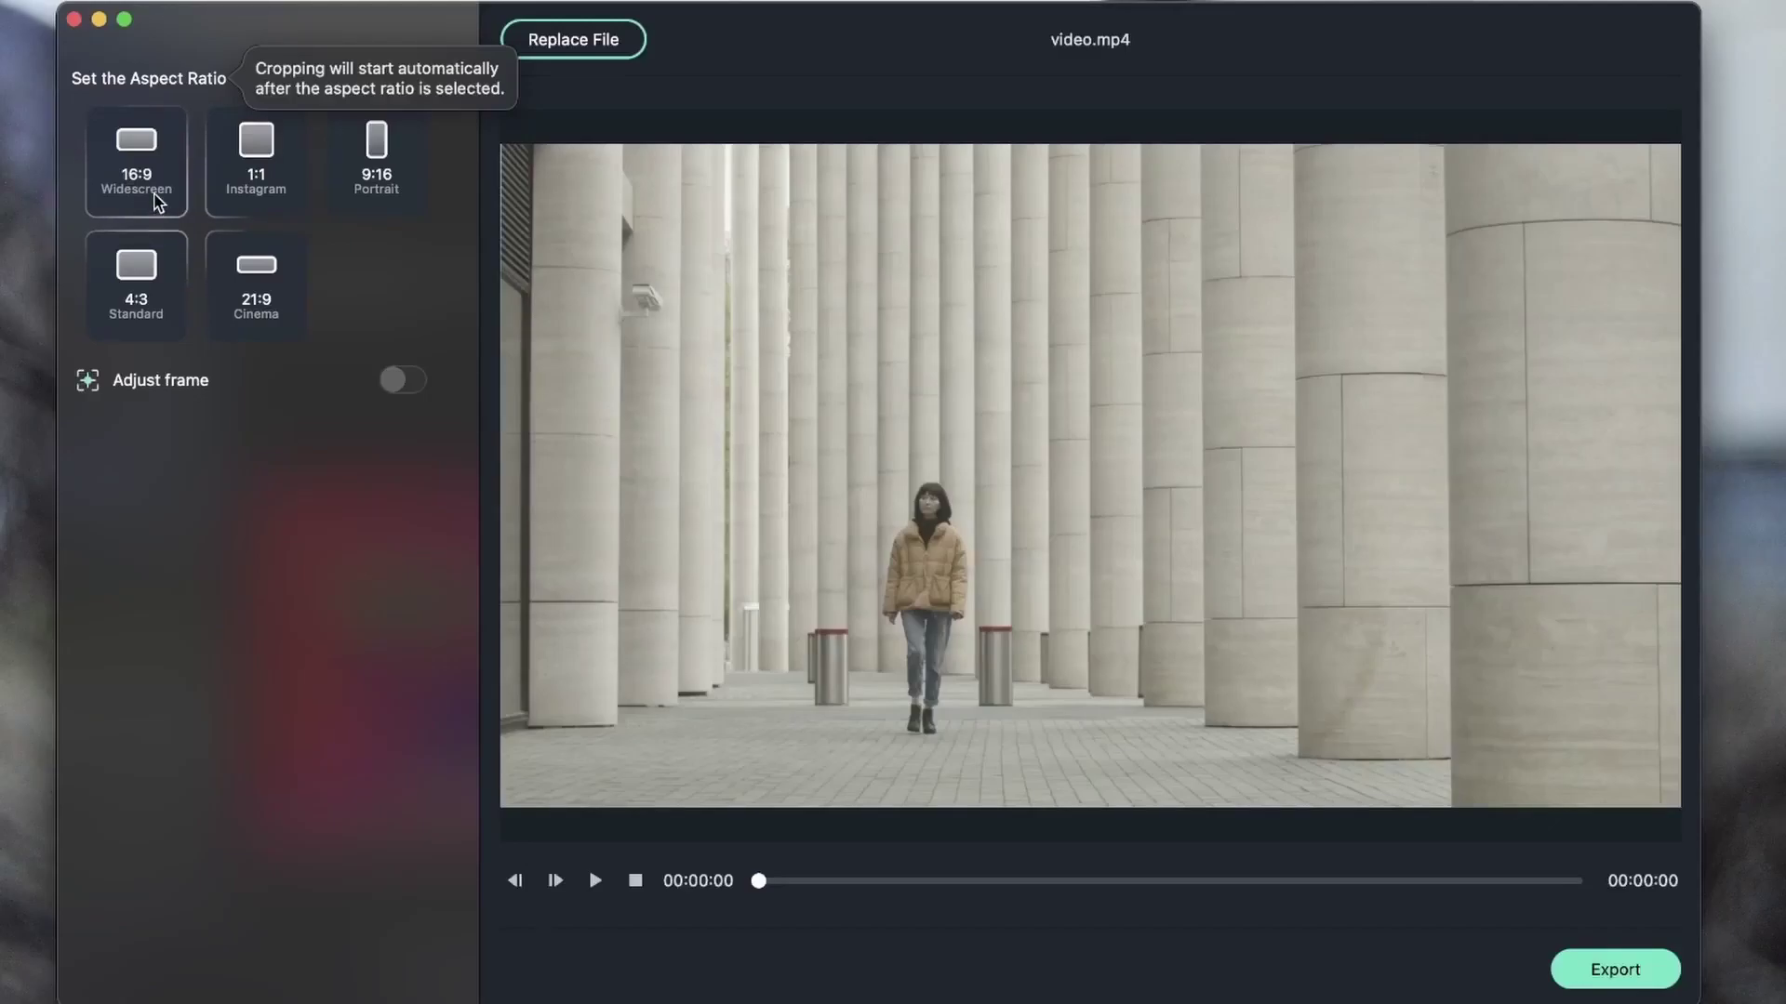
Step: Preview video.mp4 at 4:3, 21:9 and 1:1, finishing on 9:16 Portrait
{"action": "left_click", "coordinate": [137, 305]}
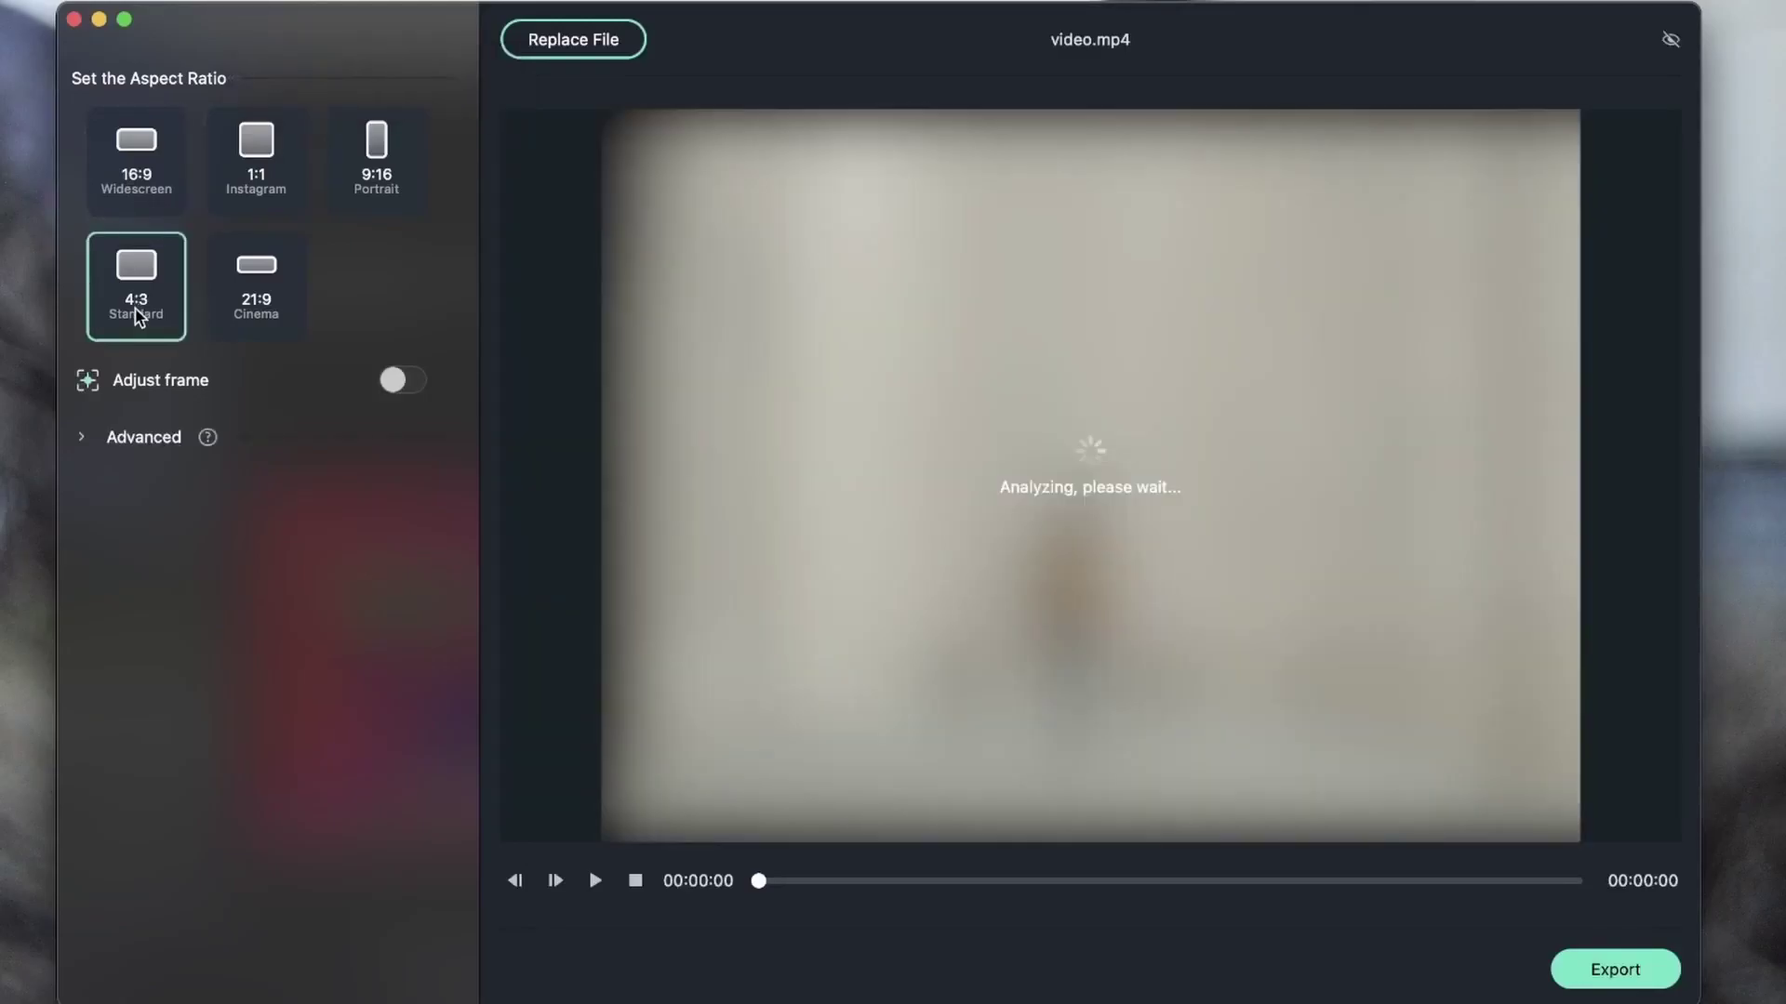
{"action": "left_click", "coordinate": [239, 302]}
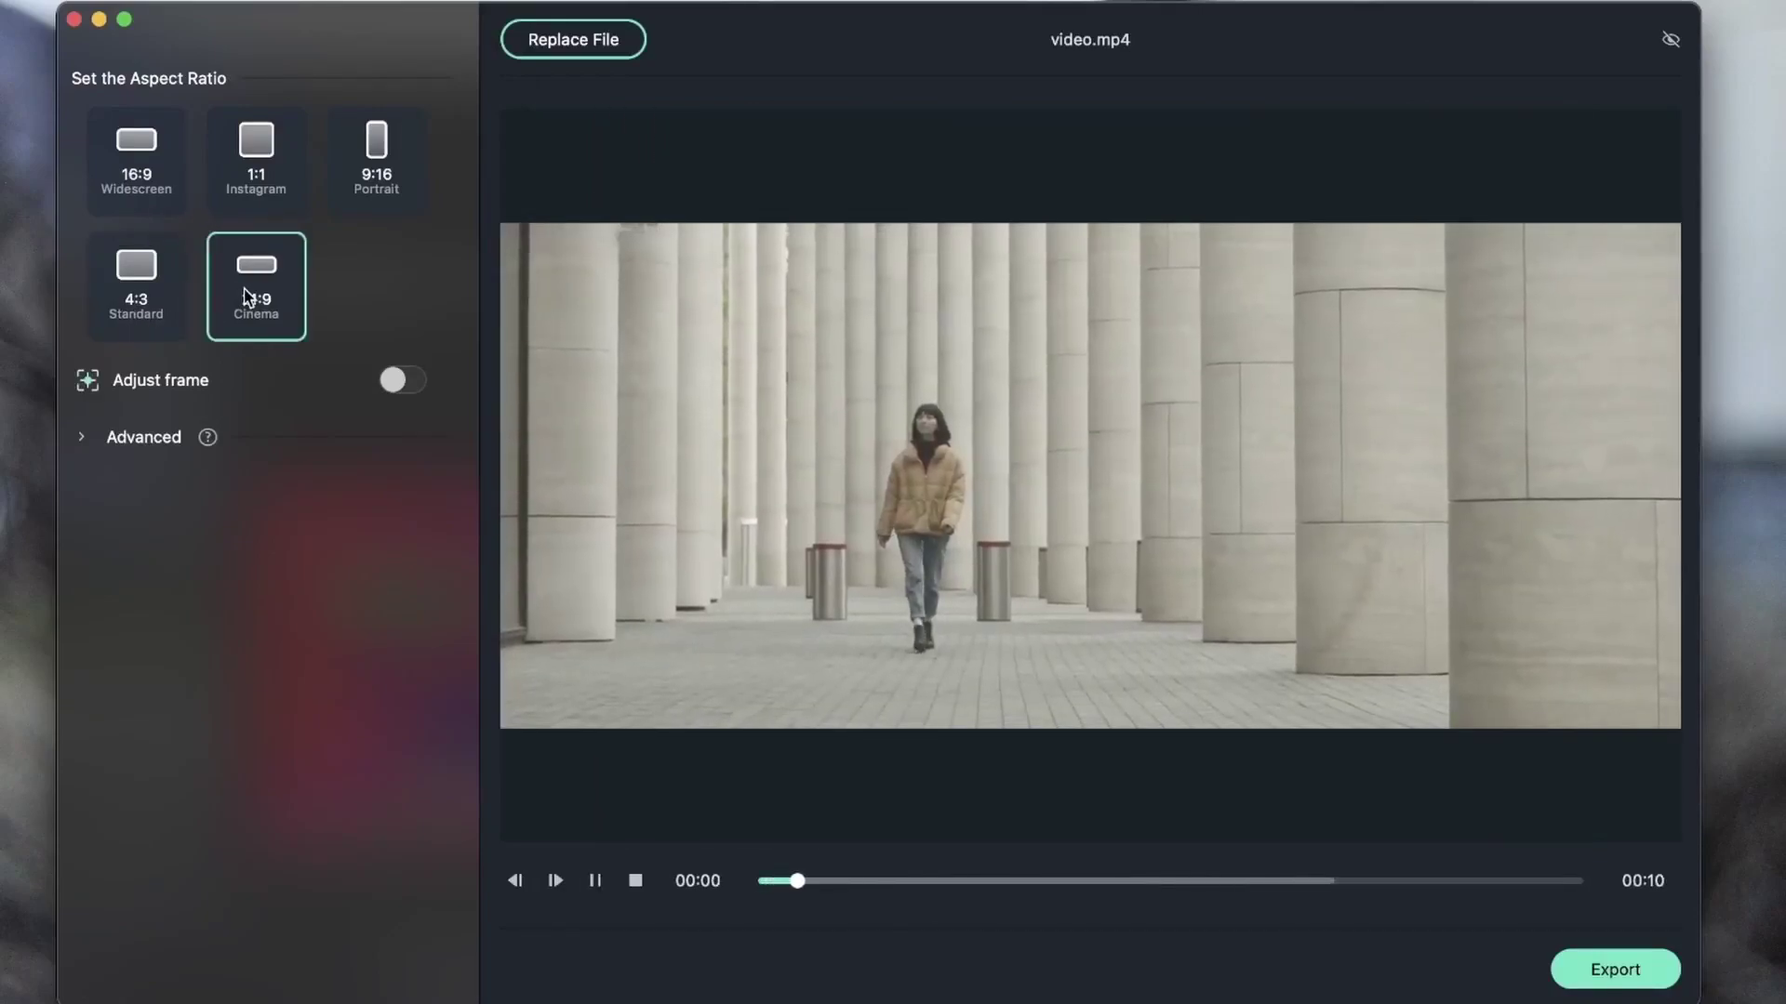
{"action": "left_click", "coordinate": [265, 175]}
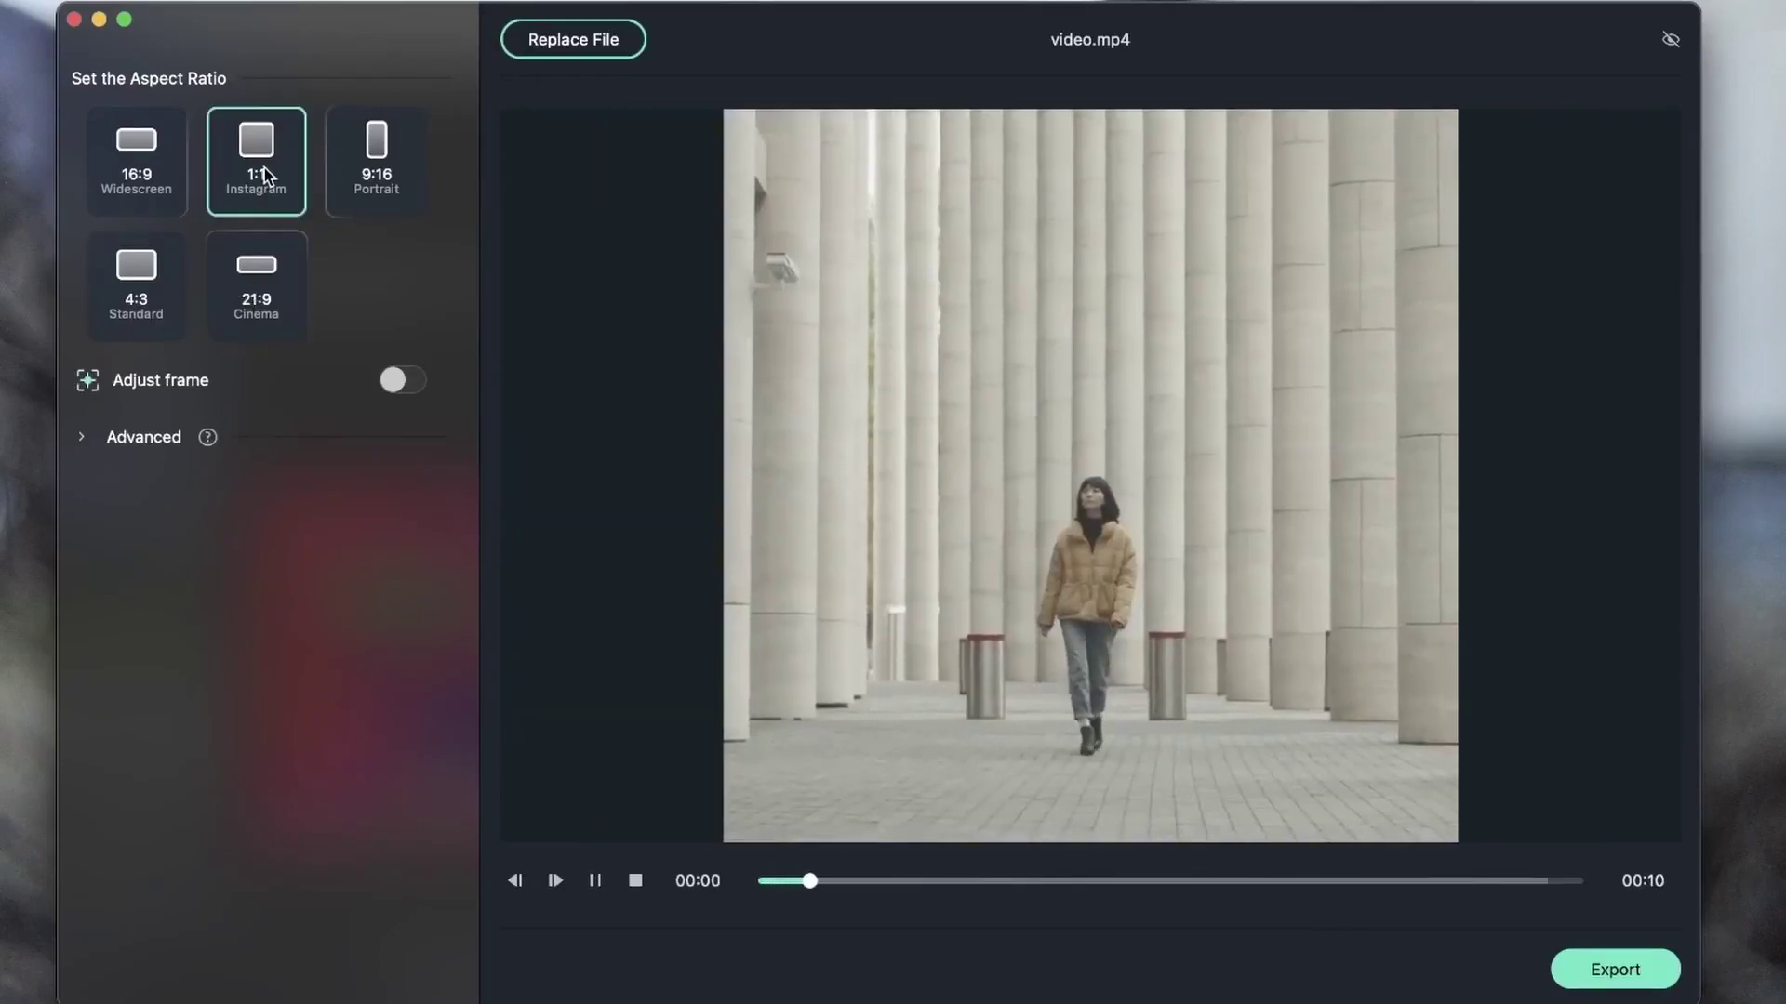
{"action": "left_click", "coordinate": [378, 186]}
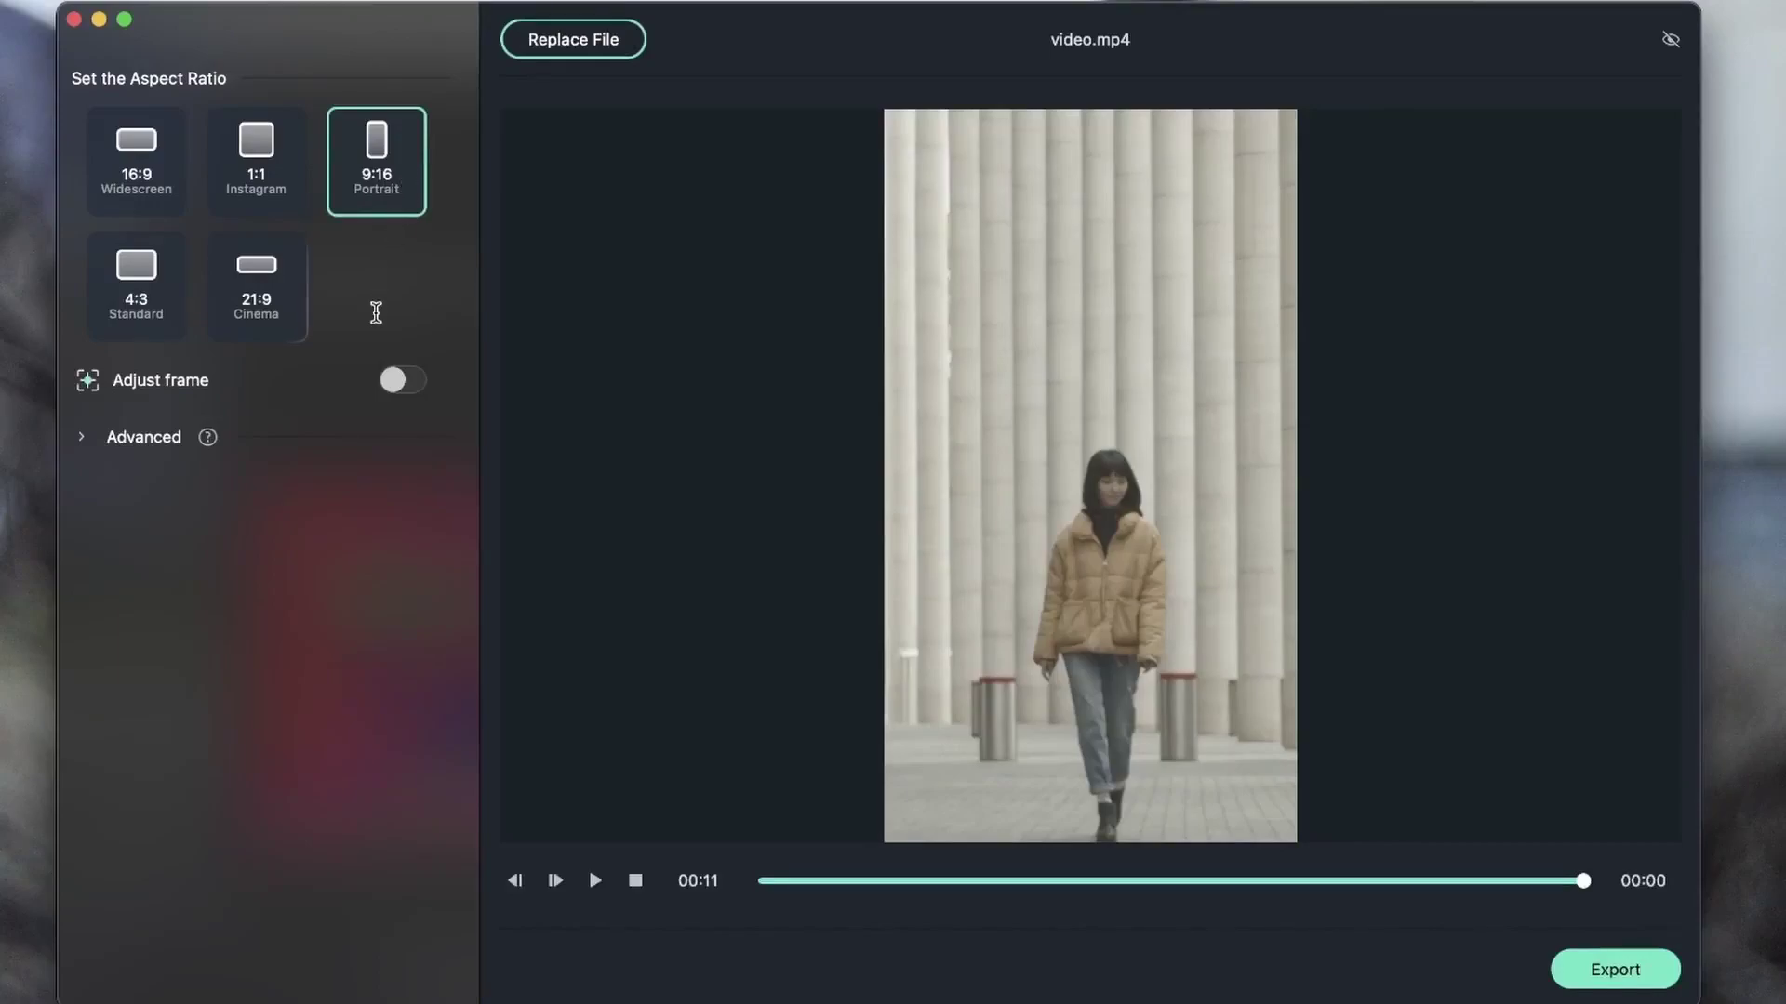
{"action": "left_click", "coordinate": [270, 310]}
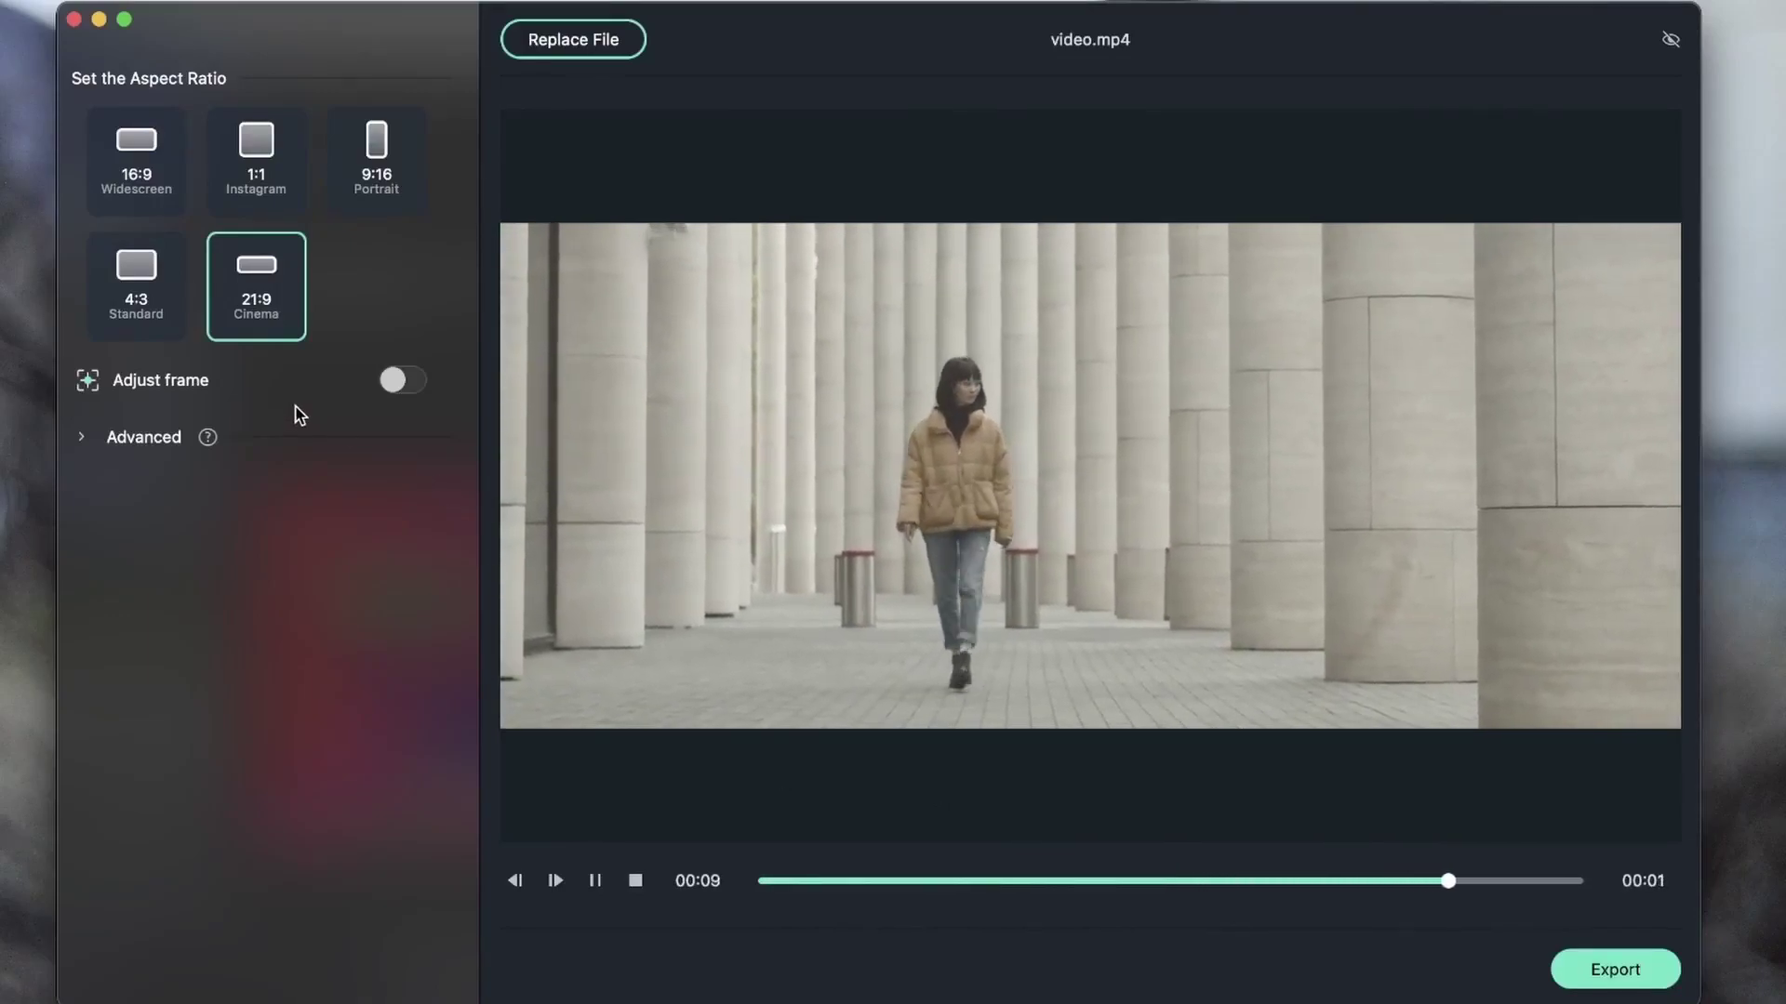
{"action": "left_click", "coordinate": [136, 303]}
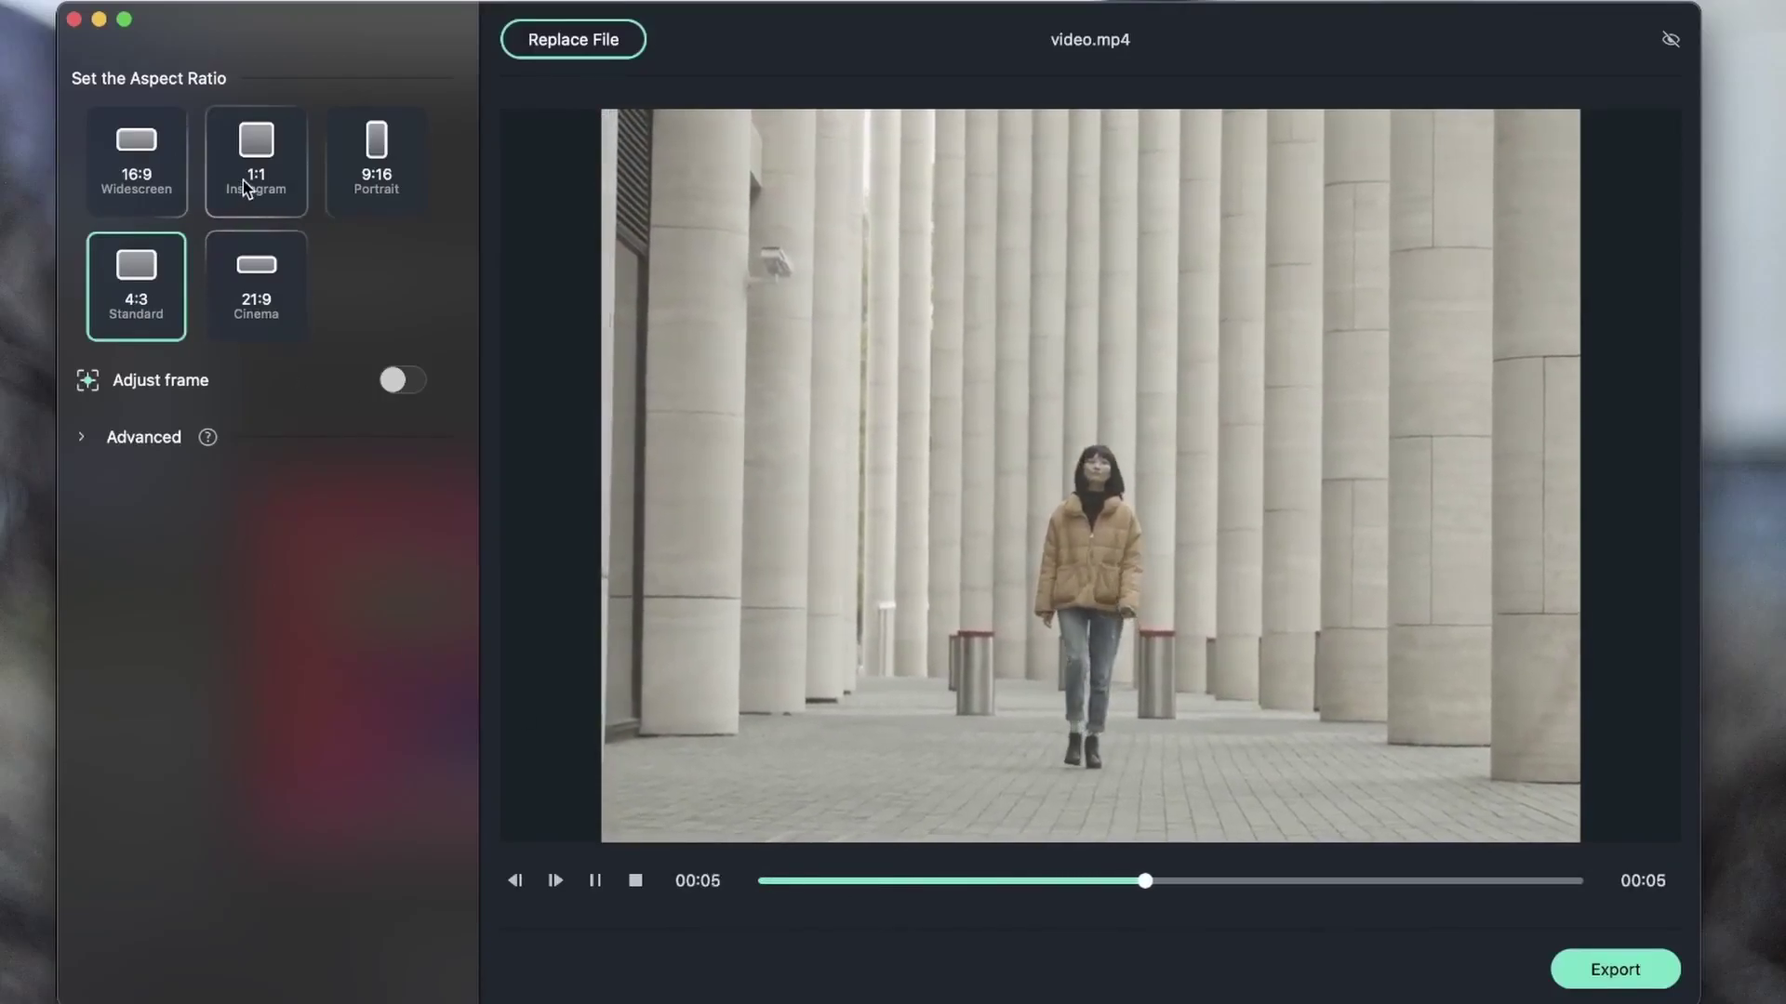
{"action": "left_click", "coordinate": [395, 176]}
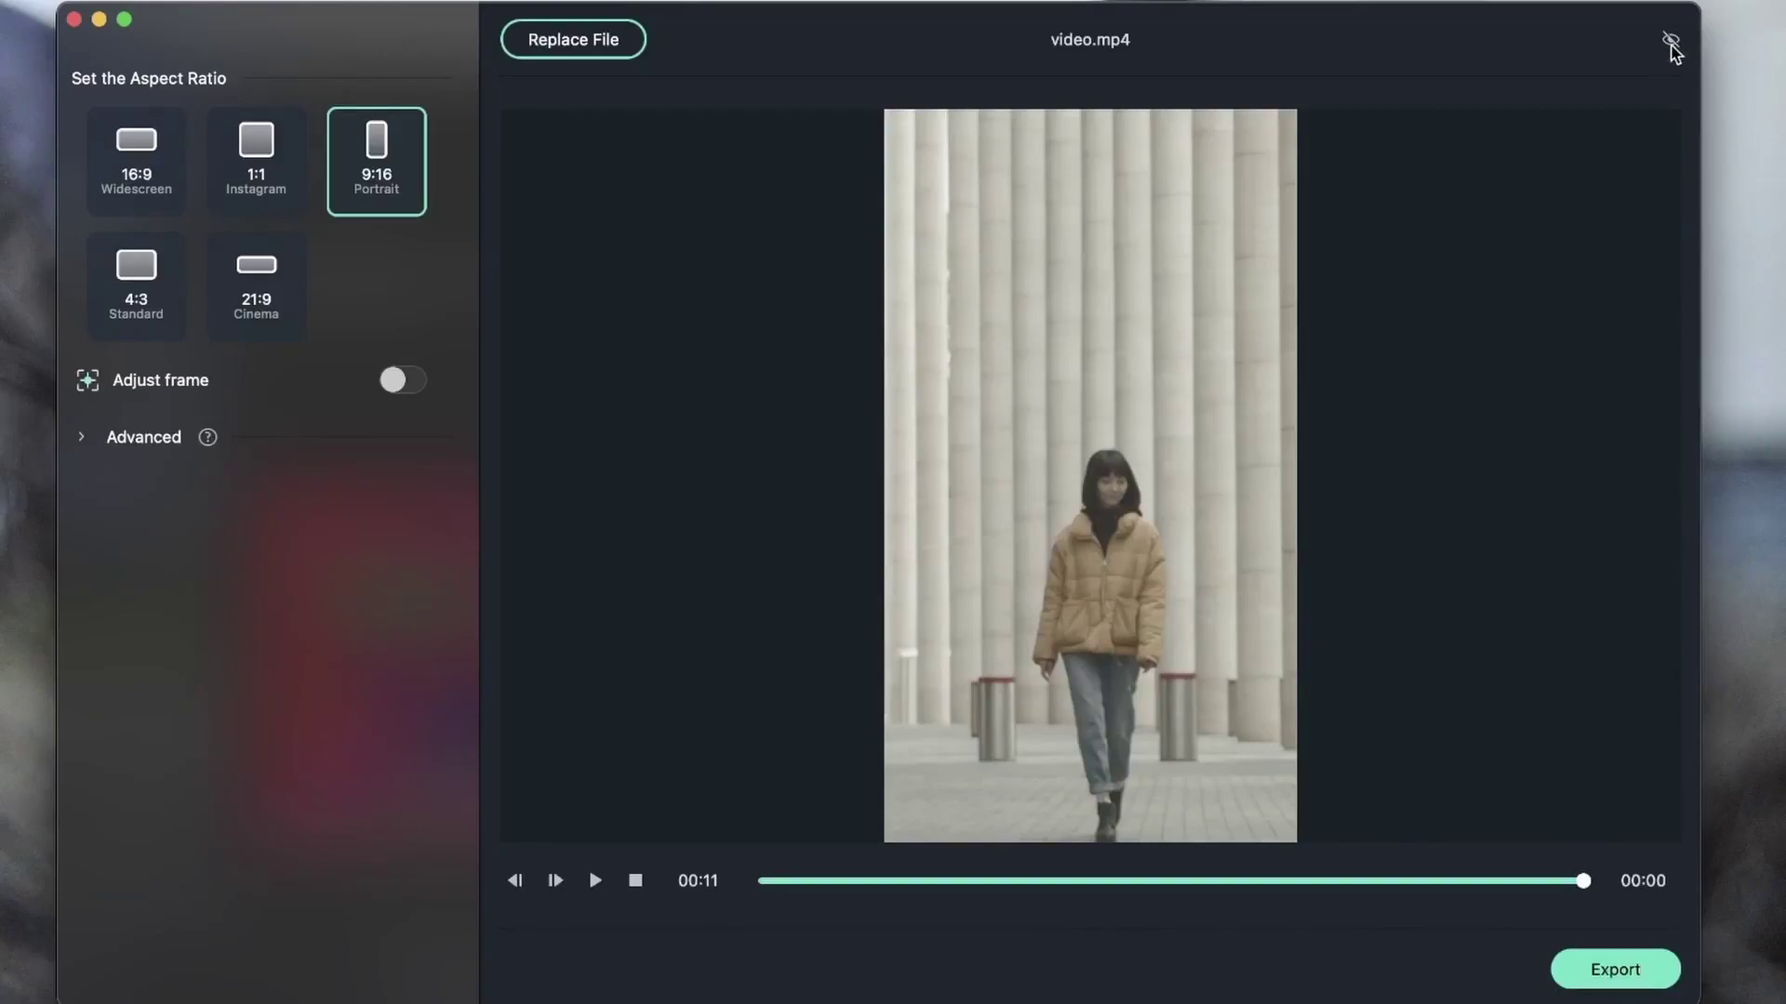
Step: Turn on the eye view to show the uncropped frame around the 9:16 crop
{"action": "left_click", "coordinate": [1670, 41]}
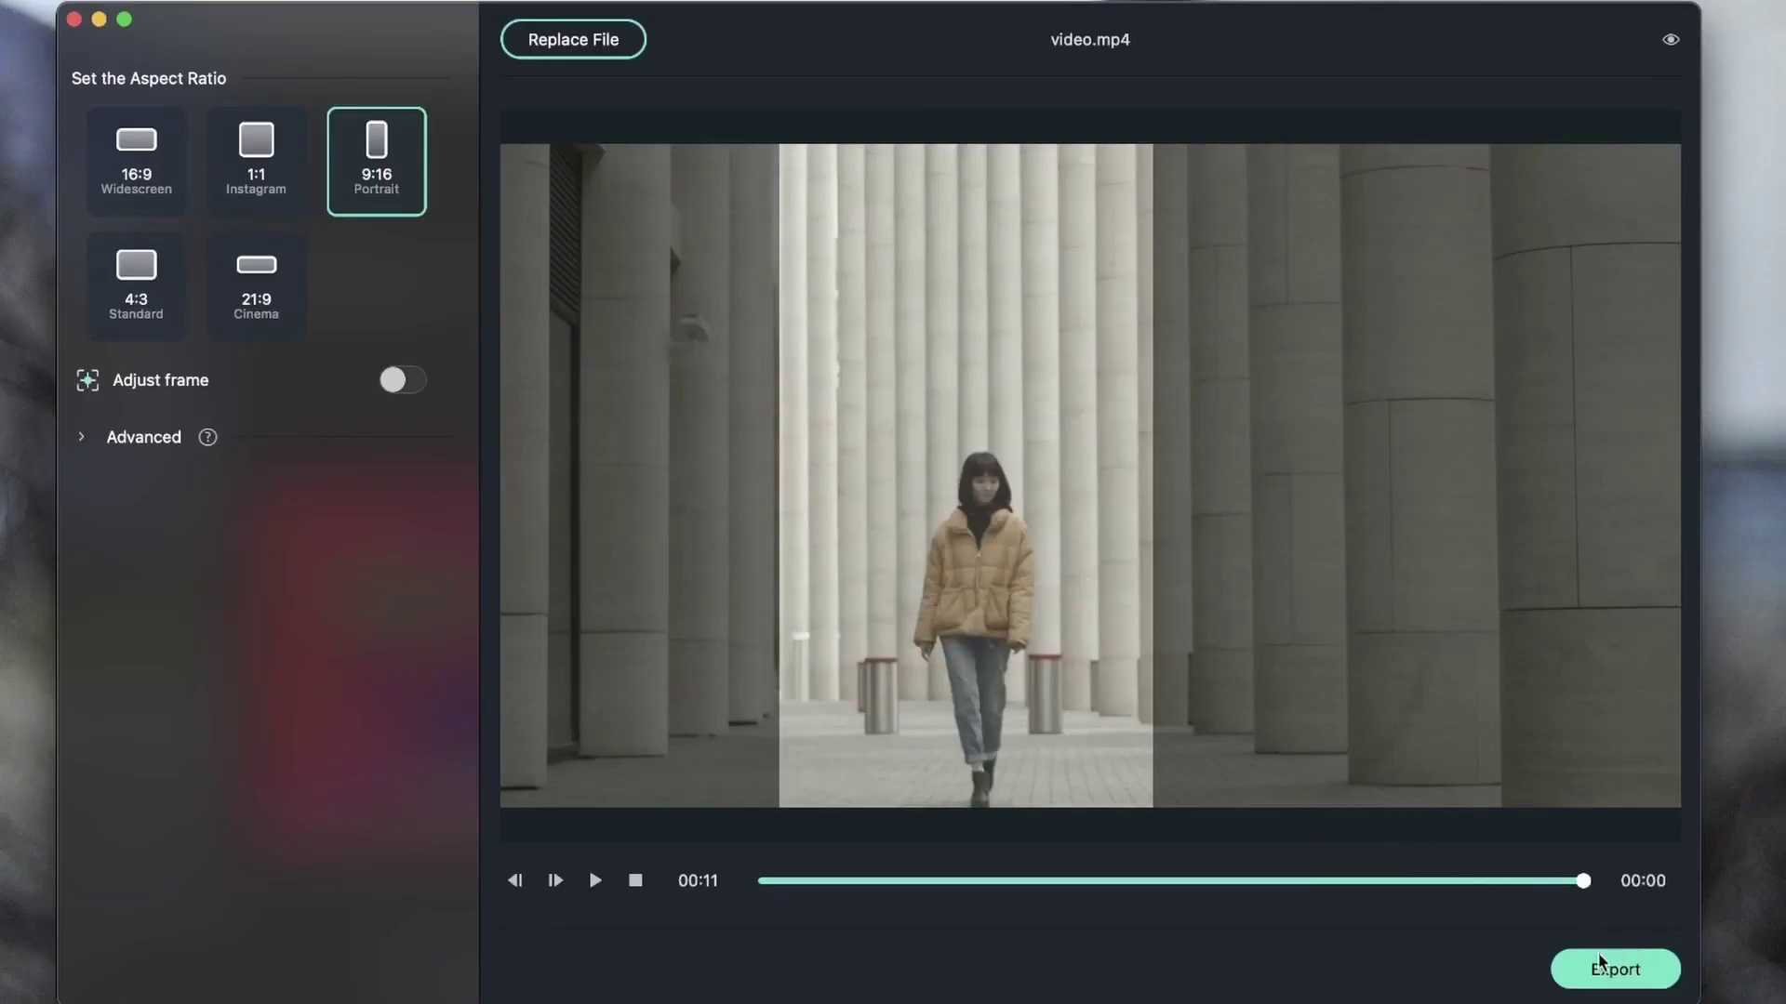
Step: Export the 9:16 portrait clip to the Desktop with the file name 'model'
{"action": "left_click", "coordinate": [1628, 982]}
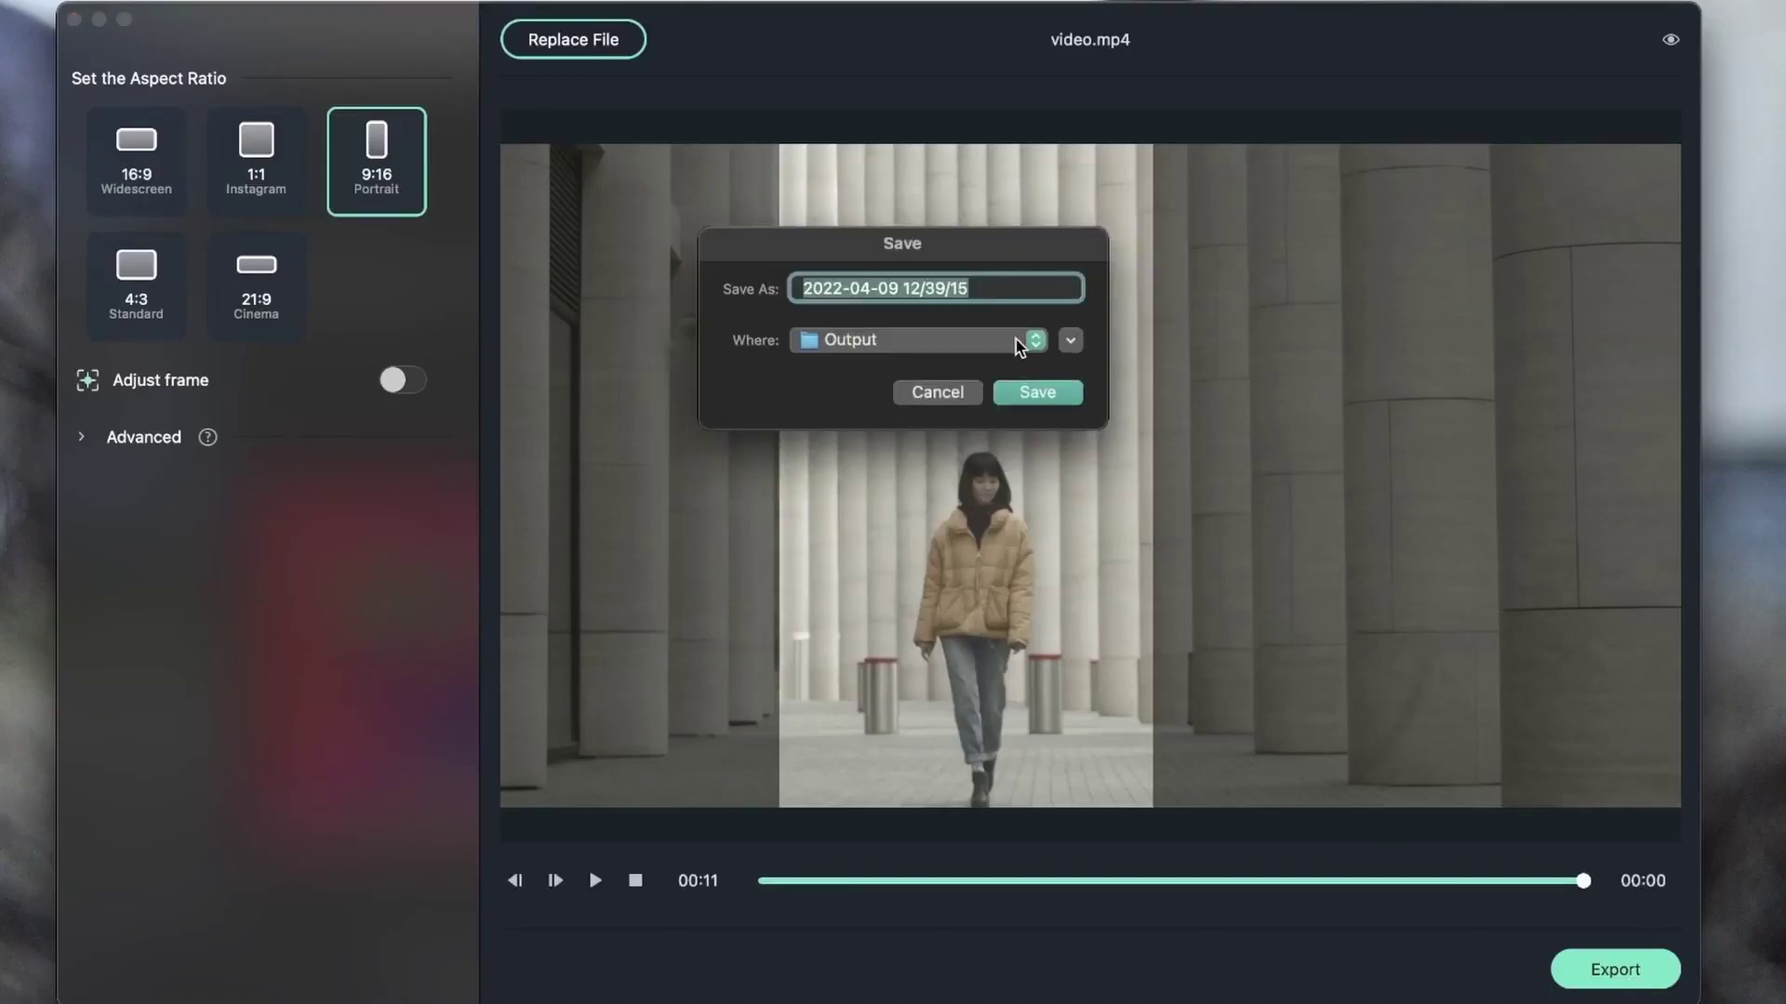
{"action": "left_click", "coordinate": [1021, 346]}
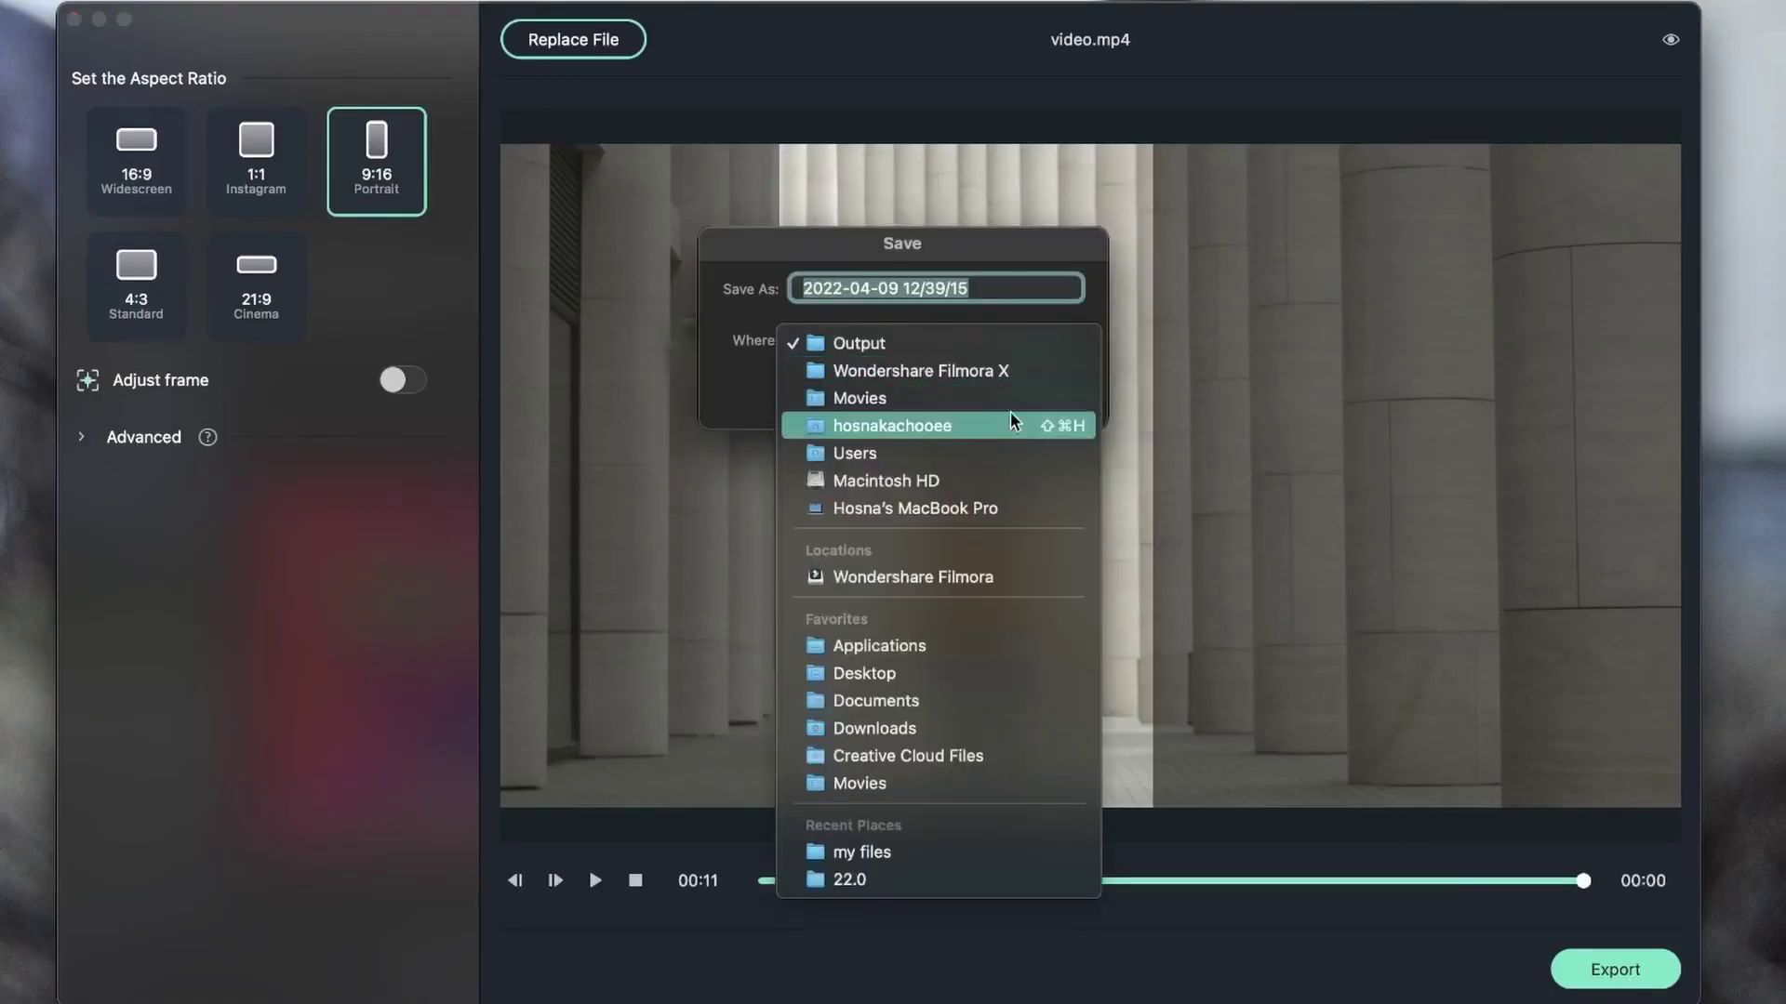
{"action": "left_click", "coordinate": [967, 675]}
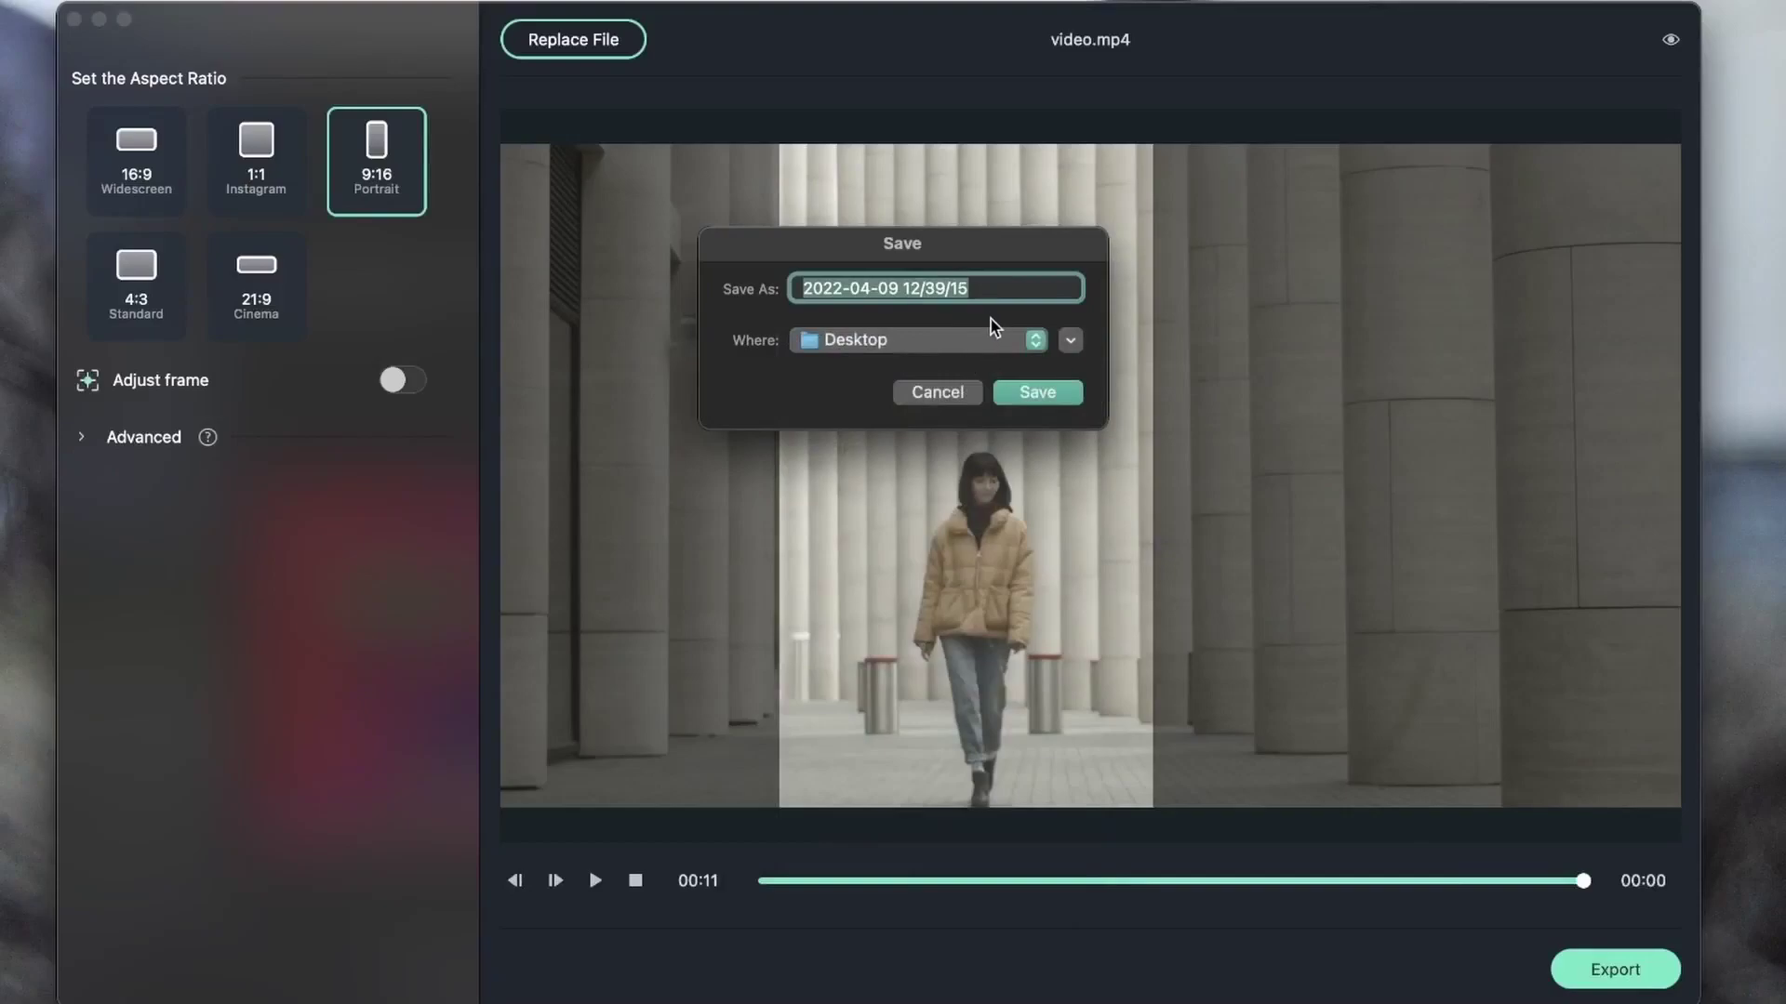
{"action": "type", "text": "model"}
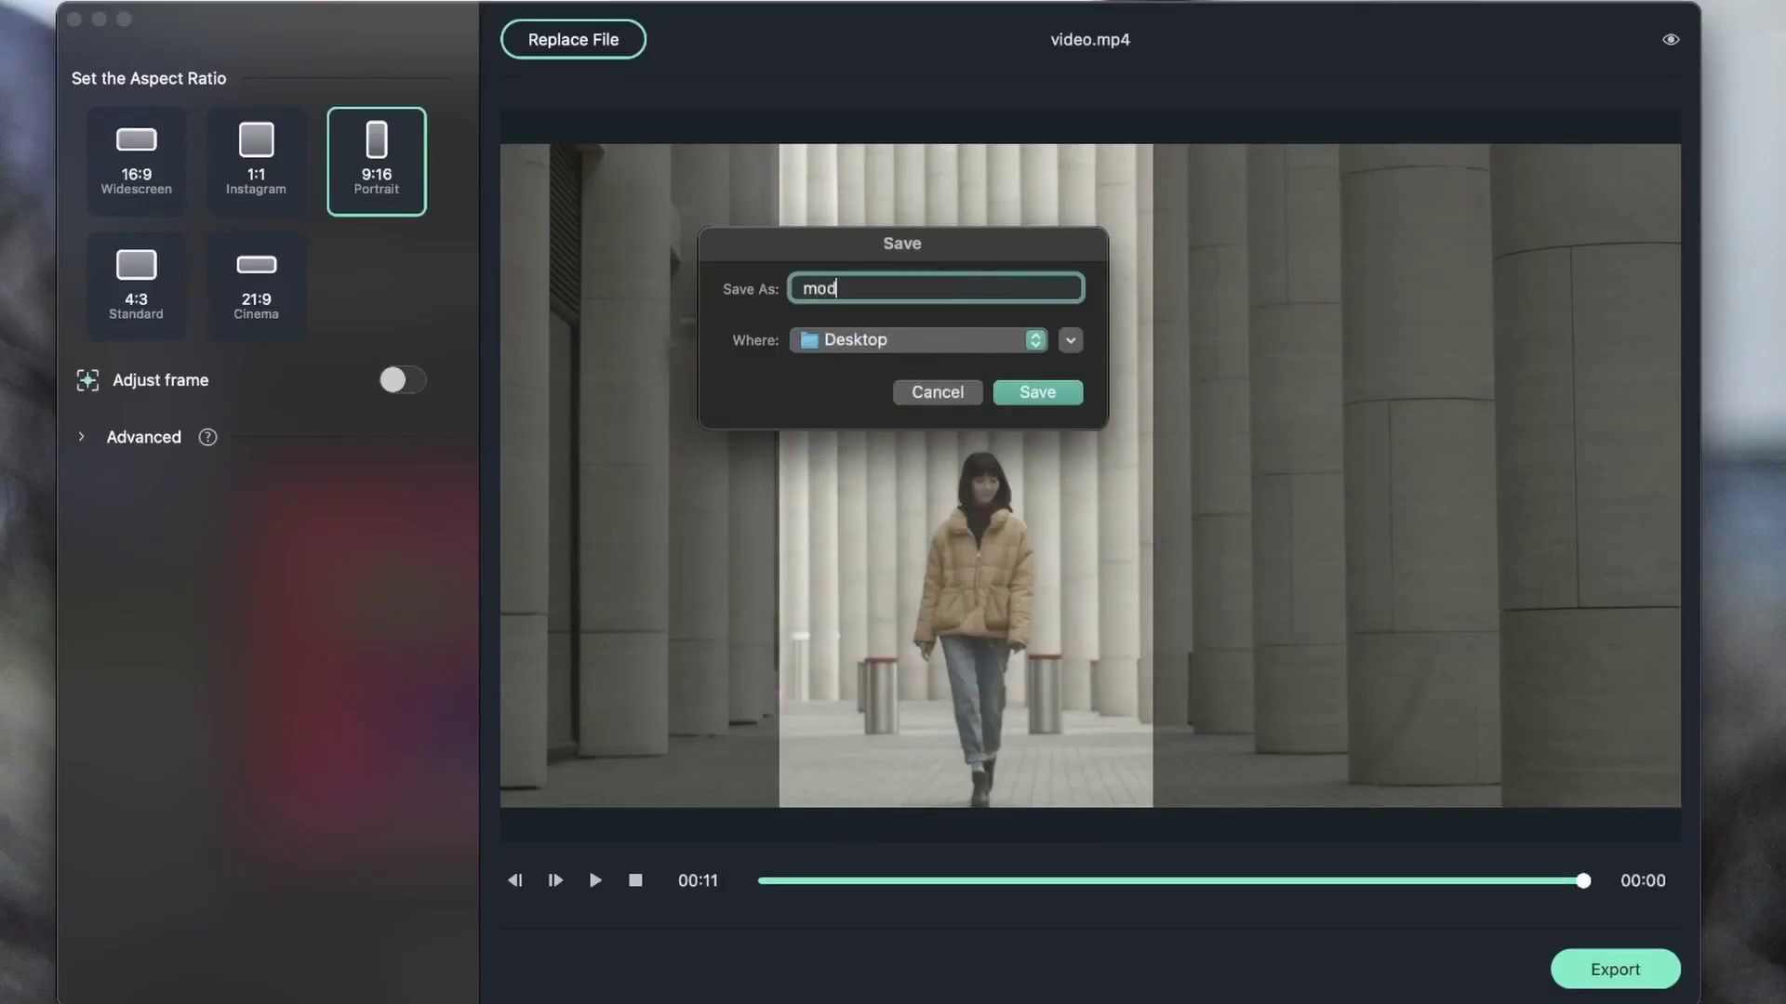
{"action": "left_click", "coordinate": [1038, 393]}
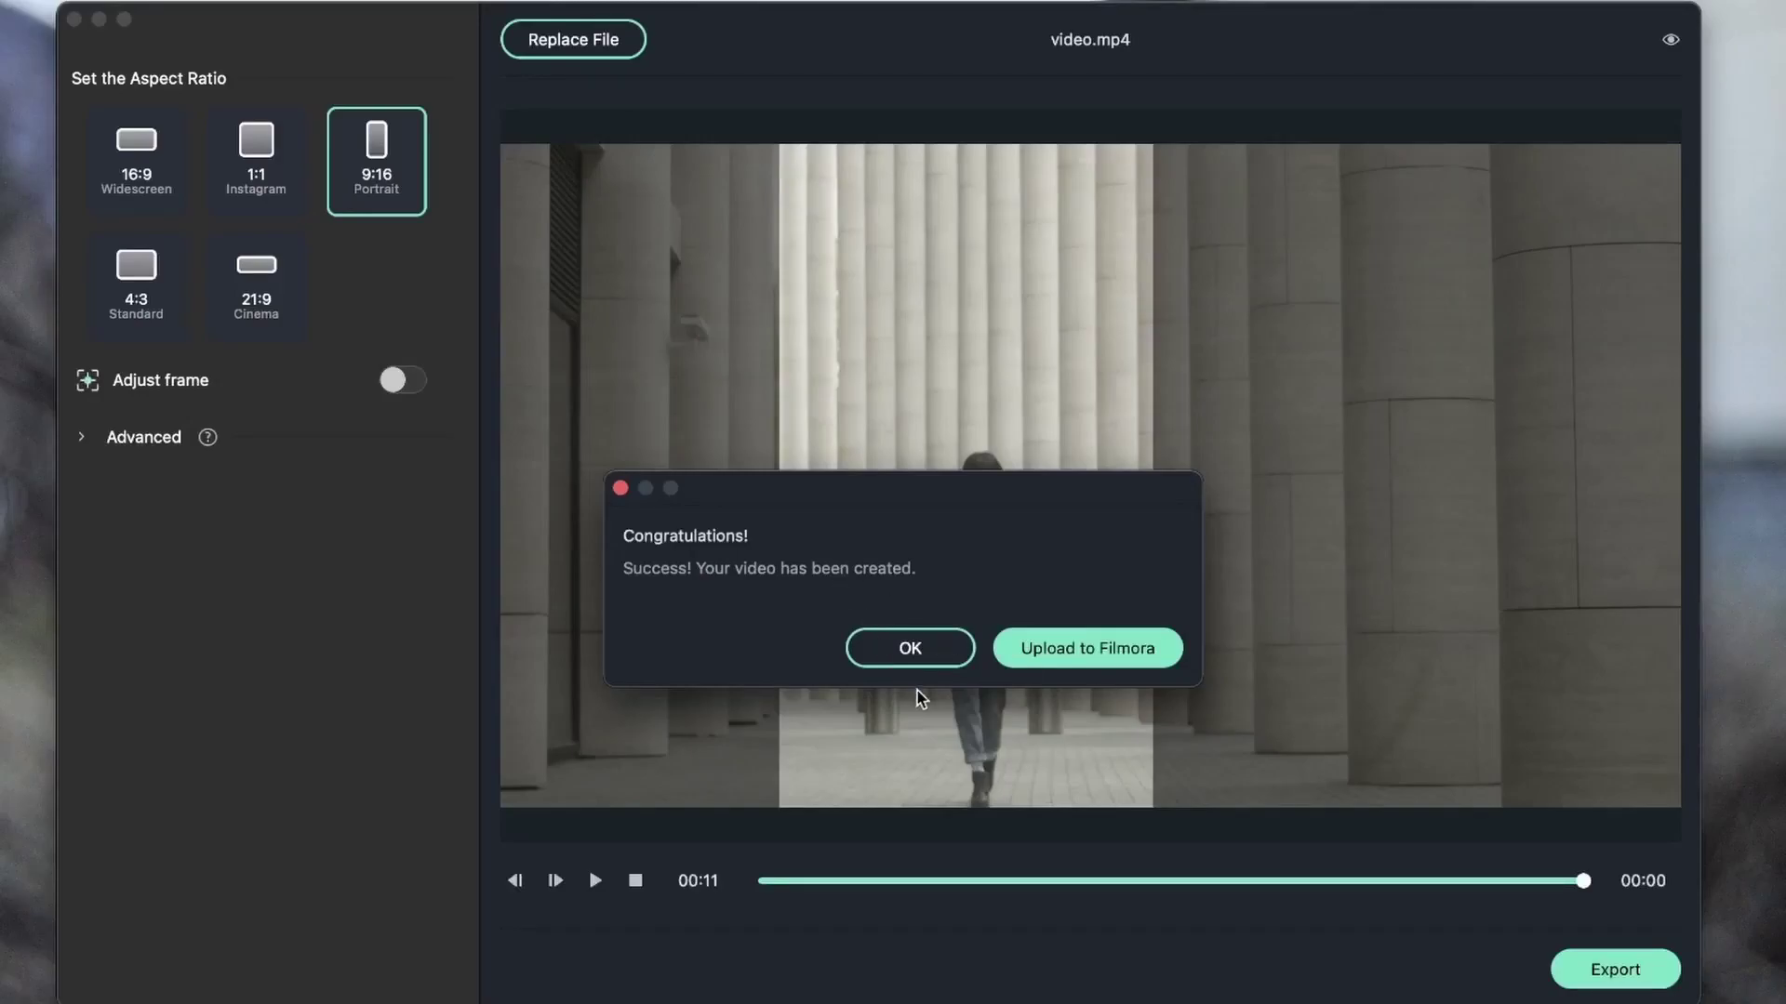
Step: Dismiss the success message, then play, pause and close model.mov in QuickTime Player
{"action": "left_click", "coordinate": [919, 662]}
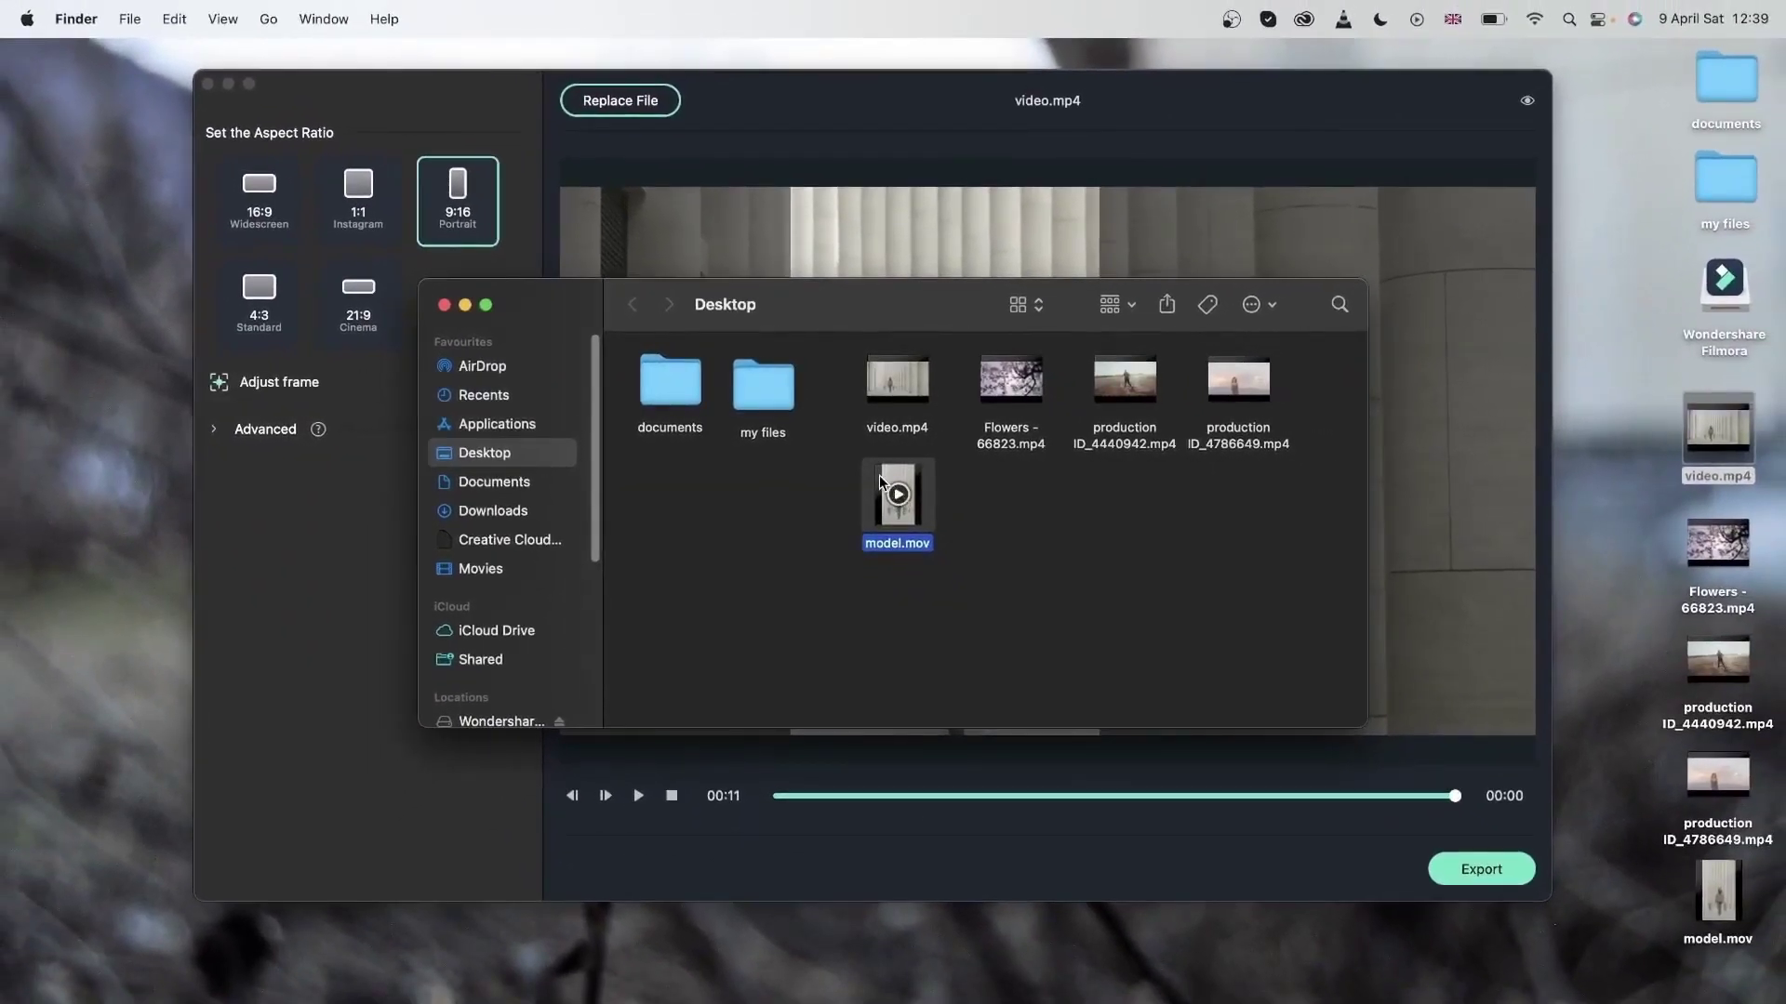
{"action": "double_click", "coordinate": [880, 480]}
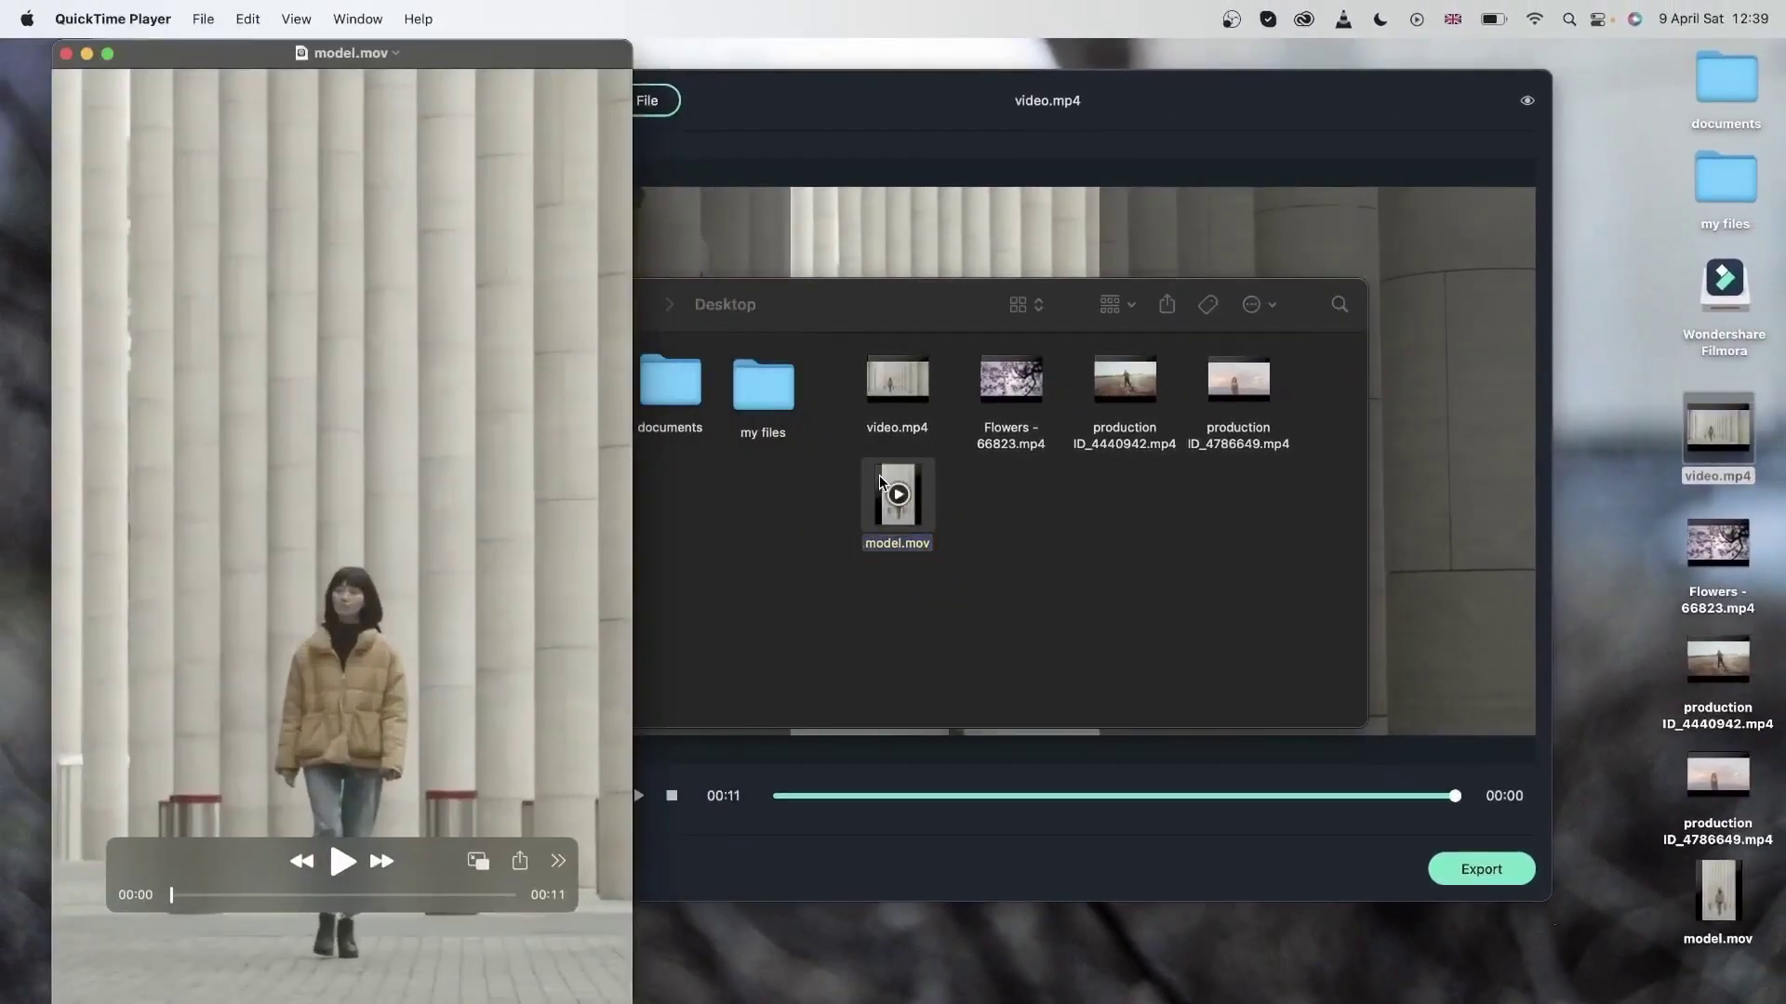
{"action": "key", "text": "space"}
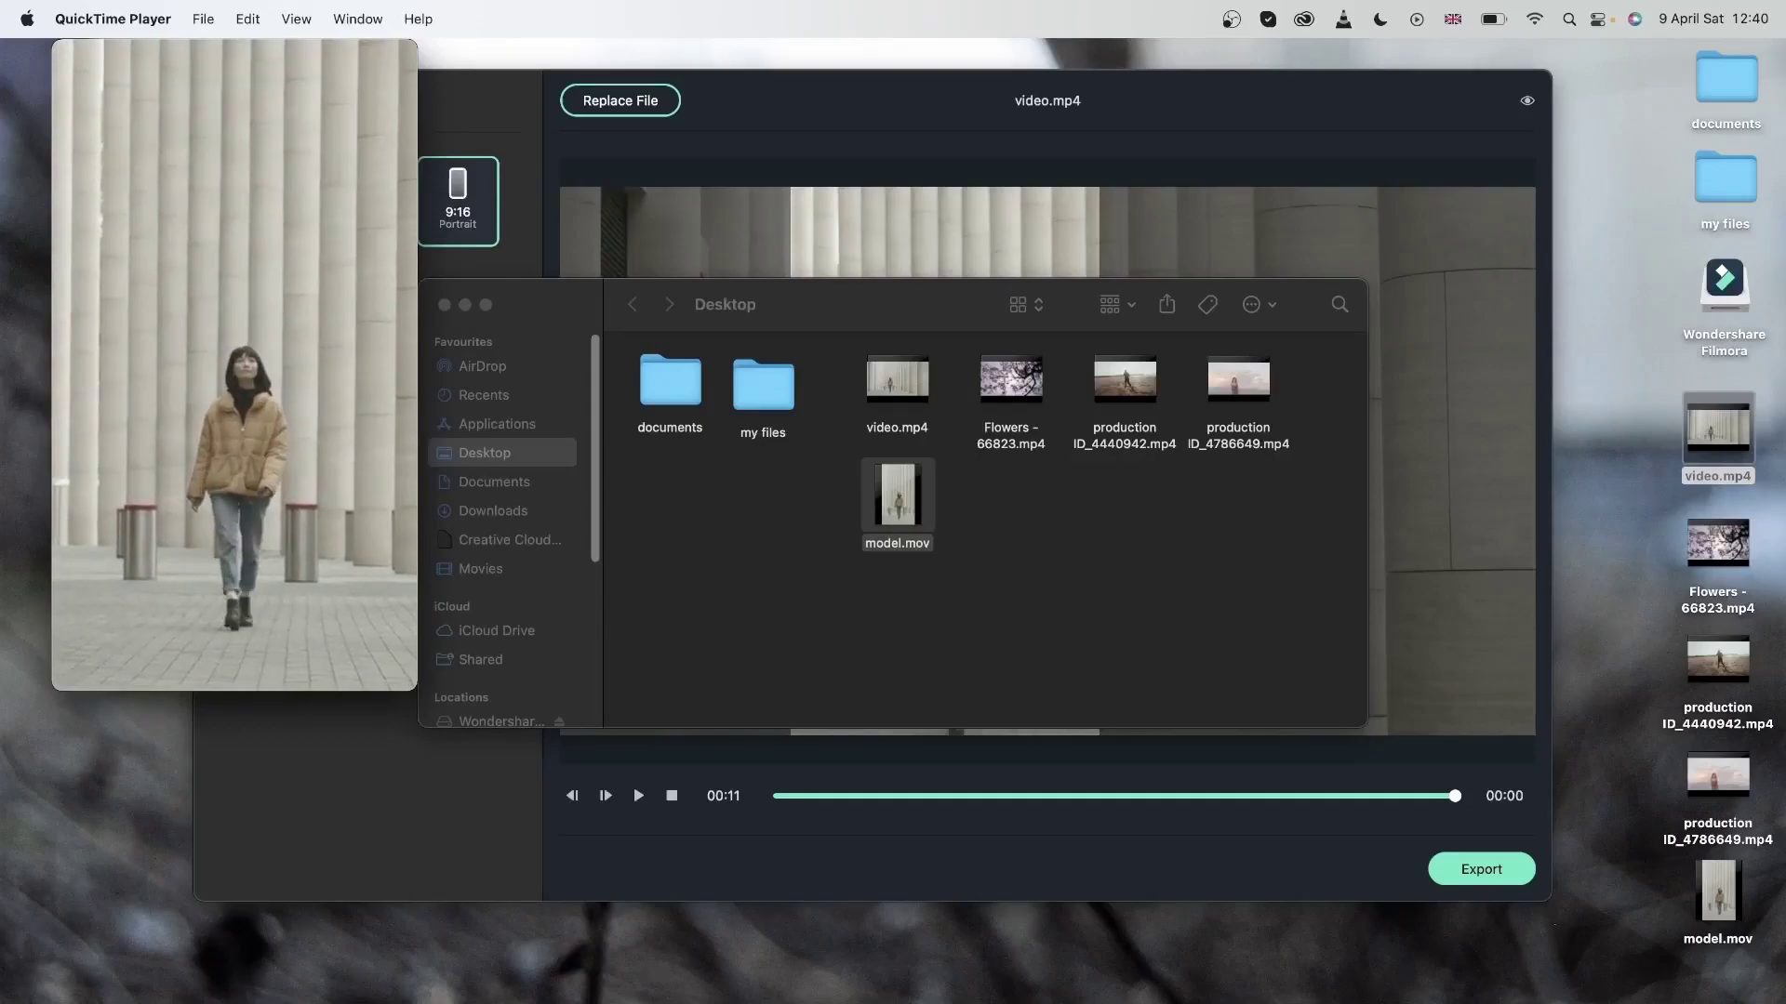
{"action": "mouse_move", "coordinate": [249, 601]}
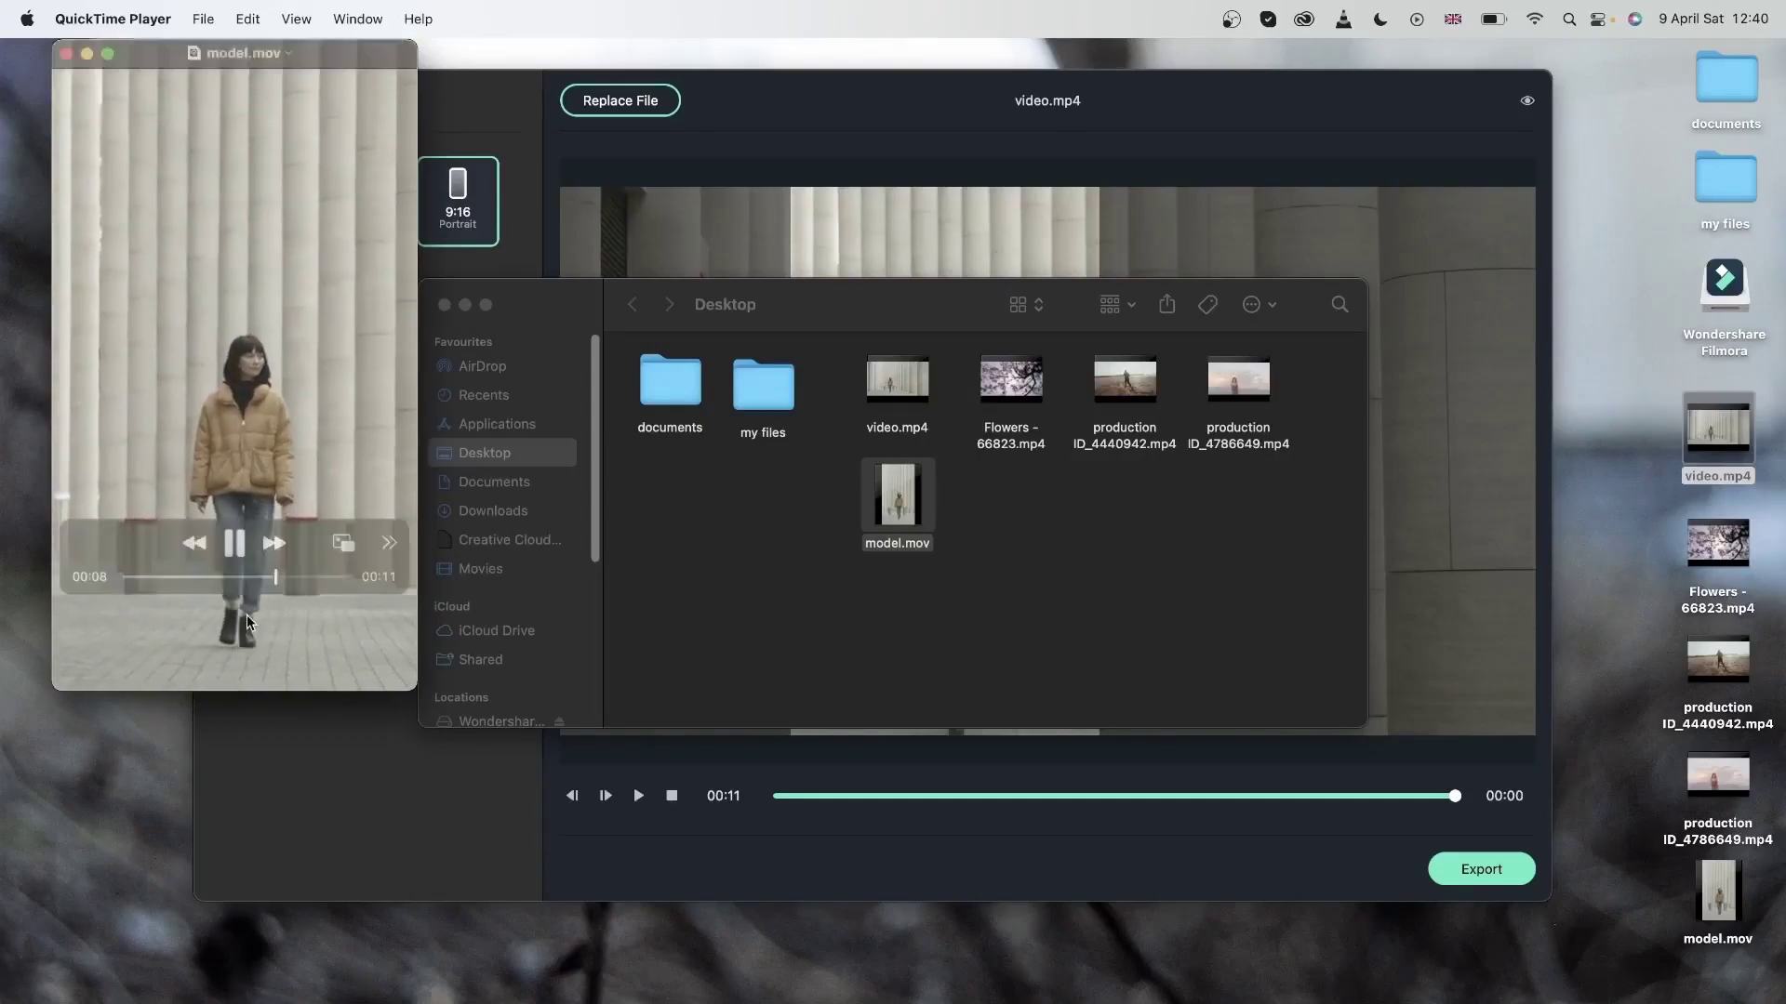
{"action": "left_click", "coordinate": [238, 545]}
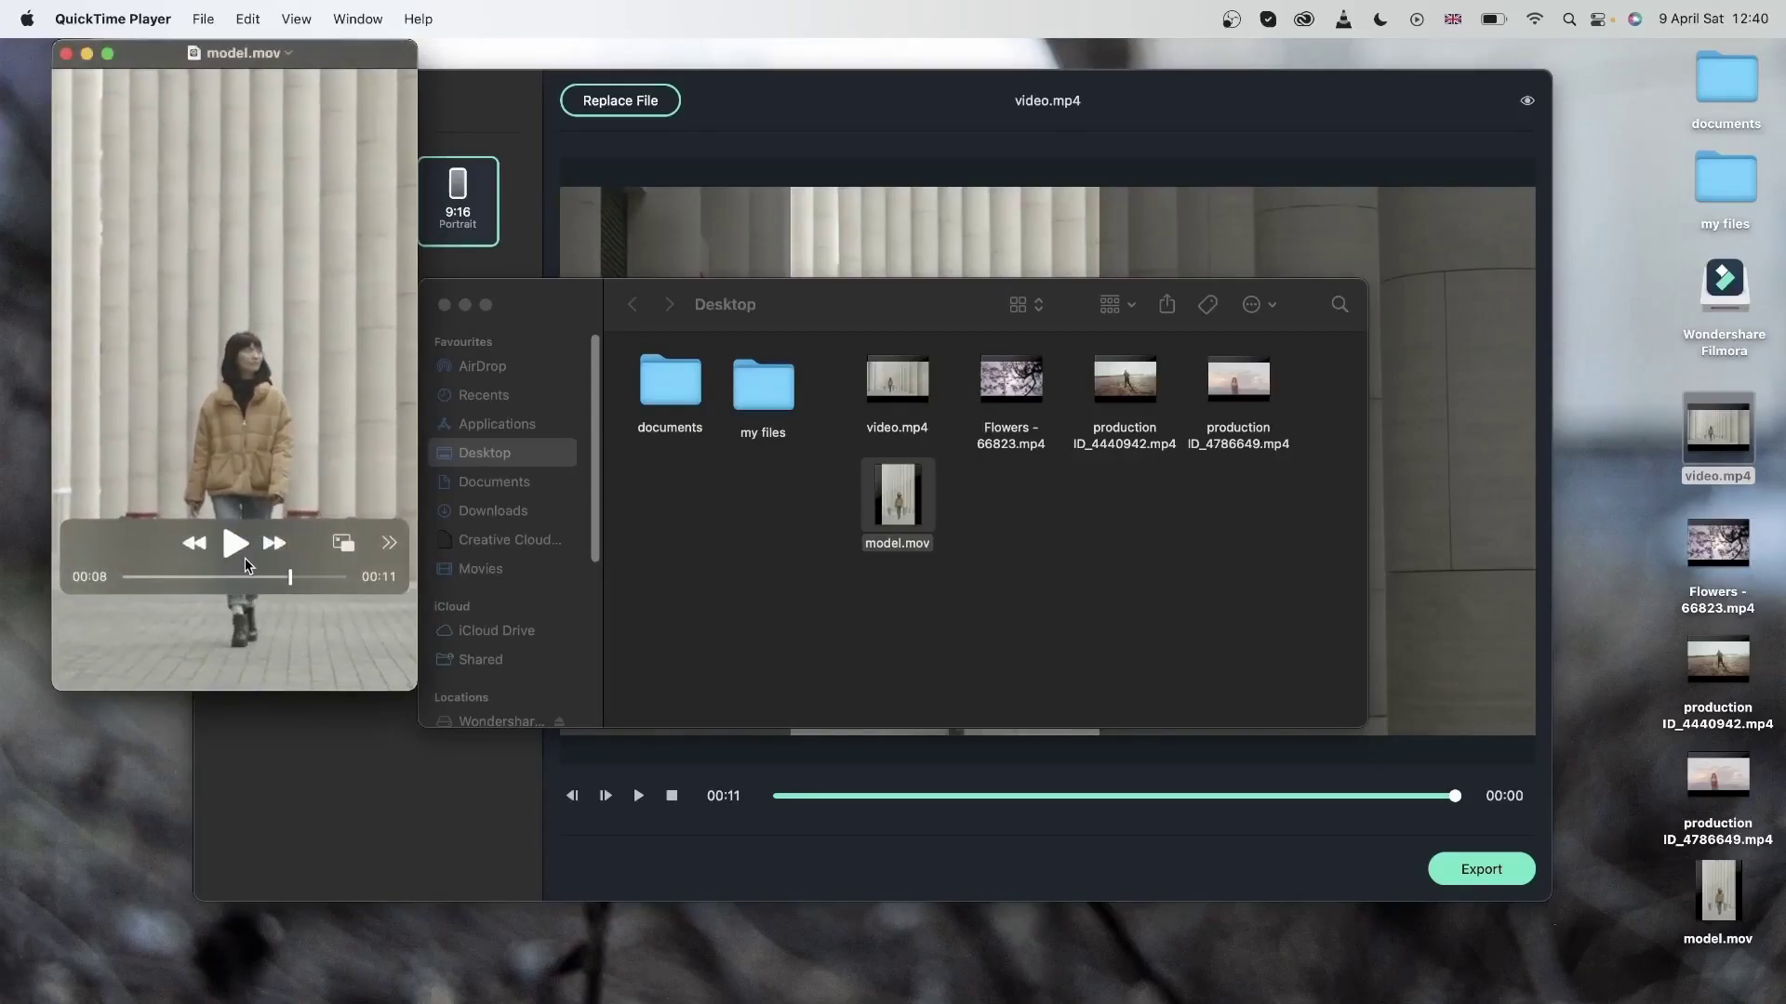
{"action": "left_click", "coordinate": [66, 55]}
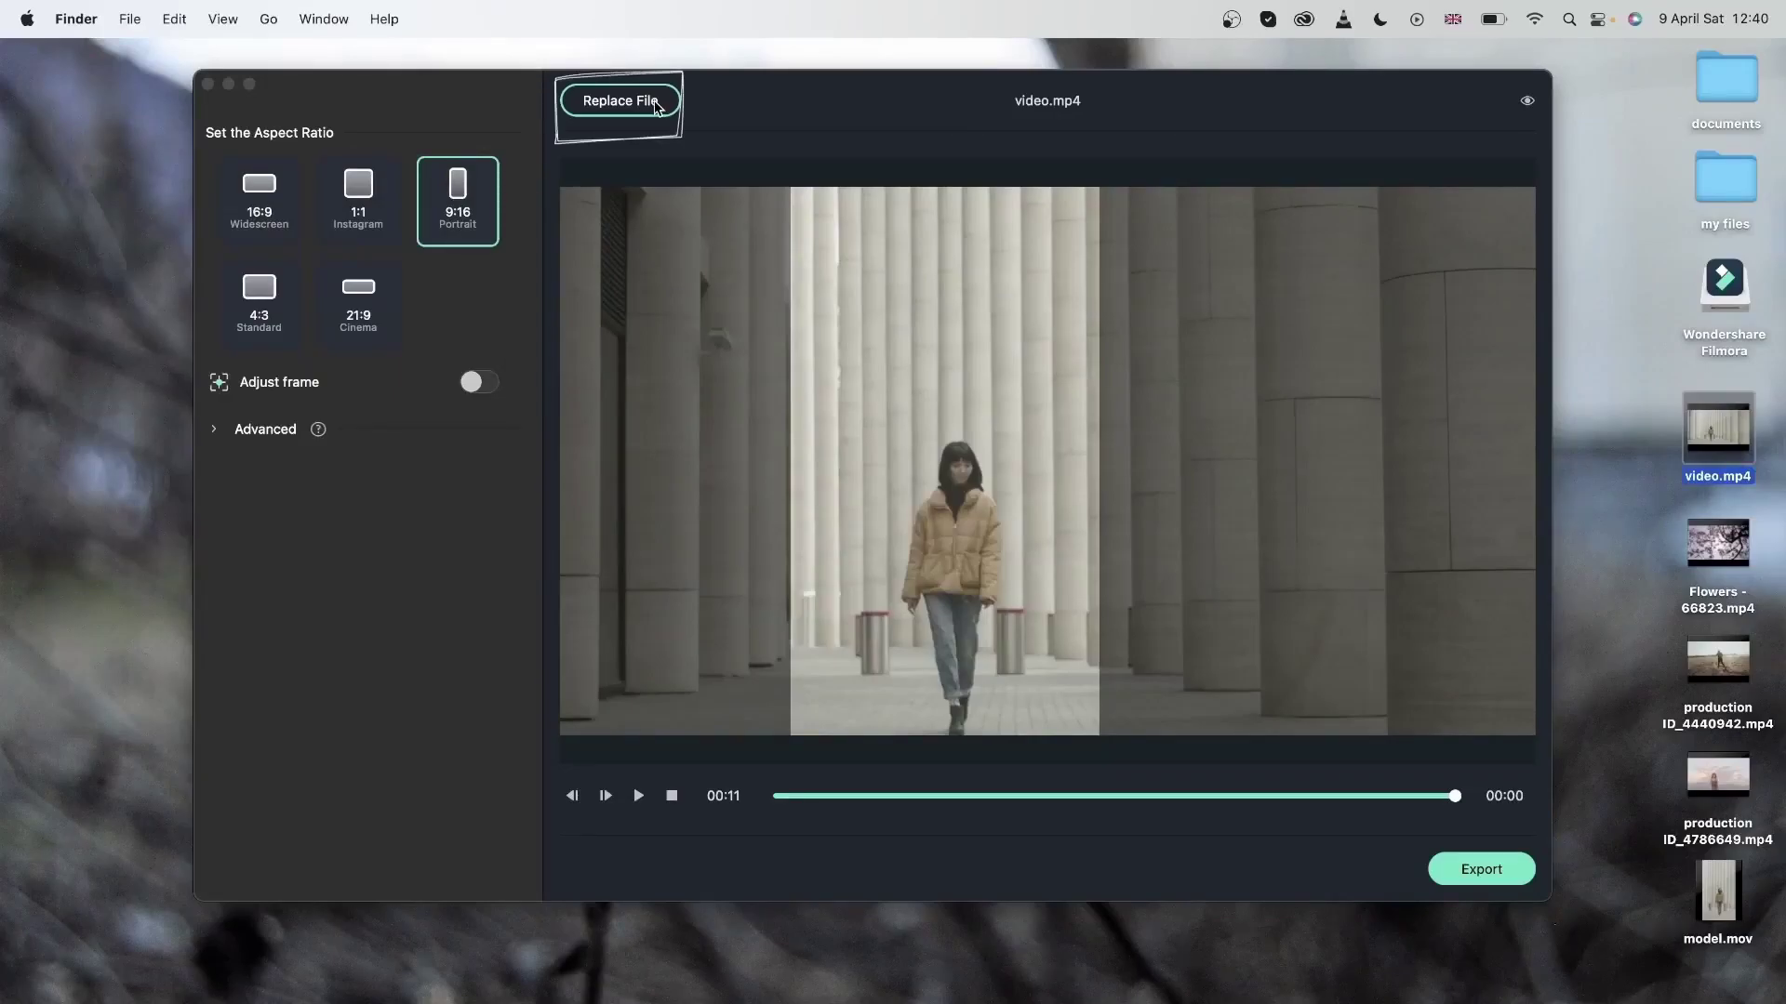
Step: Replace the clip with production ID_4786649.mp4 from the Desktop
{"action": "left_click", "coordinate": [629, 104]}
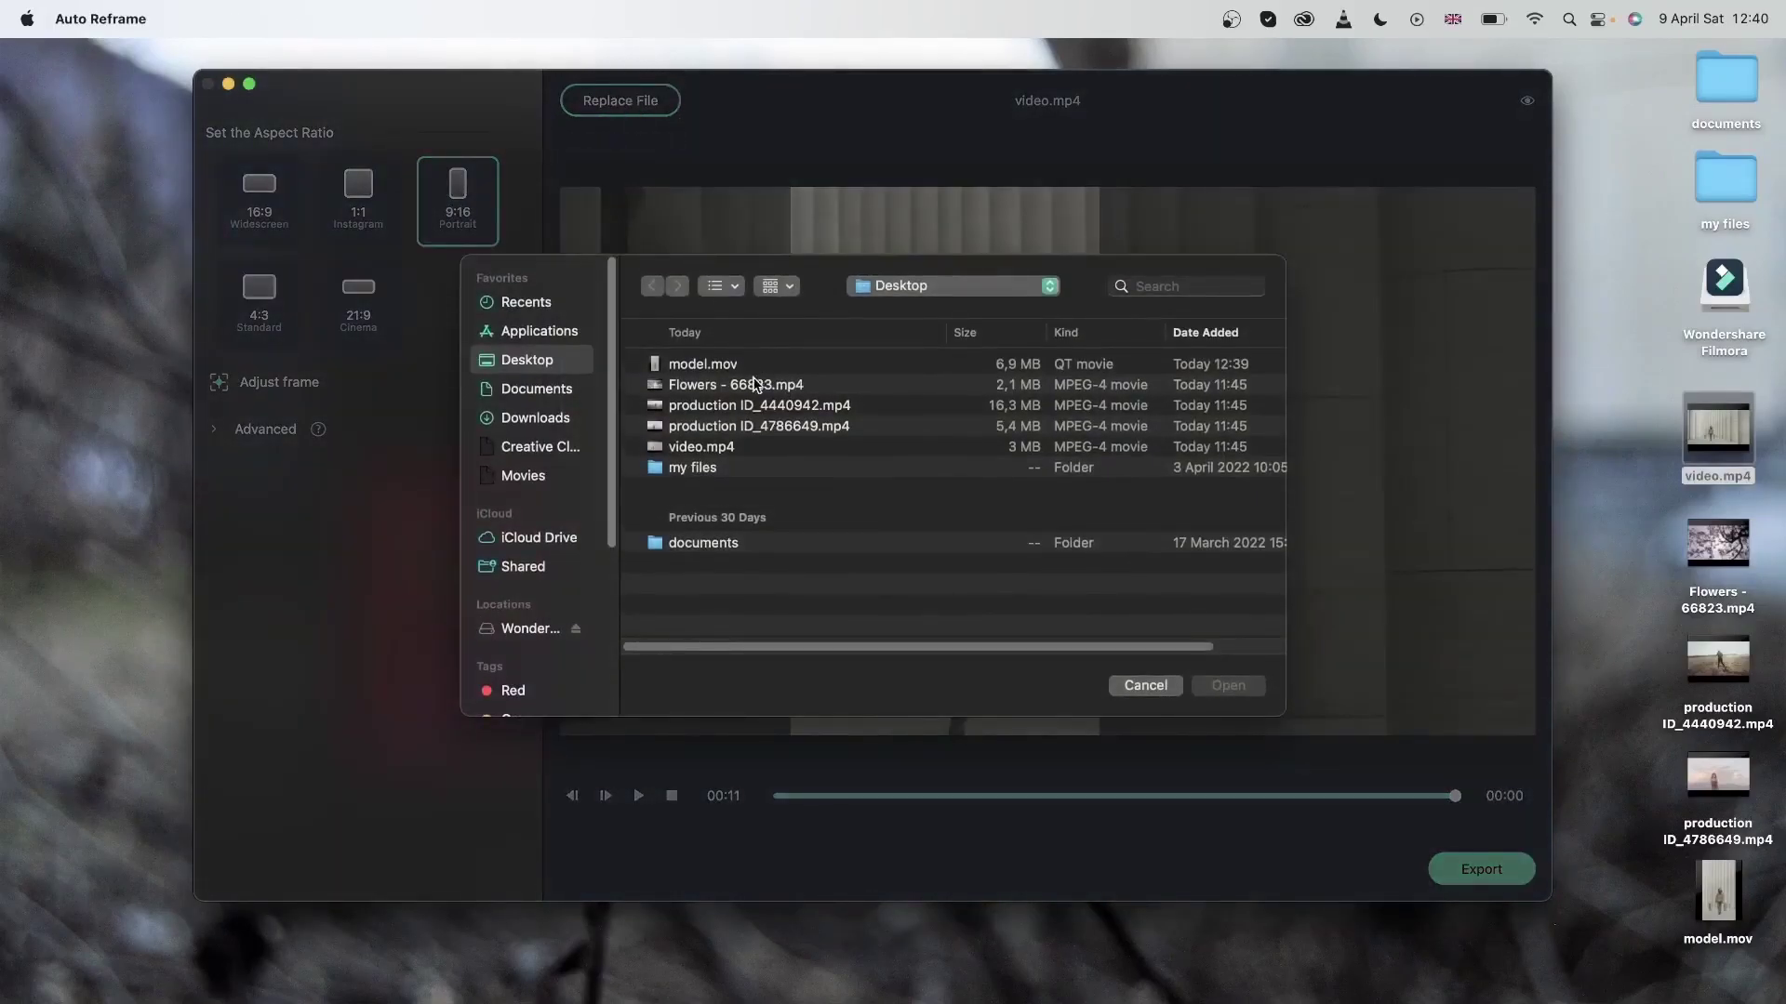
{"action": "left_click", "coordinate": [749, 425]}
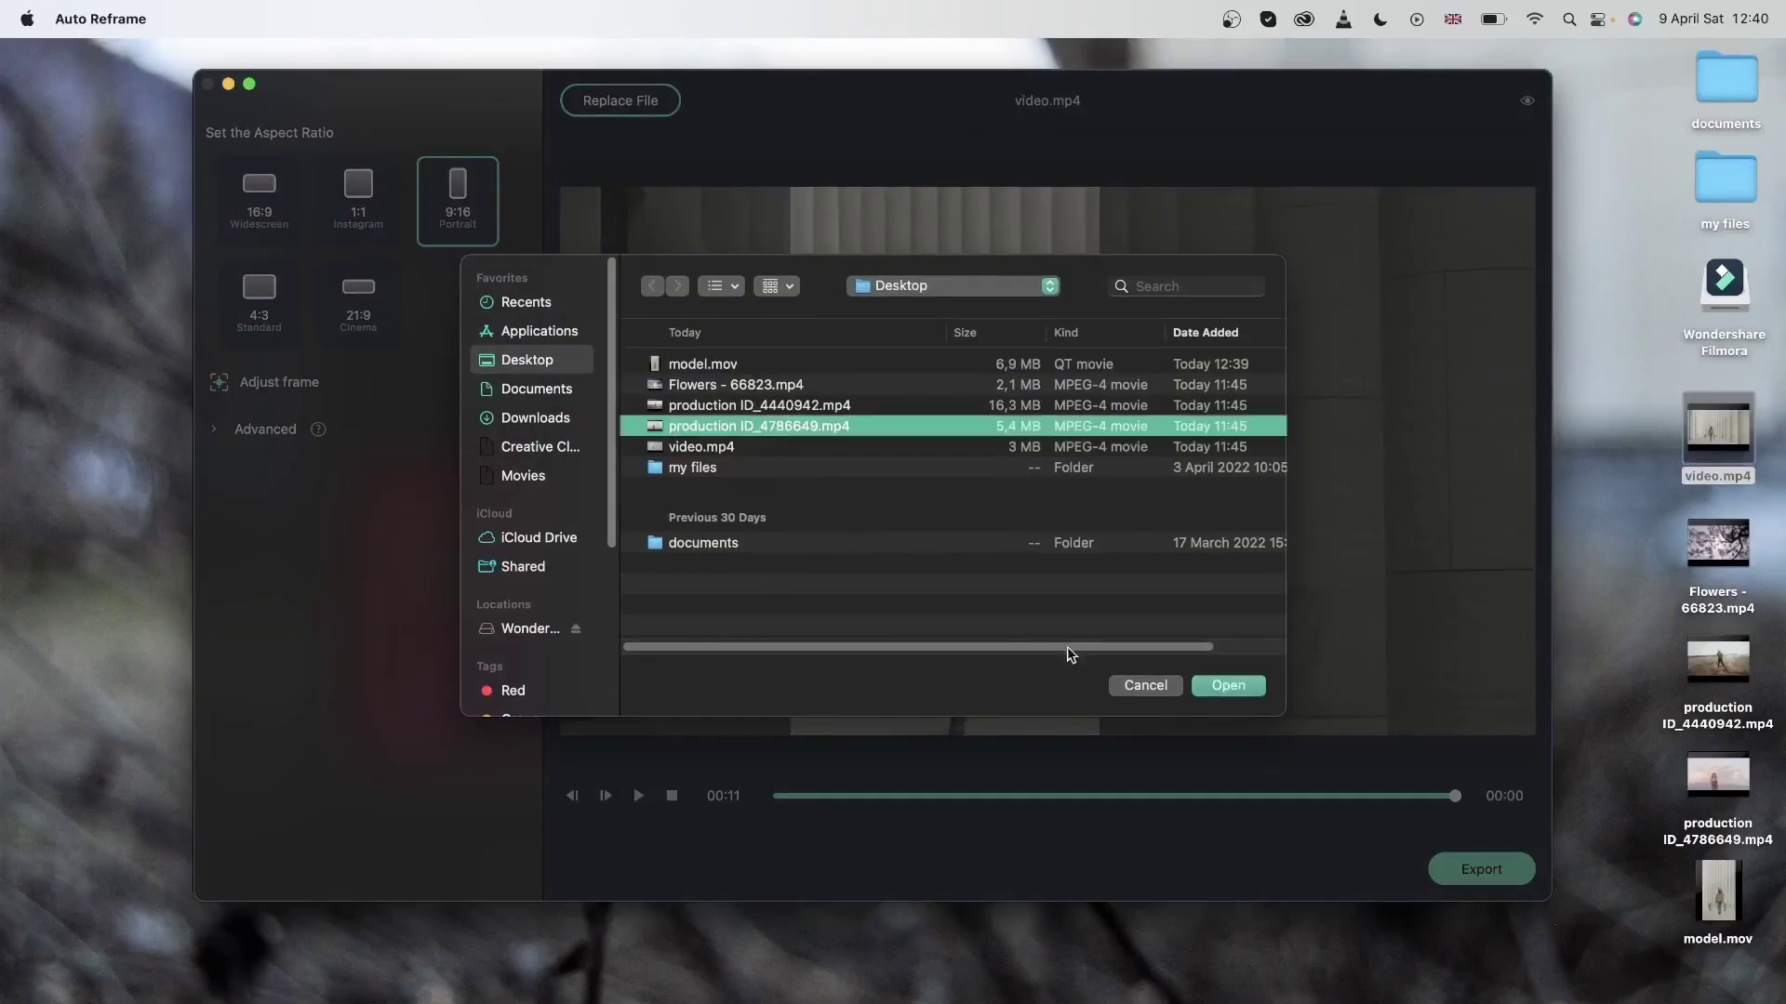
{"action": "left_click", "coordinate": [1226, 685]}
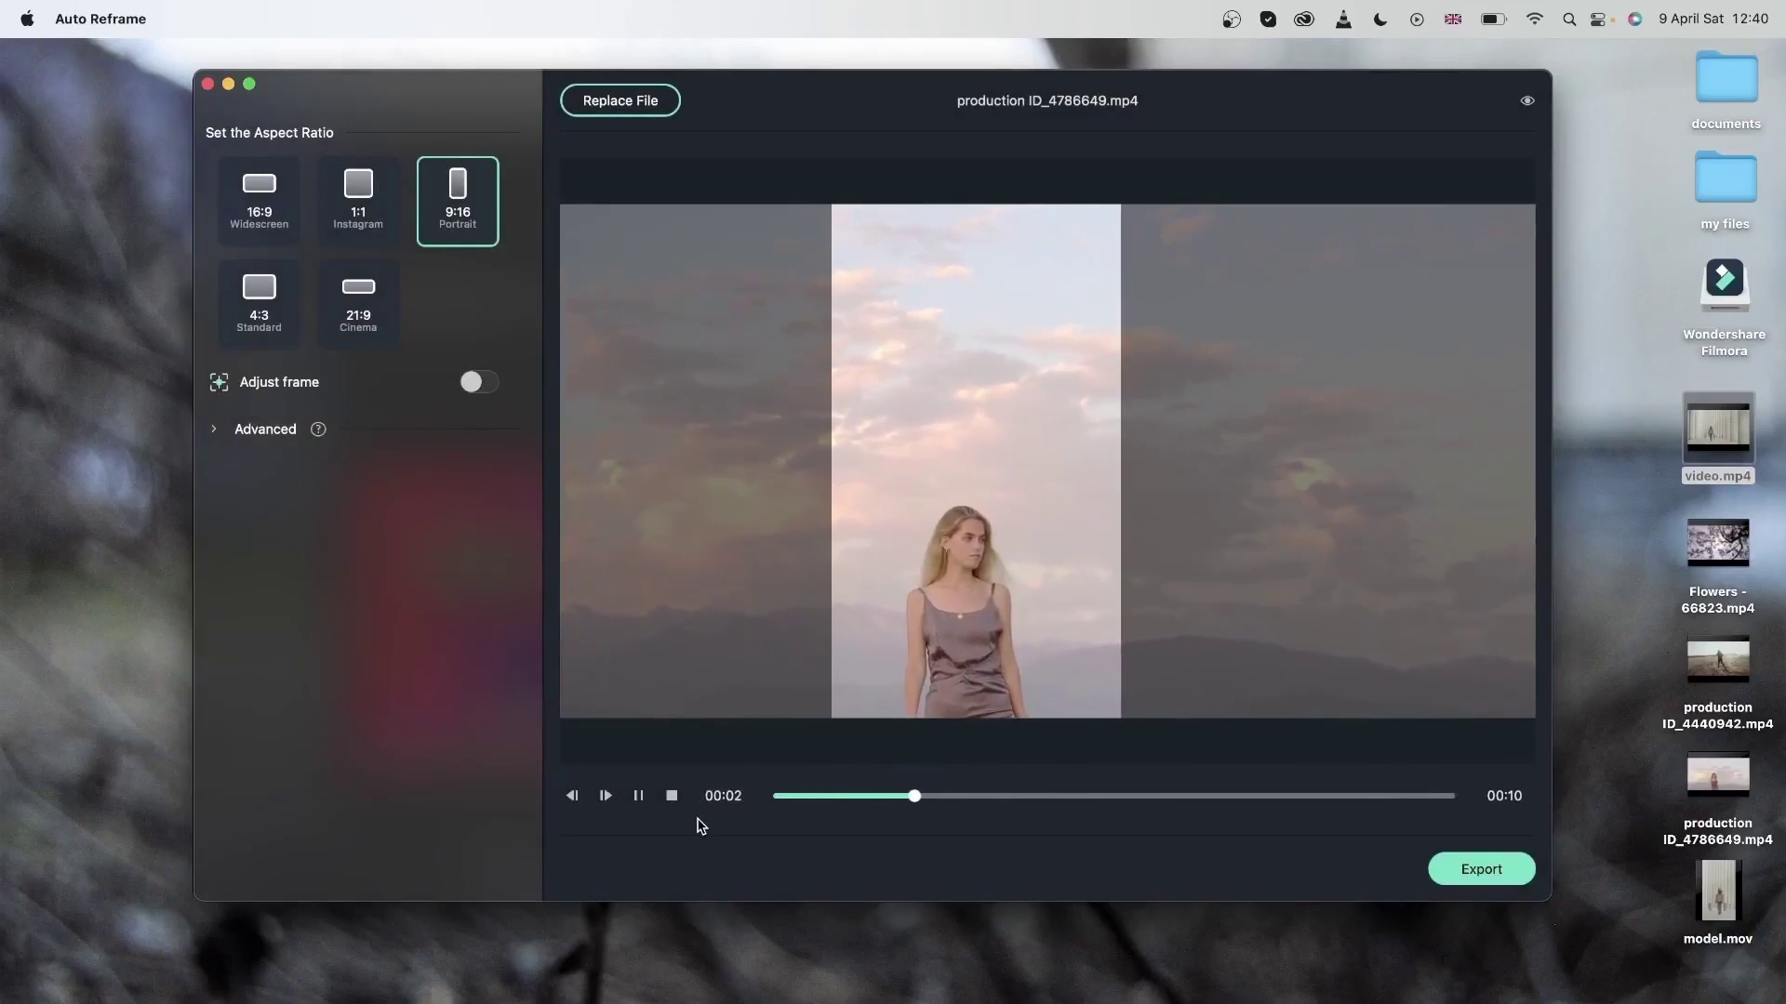
Step: Crop production ID_4786649.mp4 to the 1:1 Instagram square and replay the preview
{"action": "left_click", "coordinate": [639, 797]}
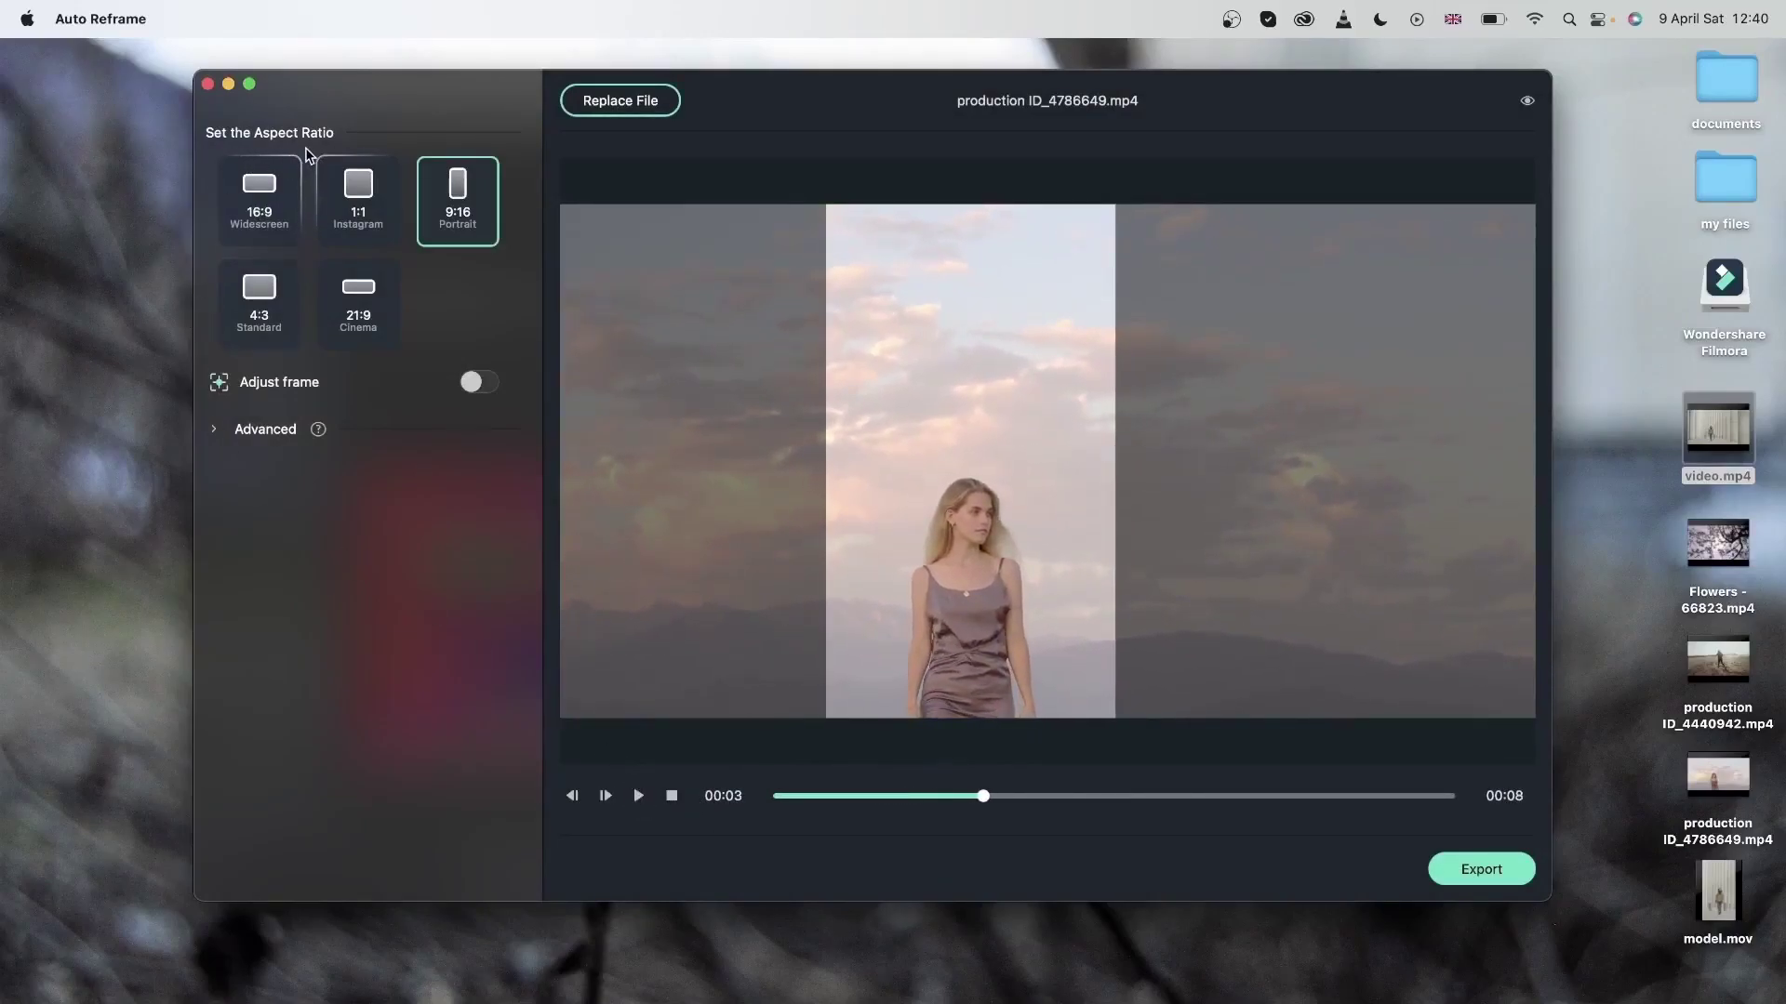
{"action": "left_click", "coordinate": [374, 210]}
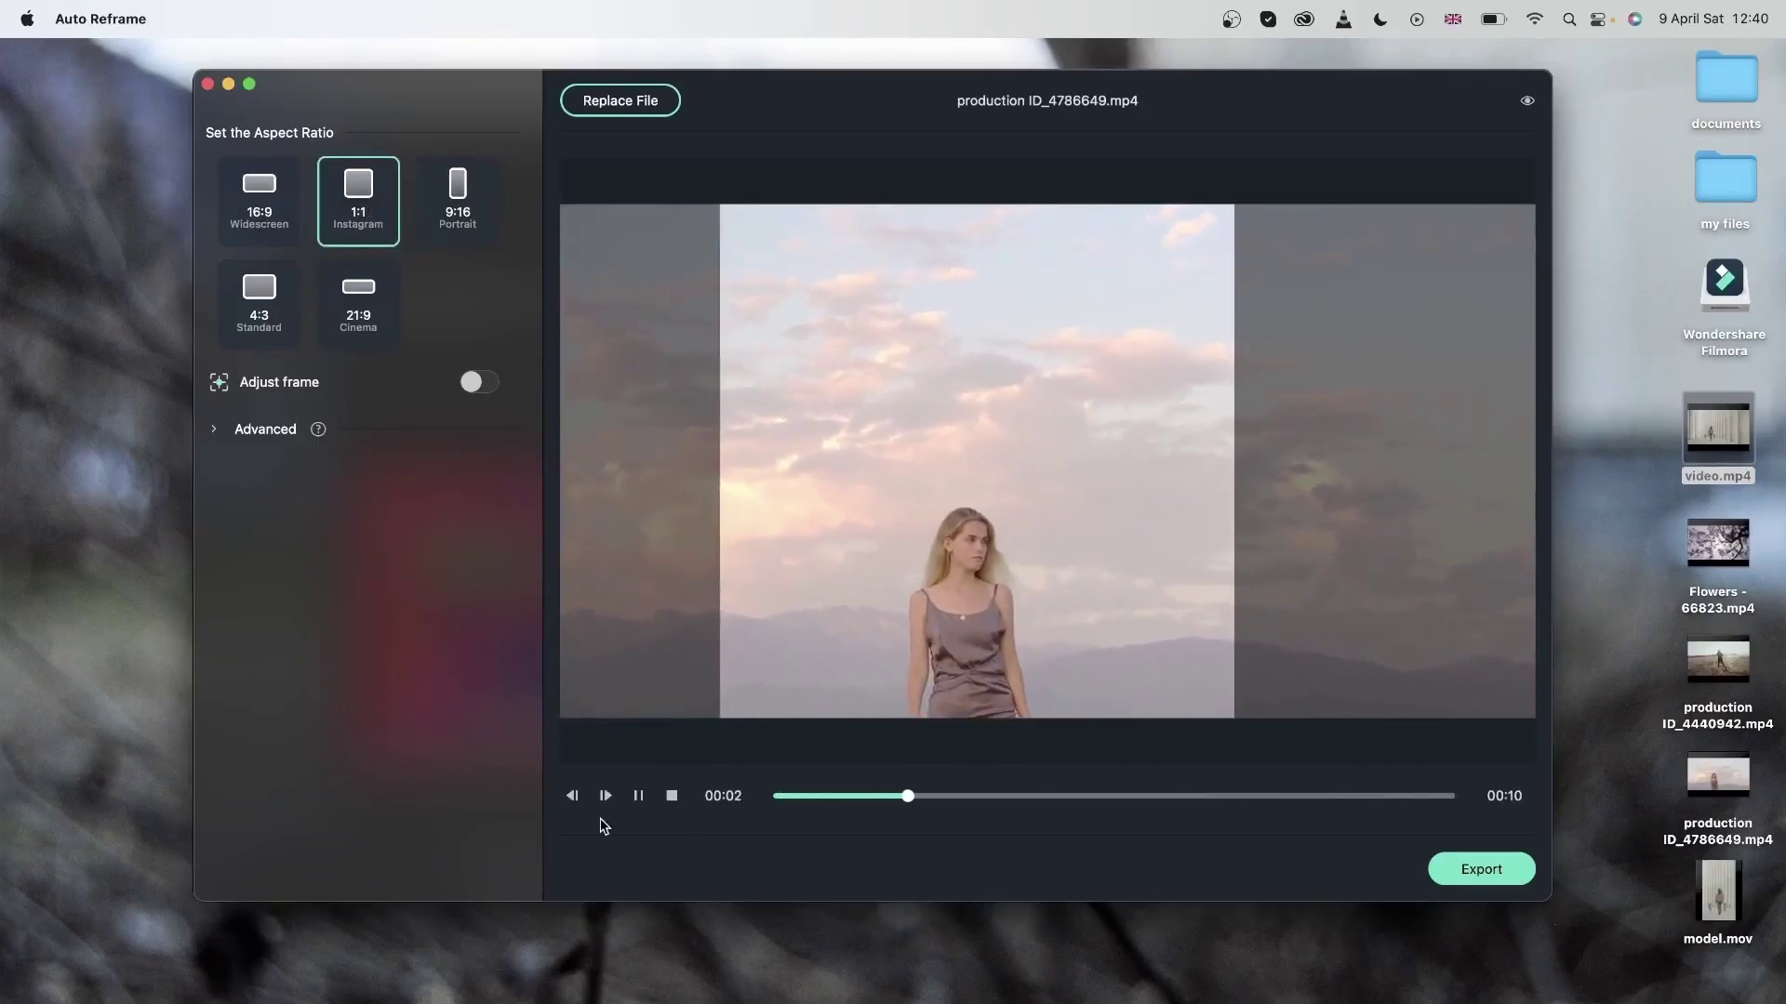
{"action": "left_click", "coordinate": [638, 797]}
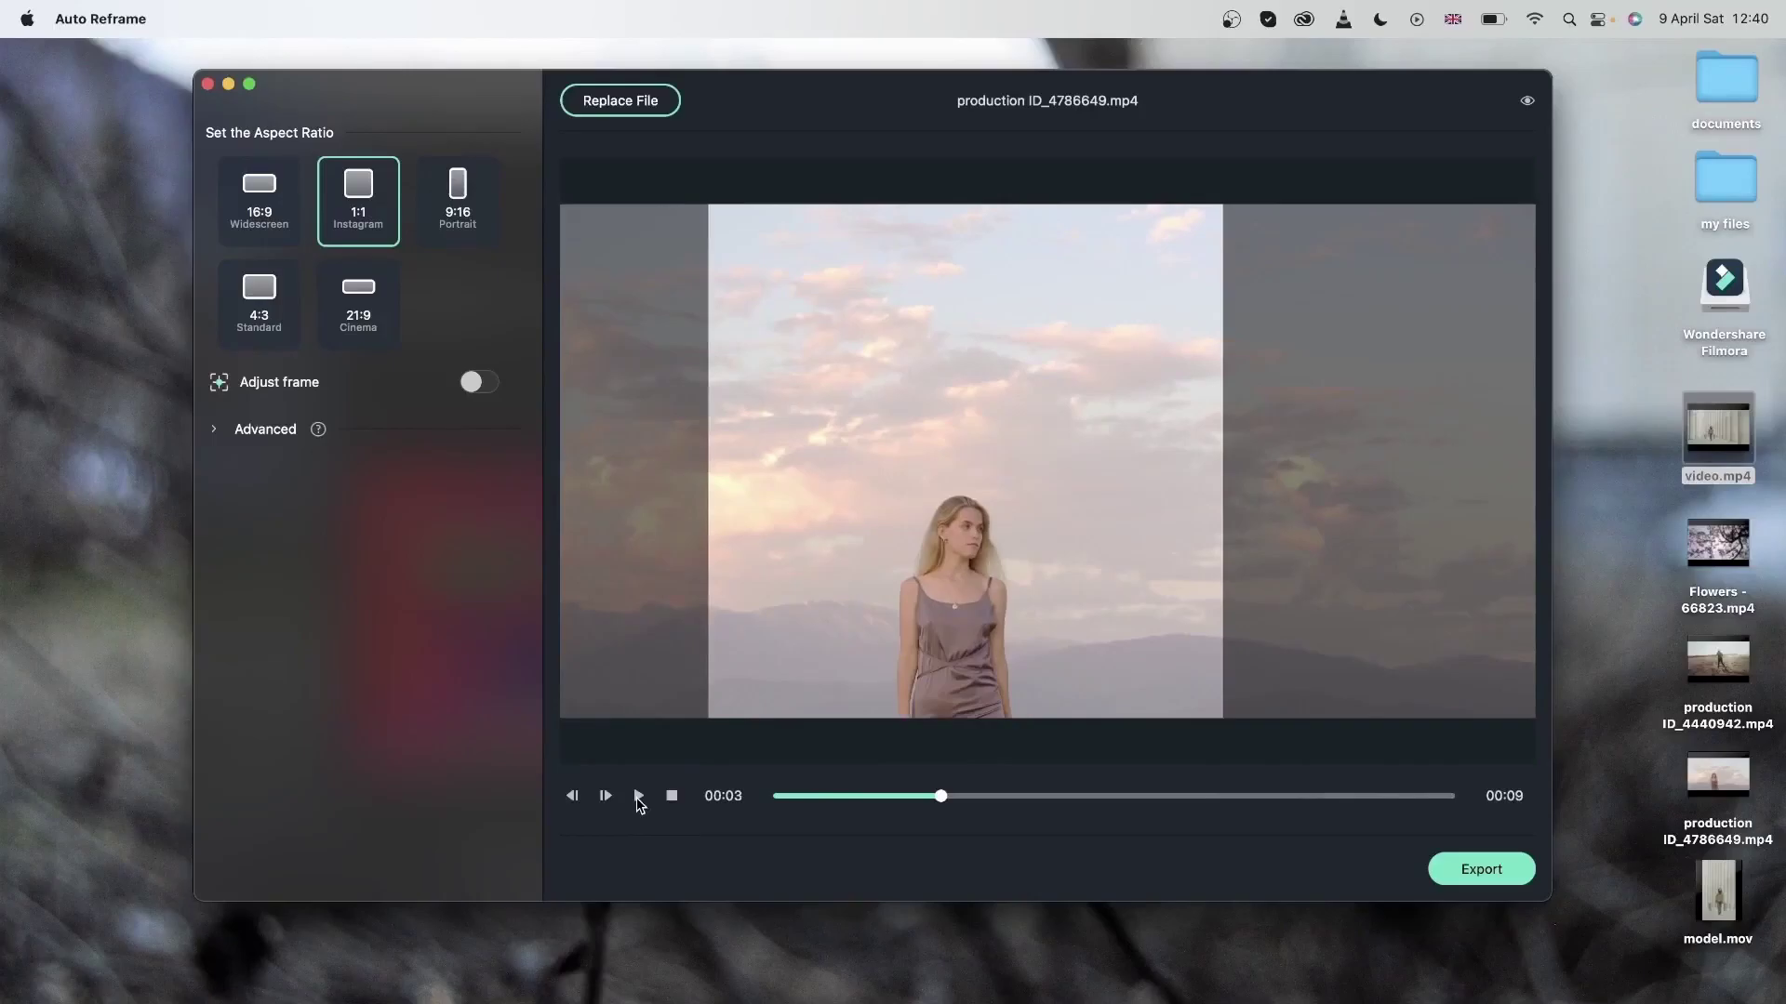
{"action": "left_click", "coordinate": [638, 797]}
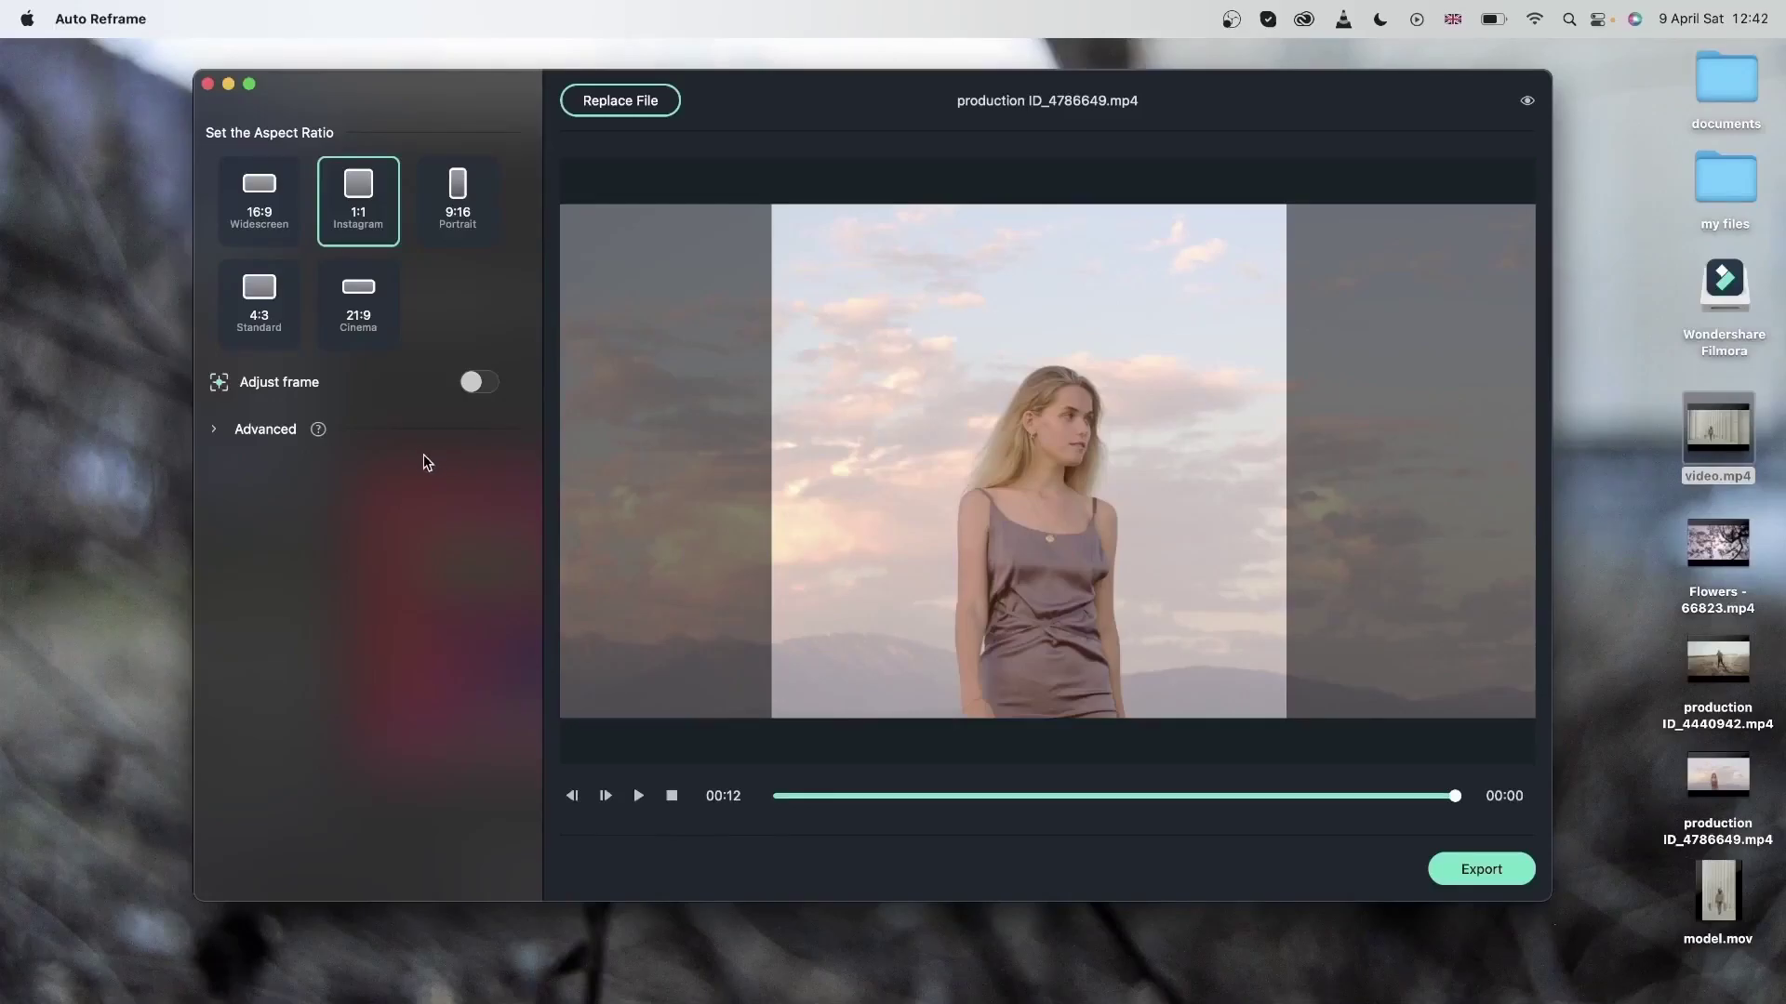
Step: Manually drag the square crop box onto the woman and confirm with OK
{"action": "left_click", "coordinate": [472, 383]}
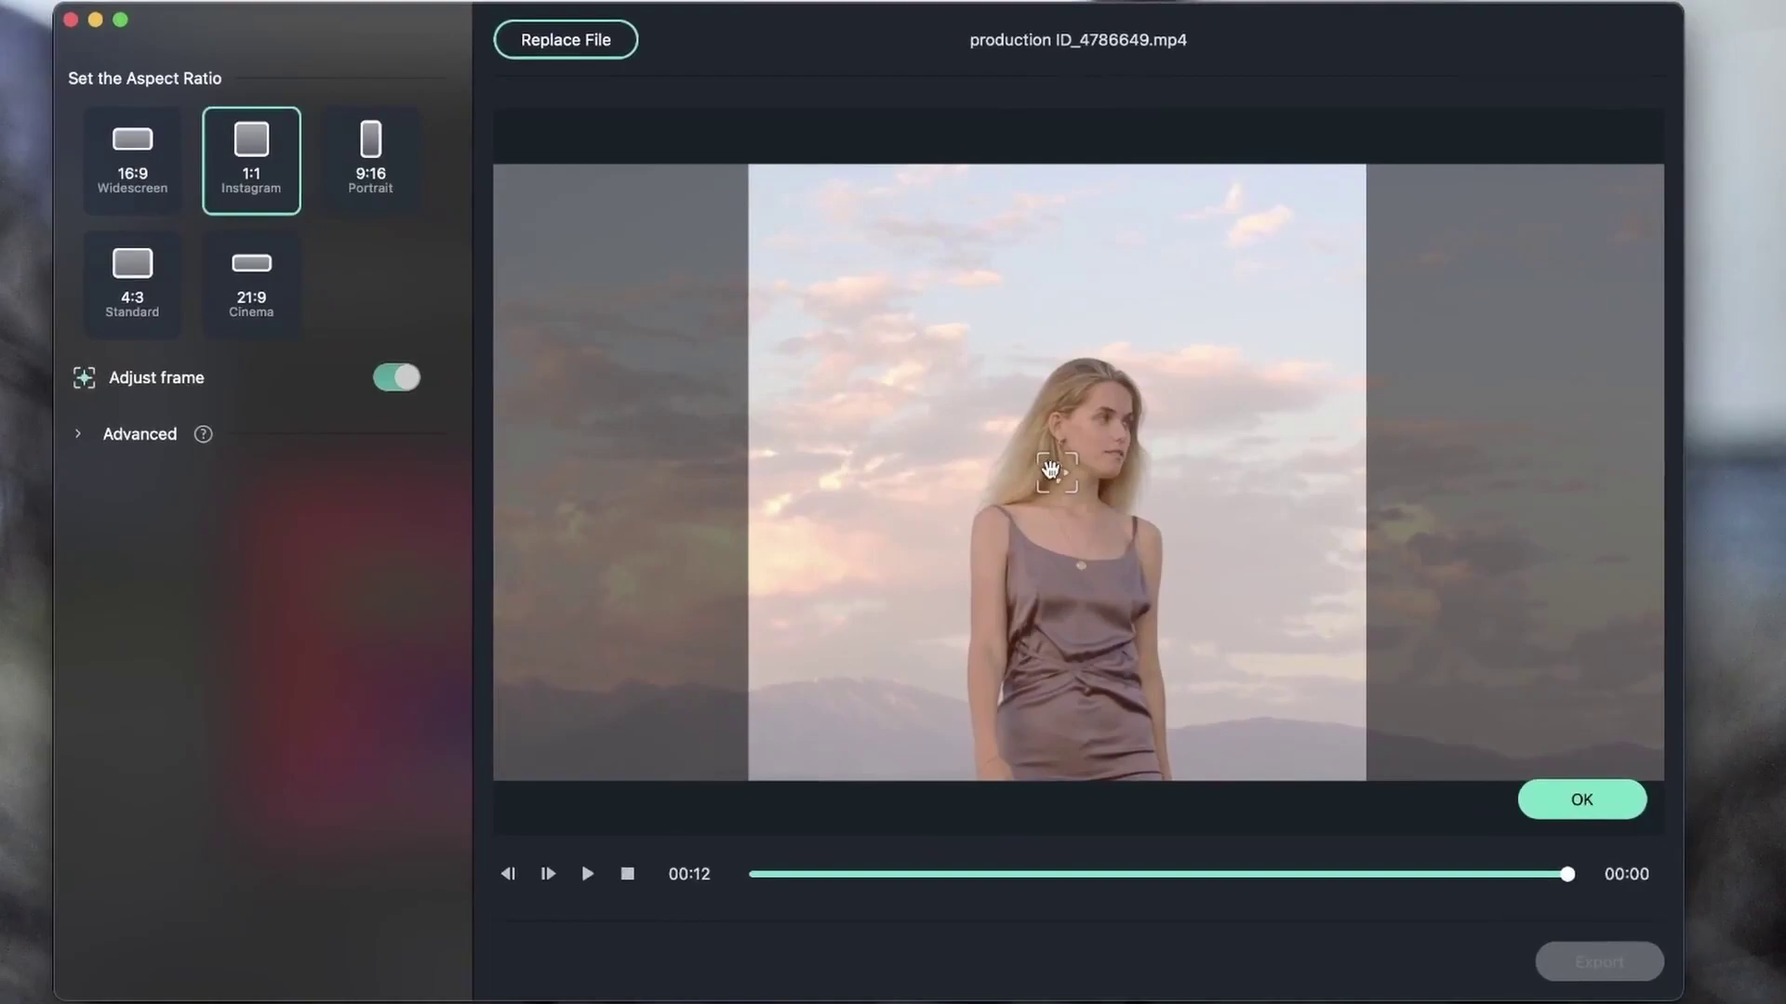
{"action": "left_click_drag", "start_coordinate": [1053, 465], "coordinate": [810, 472]}
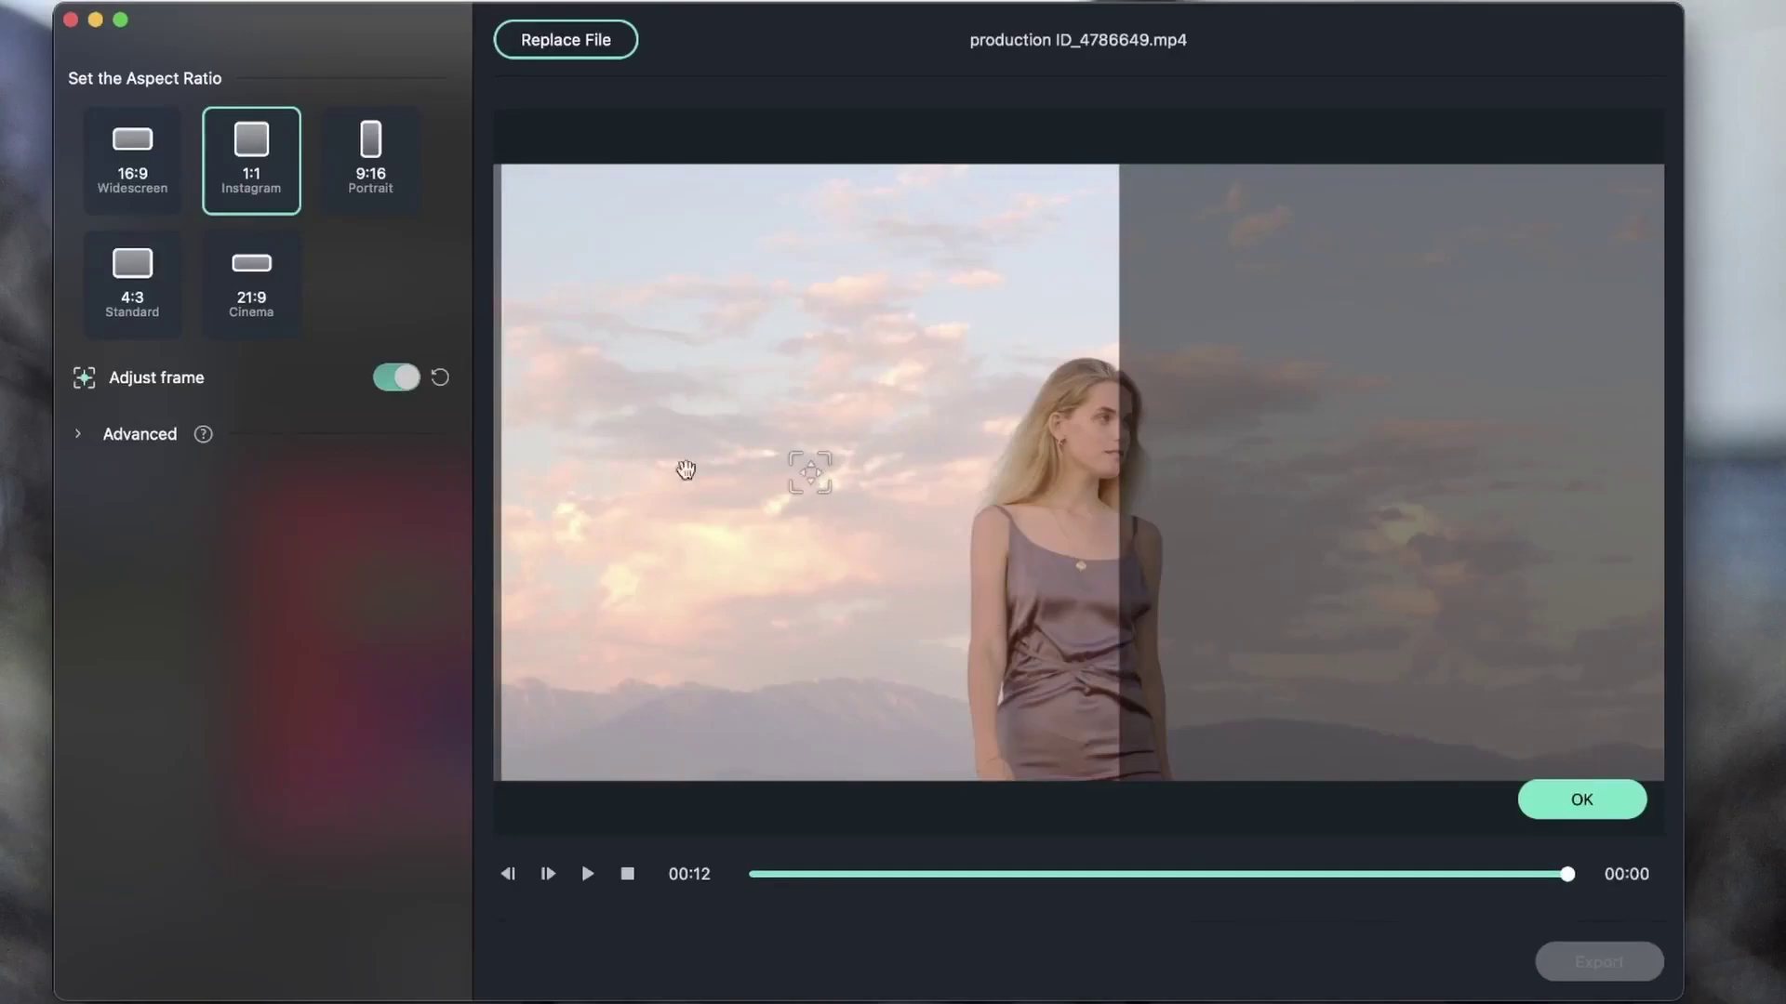
{"action": "left_click_drag", "start_coordinate": [788, 459], "coordinate": [1070, 470]}
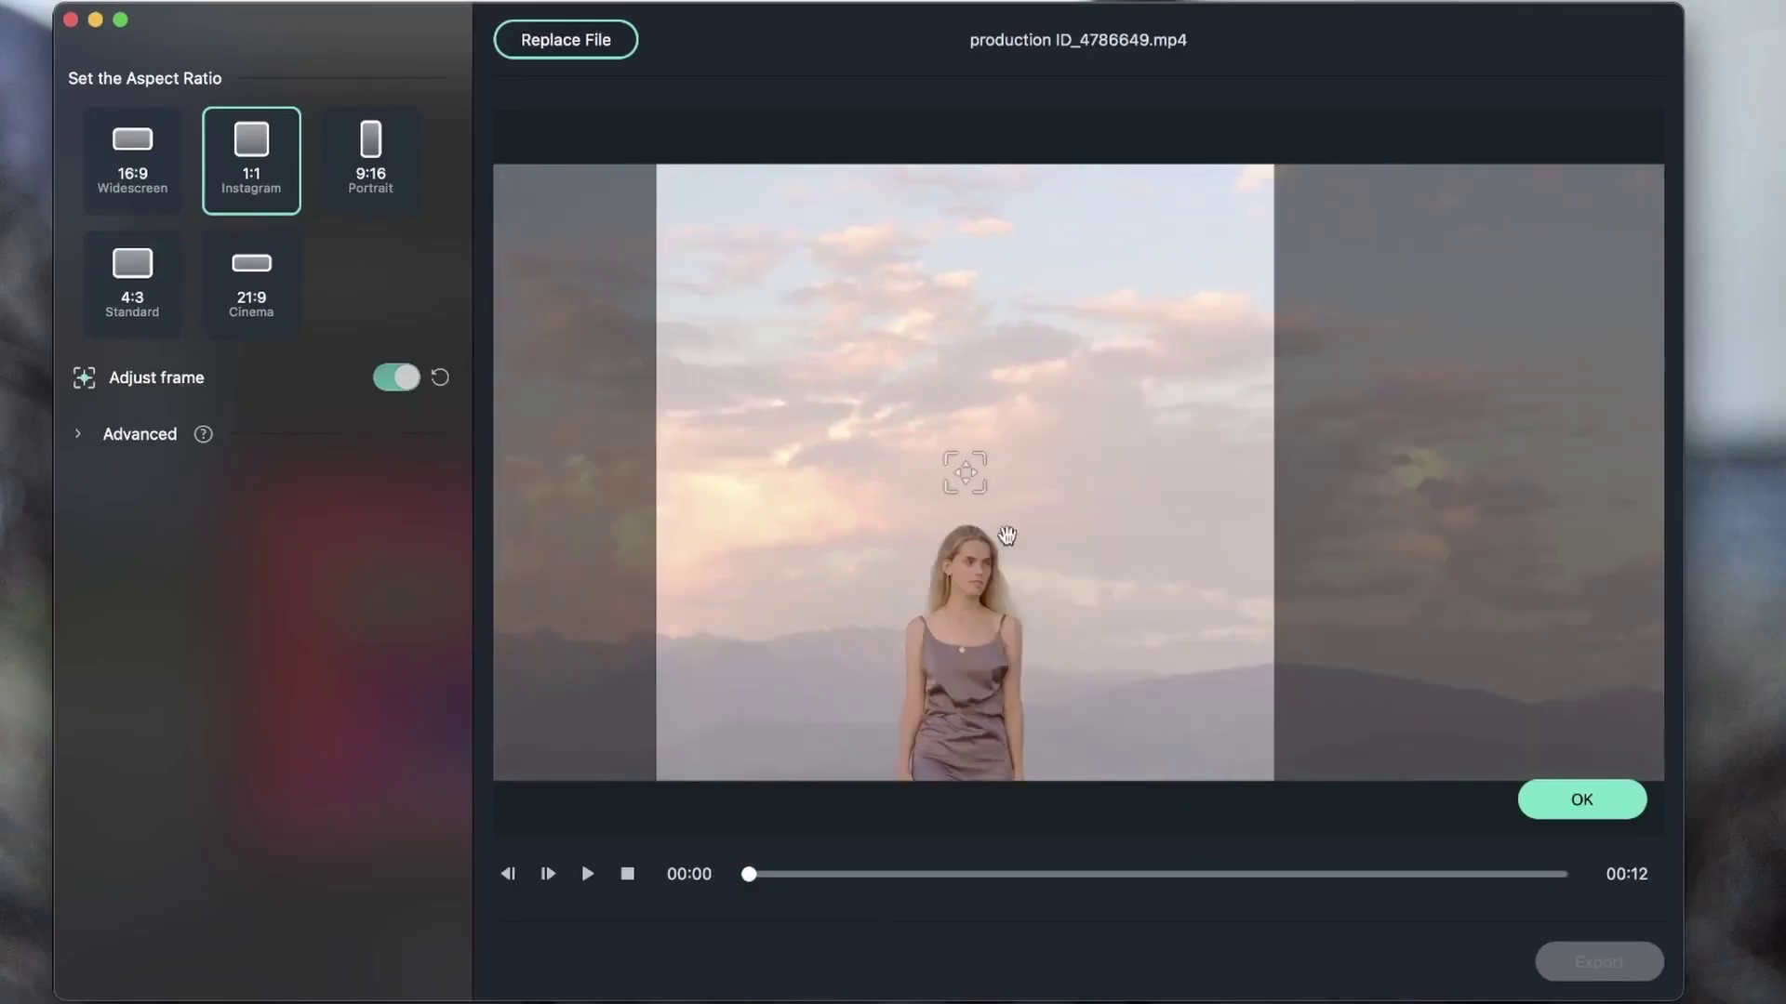
{"action": "left_click", "coordinate": [1609, 797]}
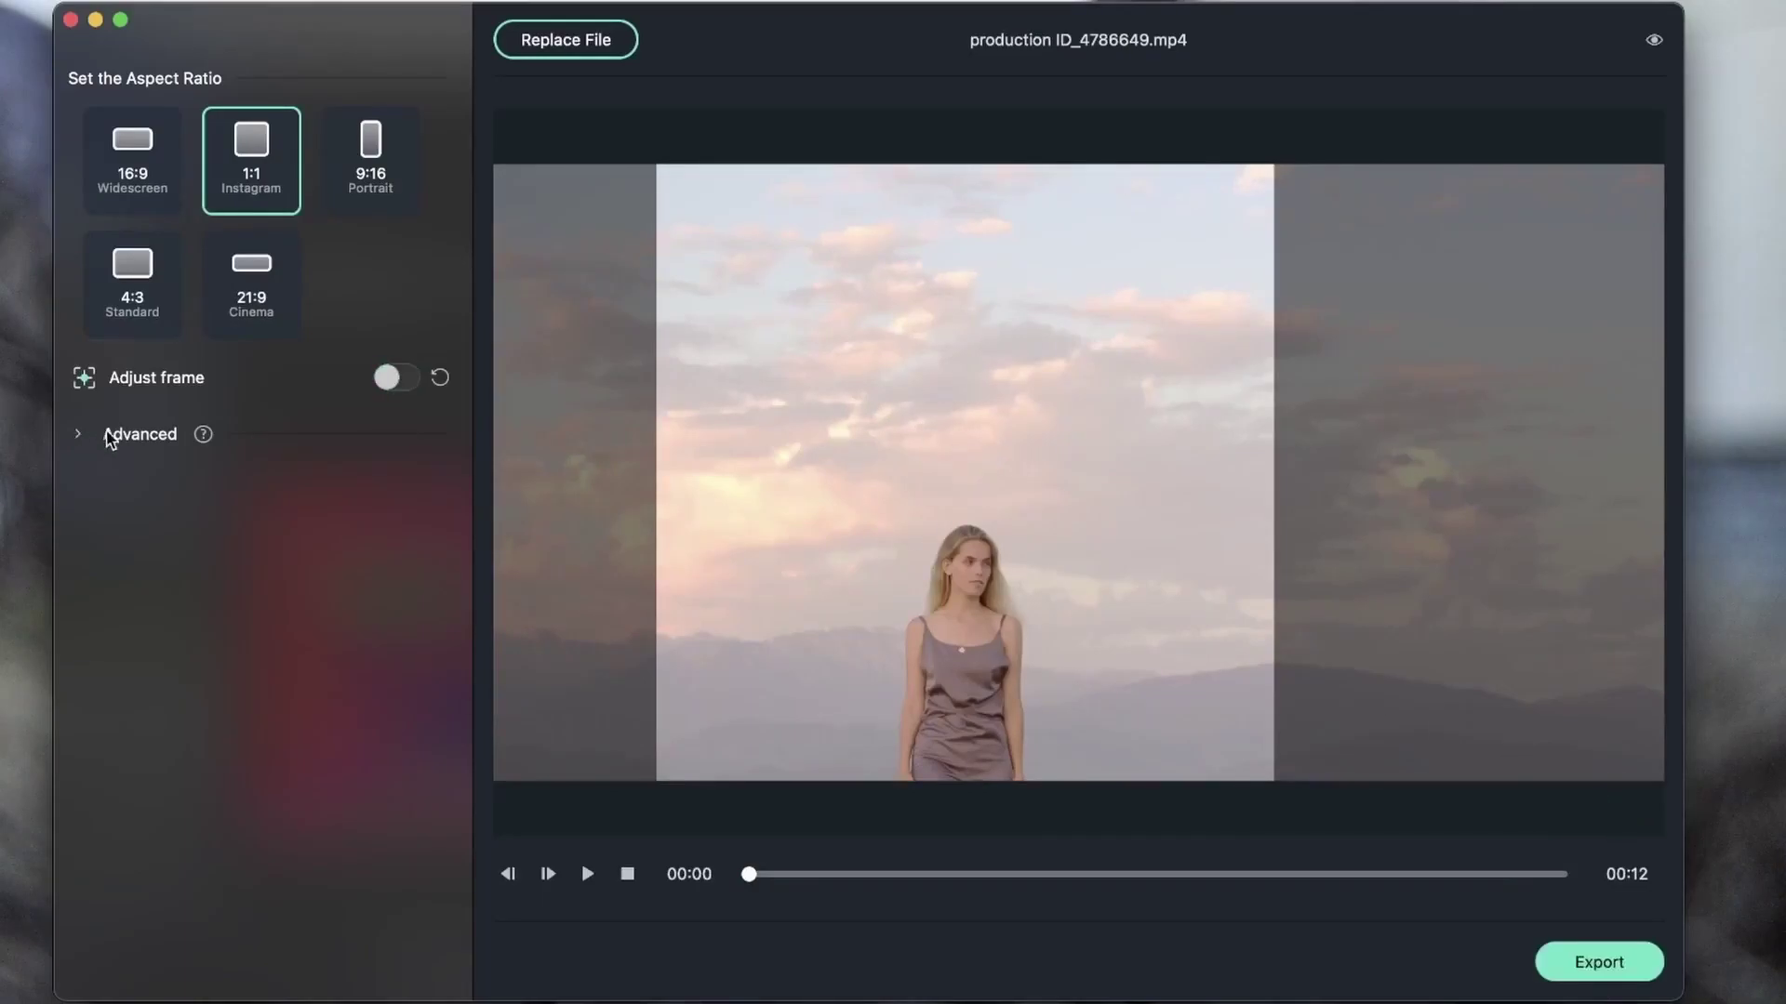
Step: Expand the Advanced options and keep Primary as the tracking subject
{"action": "left_click", "coordinate": [80, 436]}
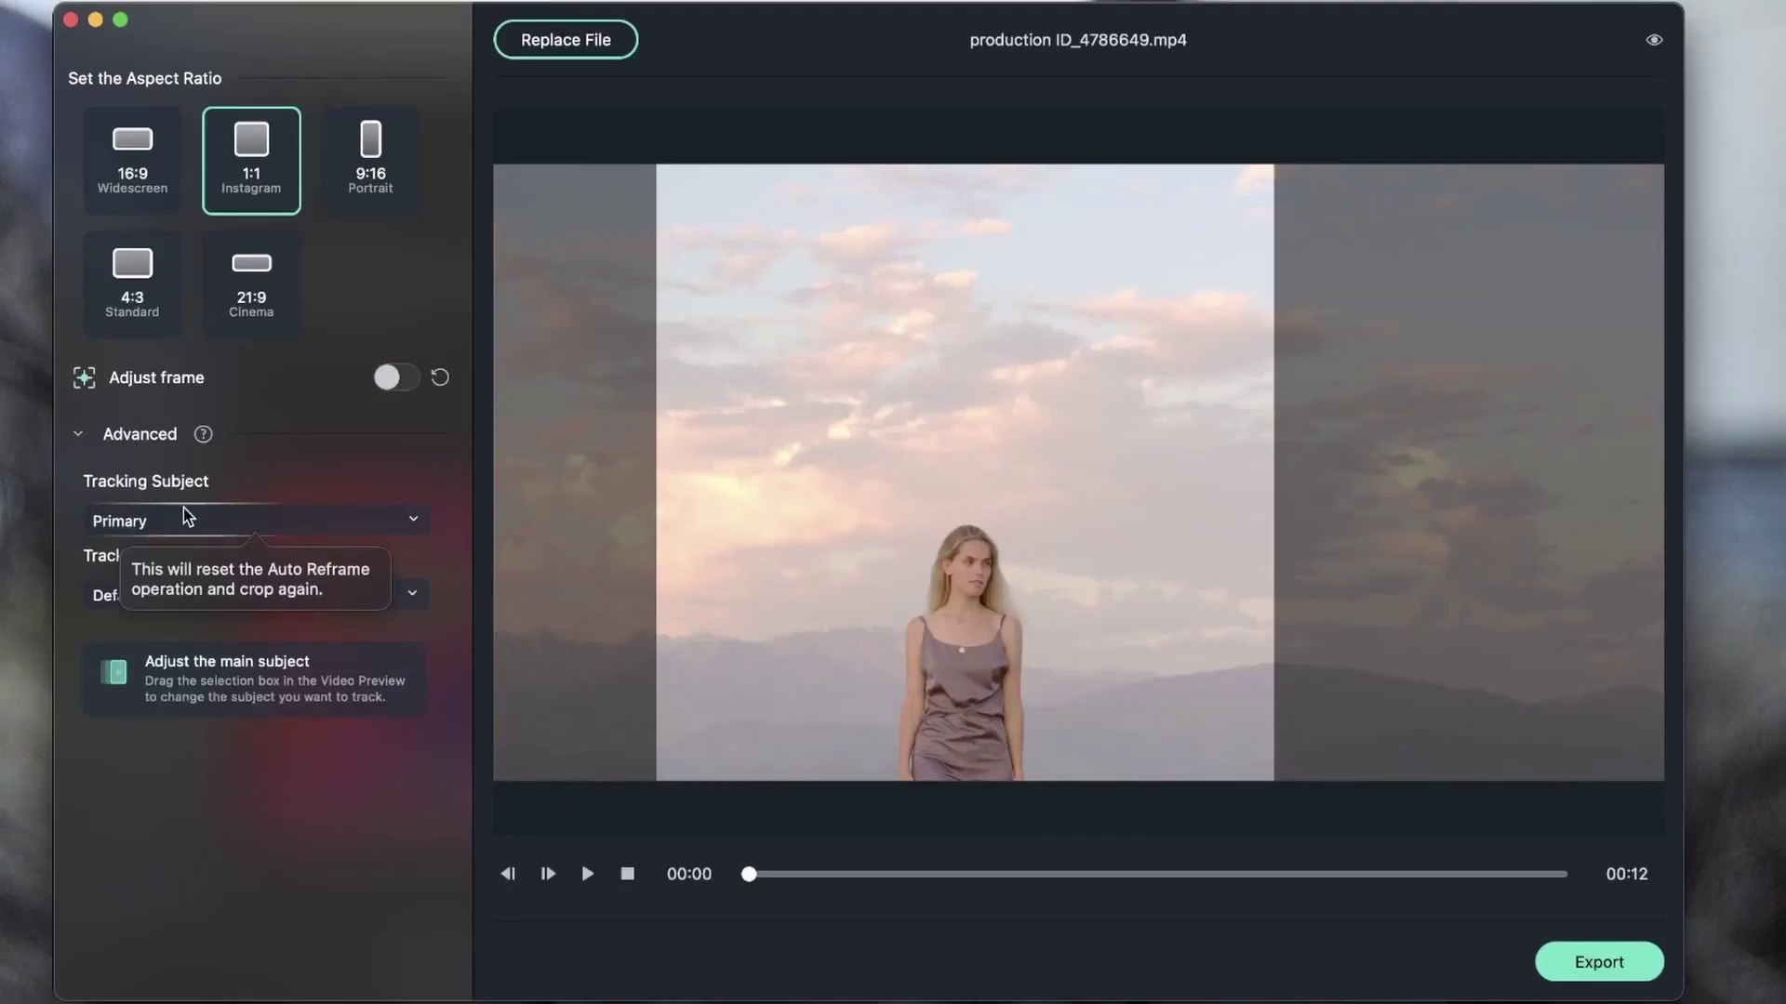
{"action": "left_click", "coordinate": [358, 530]}
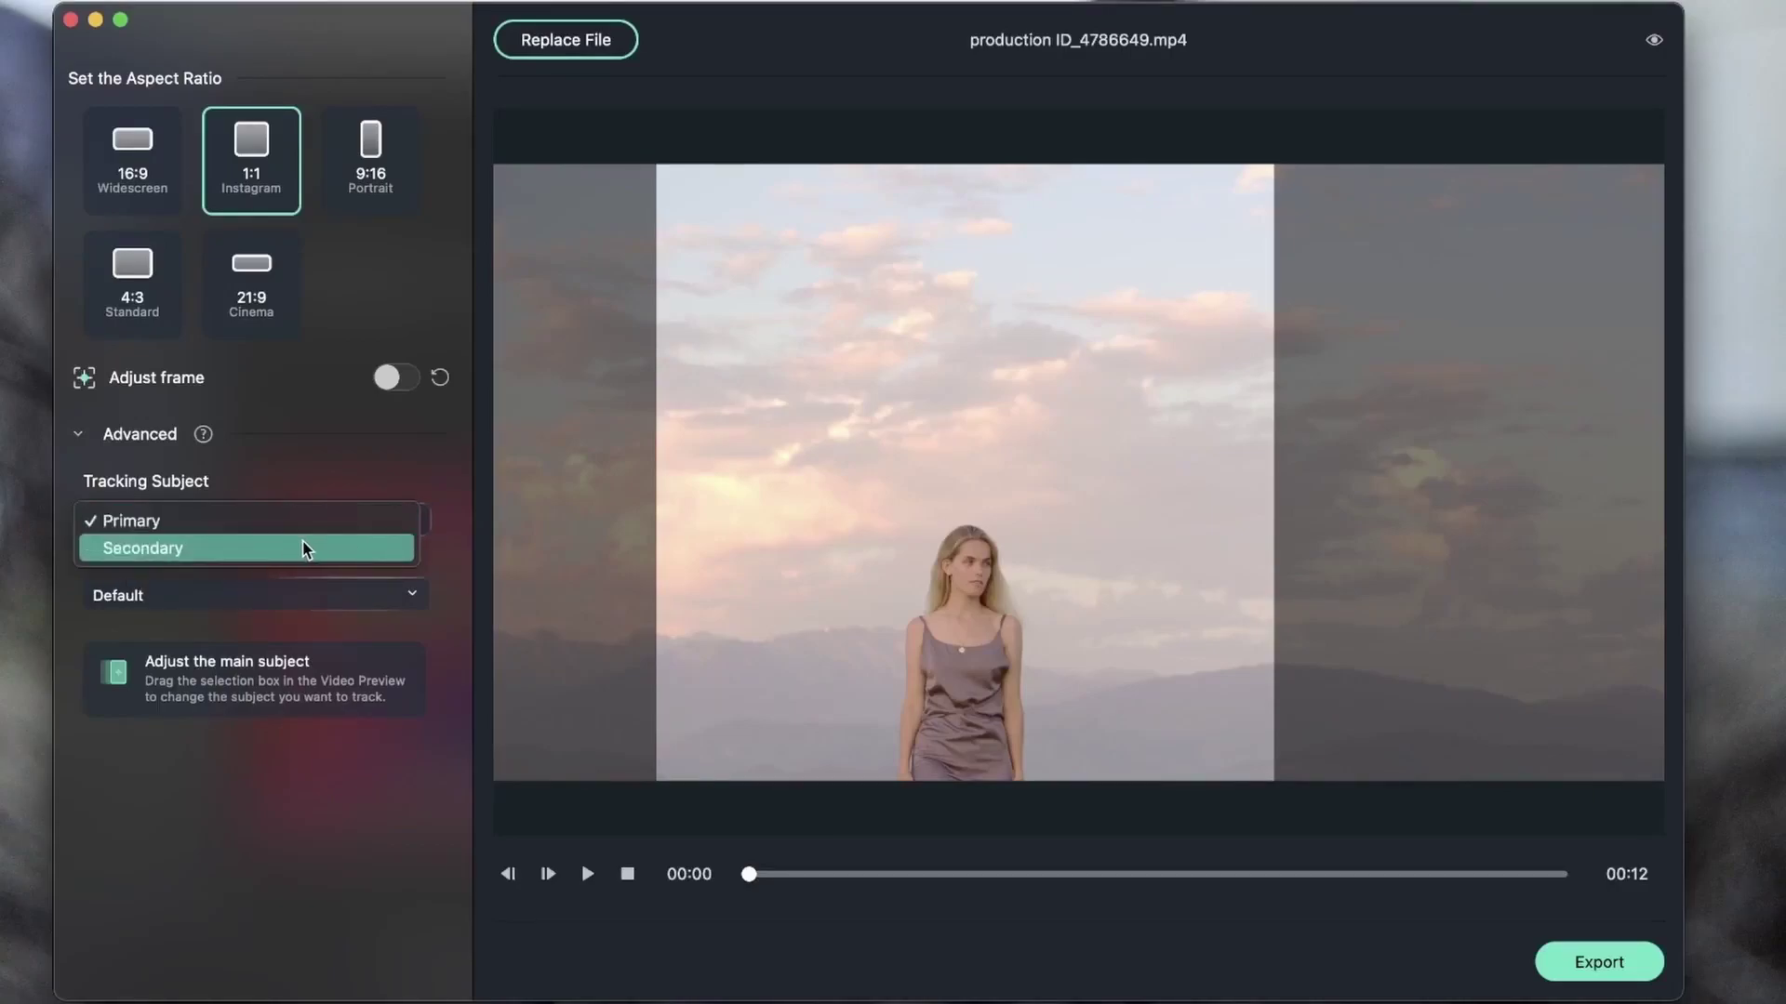
{"action": "left_click", "coordinate": [779, 948]}
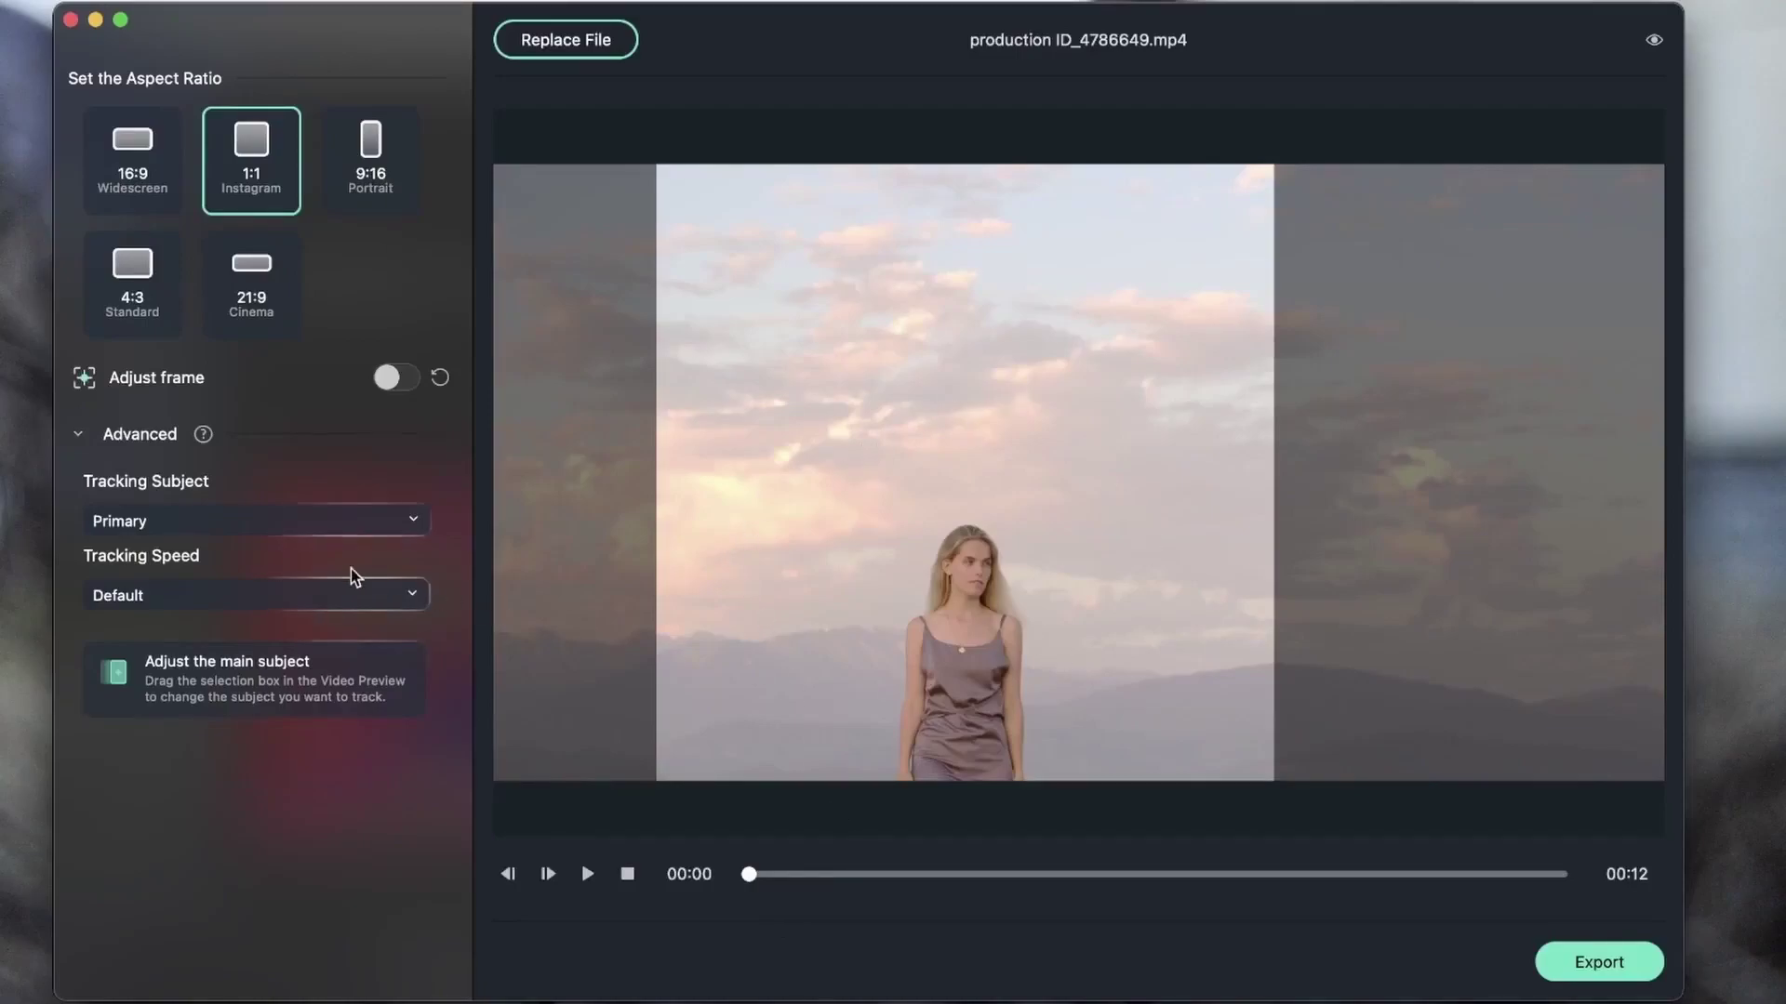
{"action": "left_click", "coordinate": [352, 518]}
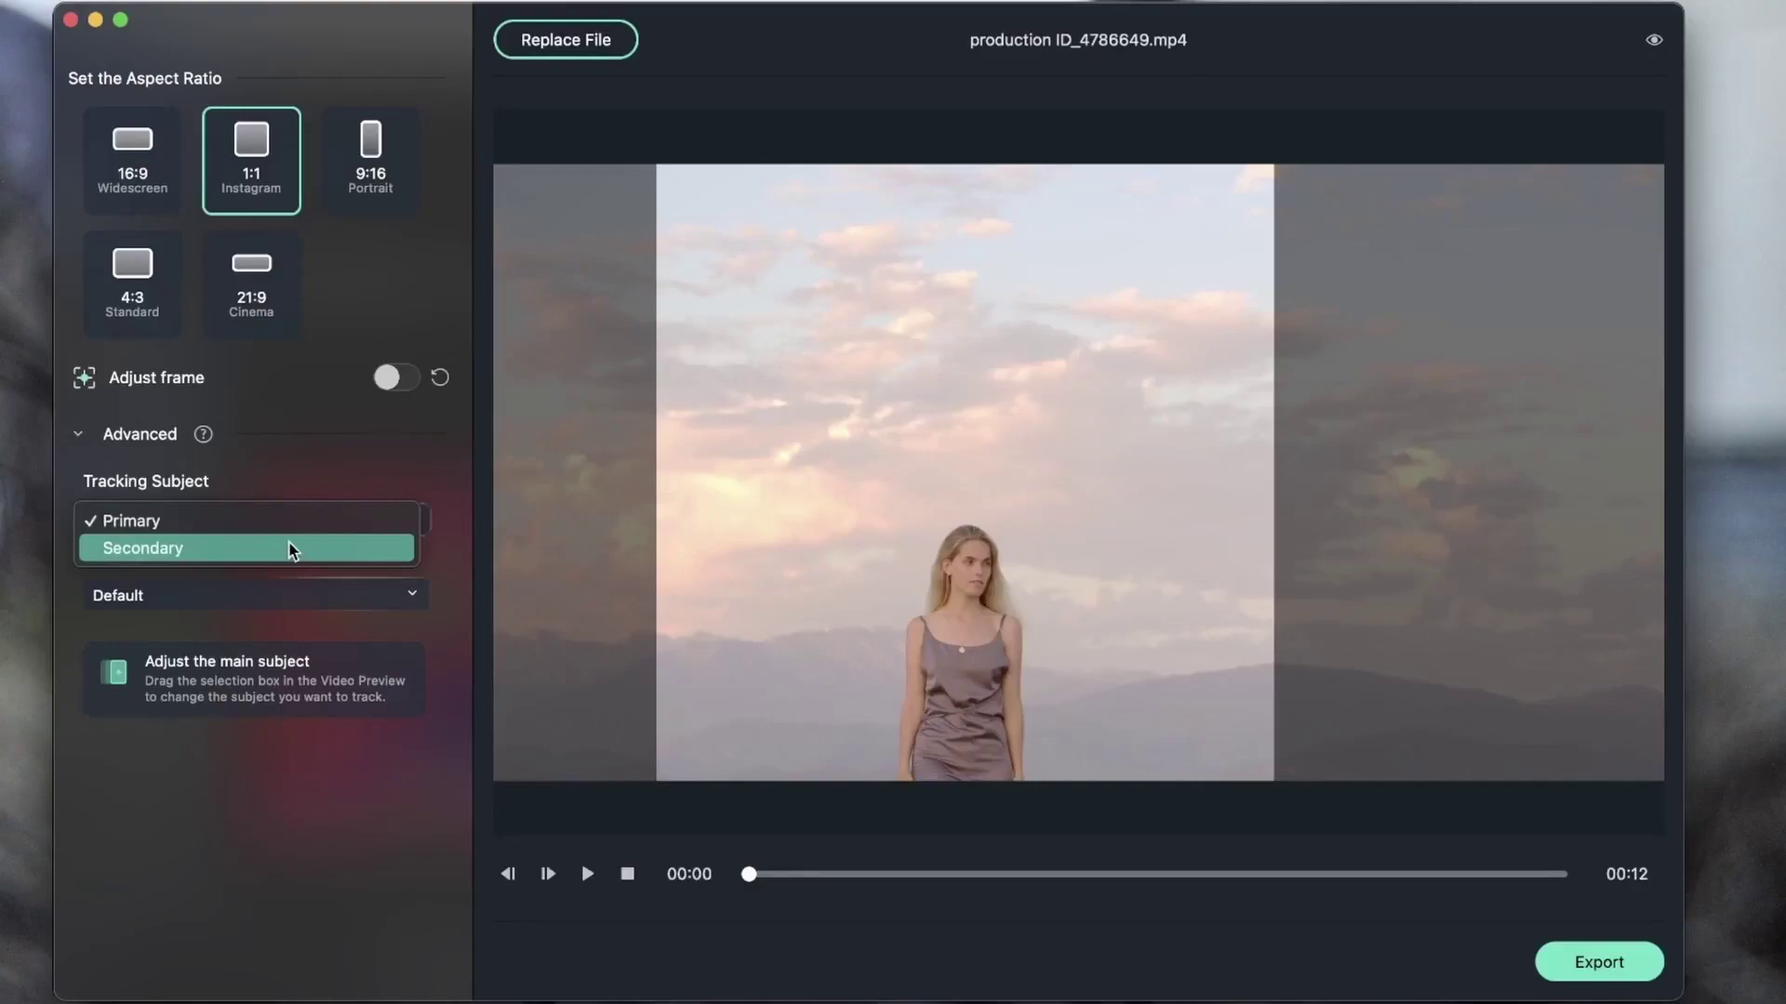
{"action": "left_click", "coordinate": [391, 621]}
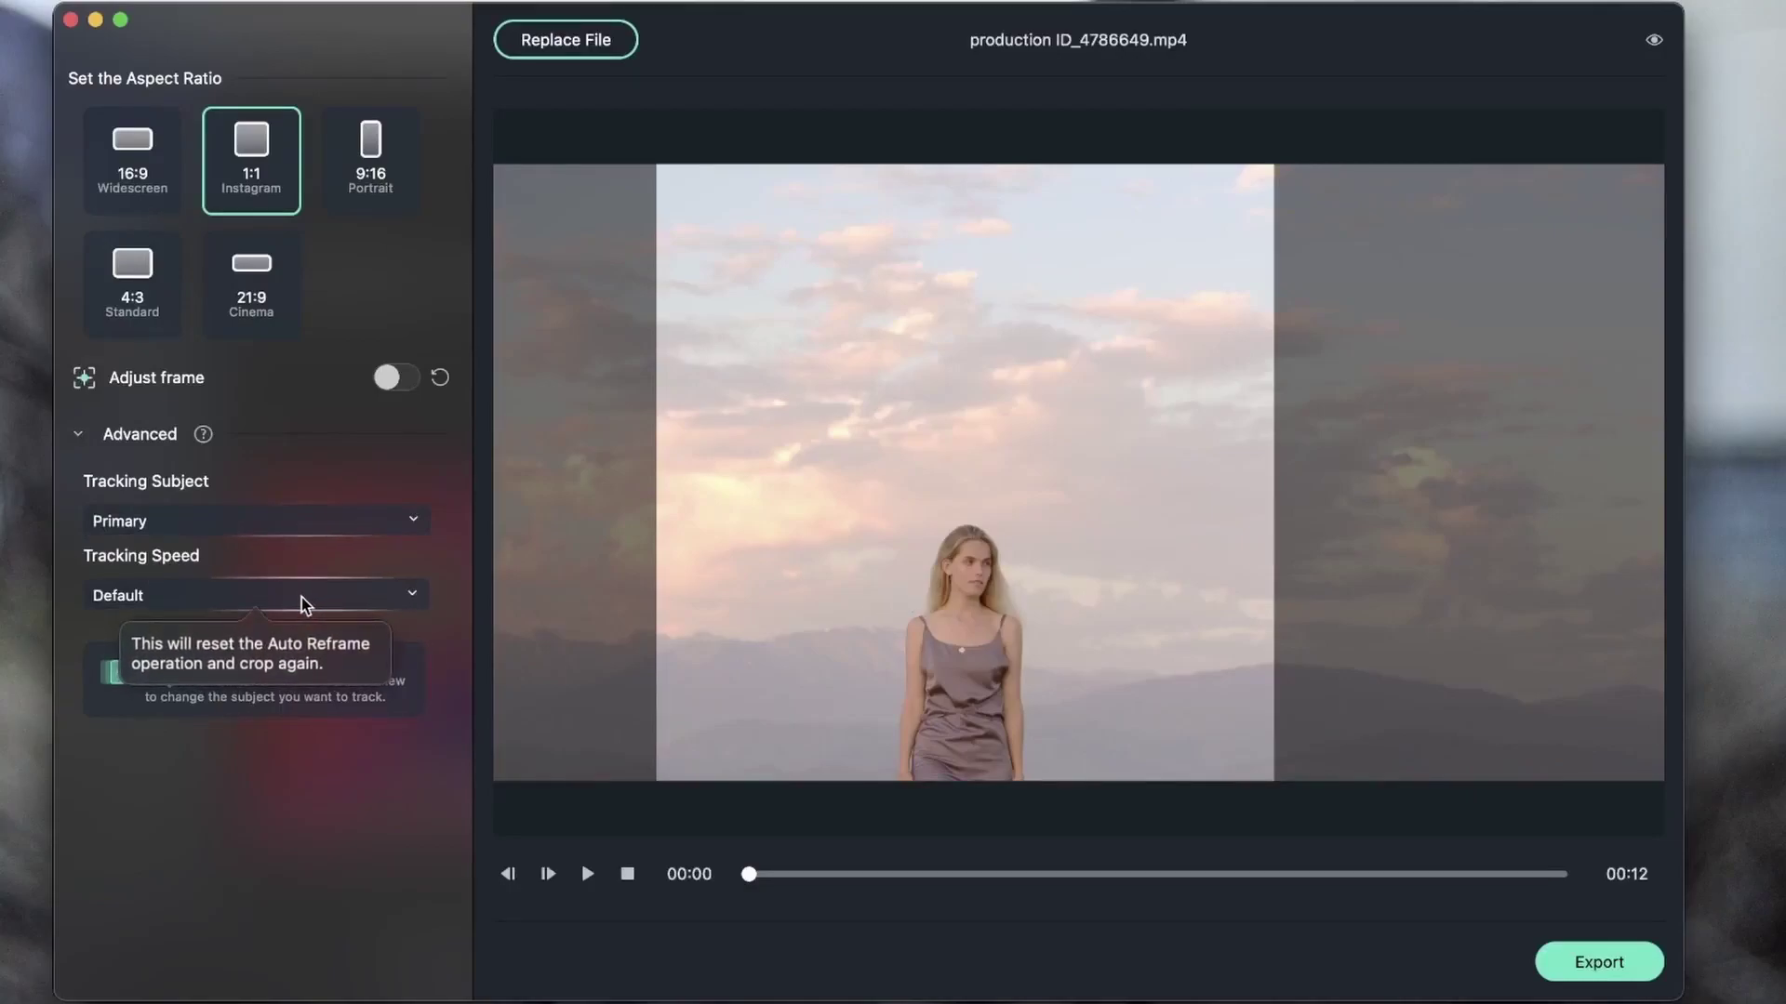
Step: Preview Tracking Speed at Faster, then Slower, and stop playback
{"action": "left_click", "coordinate": [387, 599]}
{"action": "left_click", "coordinate": [387, 651]}
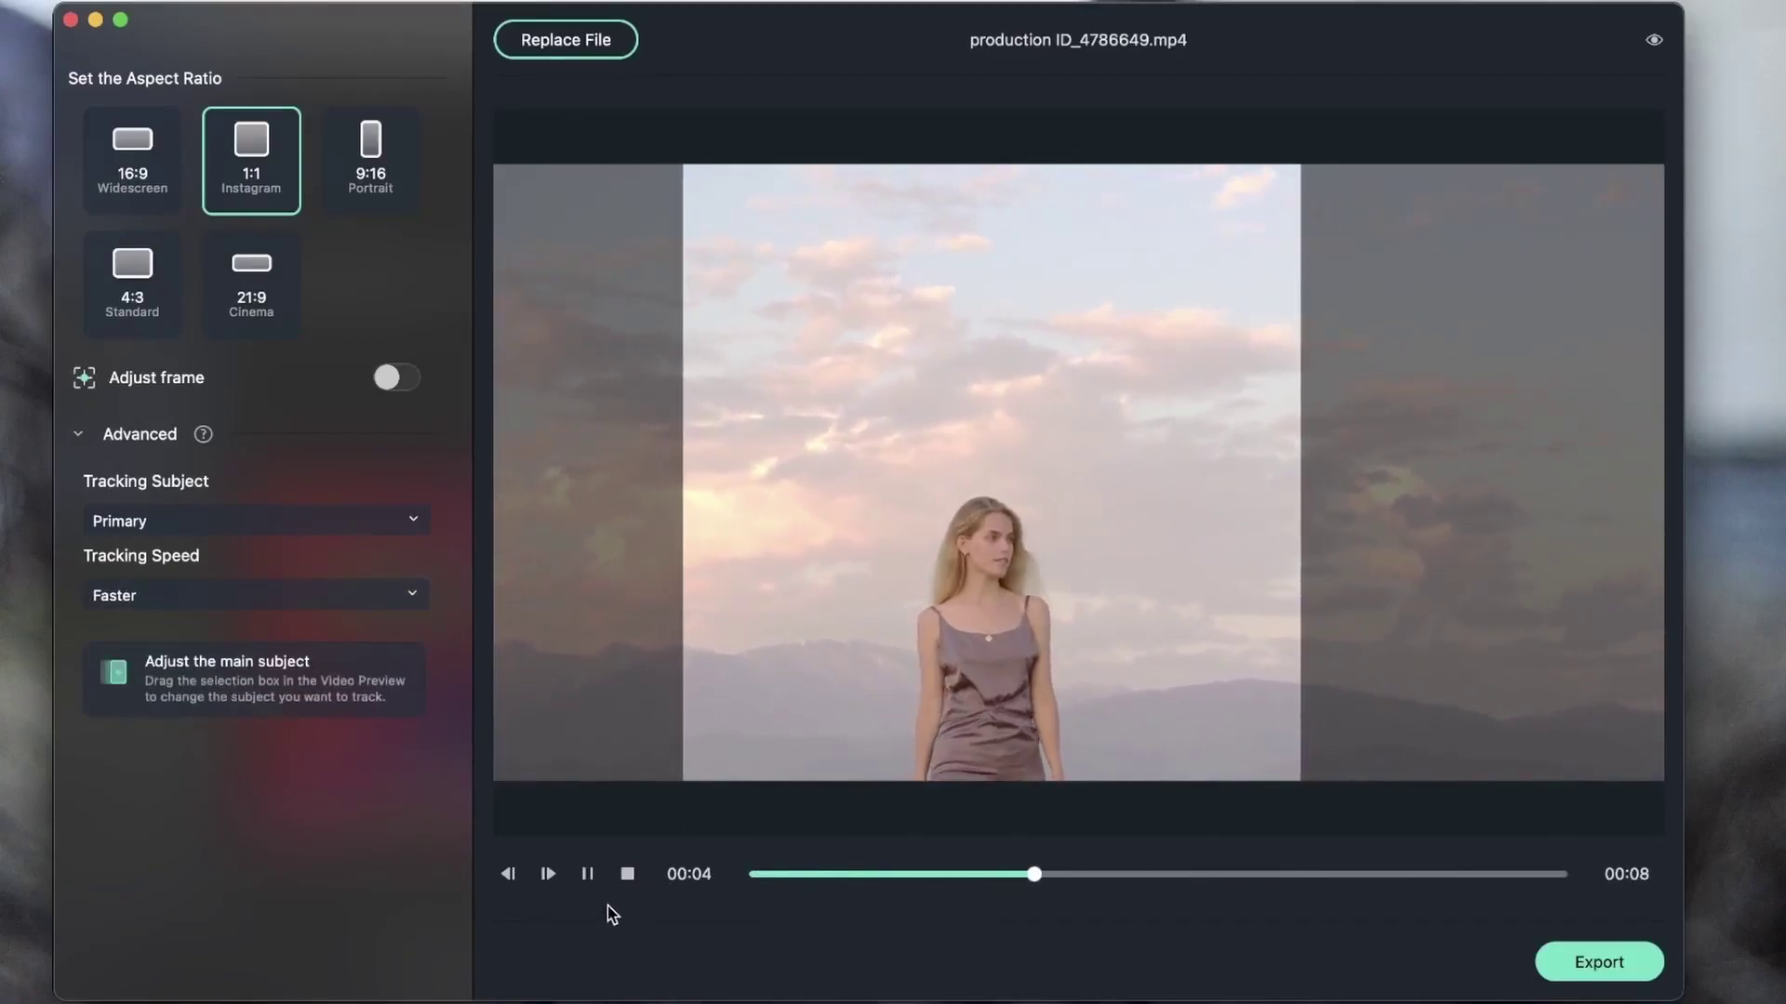
{"action": "left_click", "coordinate": [343, 600]}
{"action": "left_click", "coordinate": [338, 568]}
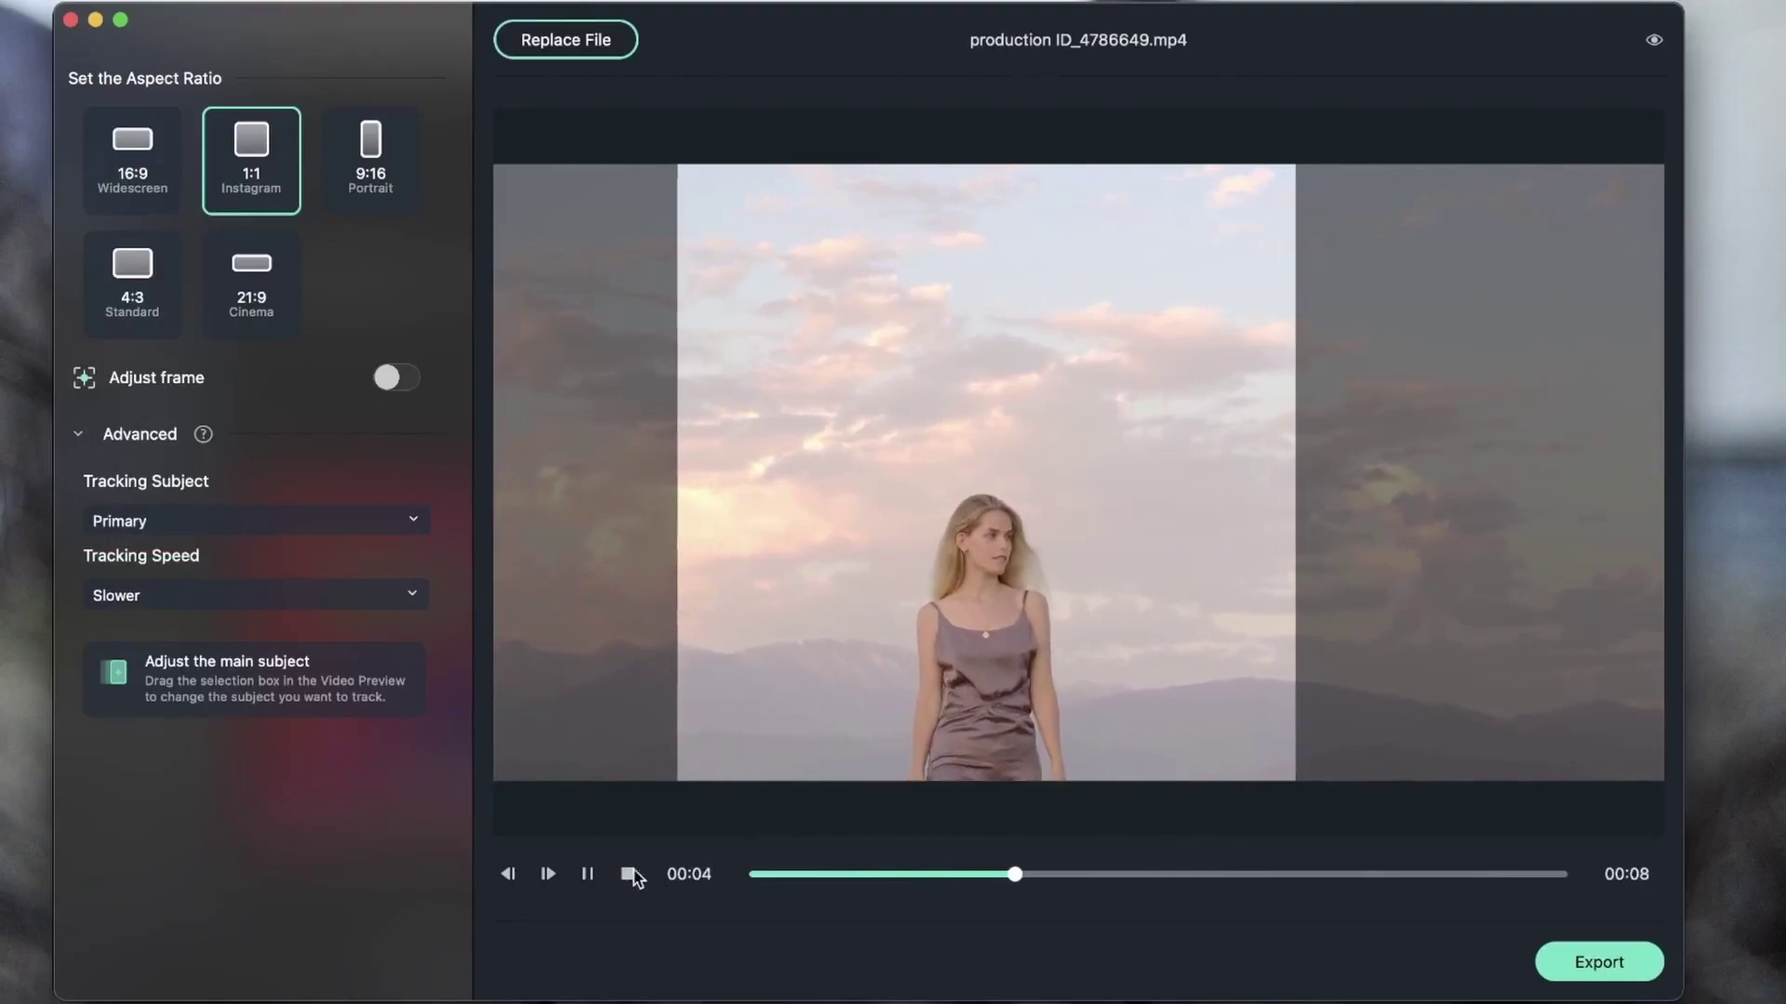
{"action": "left_click", "coordinate": [587, 874]}
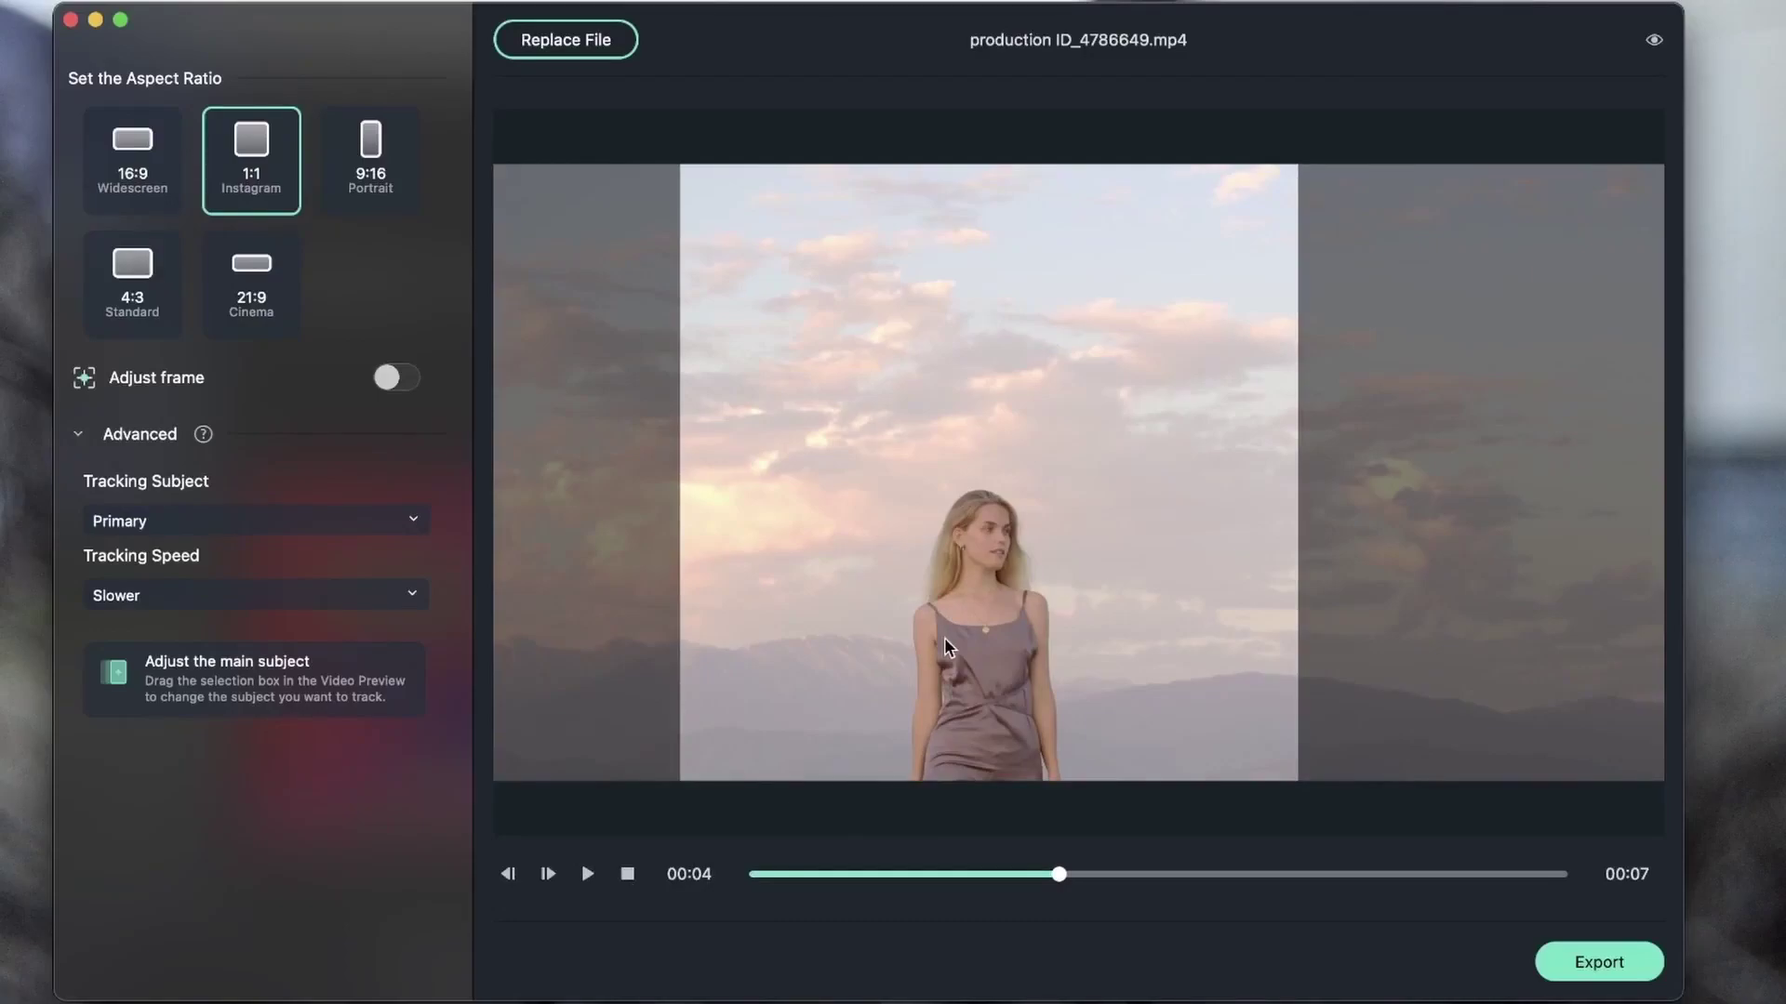
Step: Keep Primary as the tracking subject and set Tracking Speed back to Default
{"action": "left_click", "coordinate": [358, 520]}
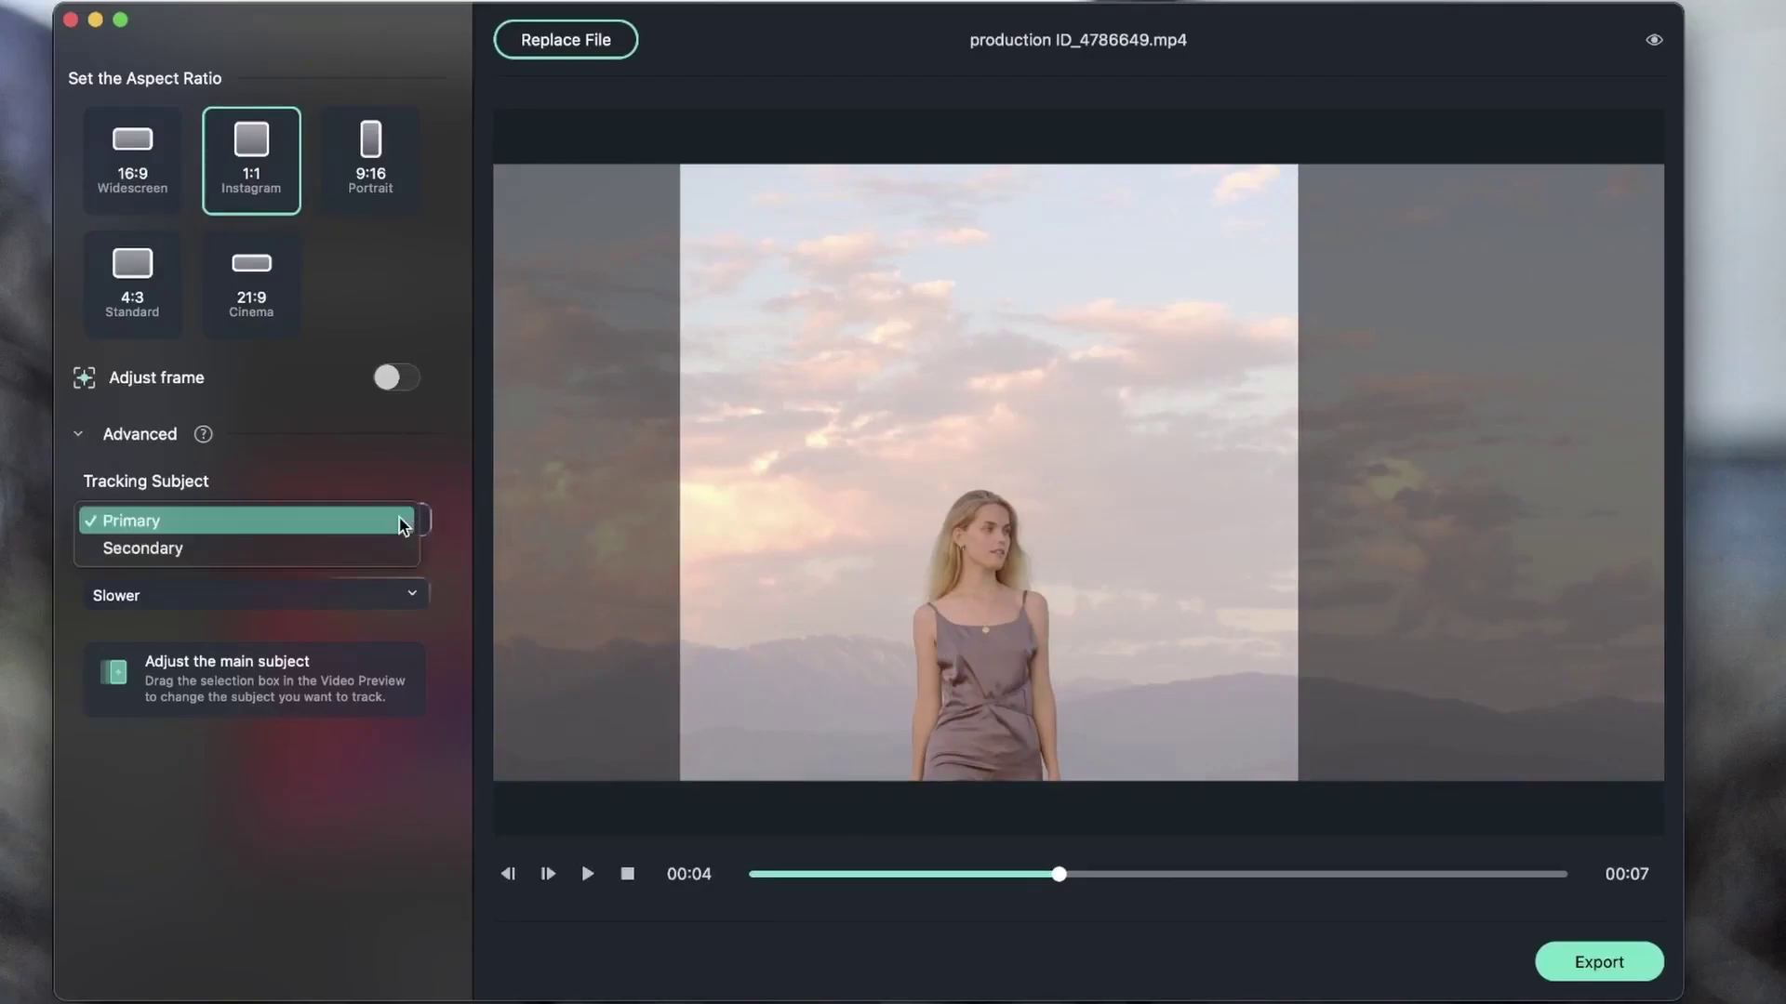
{"action": "left_click", "coordinate": [392, 780]}
{"action": "left_click", "coordinate": [398, 595]}
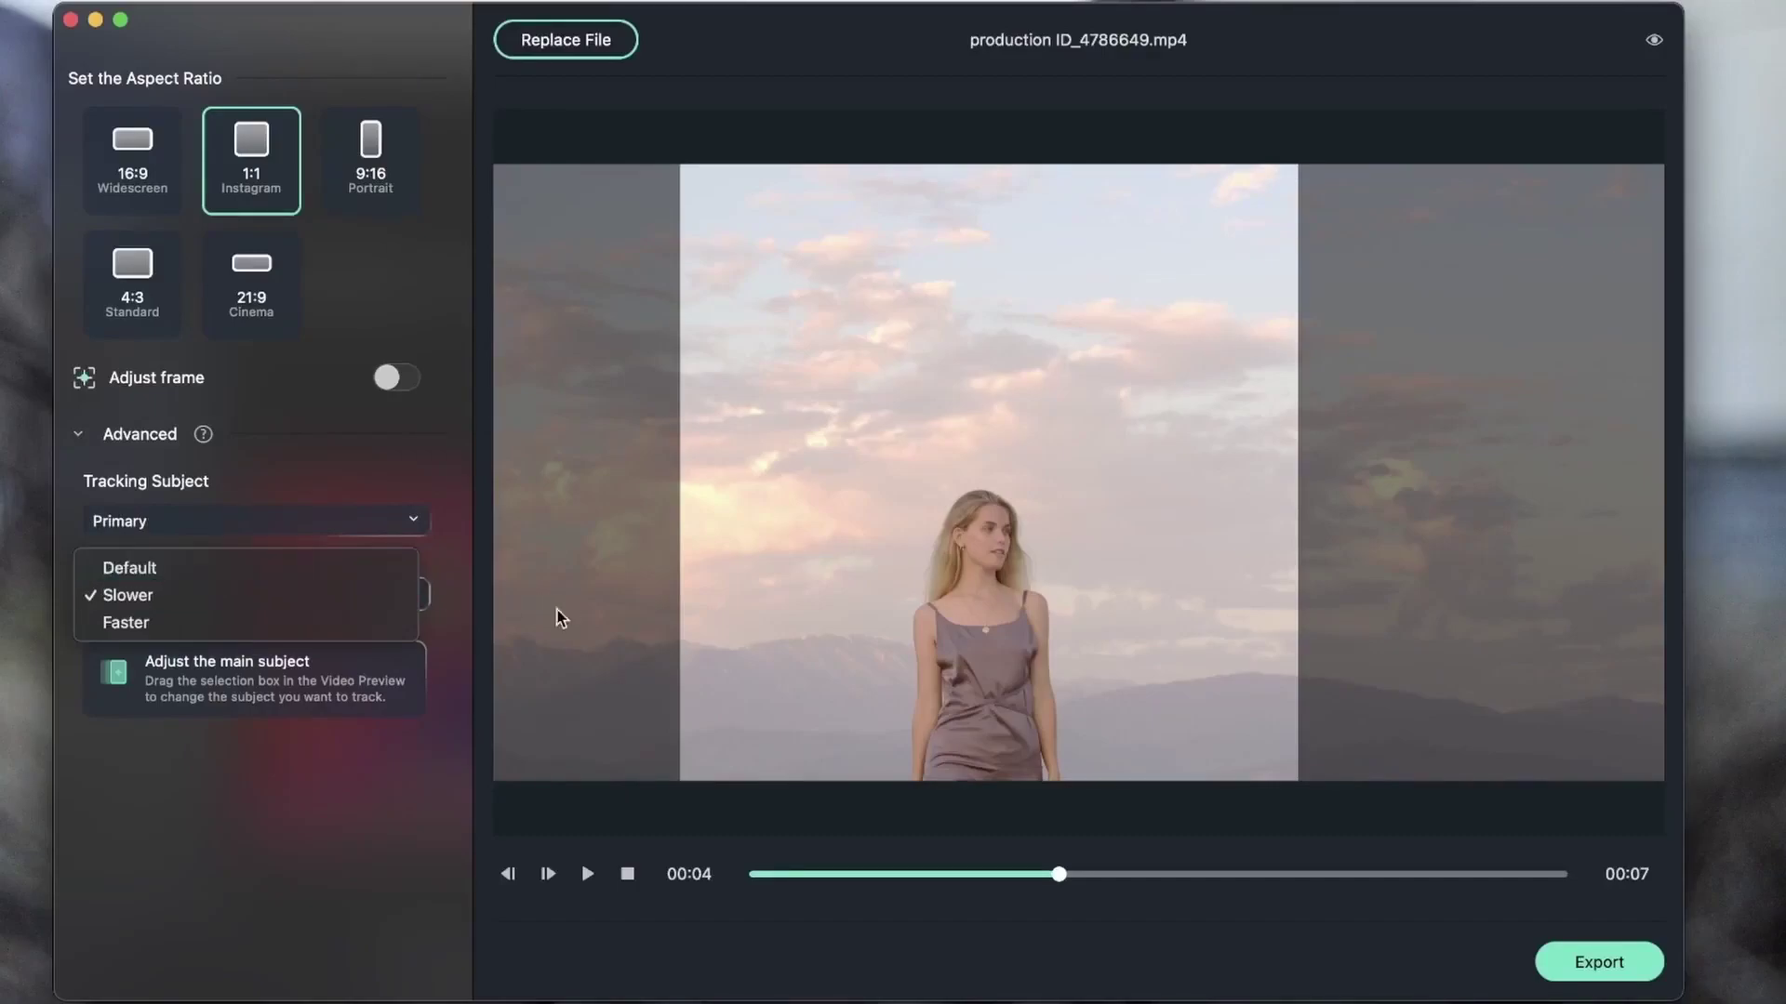
{"action": "left_click", "coordinate": [310, 567]}
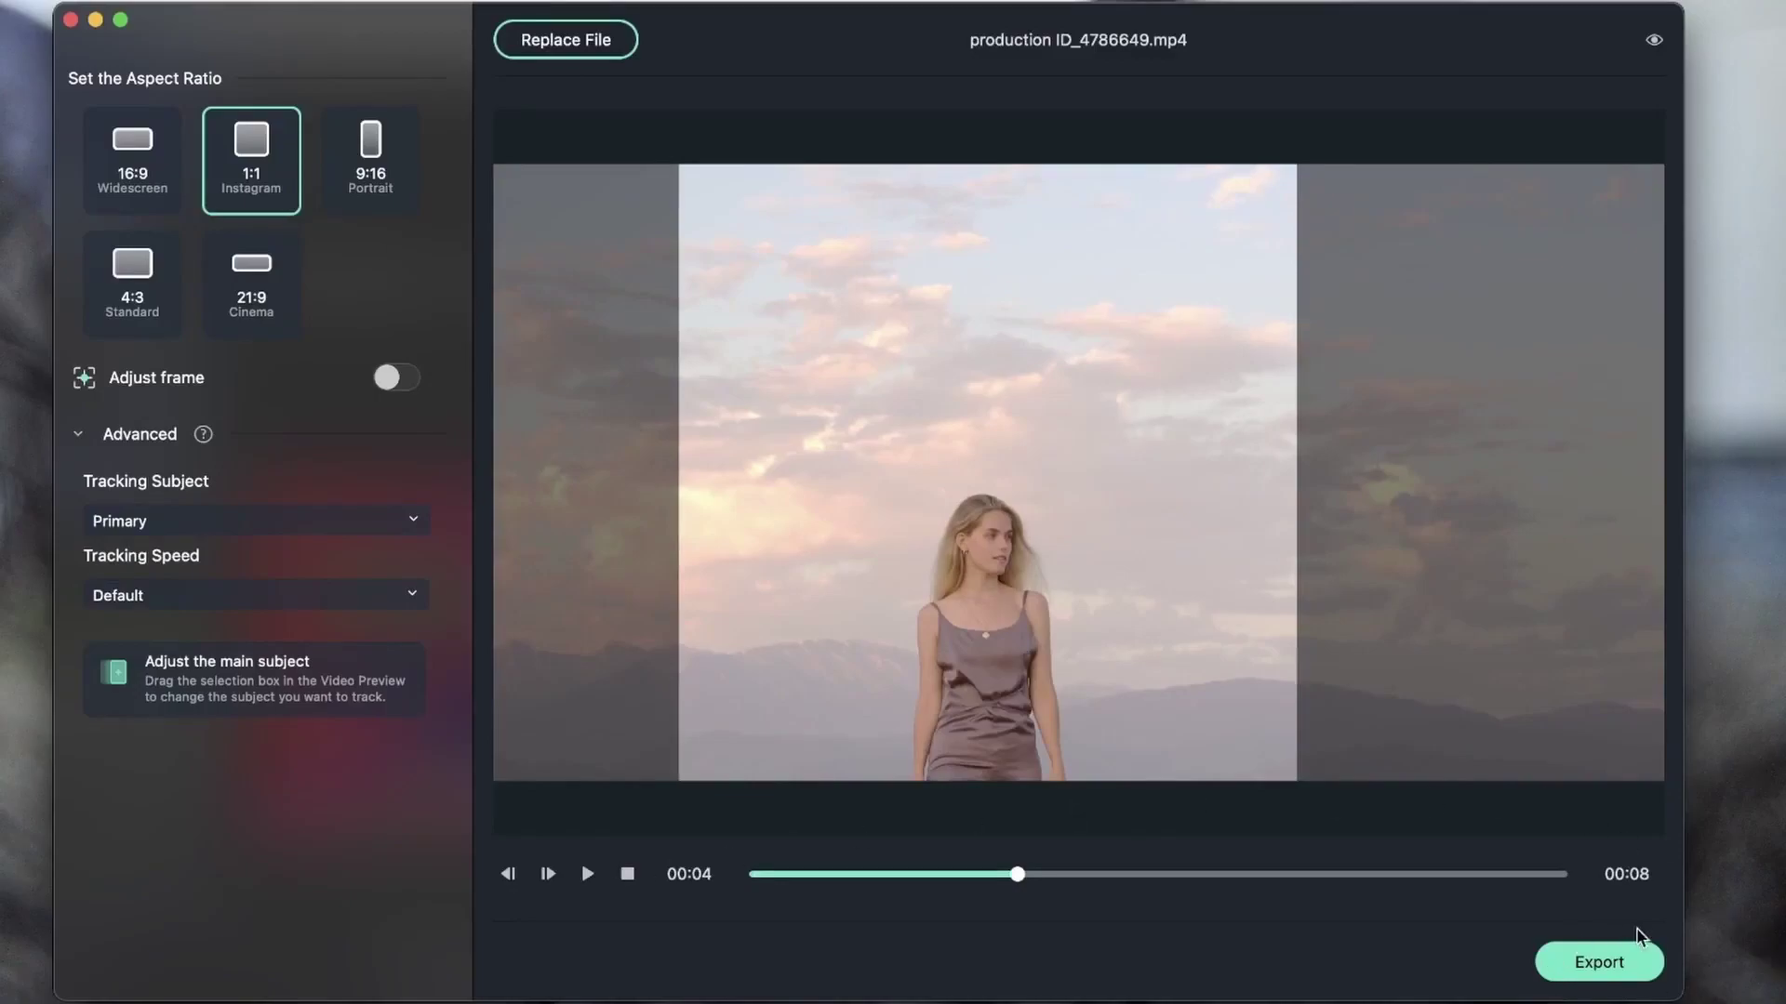
Step: Export the square clip to the Desktop with the file name 'model 2'
{"action": "left_click", "coordinate": [1617, 970]}
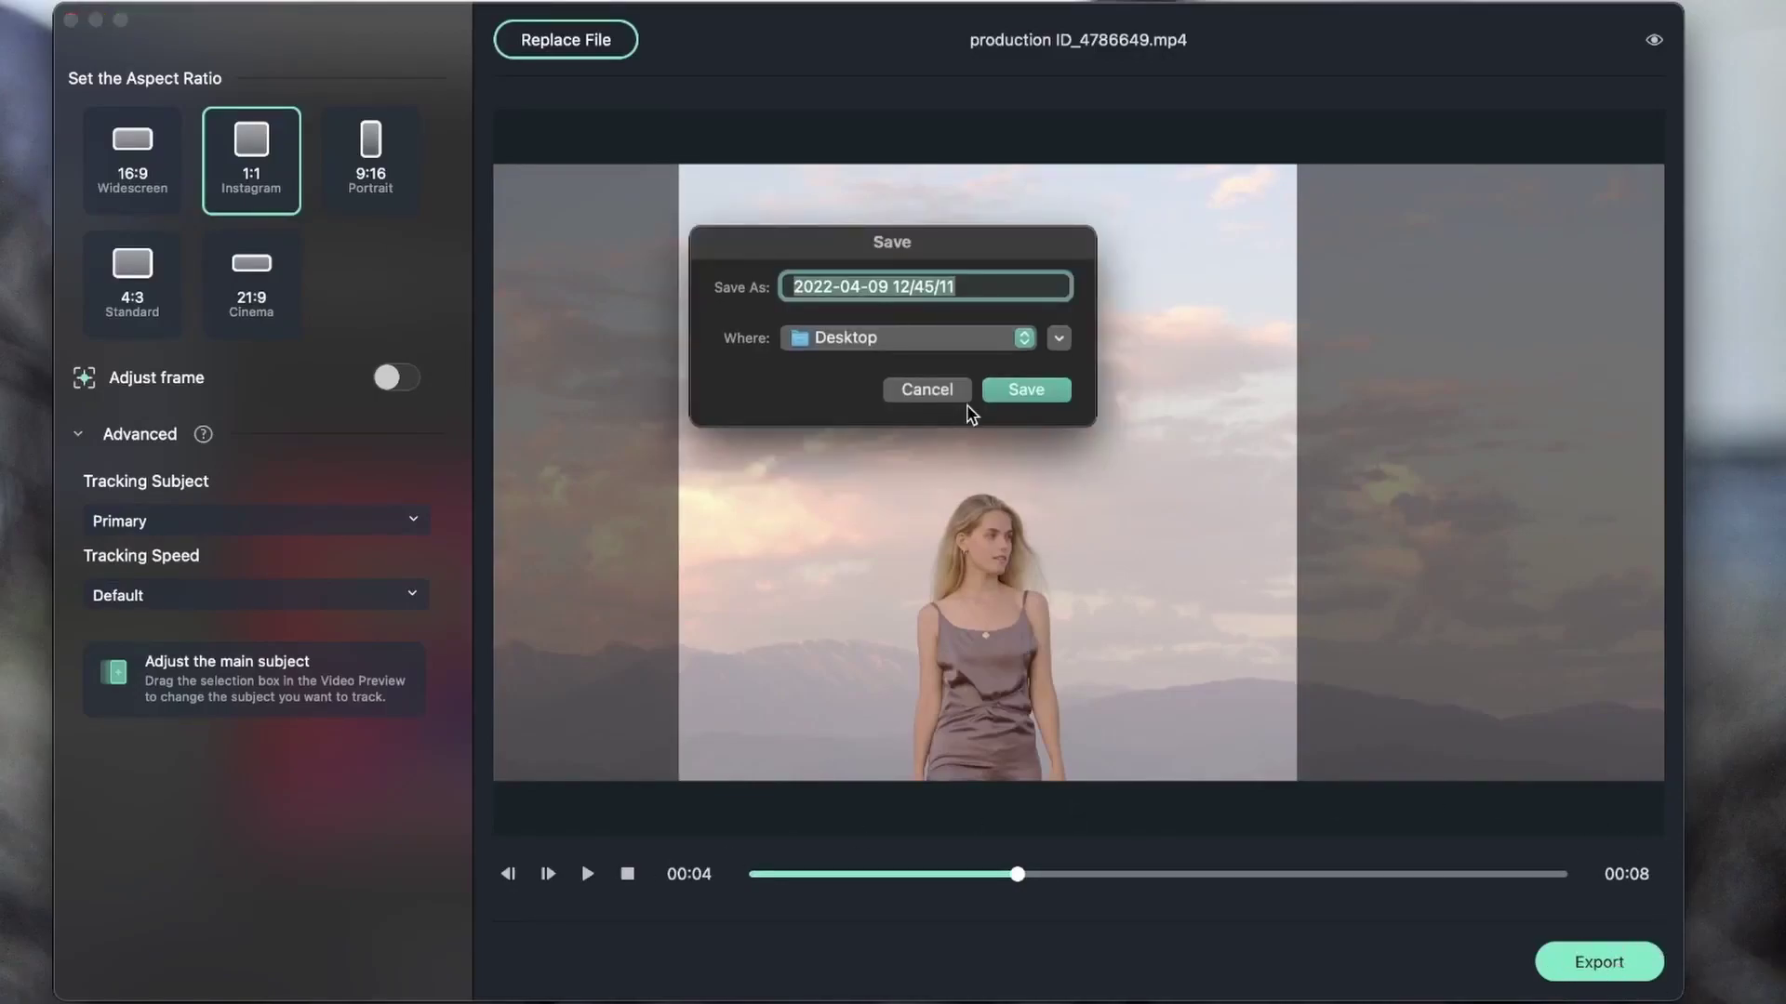
{"action": "type", "text": "model 2"}
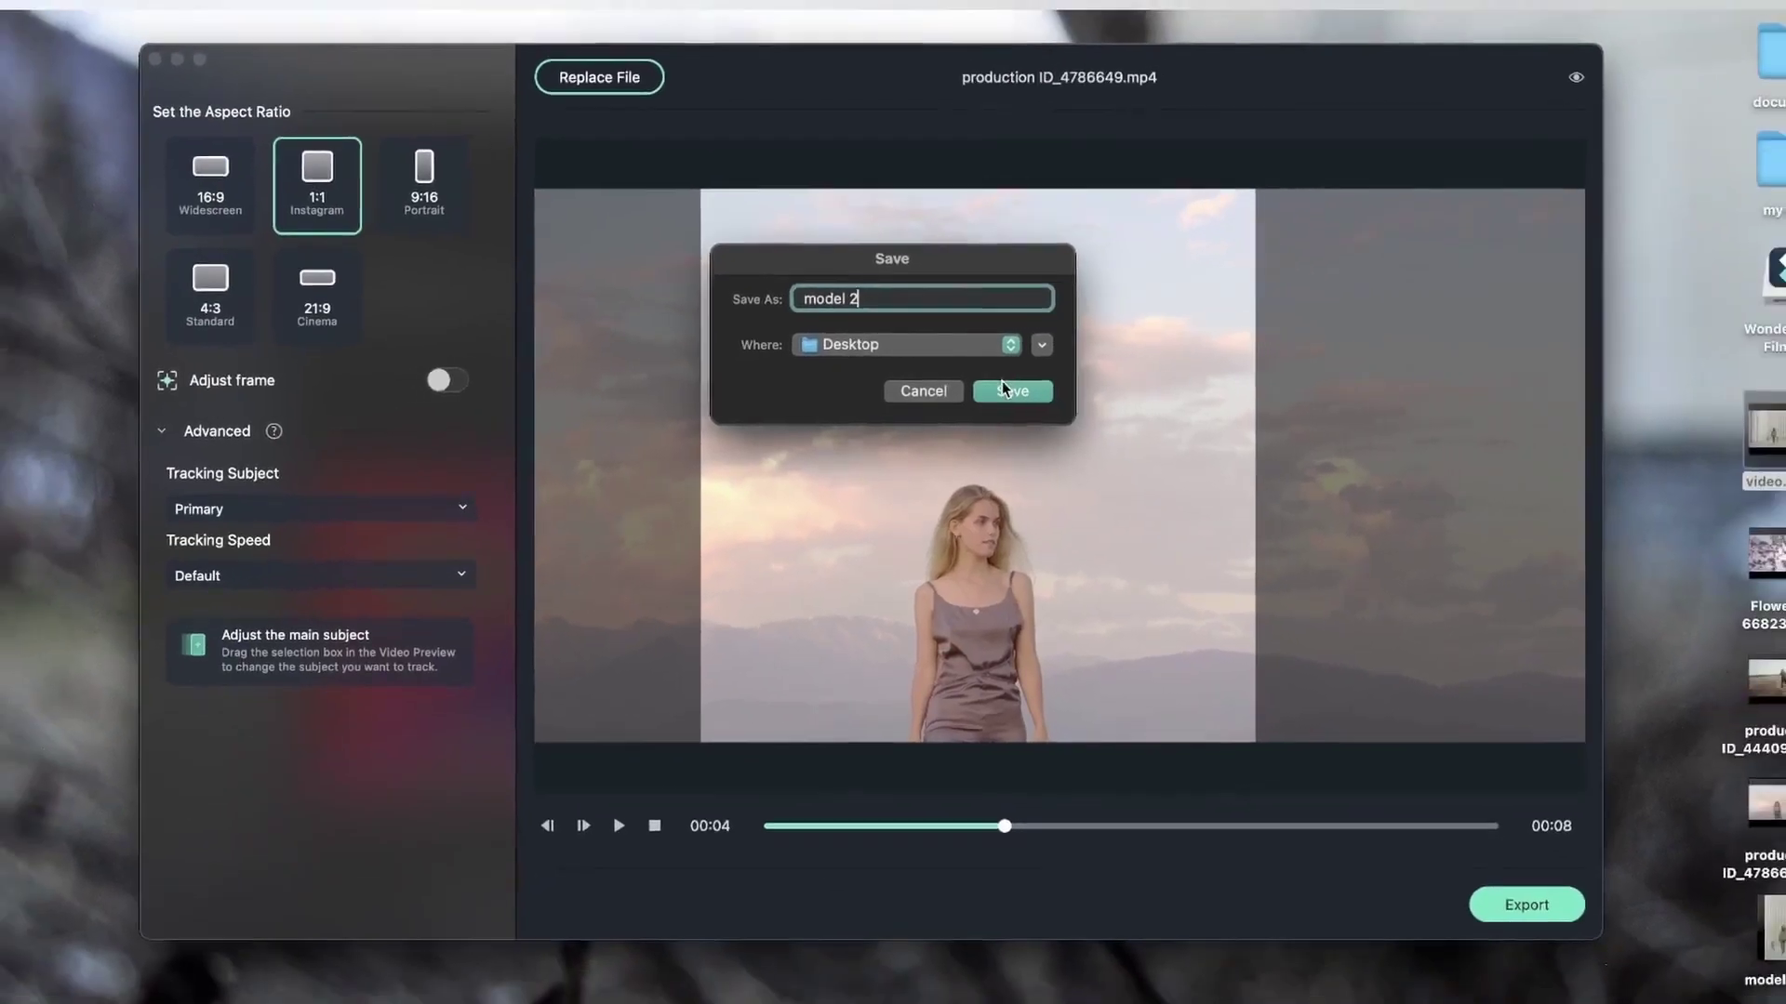
{"action": "left_click", "coordinate": [1021, 389]}
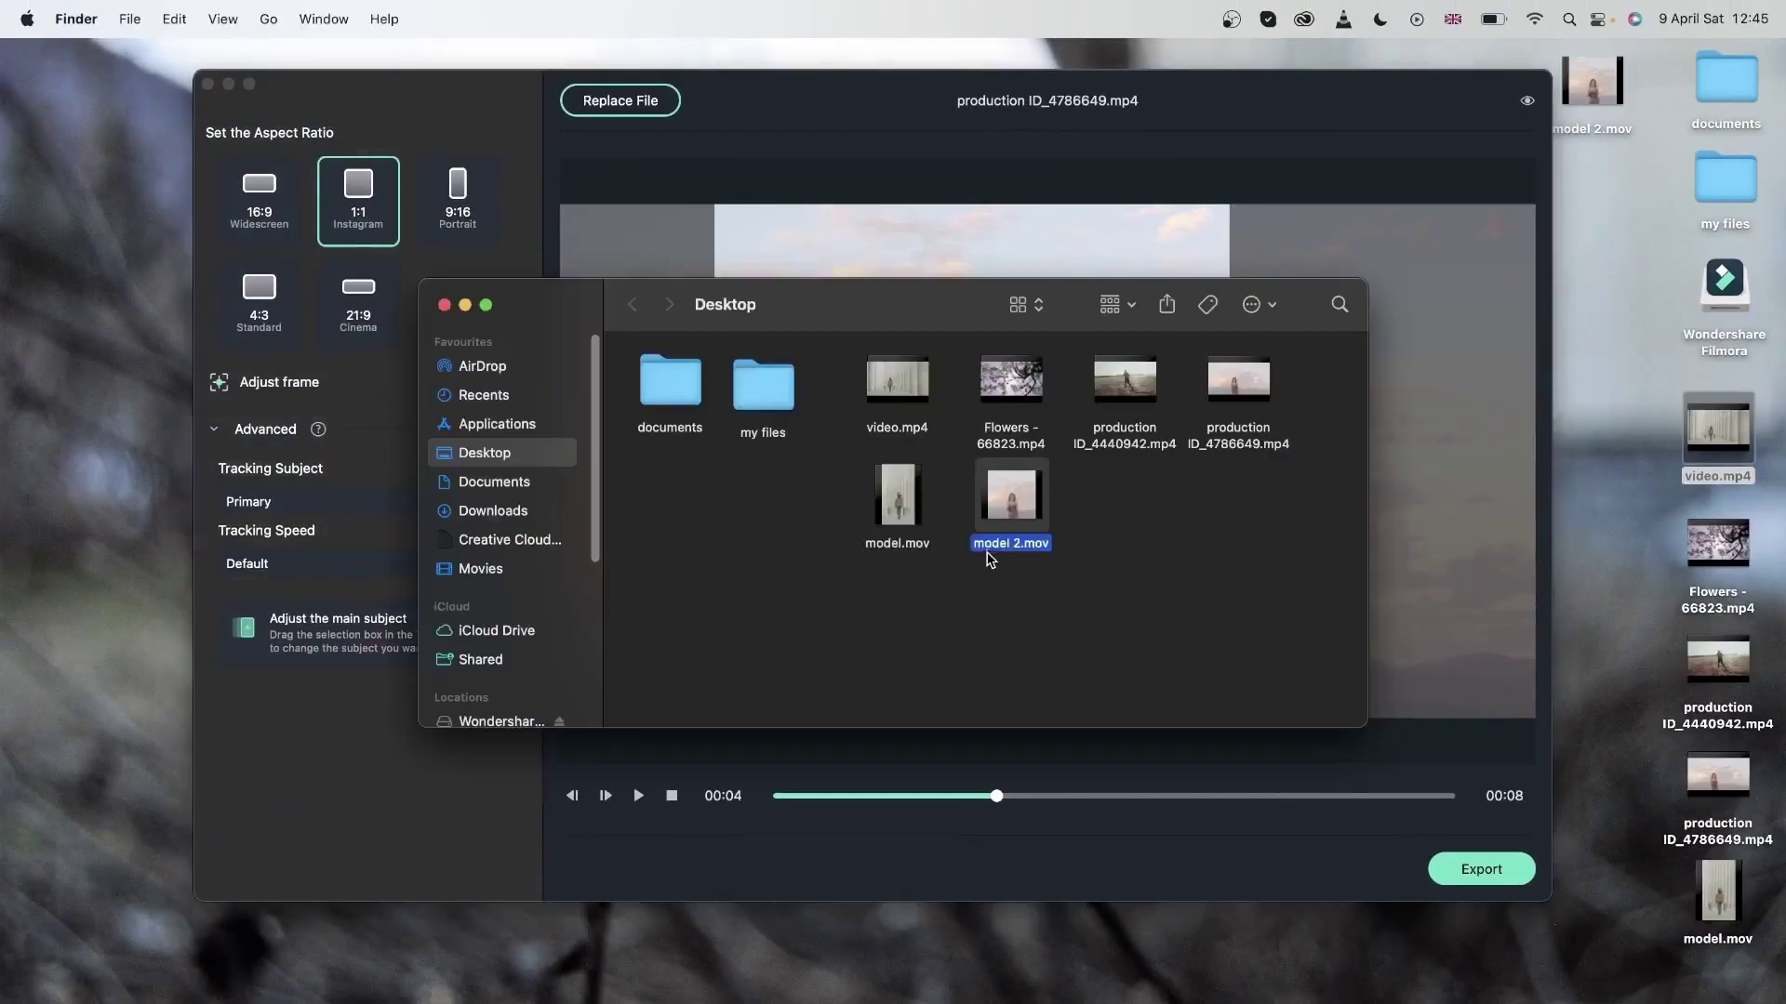
Step: Open model 2.mov from the Desktop in QuickTime Player and shrink the player window
{"action": "double_click", "coordinate": [991, 521]}
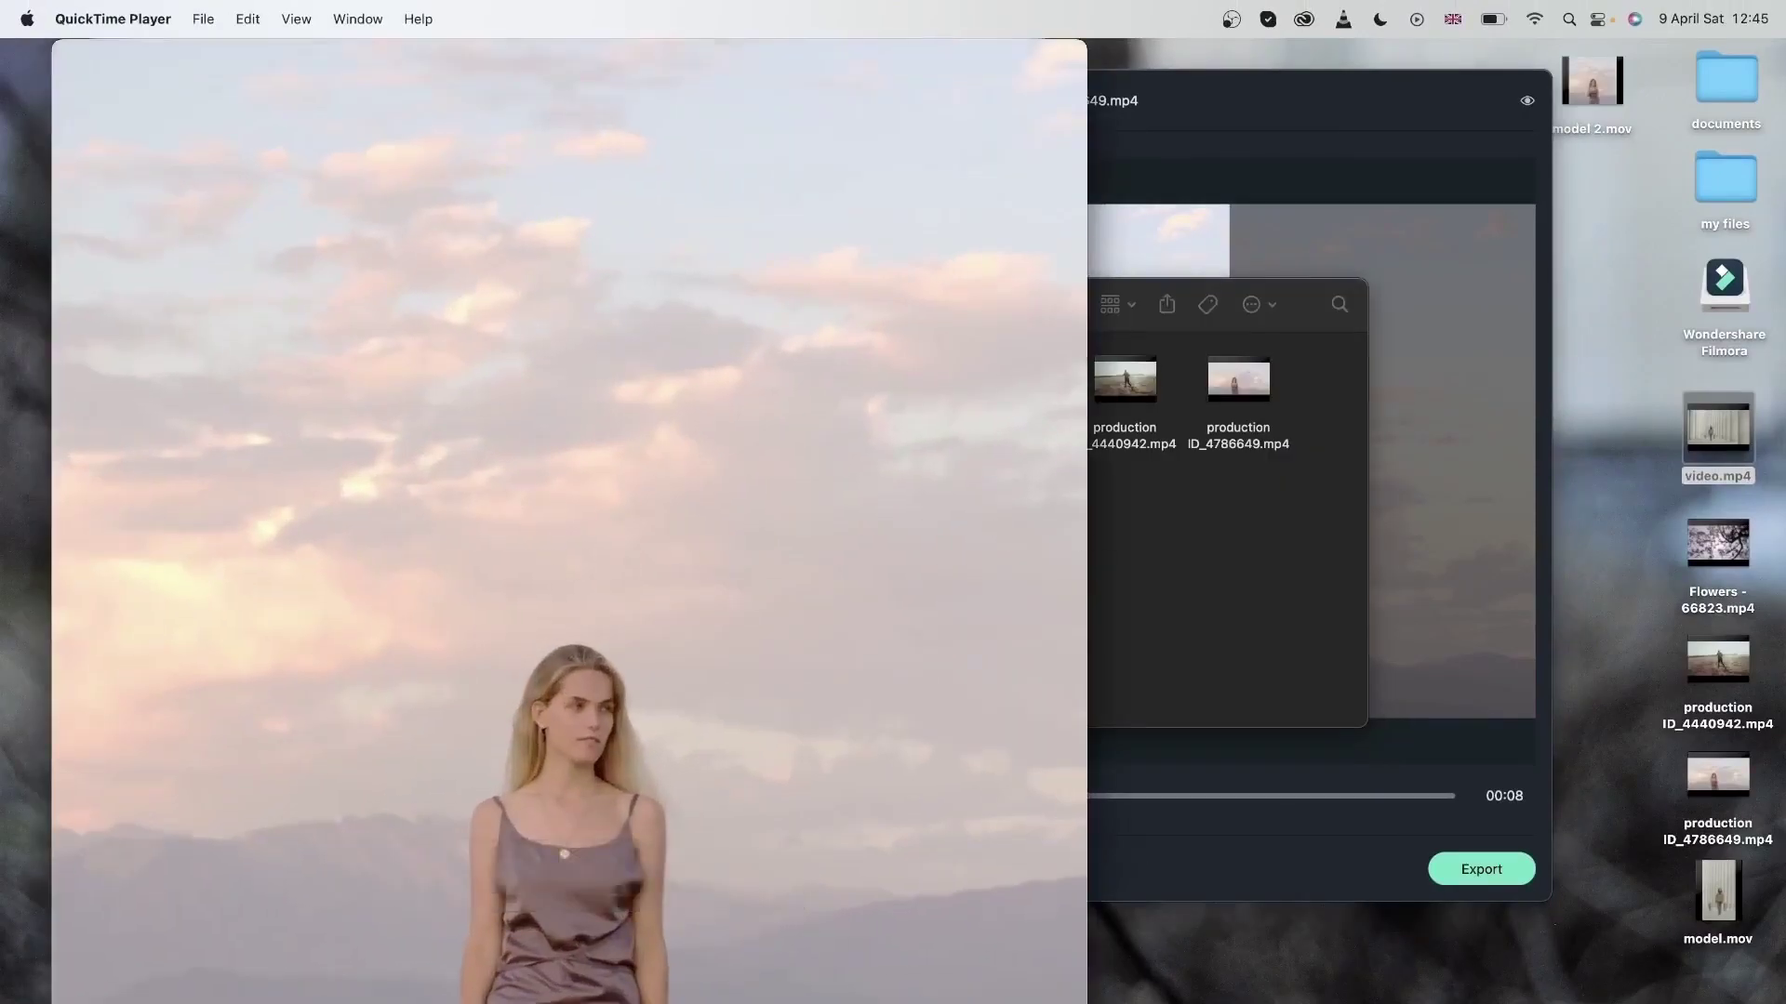
{"action": "key", "text": "super+minus"}
{"action": "mouse_move", "coordinate": [324, 512]}
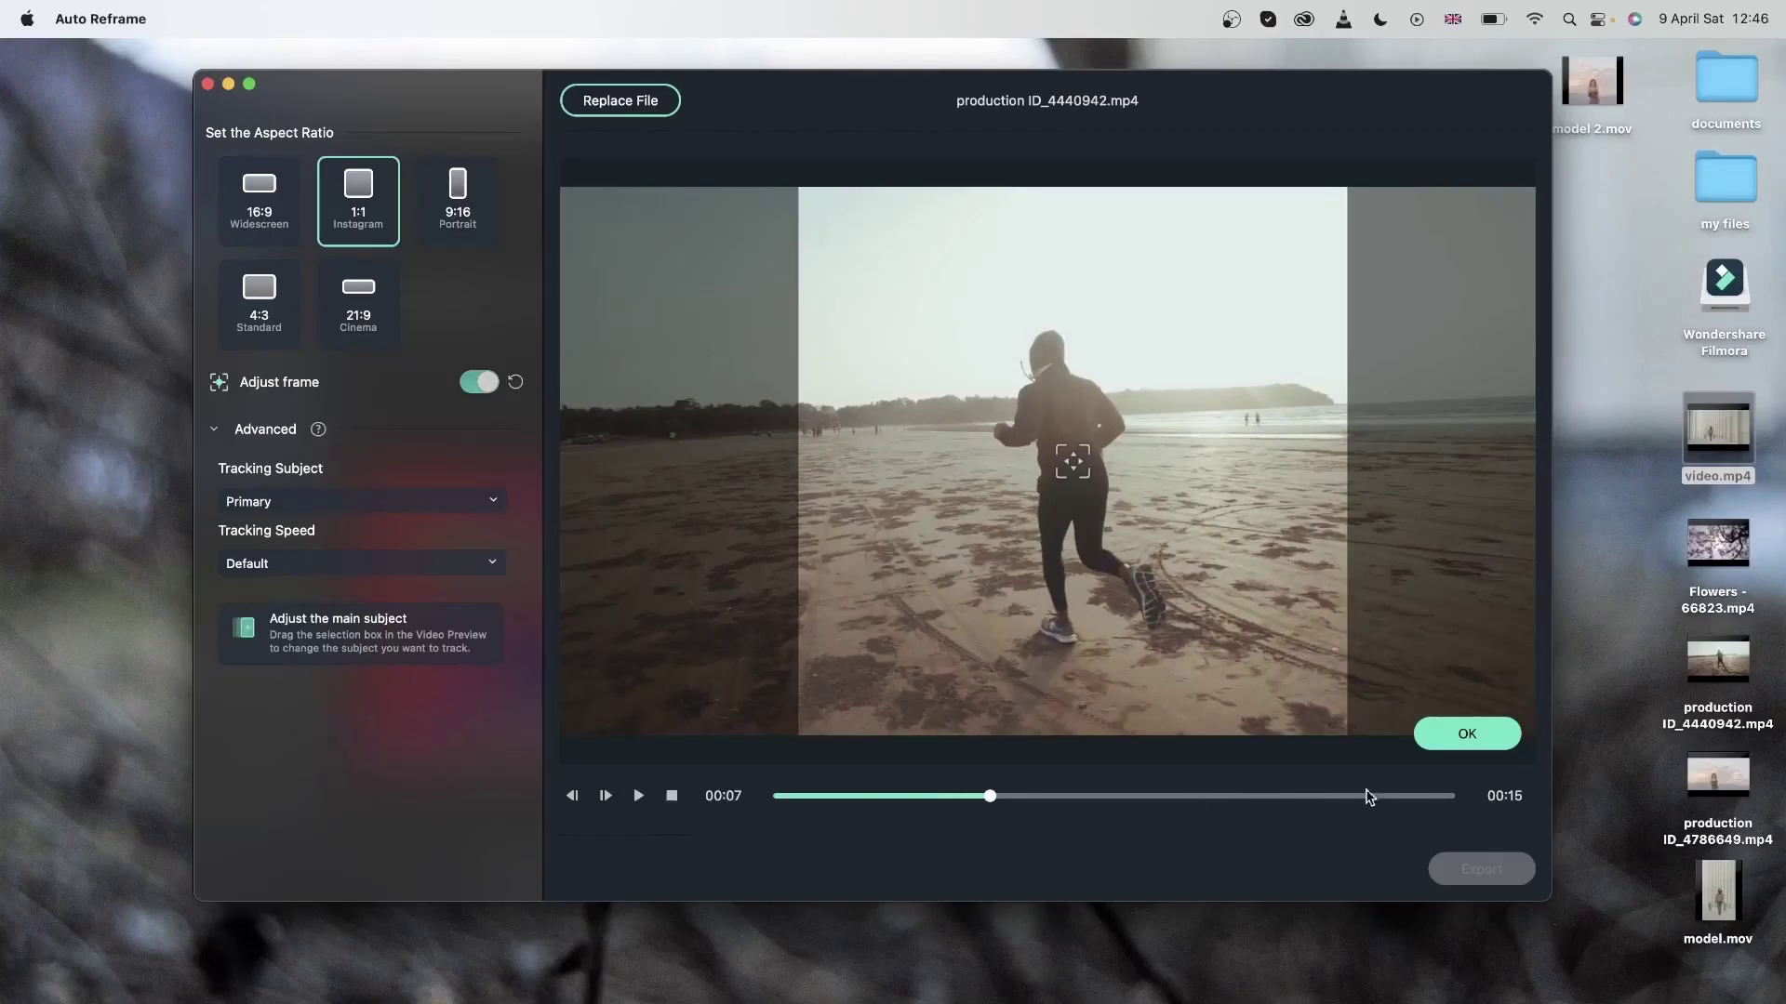
Step: Confirm the crop, reframe the beach clip to 21:9 Cinema with Faster tracking, and hide the outside-crop area
{"action": "left_click", "coordinate": [1488, 743]}
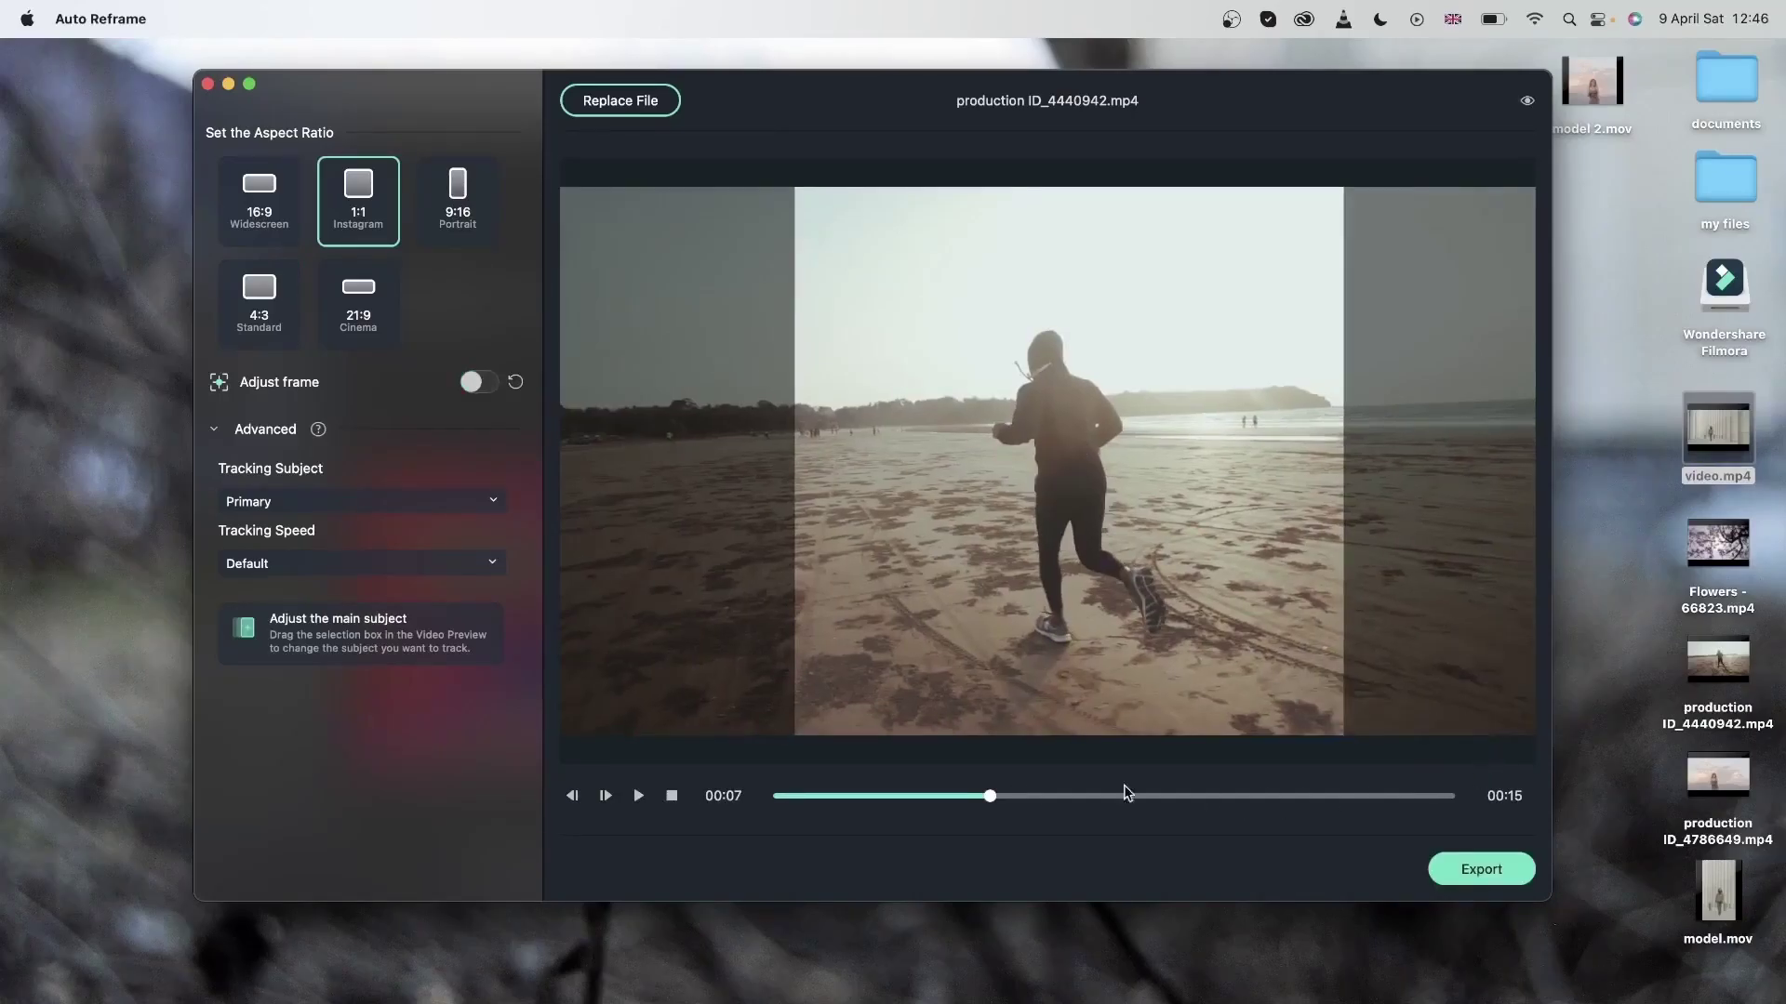
{"action": "left_click", "coordinate": [377, 308]}
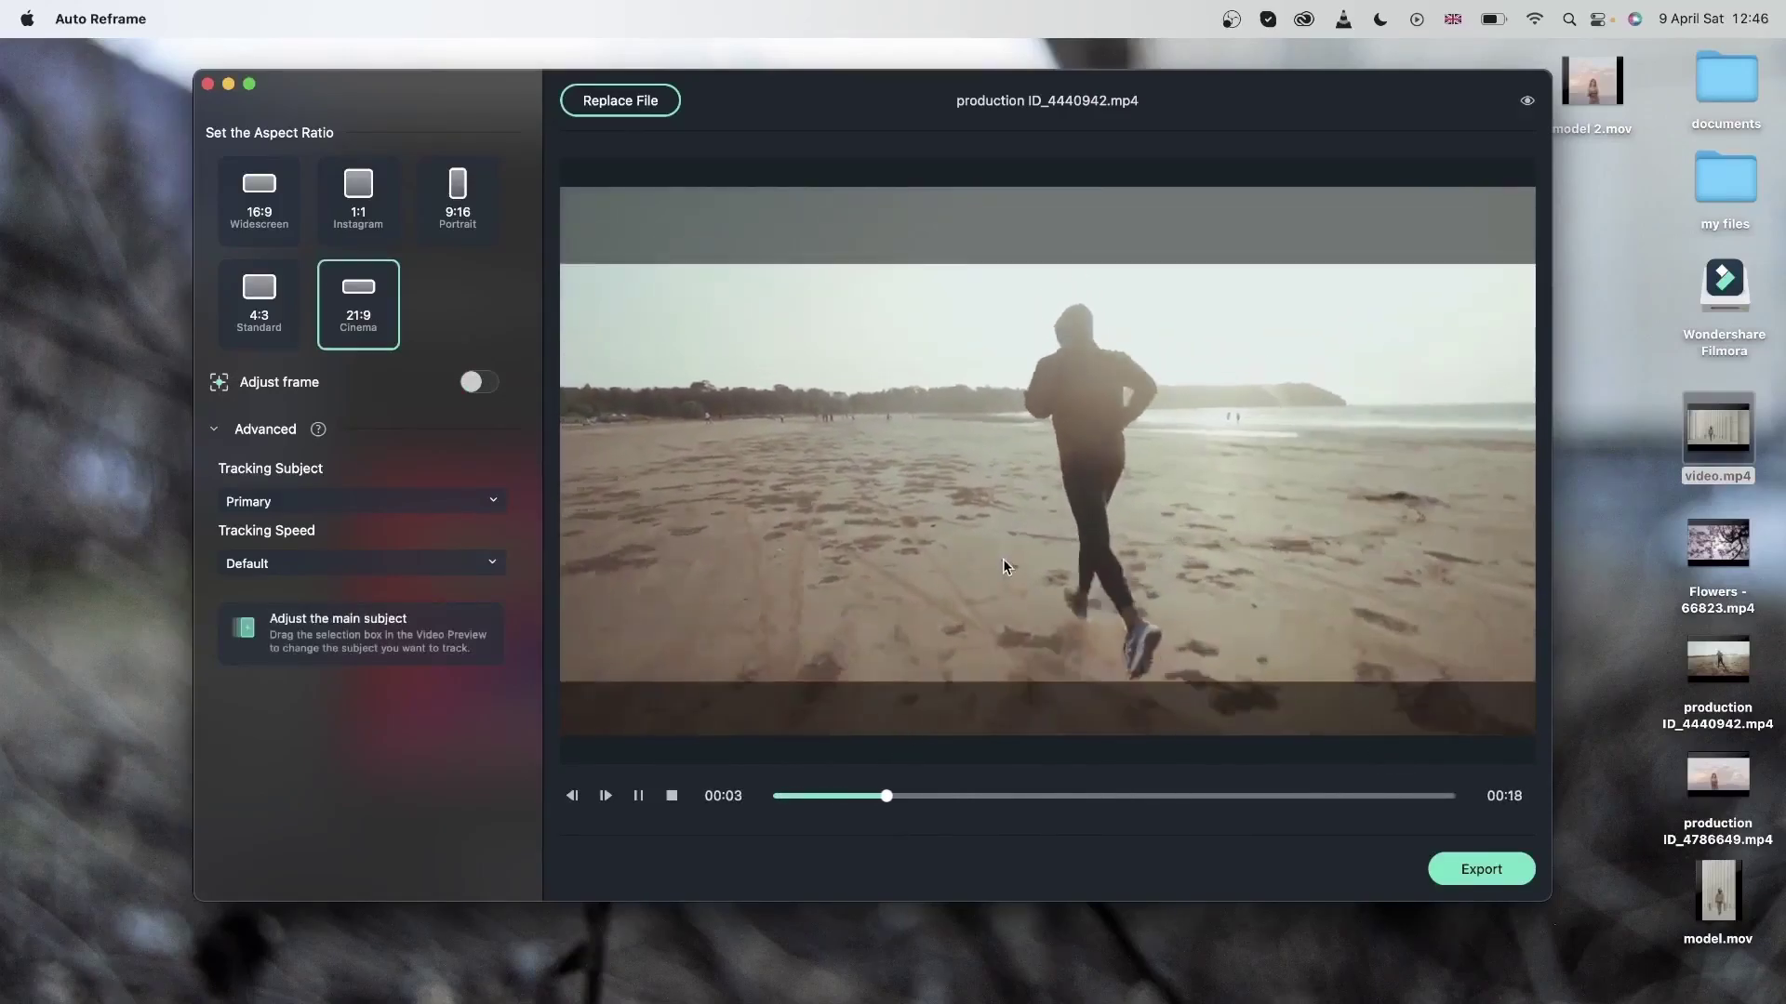
{"action": "left_click", "coordinate": [475, 564]}
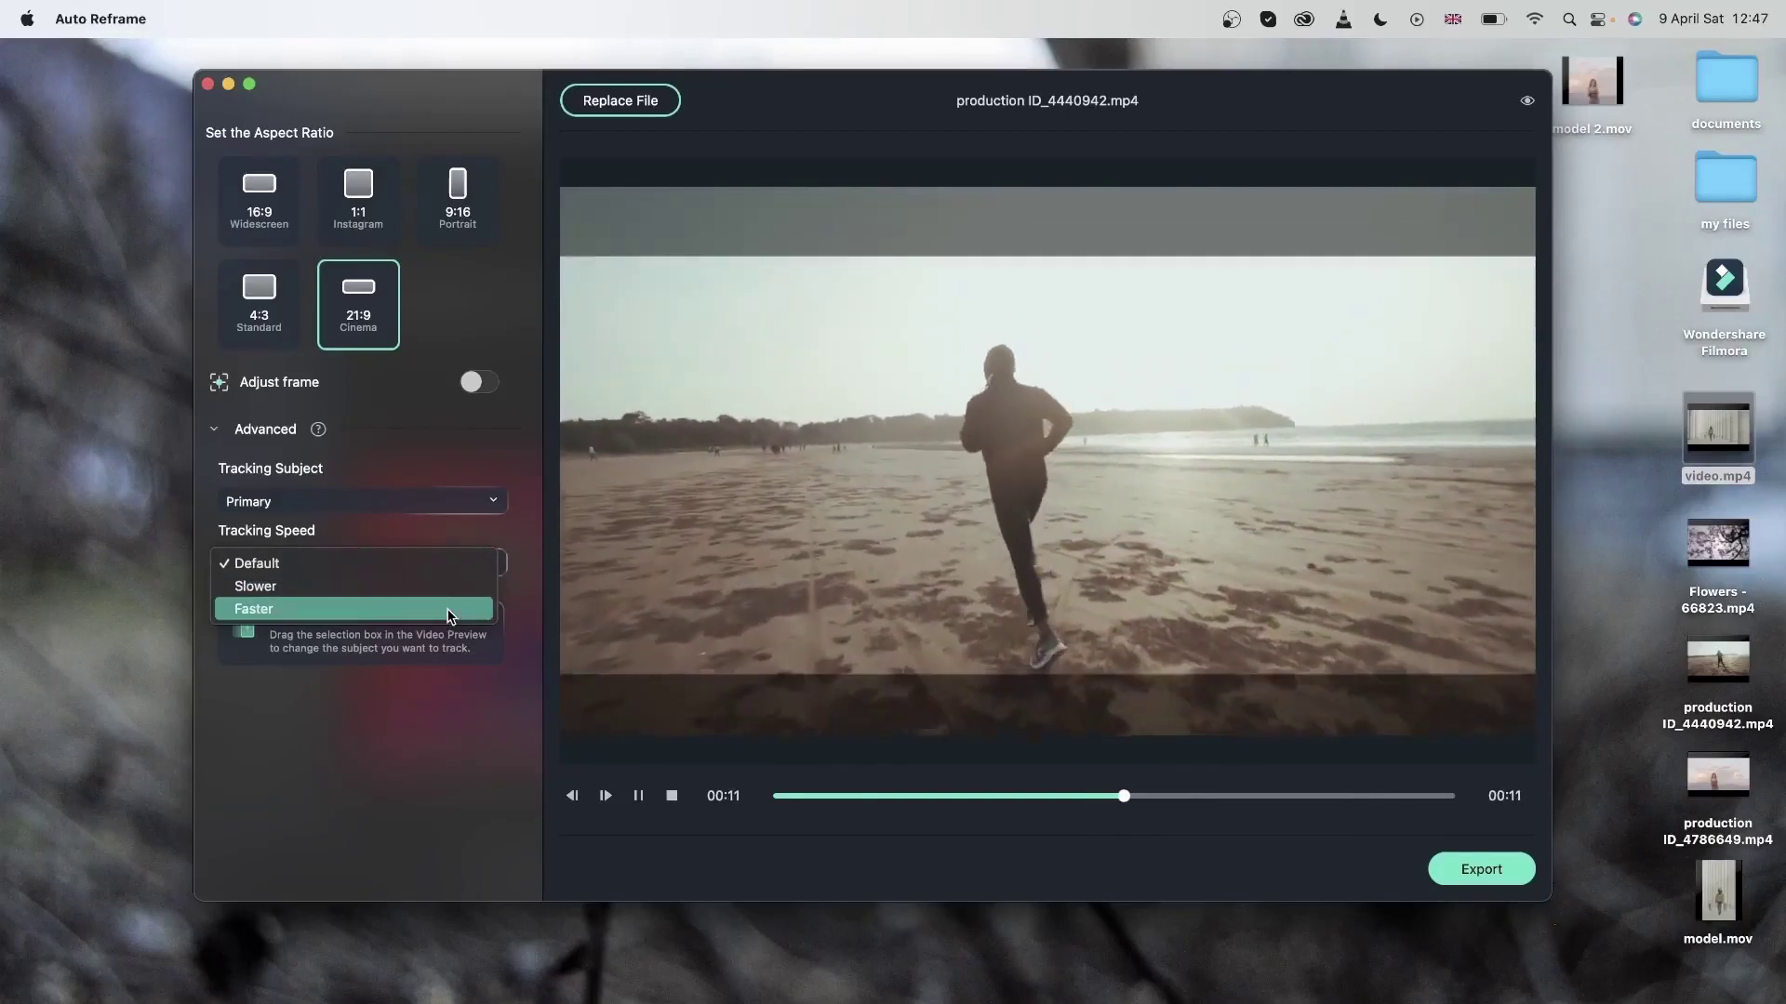
{"action": "left_click", "coordinate": [450, 609]}
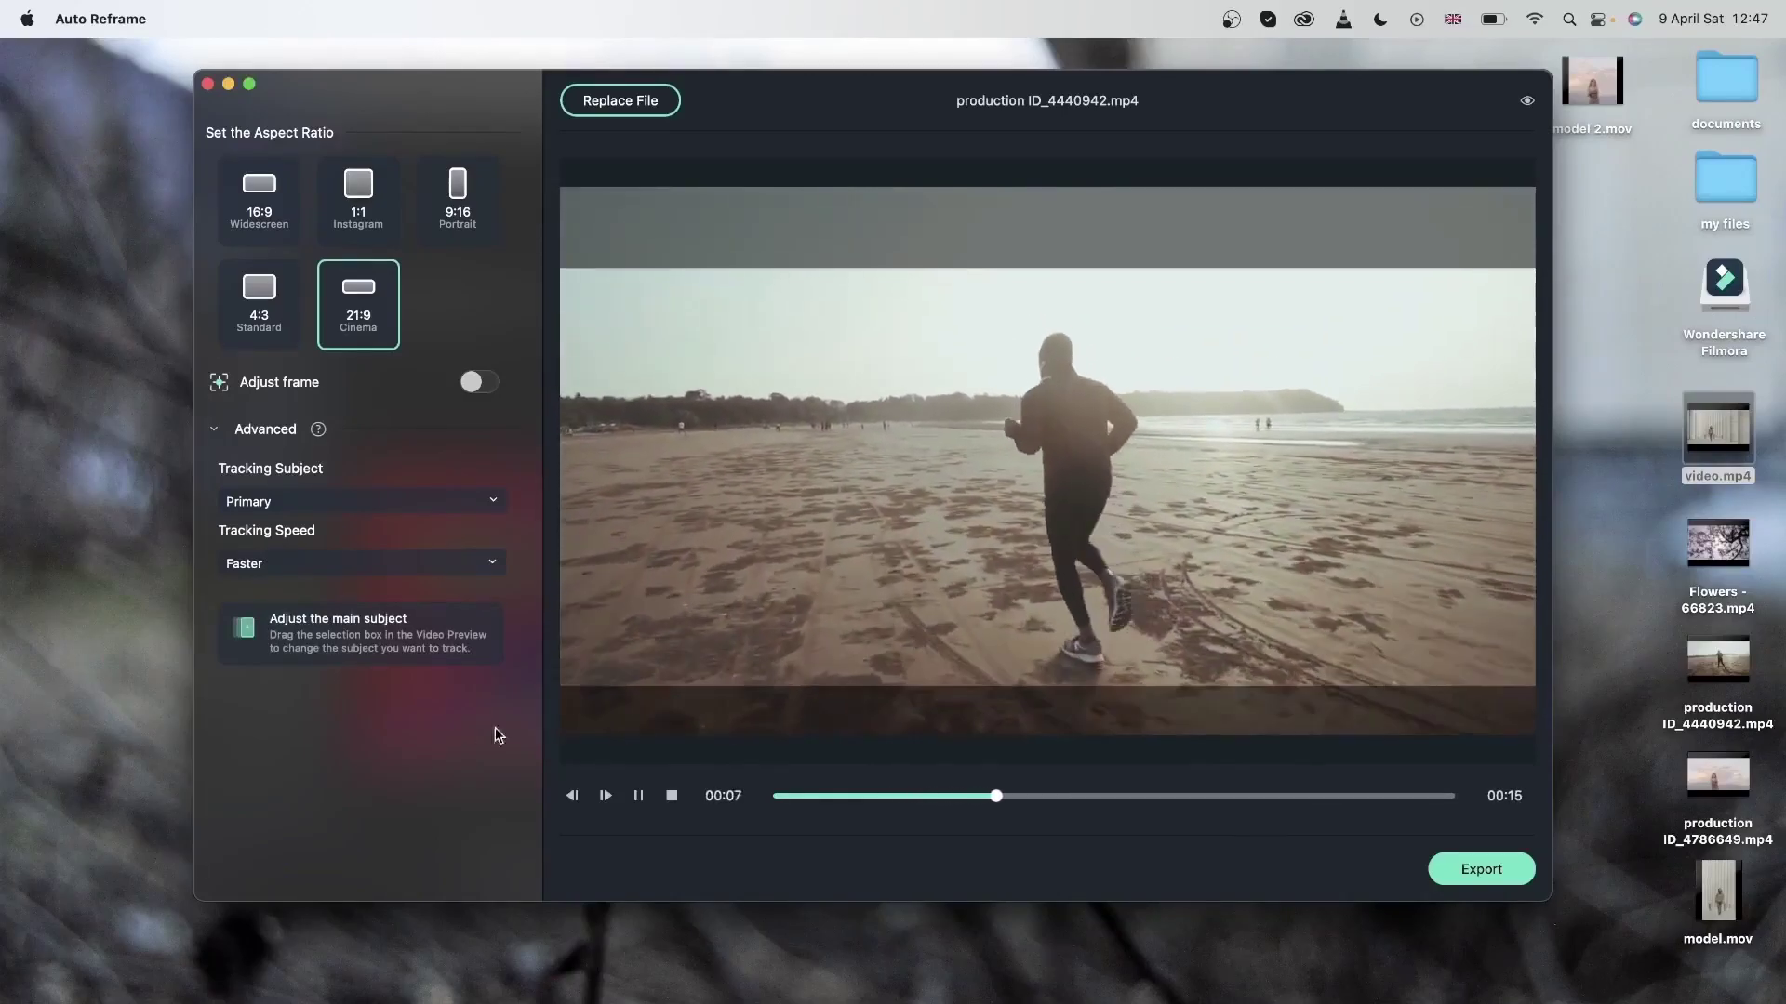
{"action": "left_click", "coordinate": [1527, 103]}
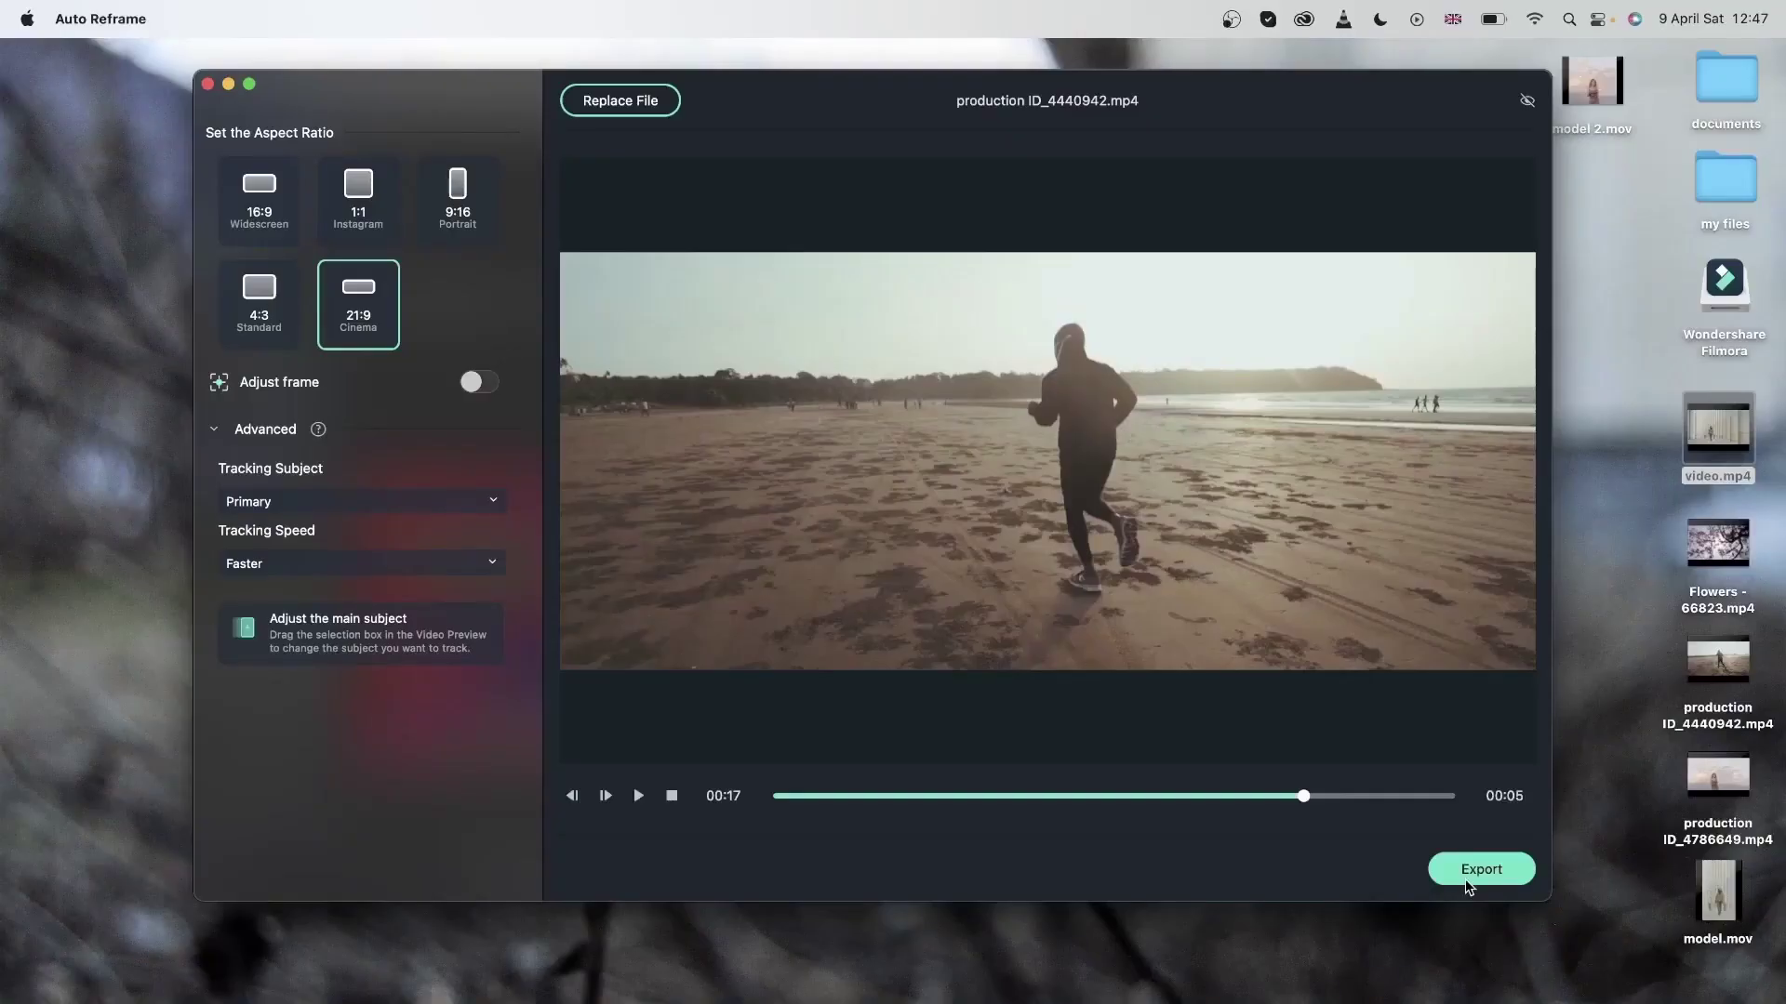
Step: Export the 21:9 beach clip to the Desktop as running.mov
{"action": "left_click", "coordinate": [1465, 879]}
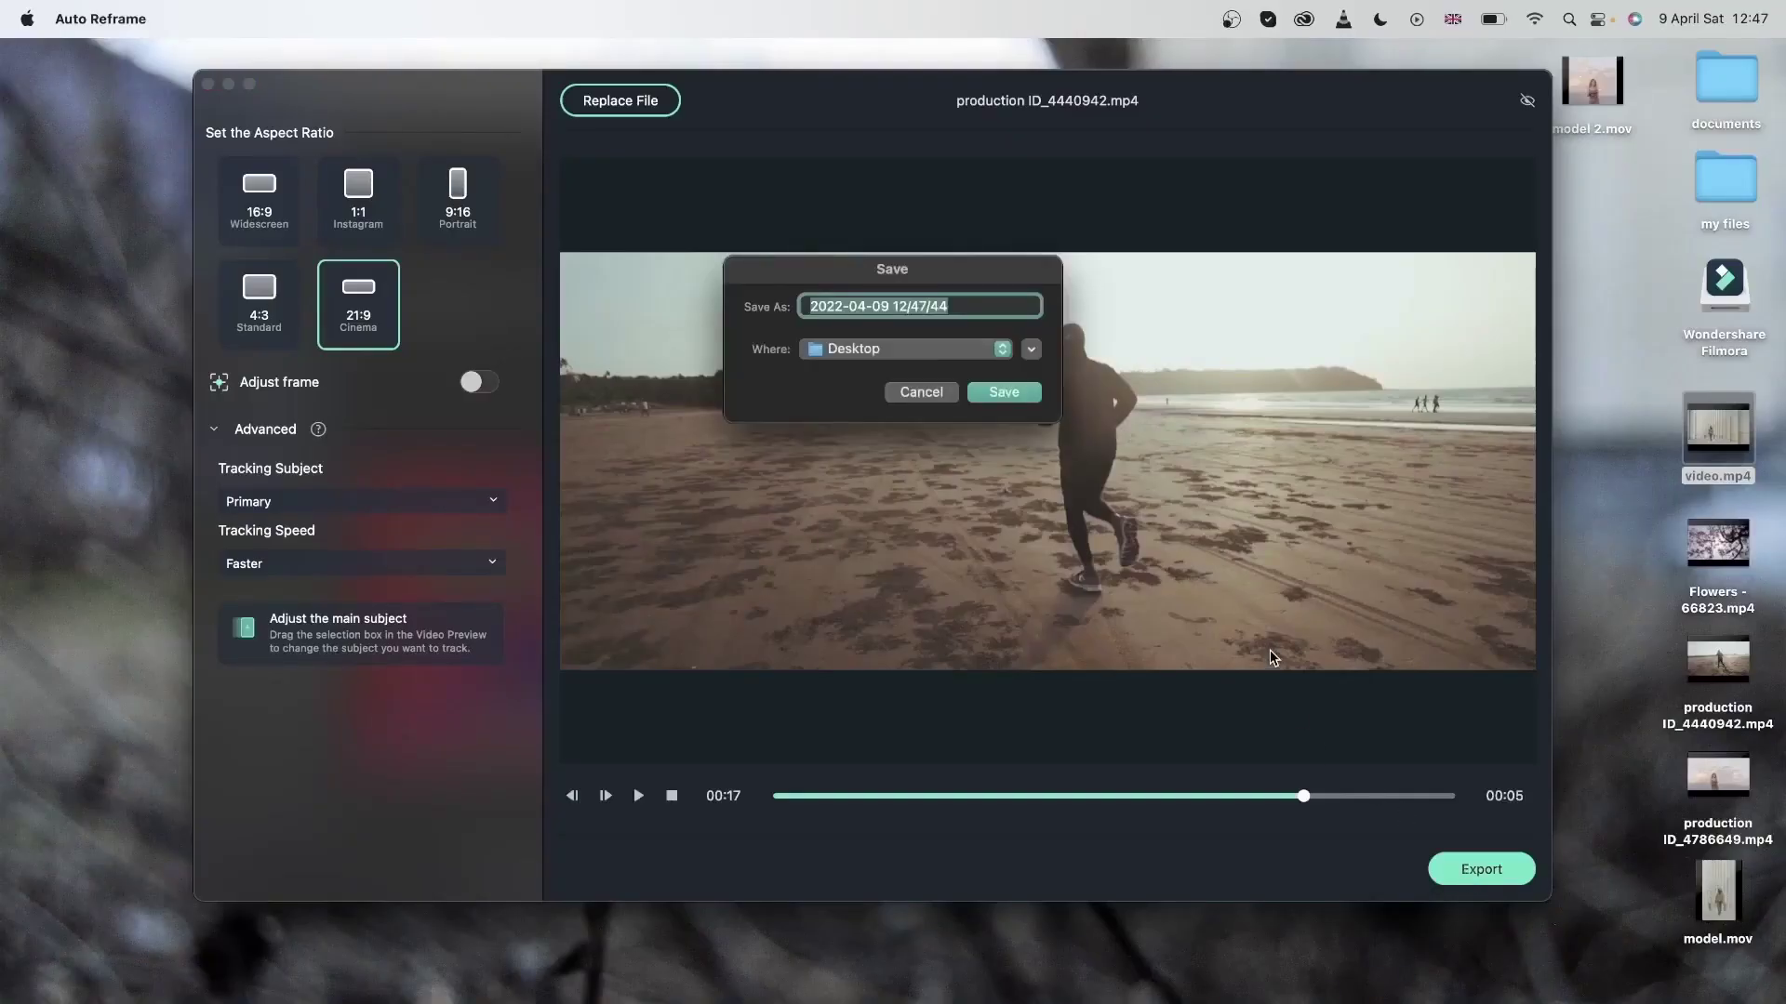
{"action": "type", "text": "running"}
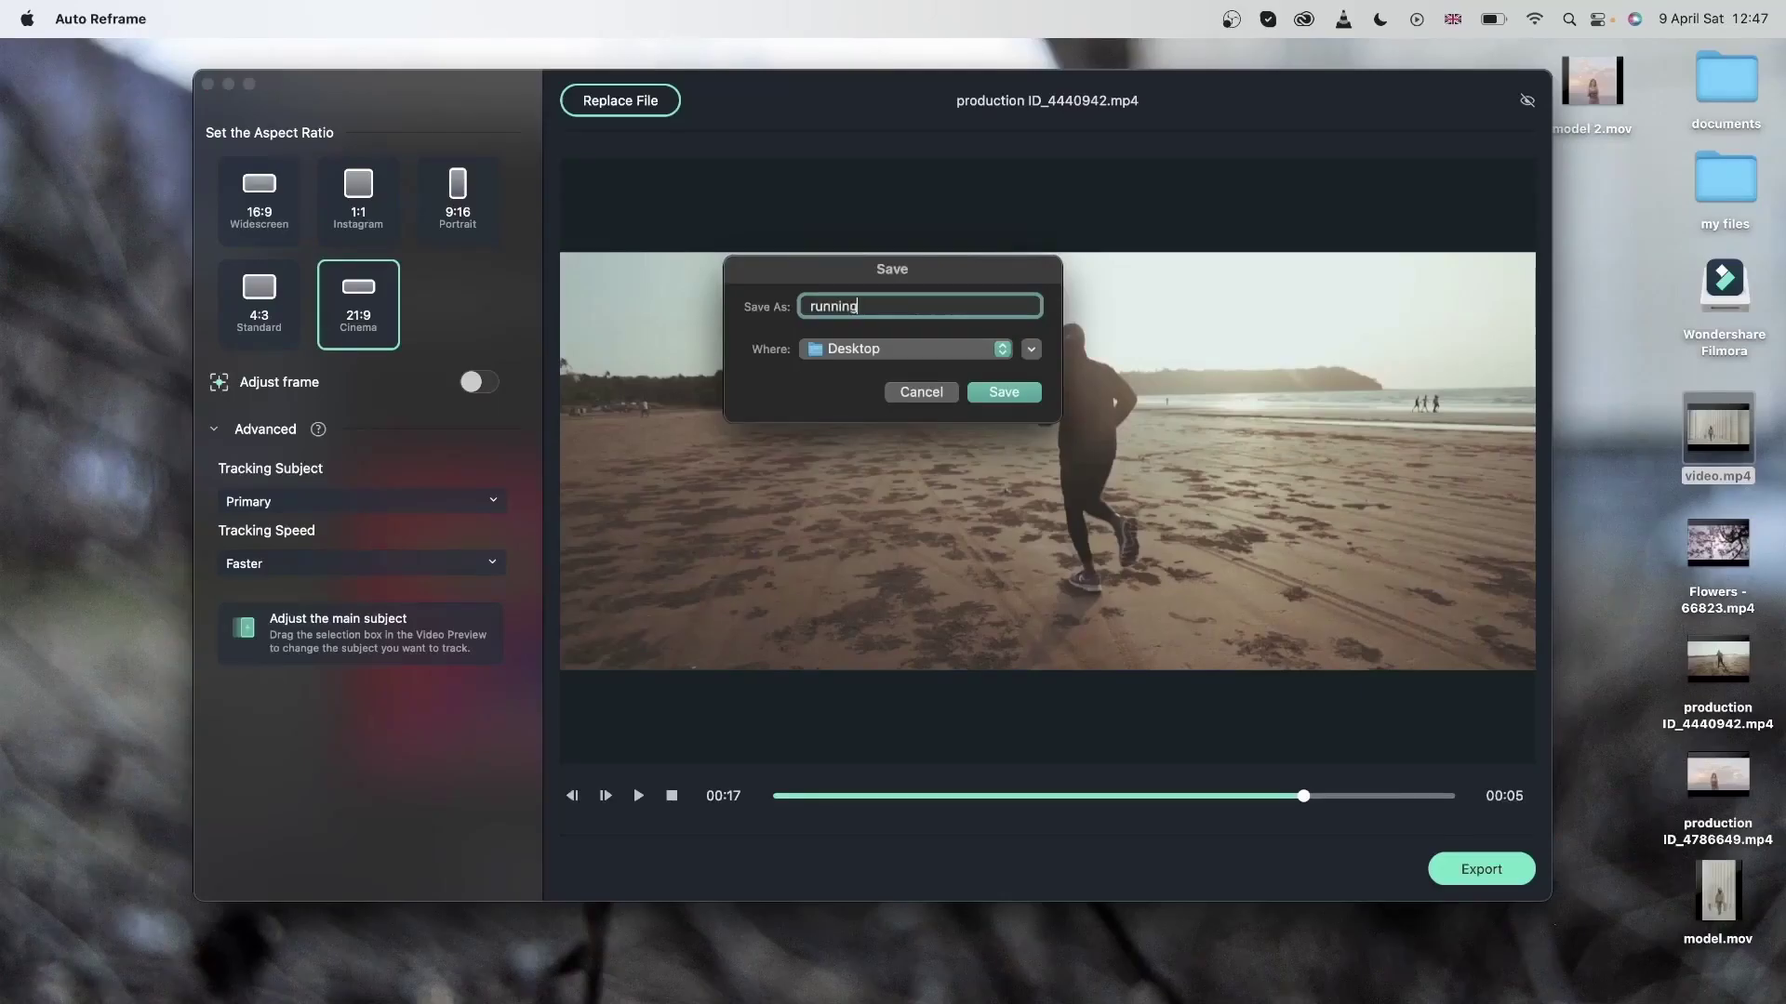
{"action": "left_click", "coordinate": [1030, 398]}
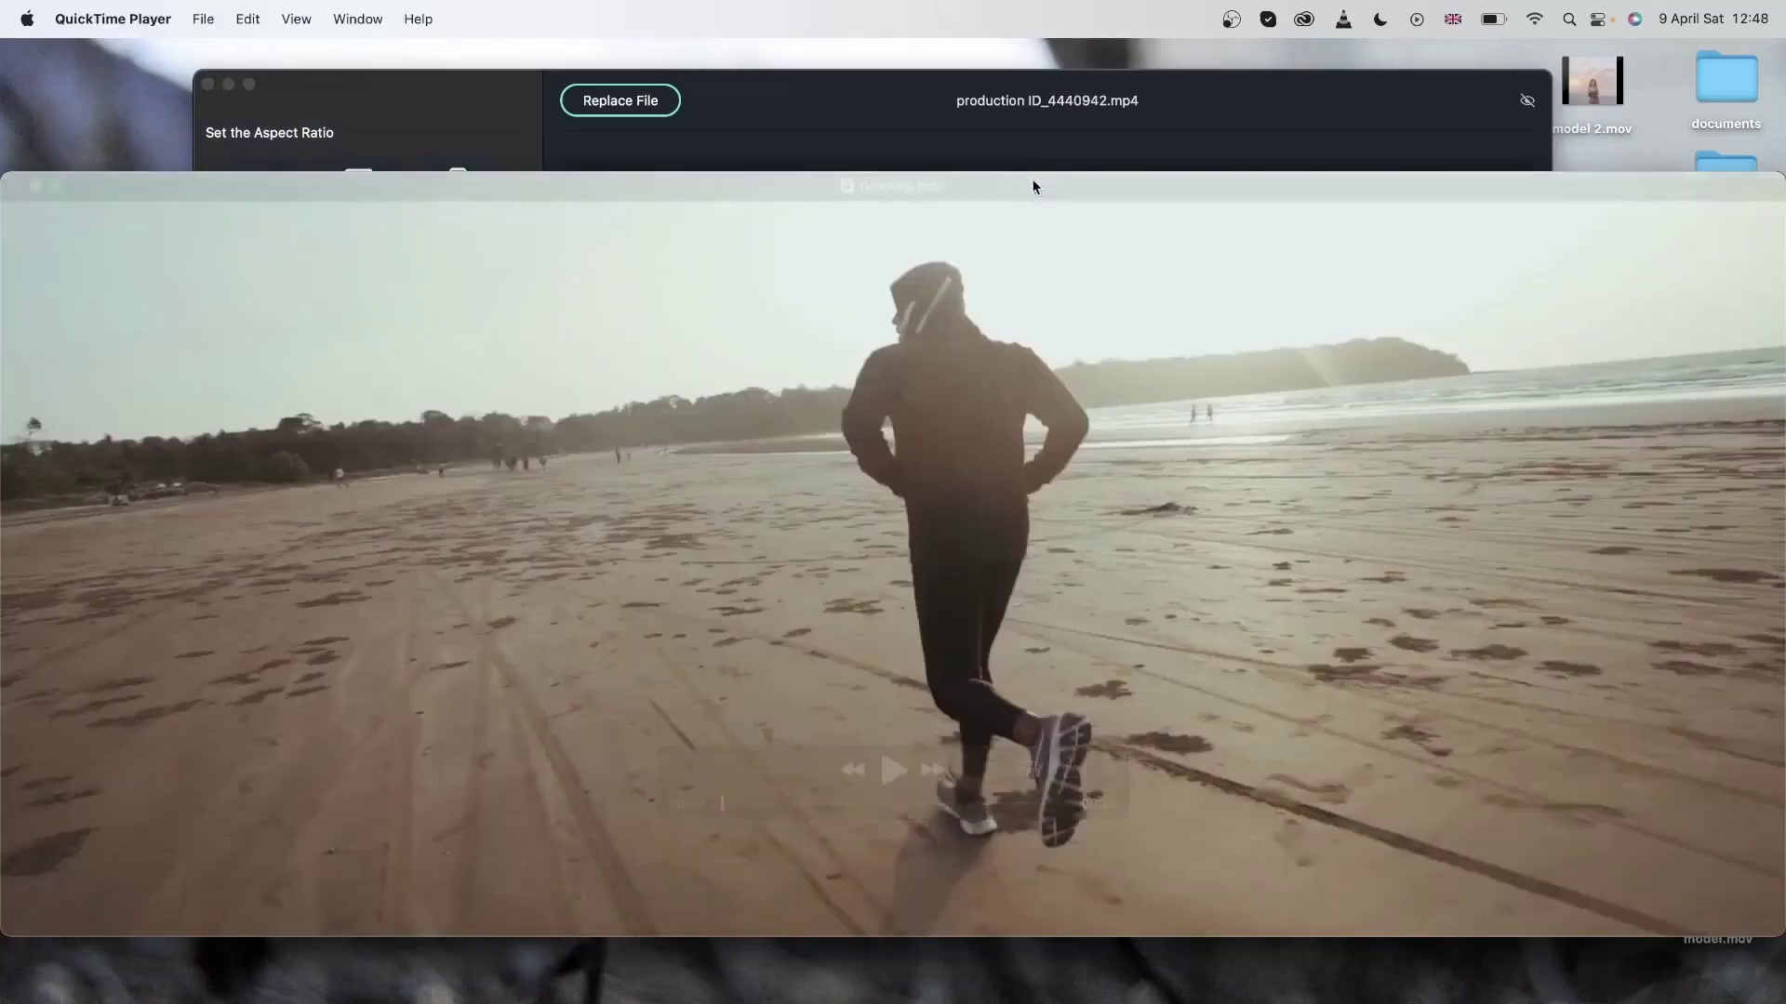
Step: Move the QuickTime window up, then play and pause running.mov
{"action": "left_click_drag", "start_coordinate": [1056, 187], "coordinate": [1063, 86]}
{"action": "left_click", "coordinate": [899, 668]}
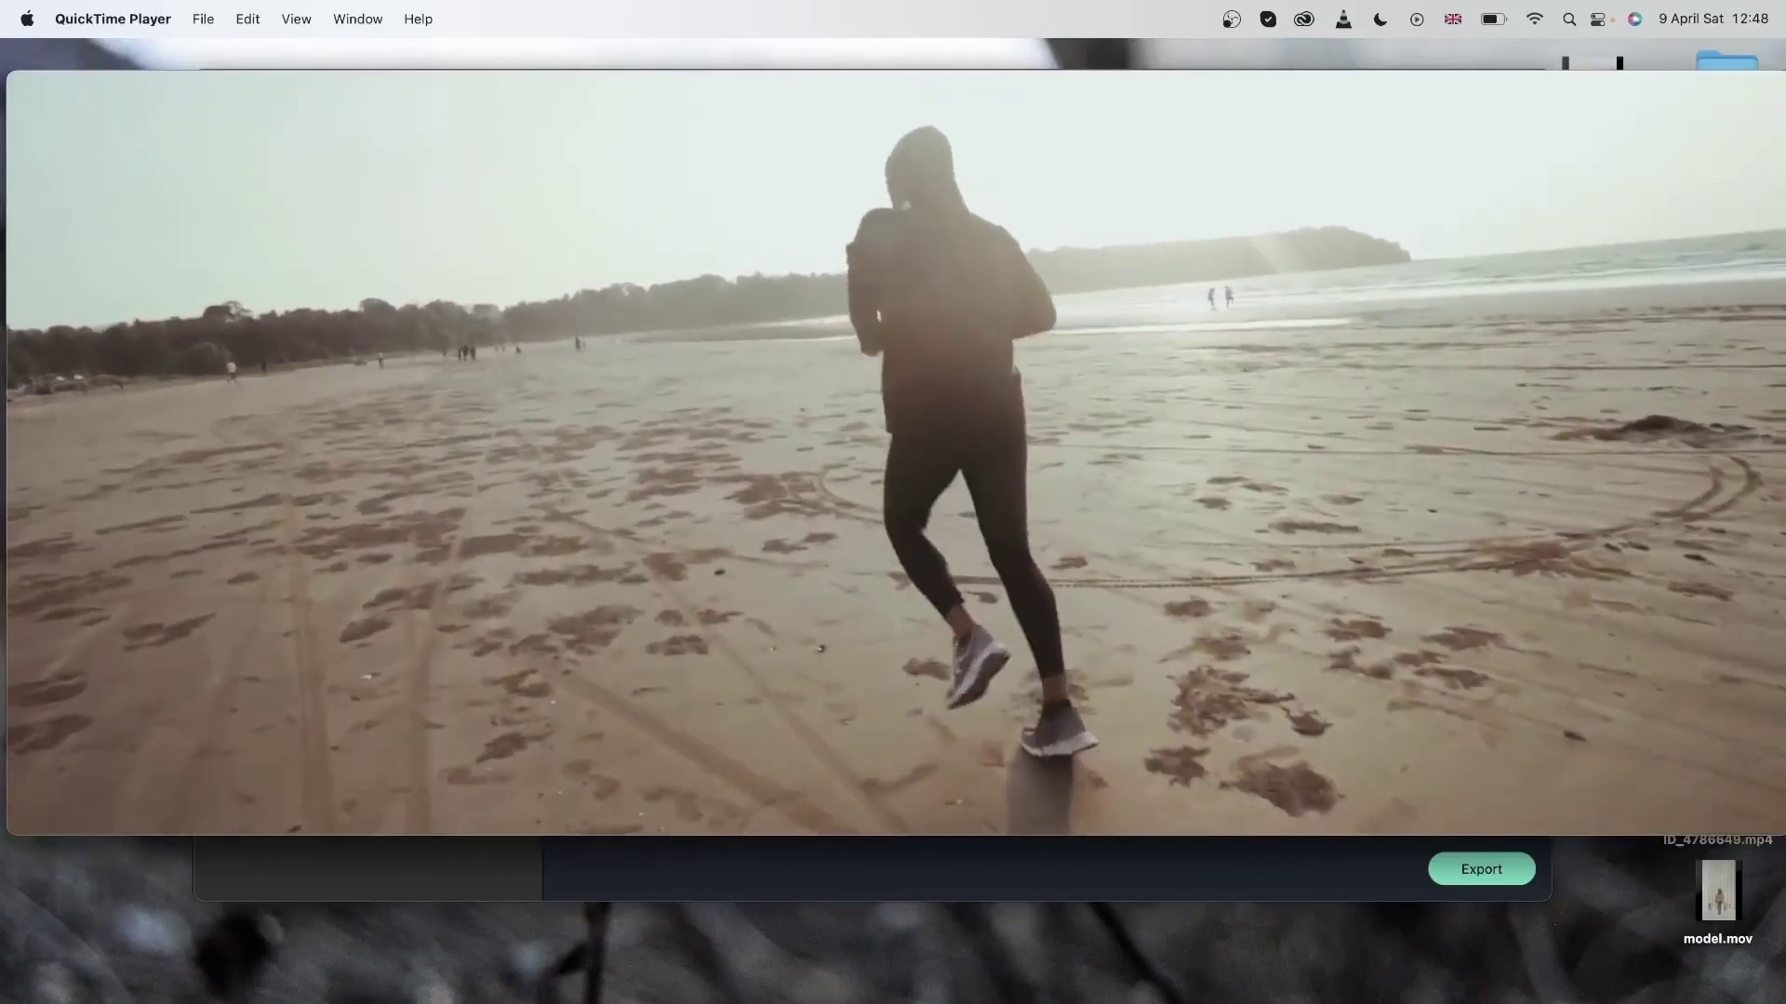
{"action": "mouse_move", "coordinate": [1782, 146]}
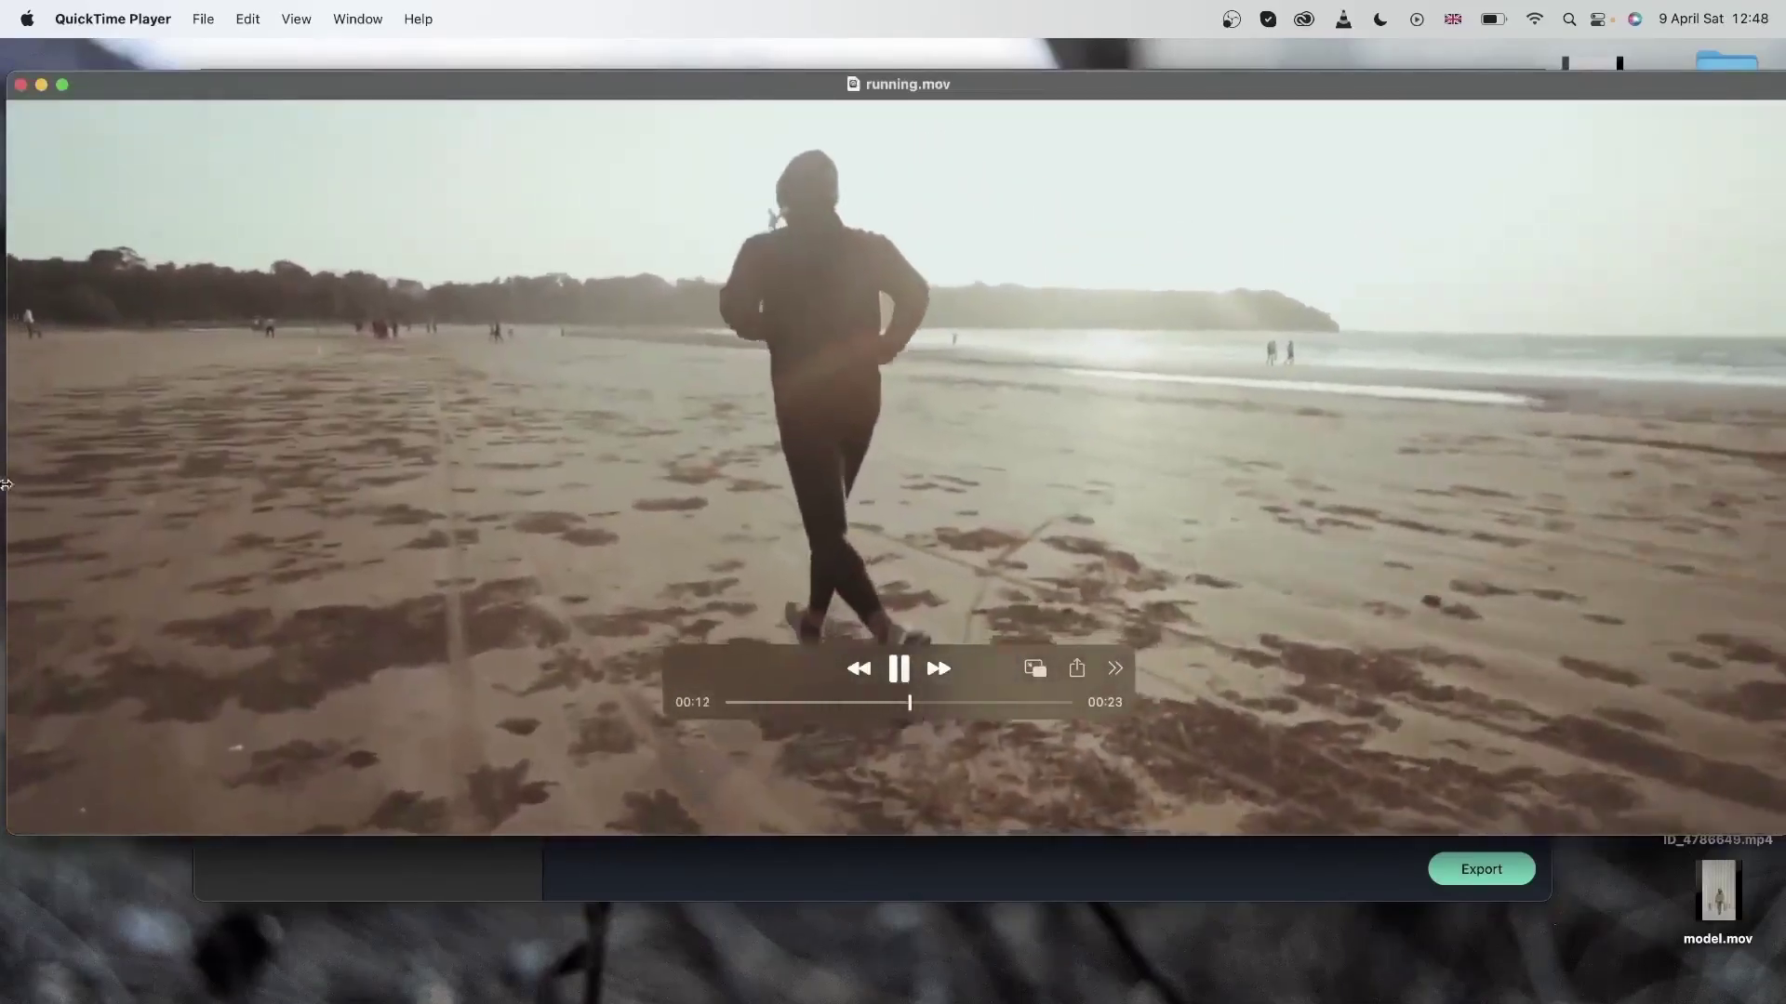
{"action": "left_click", "coordinate": [900, 671]}
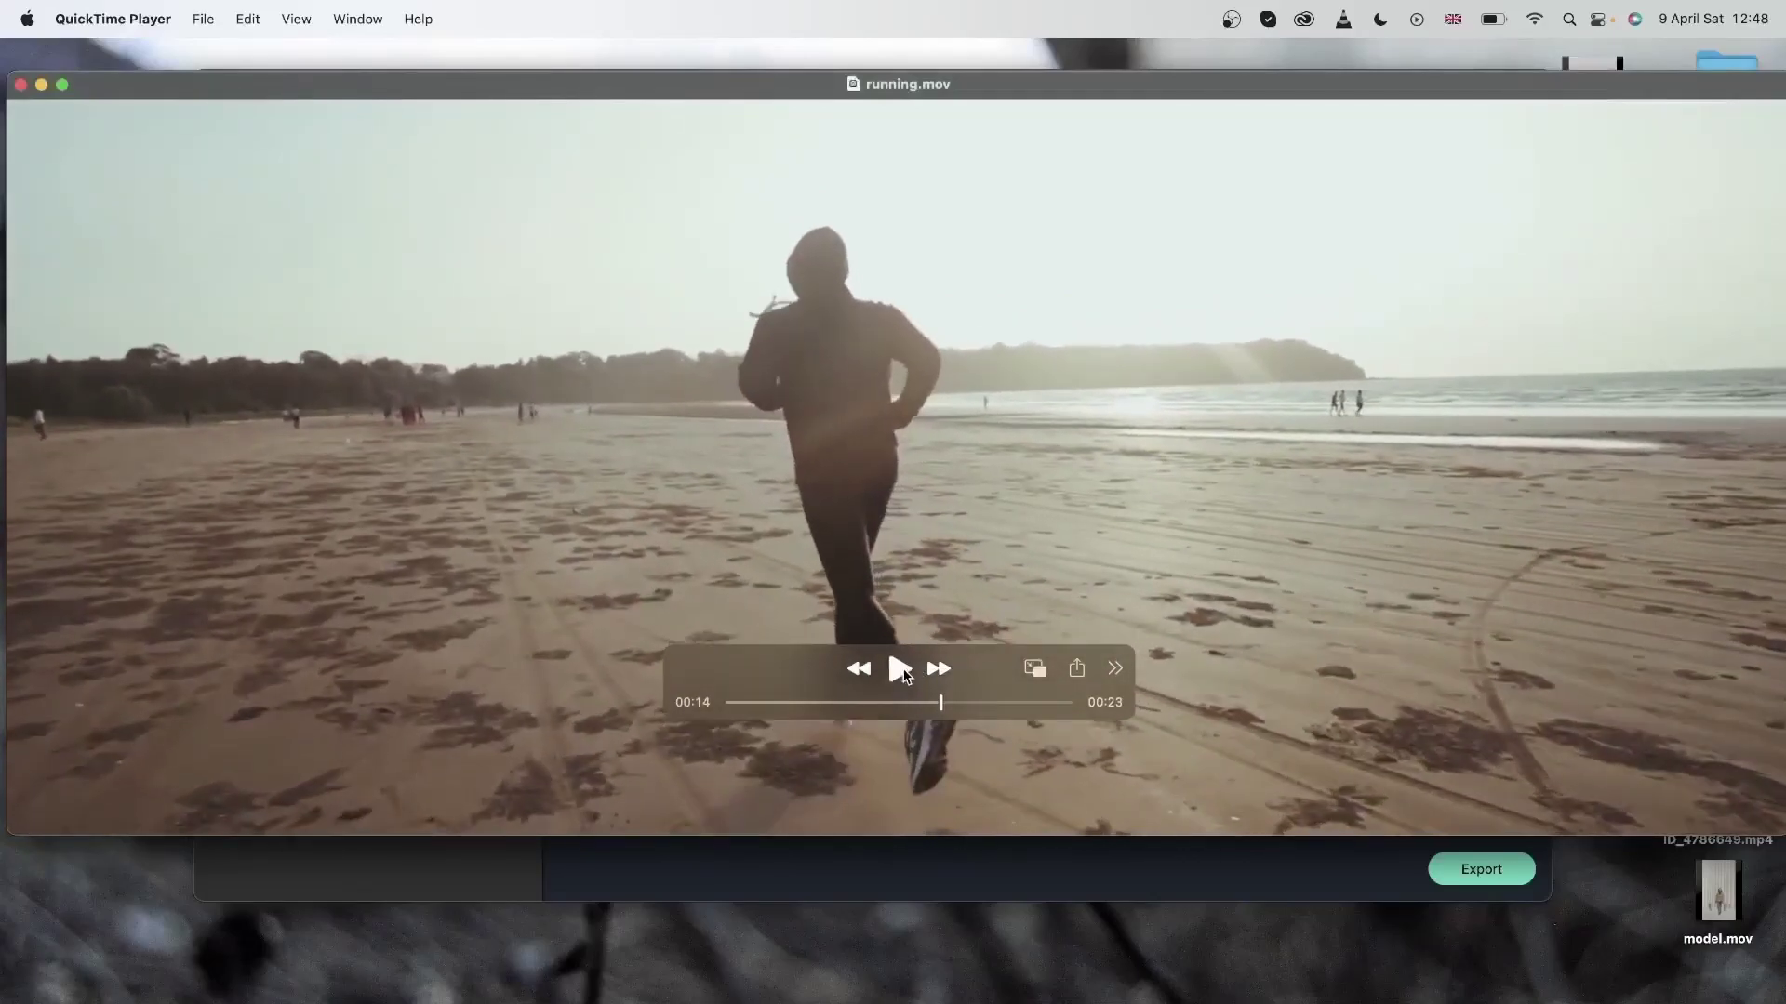
Step: Close the running.mov player window and the Desktop Finder window
{"action": "left_click", "coordinate": [20, 85]}
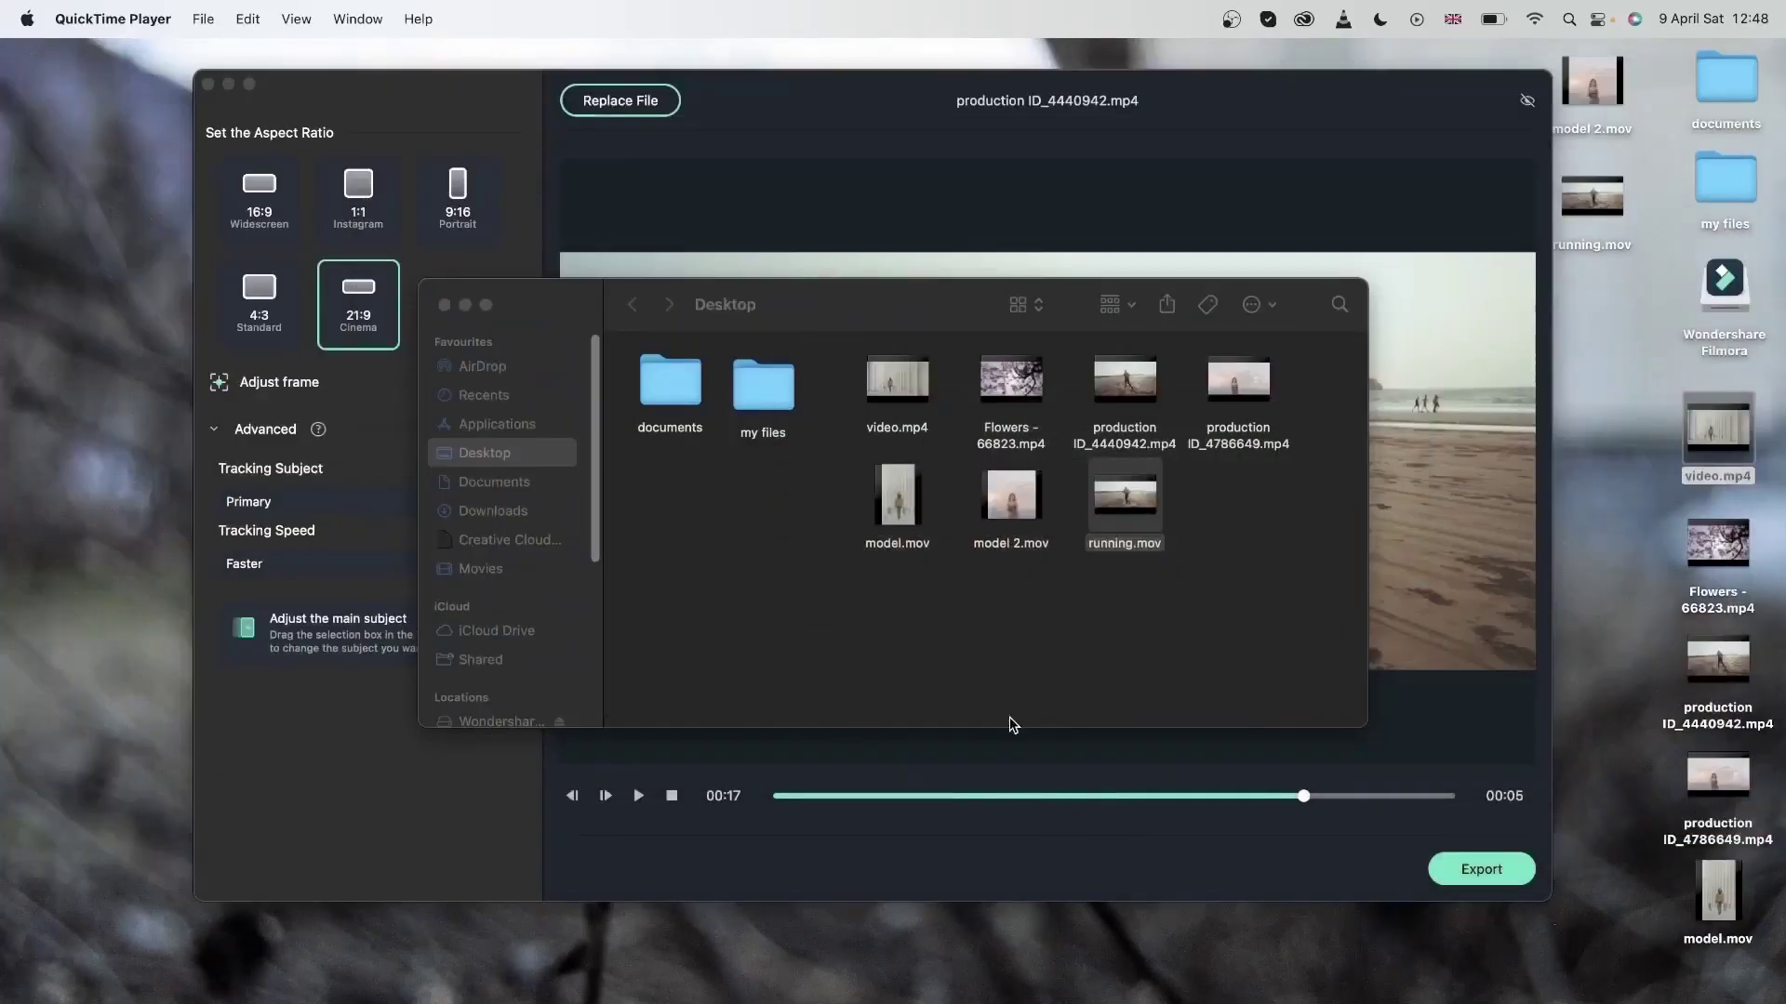
{"action": "left_click", "coordinate": [444, 305]}
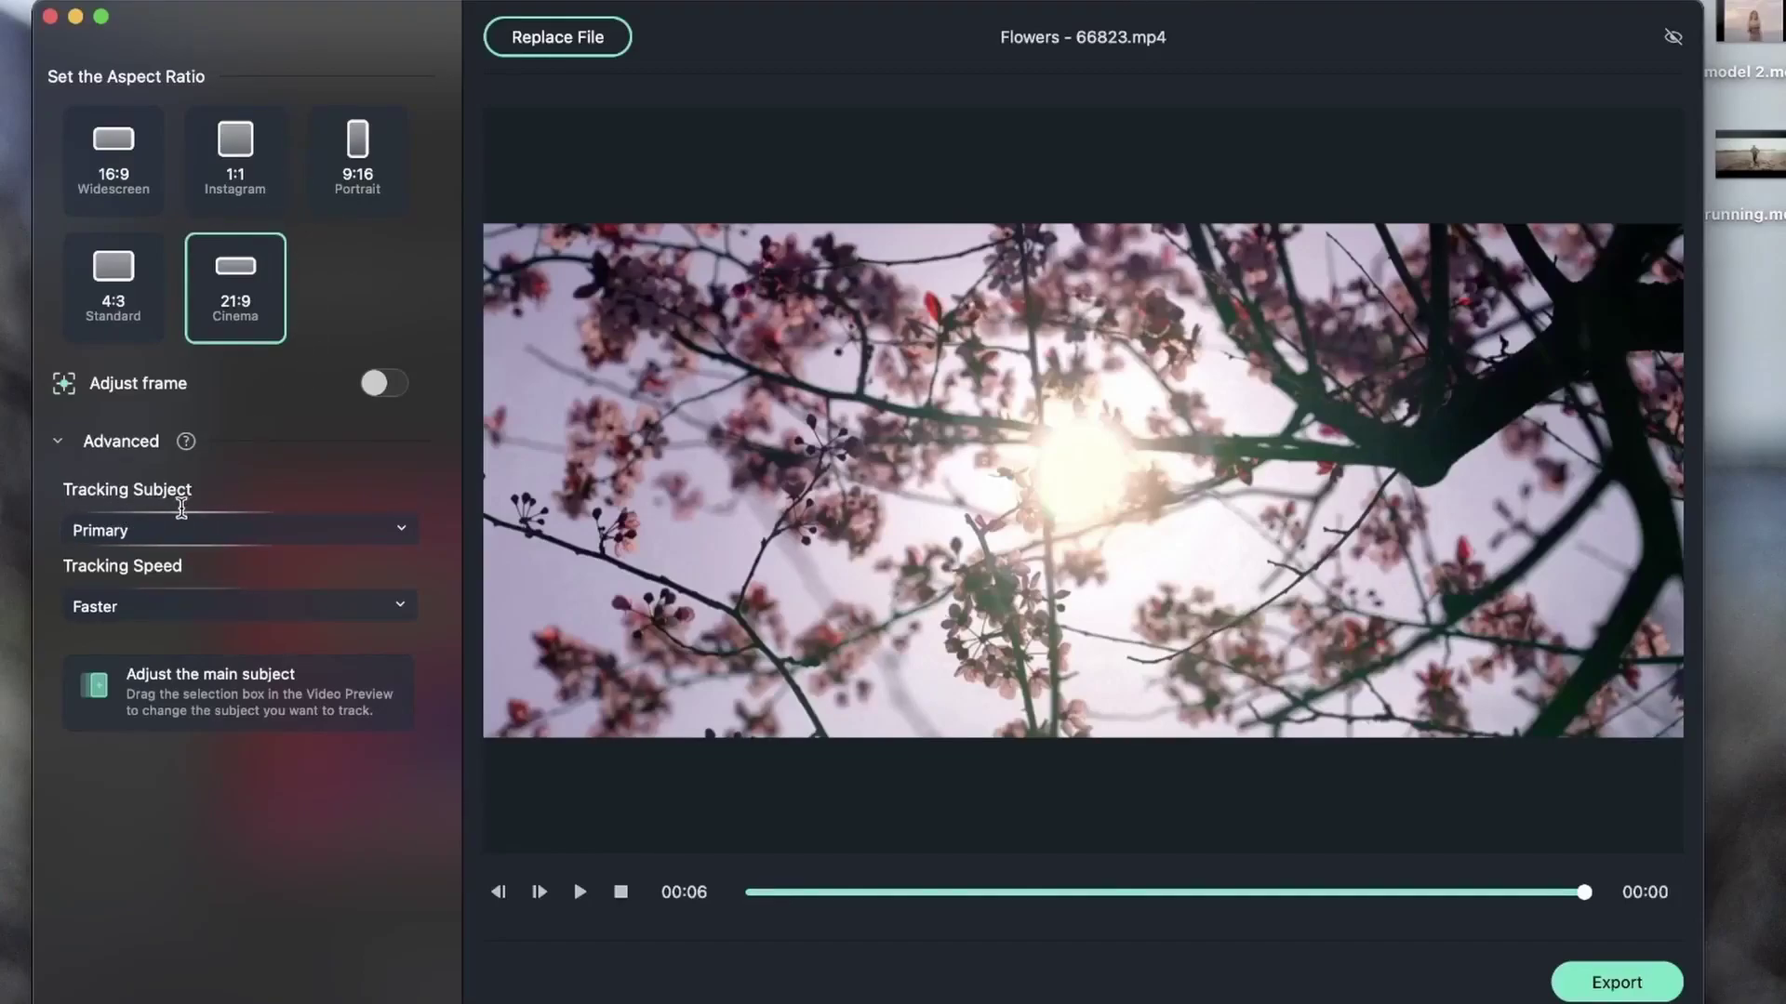
Step: Track the Secondary subject, show the full dimmed frame, and choose 4:3 Standard for the Flowers clip
{"action": "left_click", "coordinate": [196, 527]}
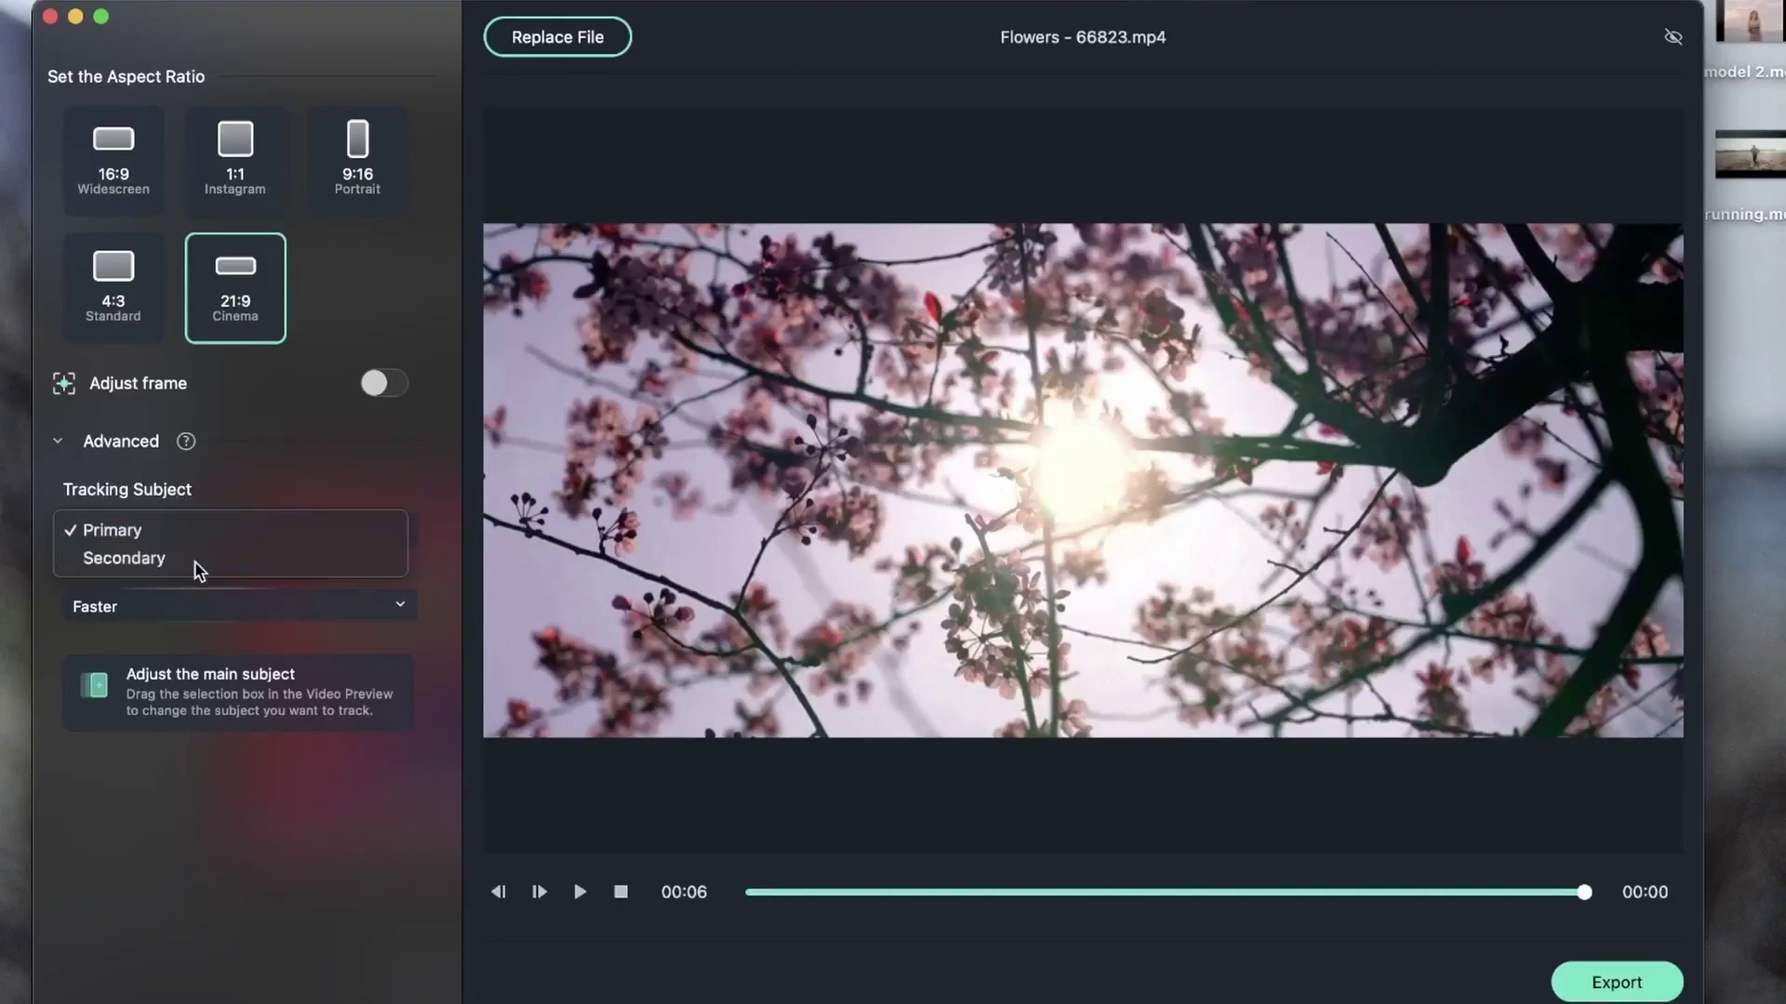
{"action": "left_click", "coordinate": [196, 560]}
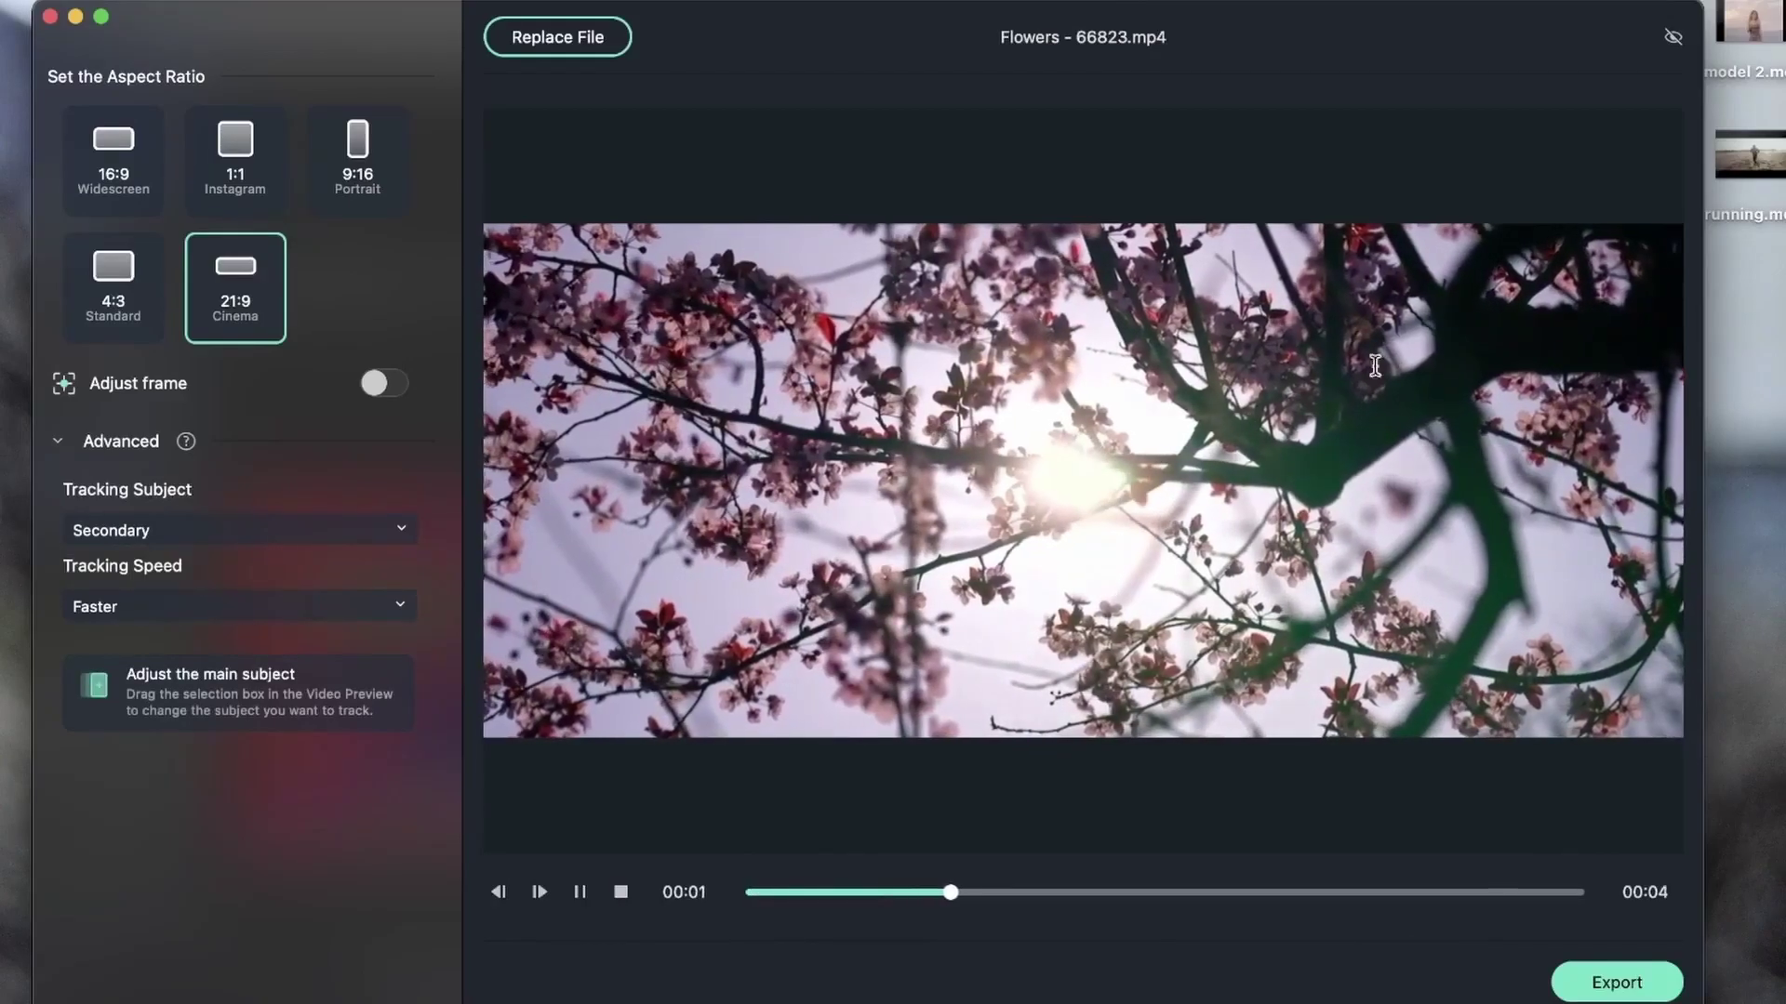
{"action": "left_click", "coordinate": [1673, 38]}
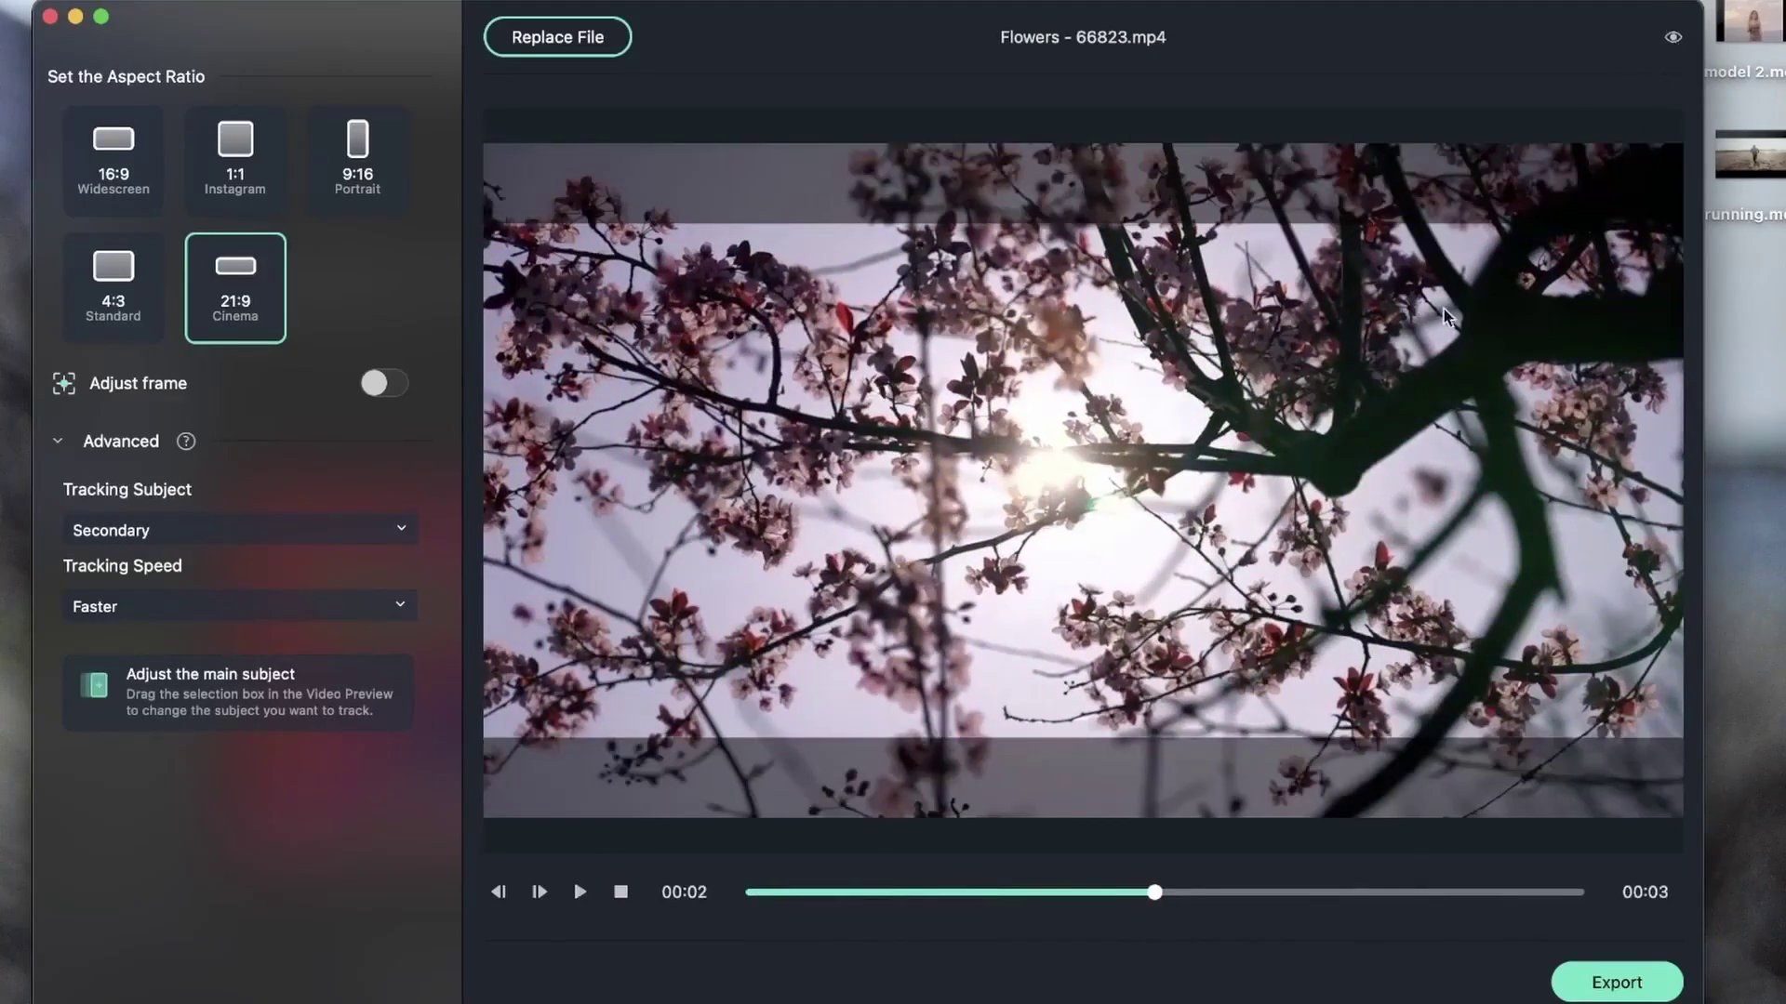
{"action": "left_click", "coordinate": [118, 279]}
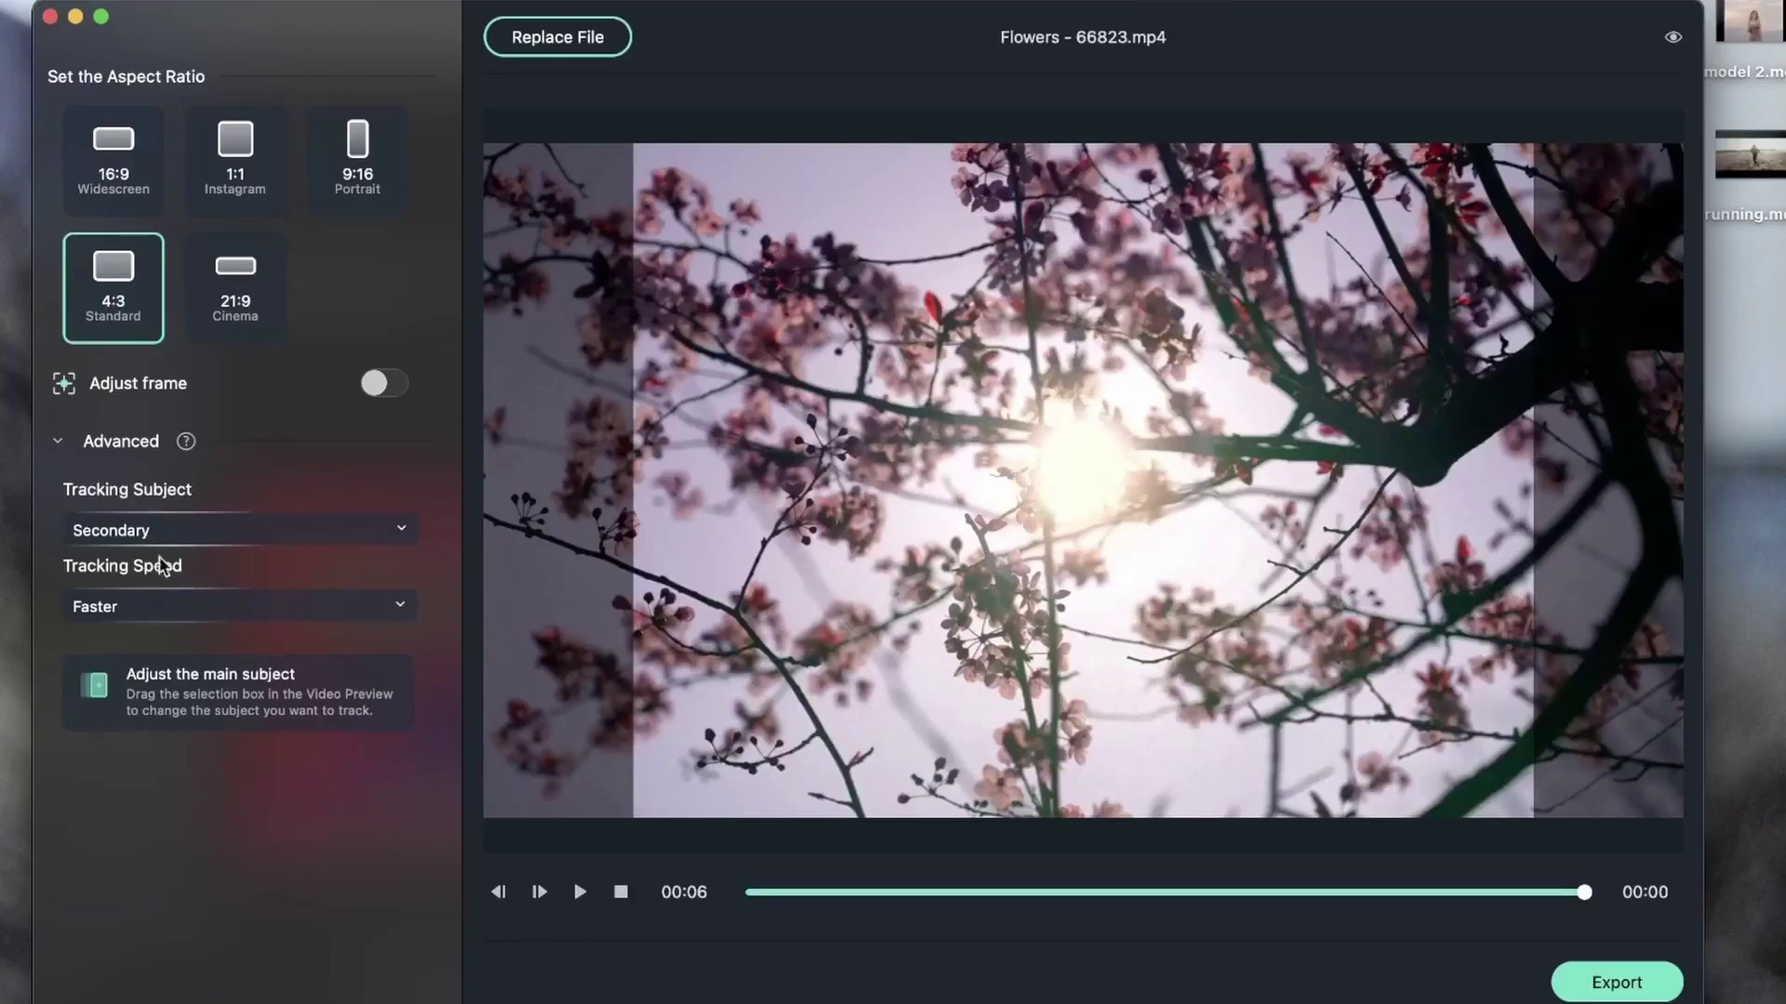
Step: Enable Adjust frame, drag the 4:3 crop box to reposition it, confirm, and scrub through the clip
{"action": "left_click", "coordinate": [379, 392]}
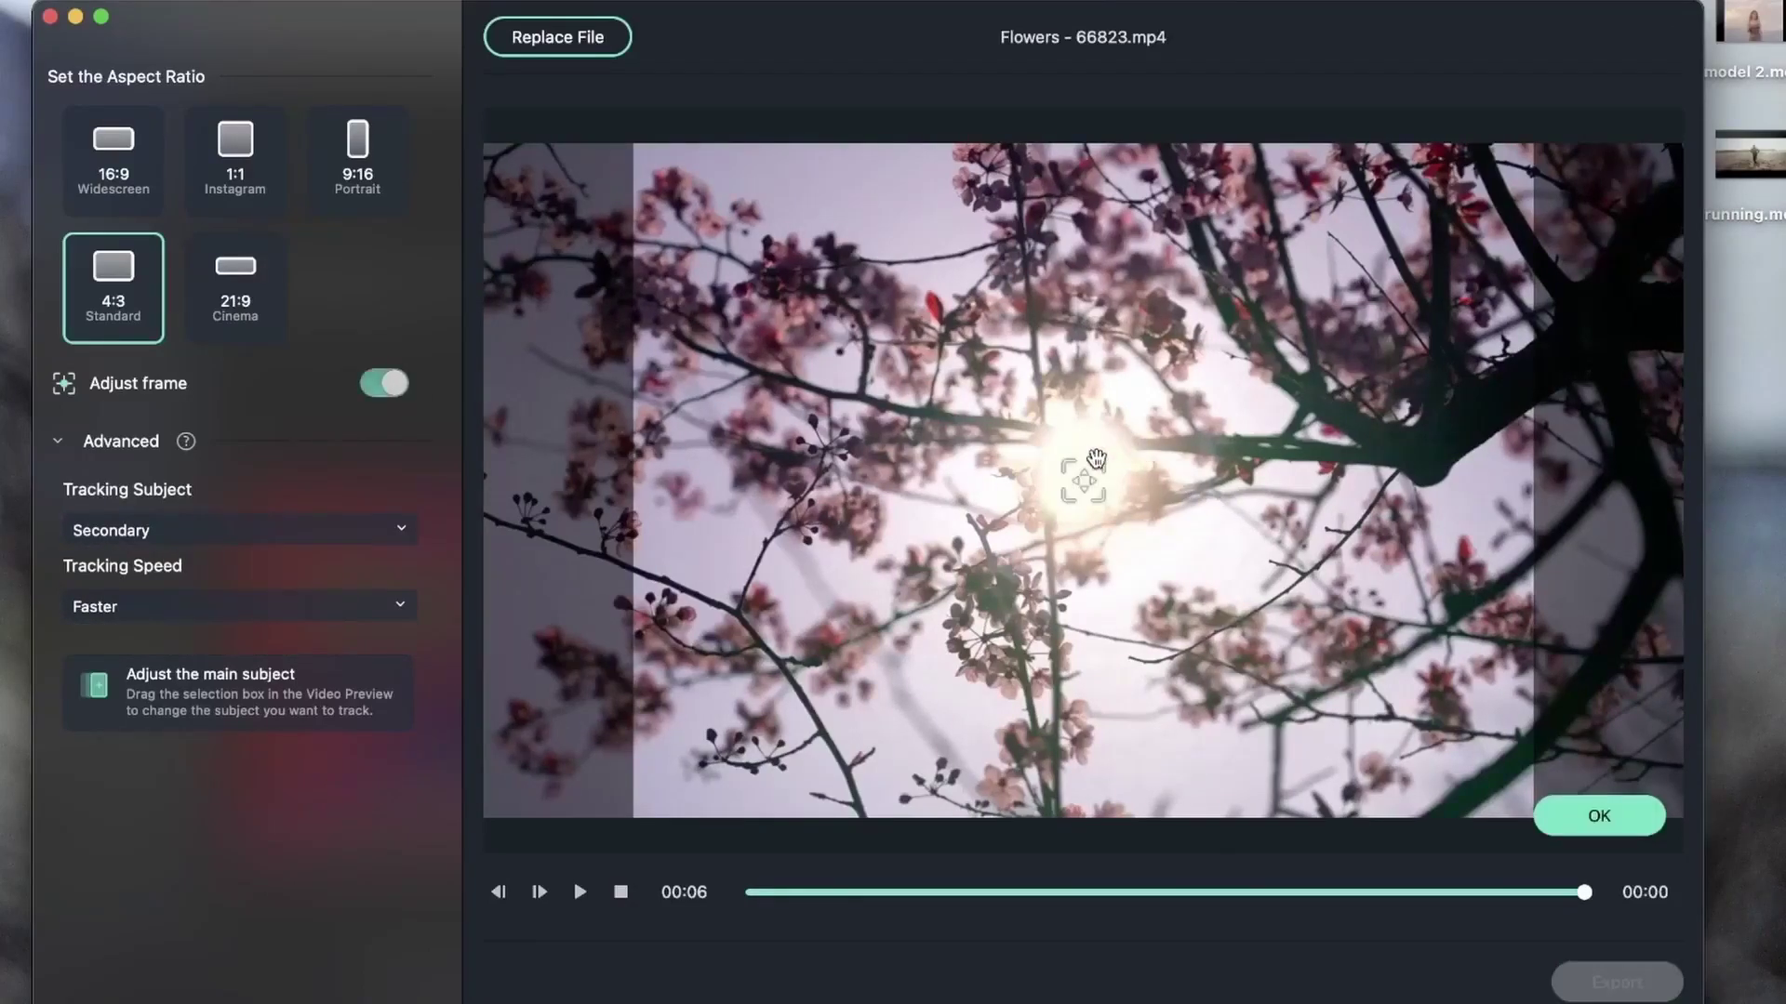
{"action": "left_click_drag", "start_coordinate": [1093, 479], "coordinate": [937, 489]}
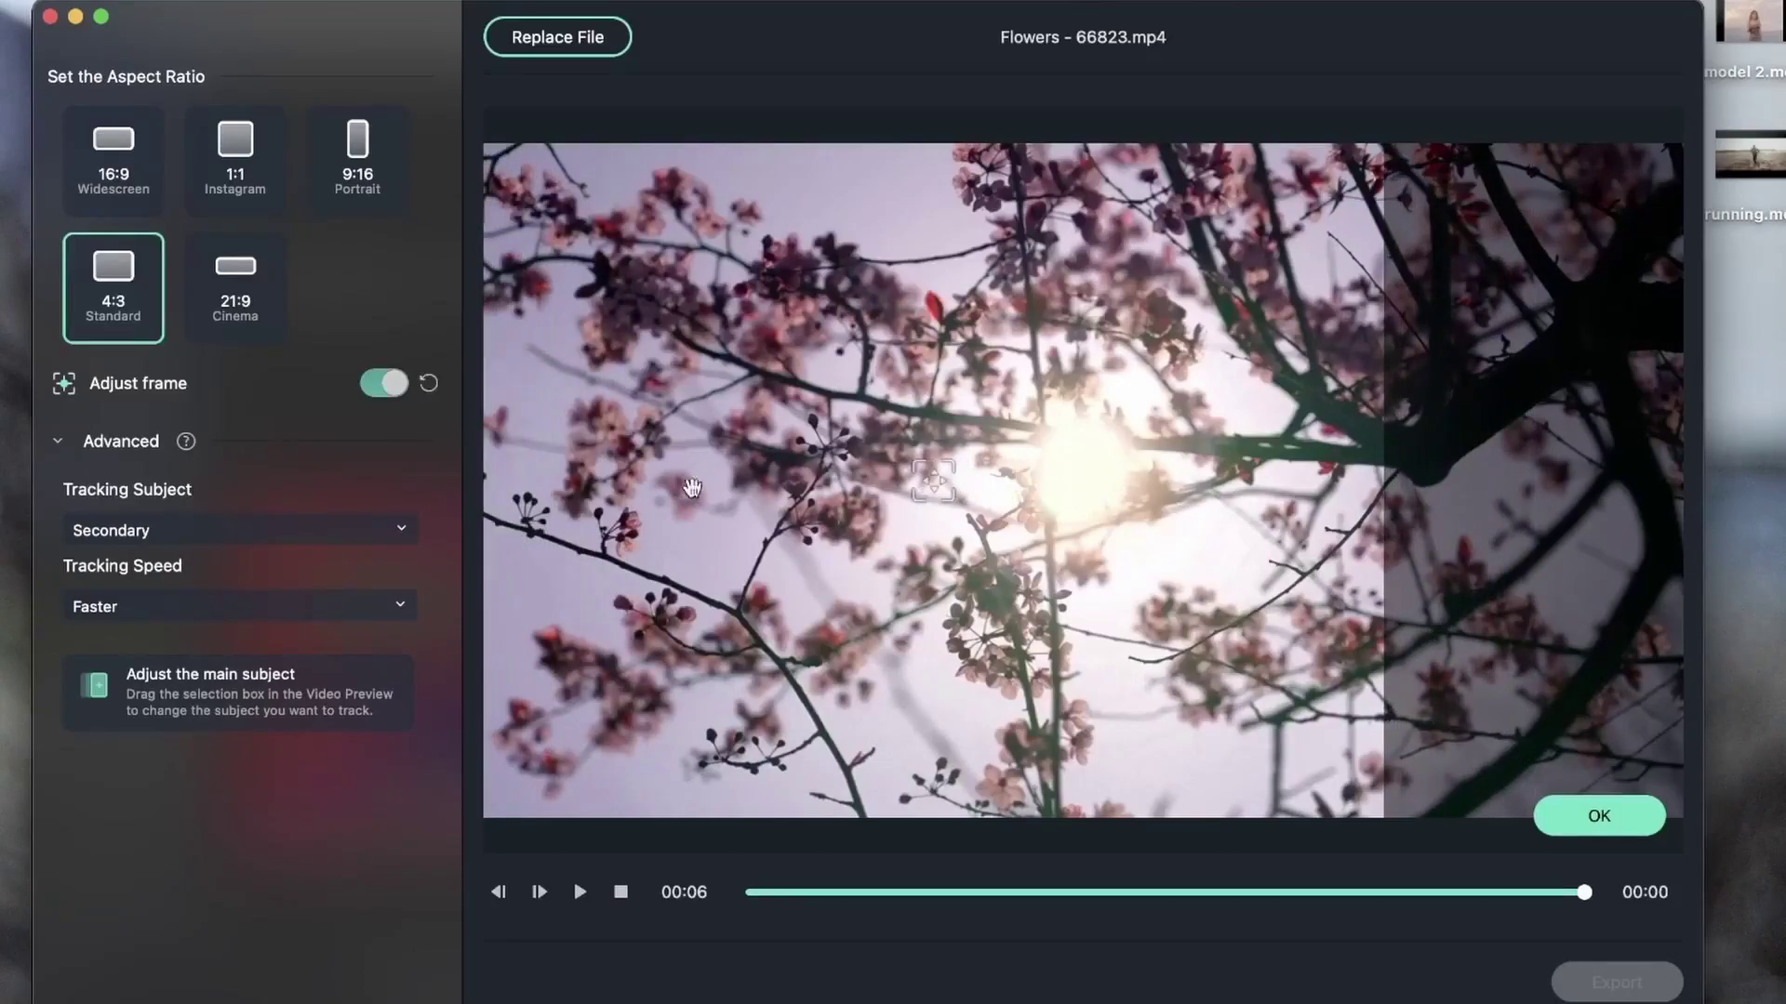
{"action": "left_click_drag", "start_coordinate": [937, 488], "coordinate": [1479, 502]}
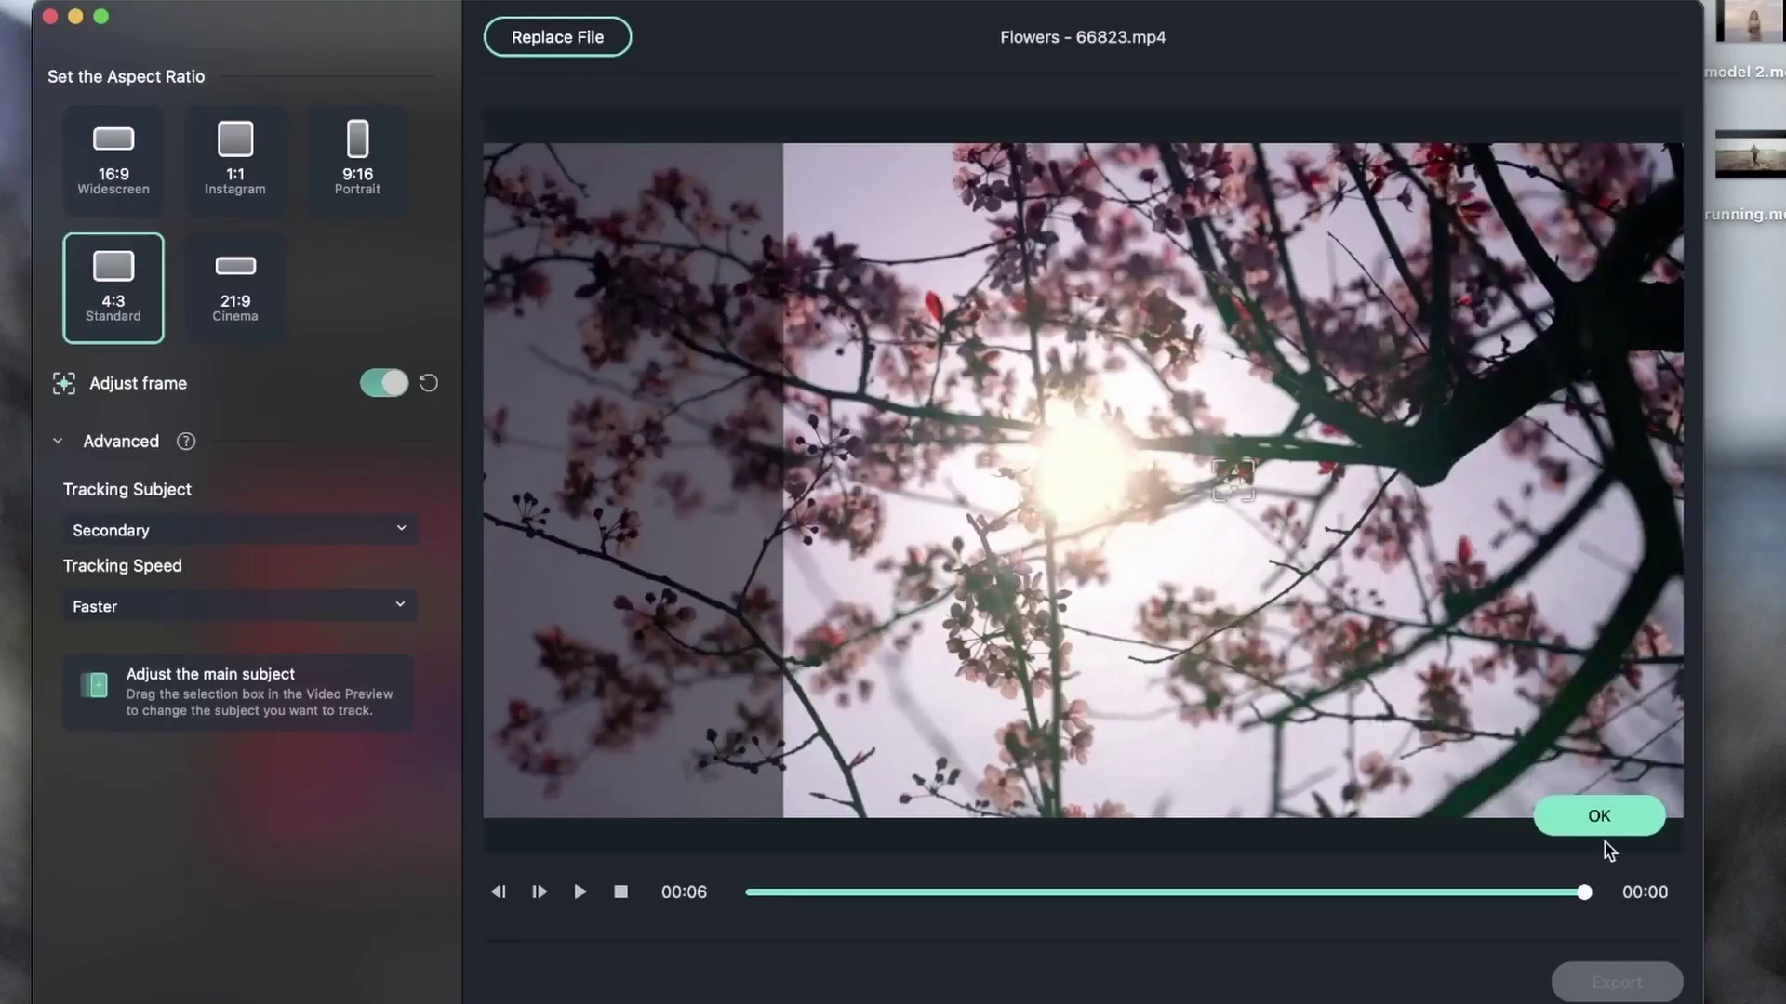
{"action": "left_click", "coordinate": [1623, 826]}
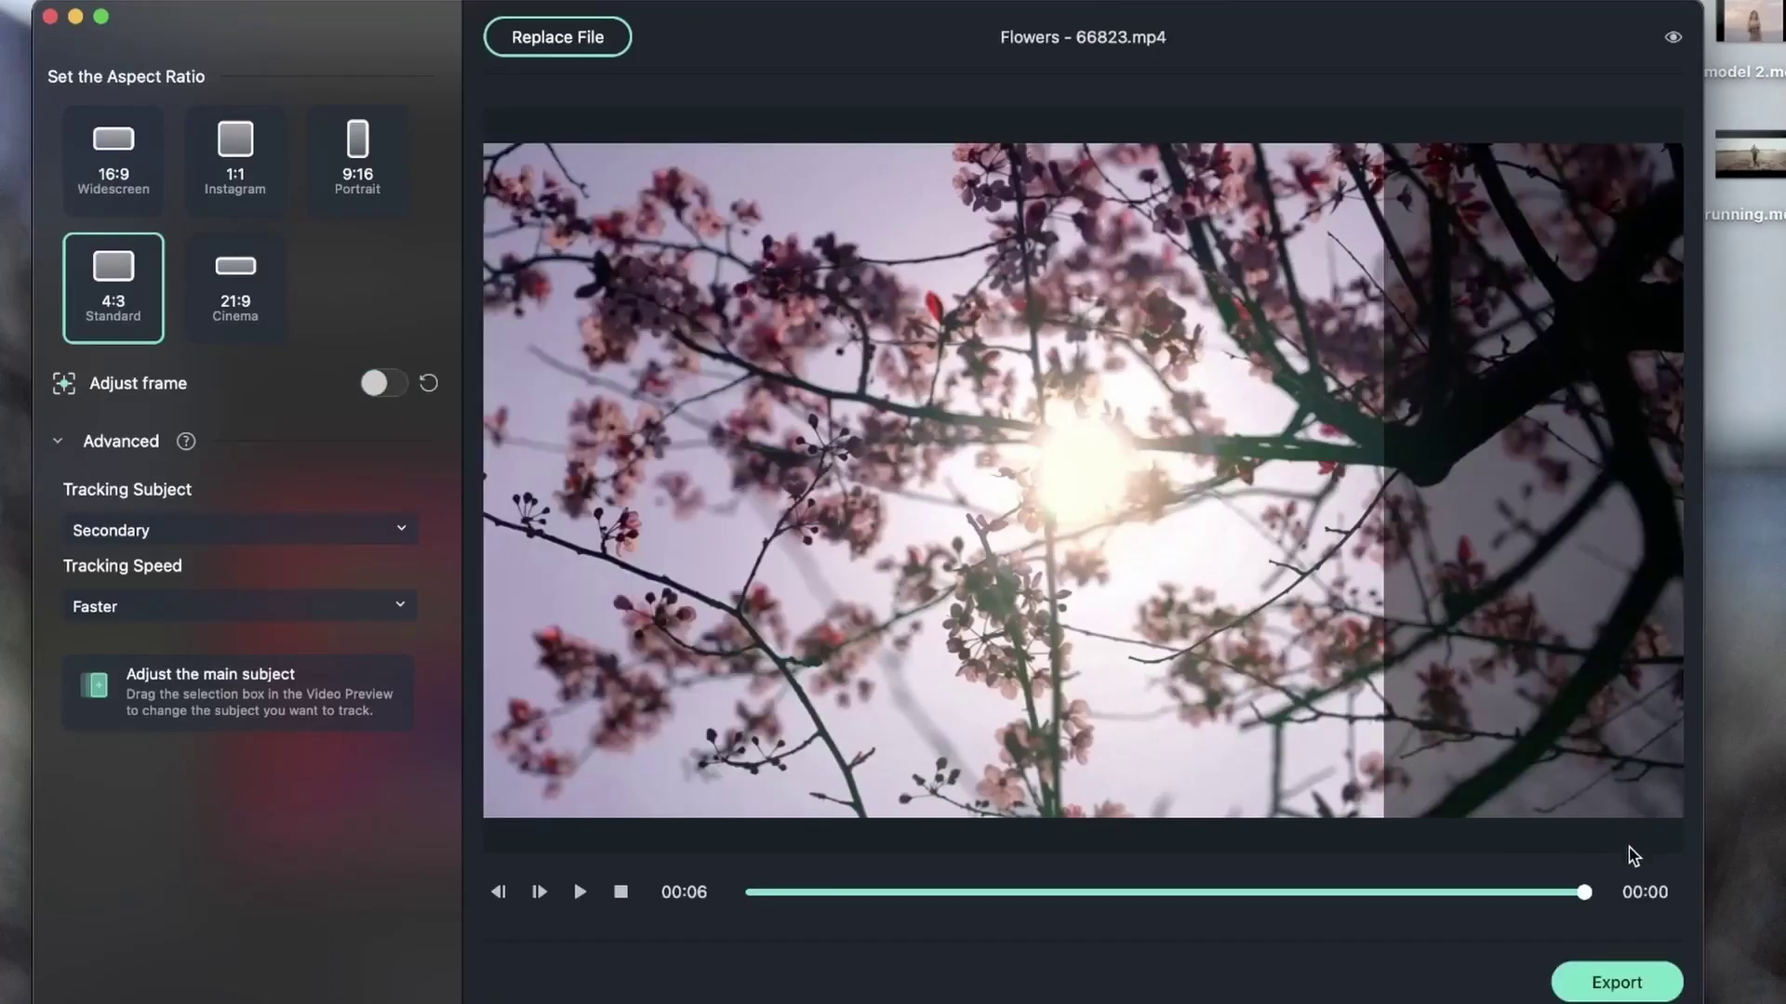
{"action": "left_click_drag", "start_coordinate": [1581, 893], "coordinate": [537, 800]}
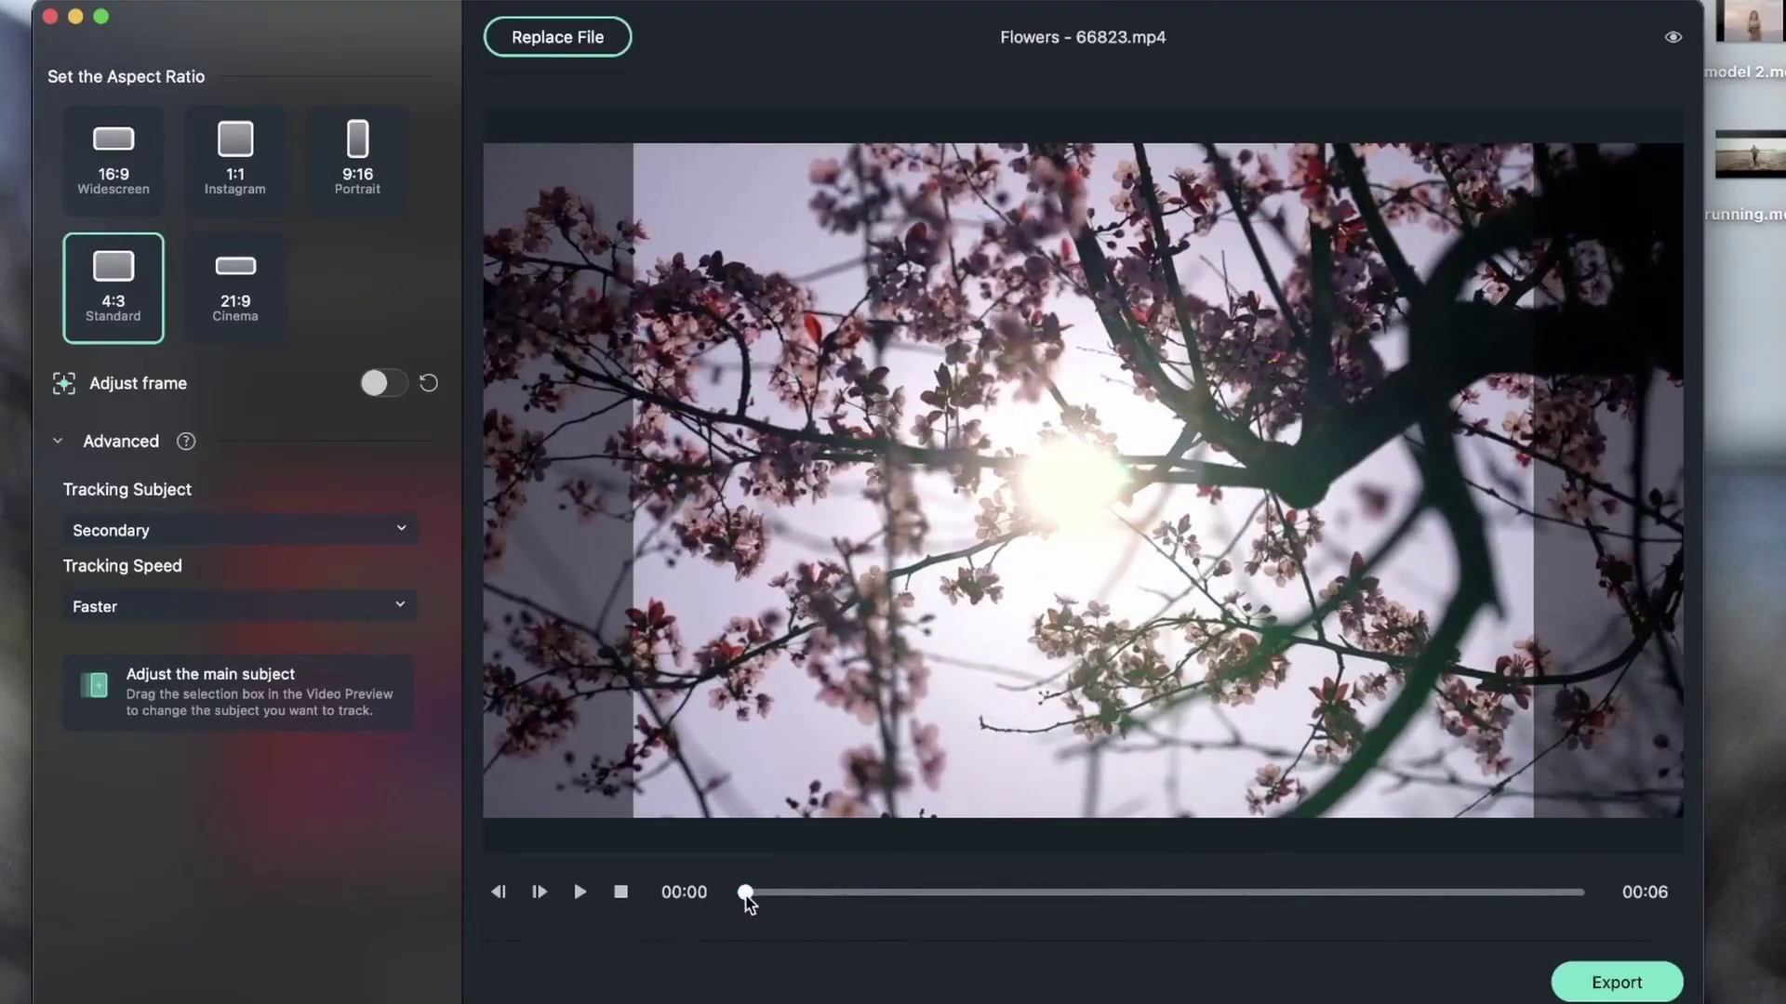
{"action": "left_click_drag", "start_coordinate": [745, 893], "coordinate": [1578, 923]}
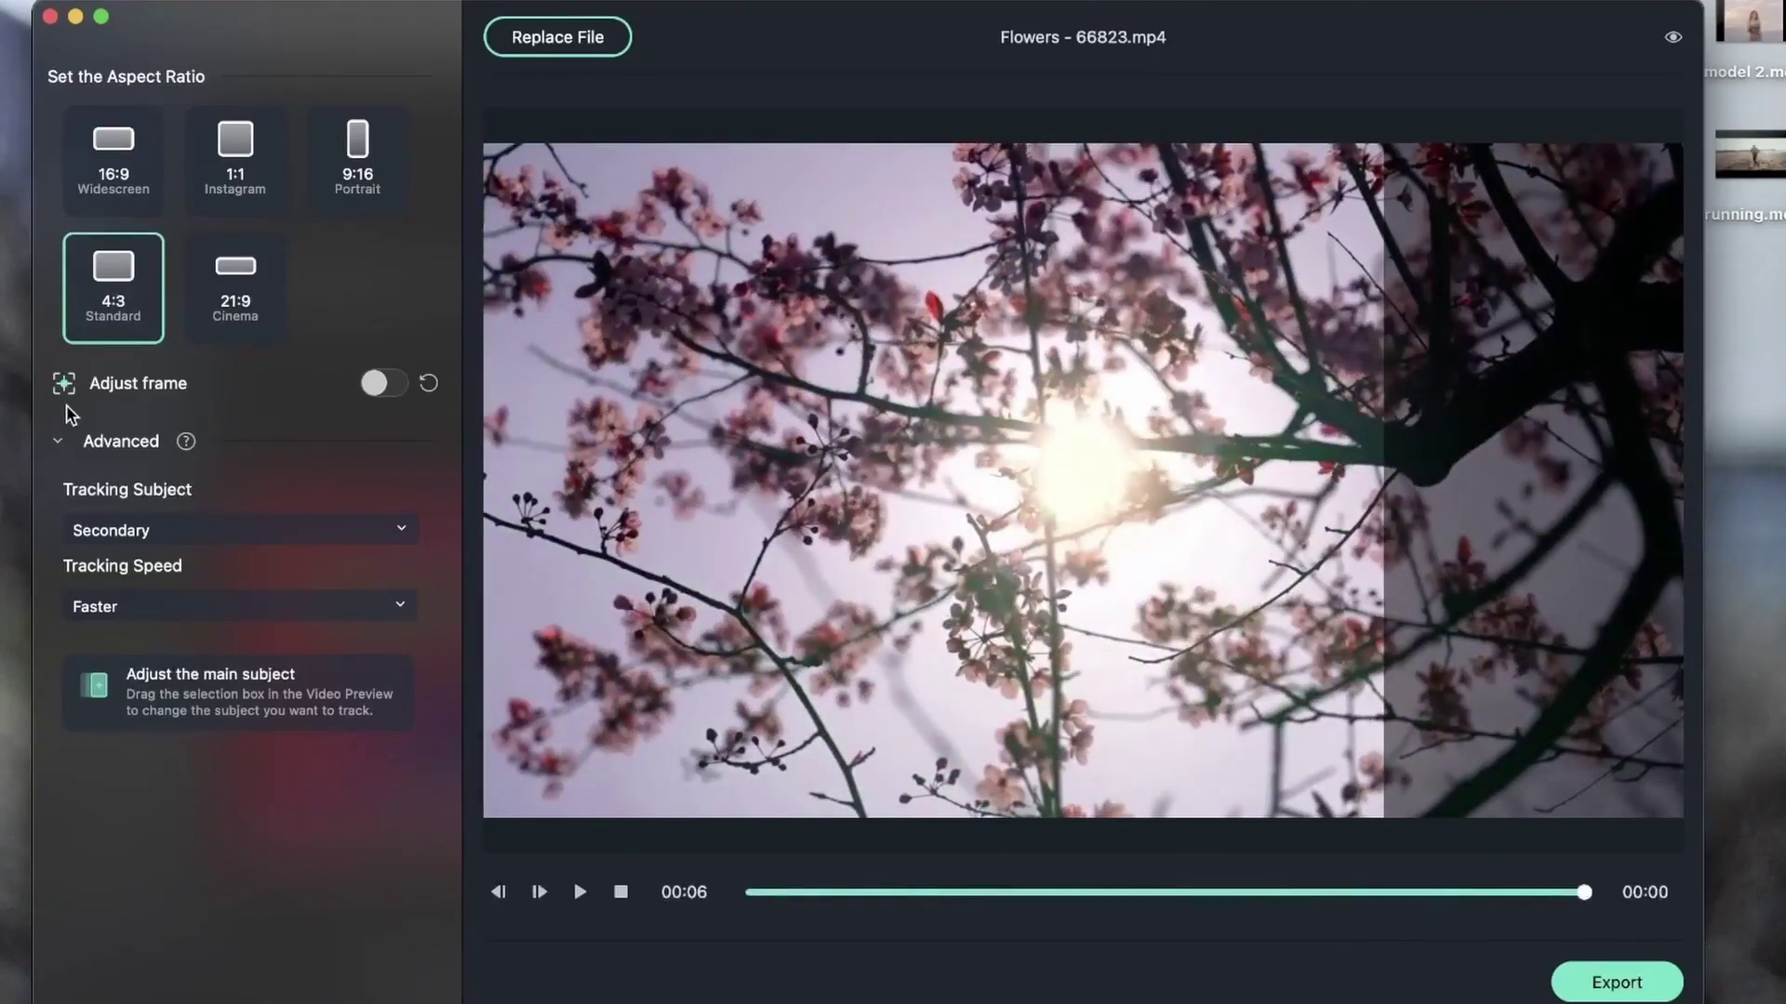
Step: Hide the dimmed surroundings and play the cropped 4:3 Flowers preview
{"action": "left_click", "coordinate": [1673, 39]}
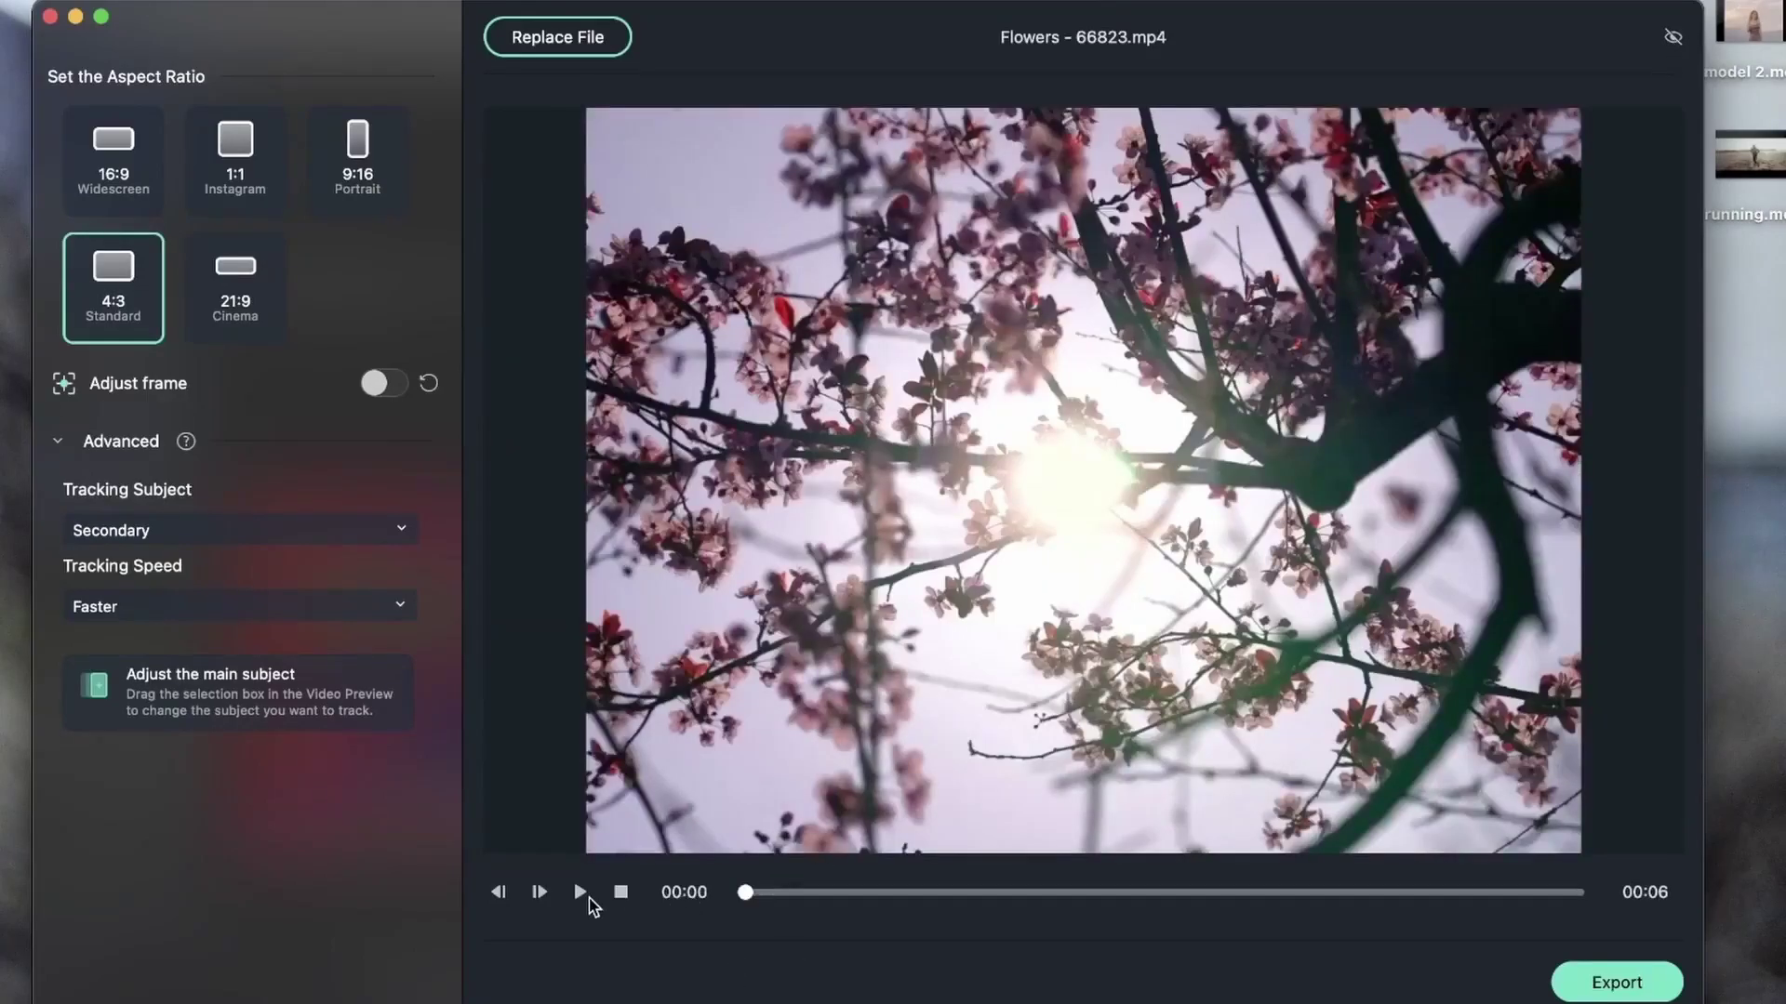
{"action": "left_click", "coordinate": [582, 892]}
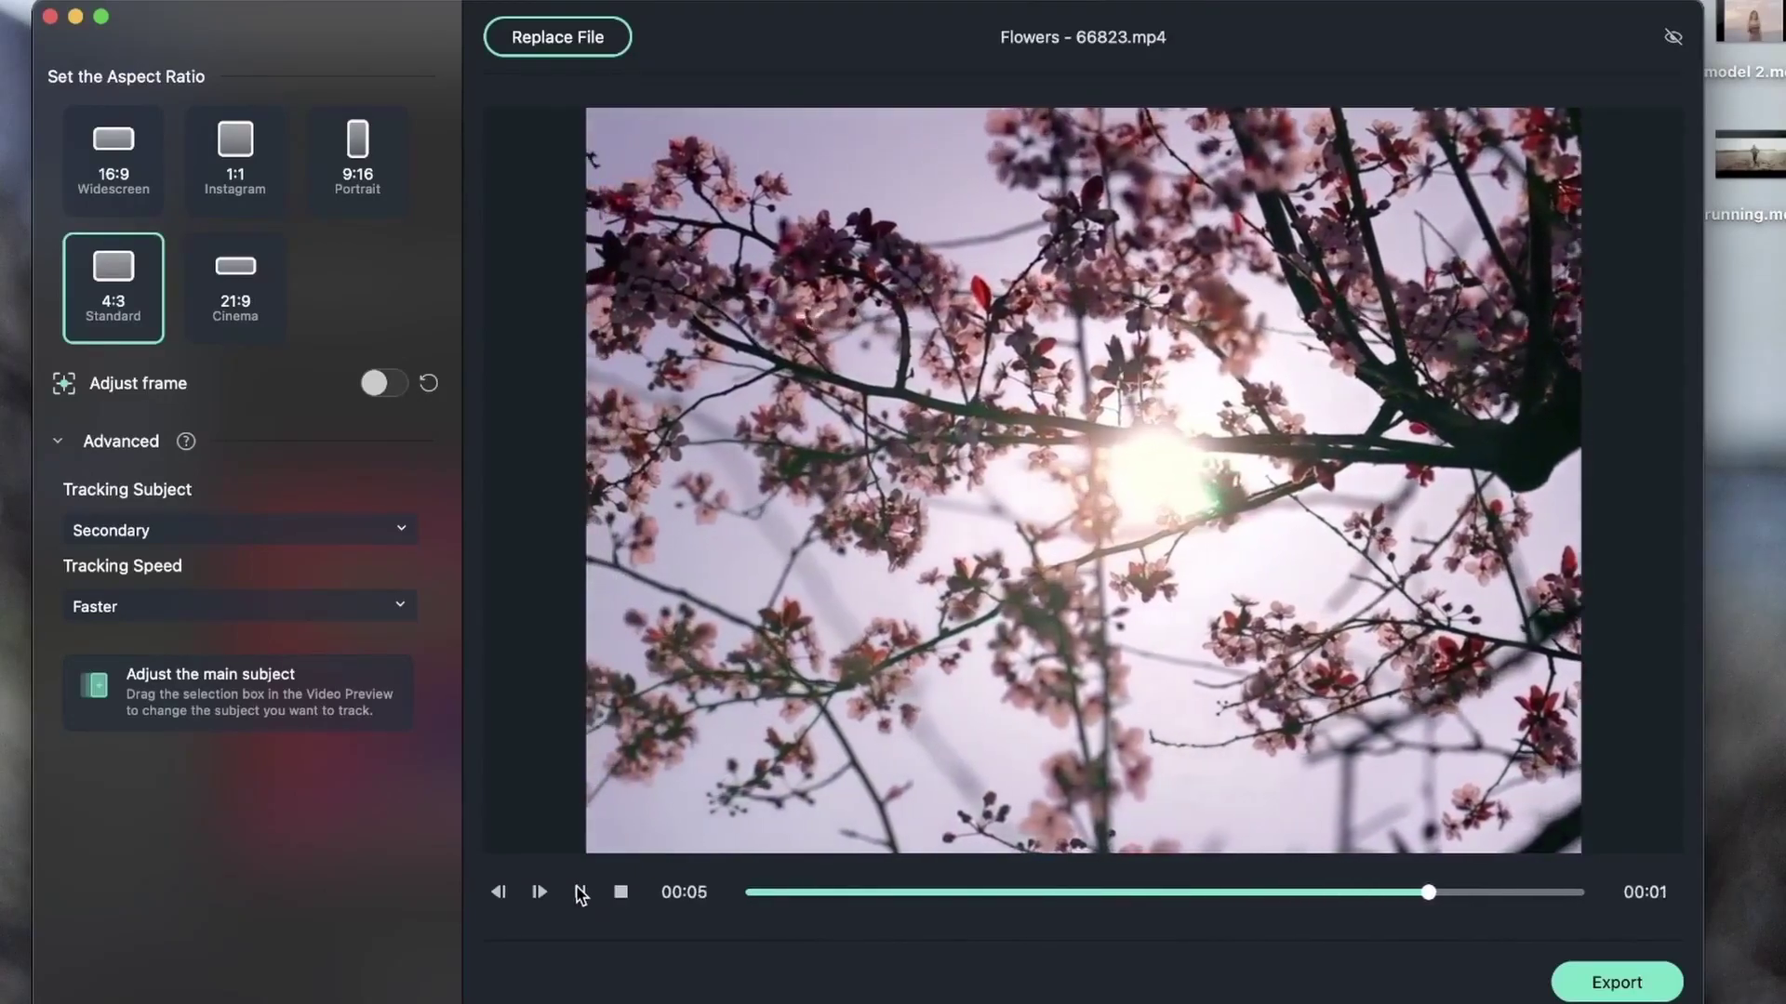
Step: Export the 4:3 Flowers clip to the Desktop as 'flowers'
{"action": "left_click", "coordinate": [1607, 991]}
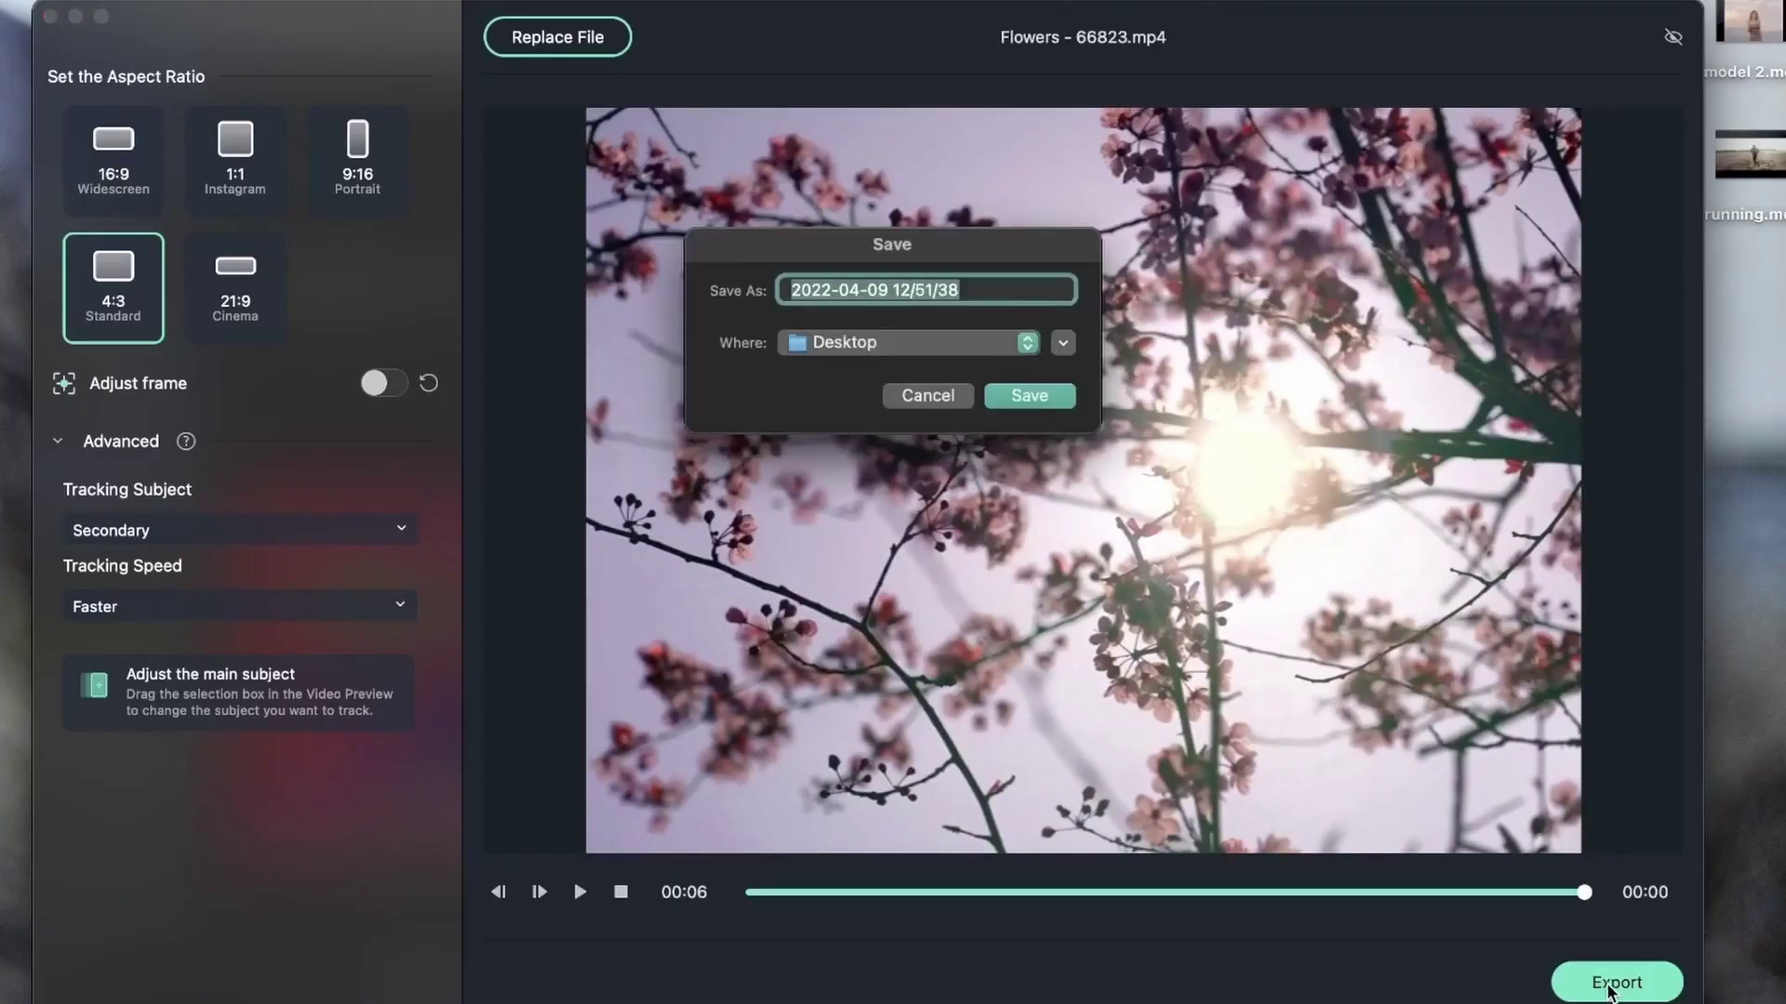
{"action": "type", "text": "flowers"}
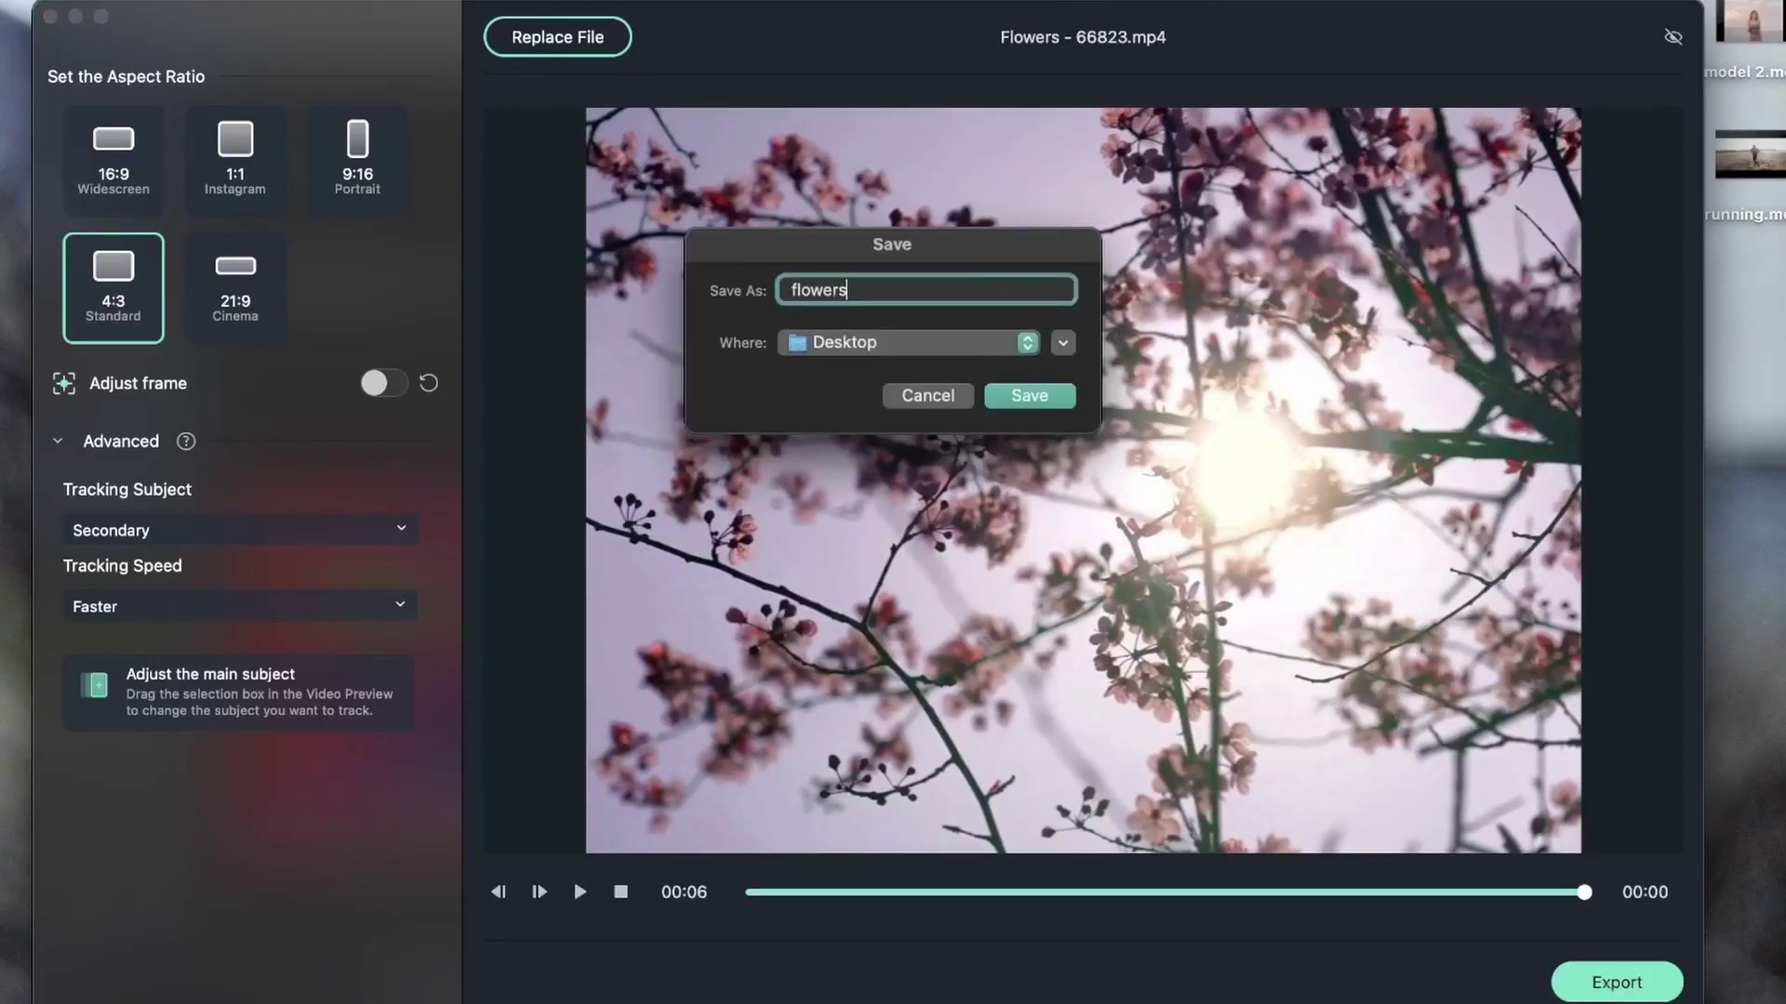
{"action": "left_click", "coordinate": [1012, 392]}
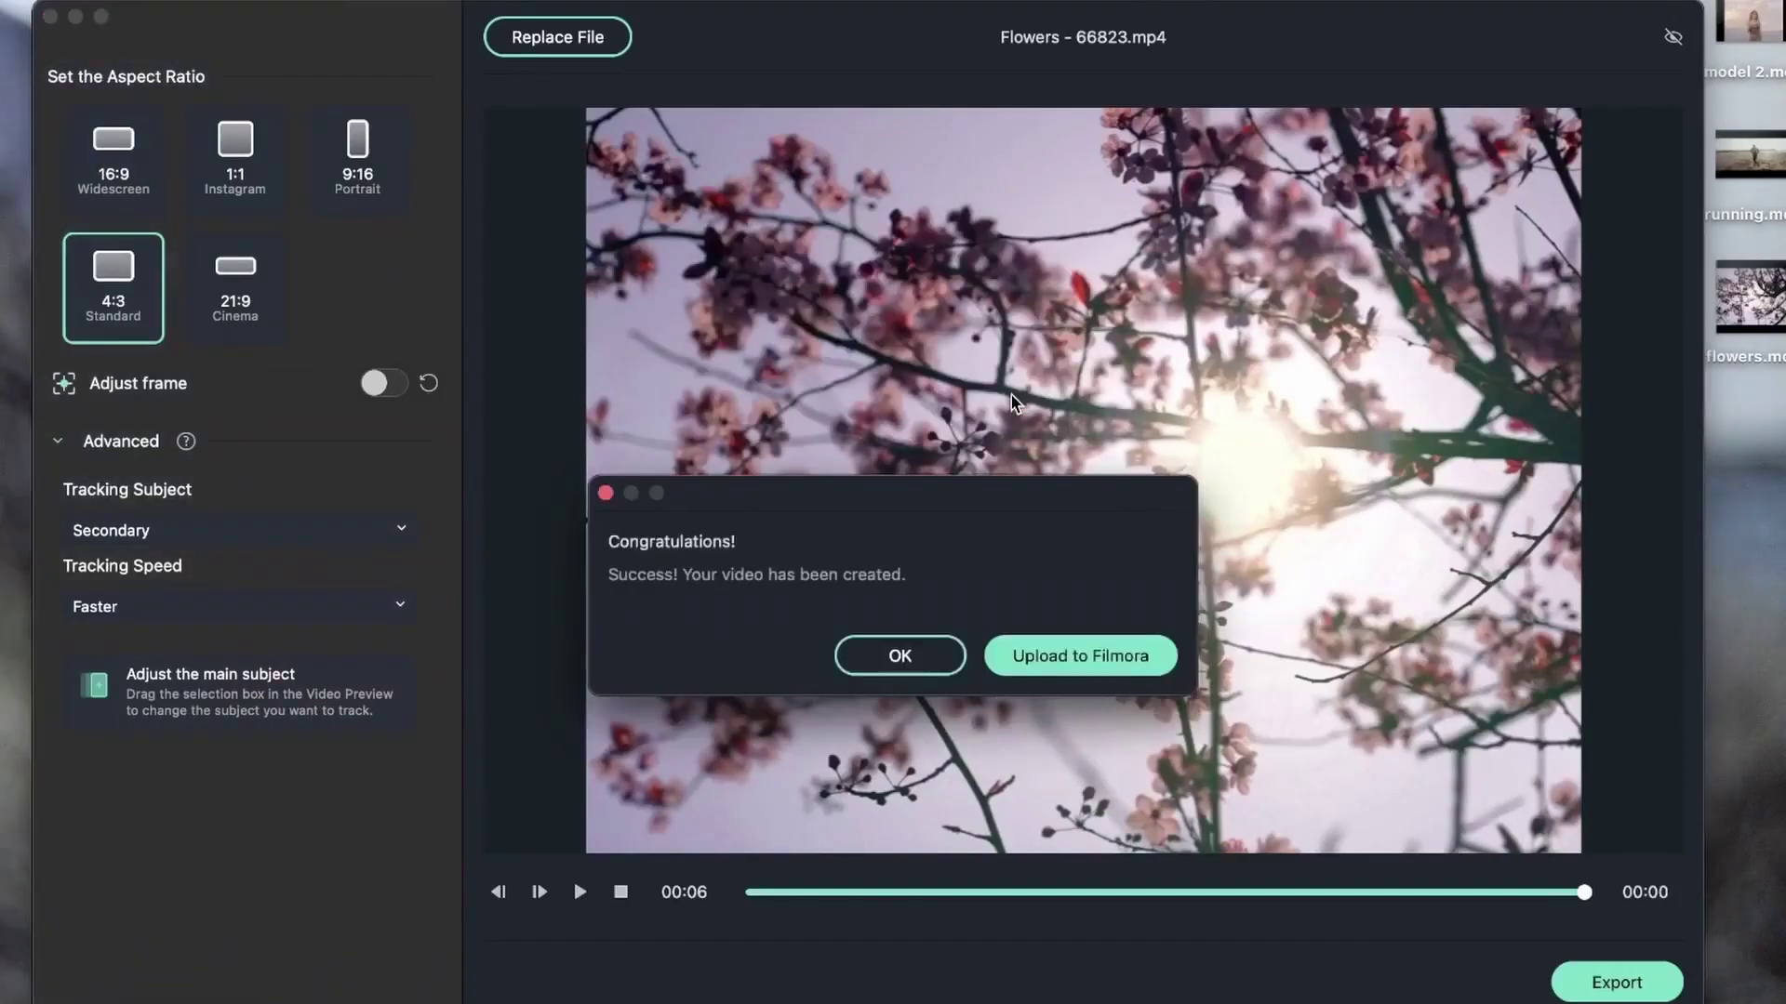
Step: Upload the flowers export to the Filmora editor and add it to the timeline
{"action": "left_click", "coordinate": [1109, 667]}
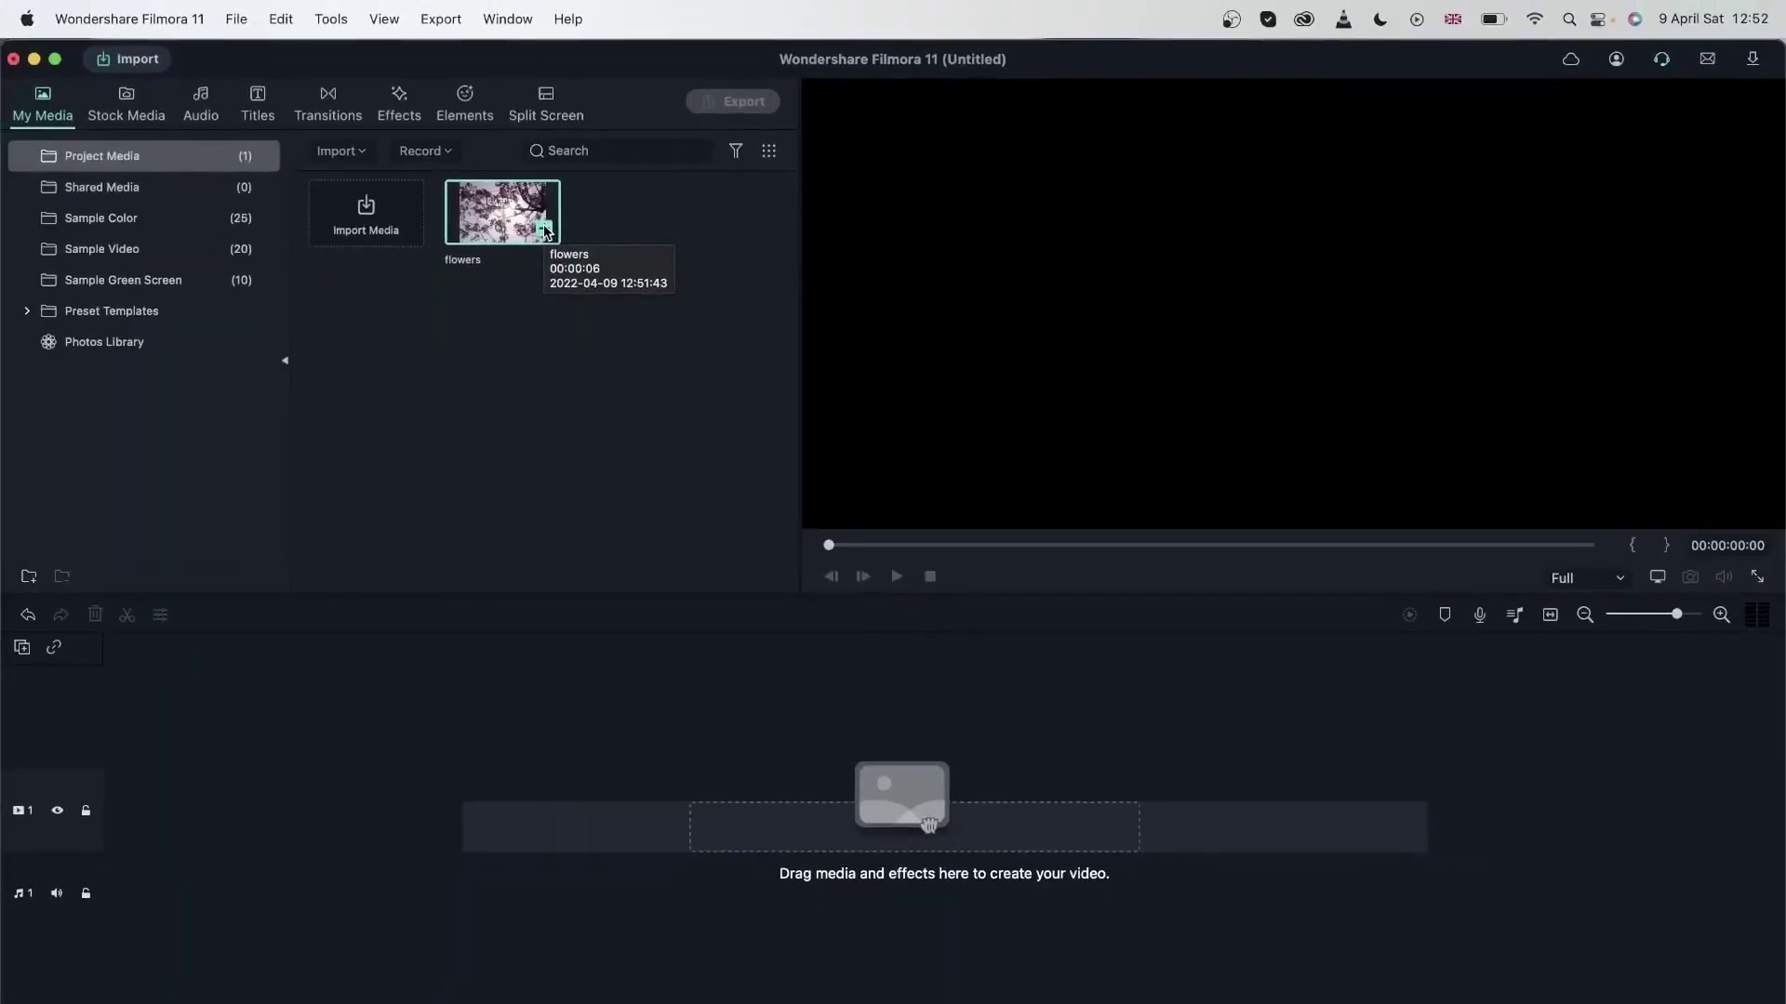
{"action": "left_click", "coordinate": [544, 229]}
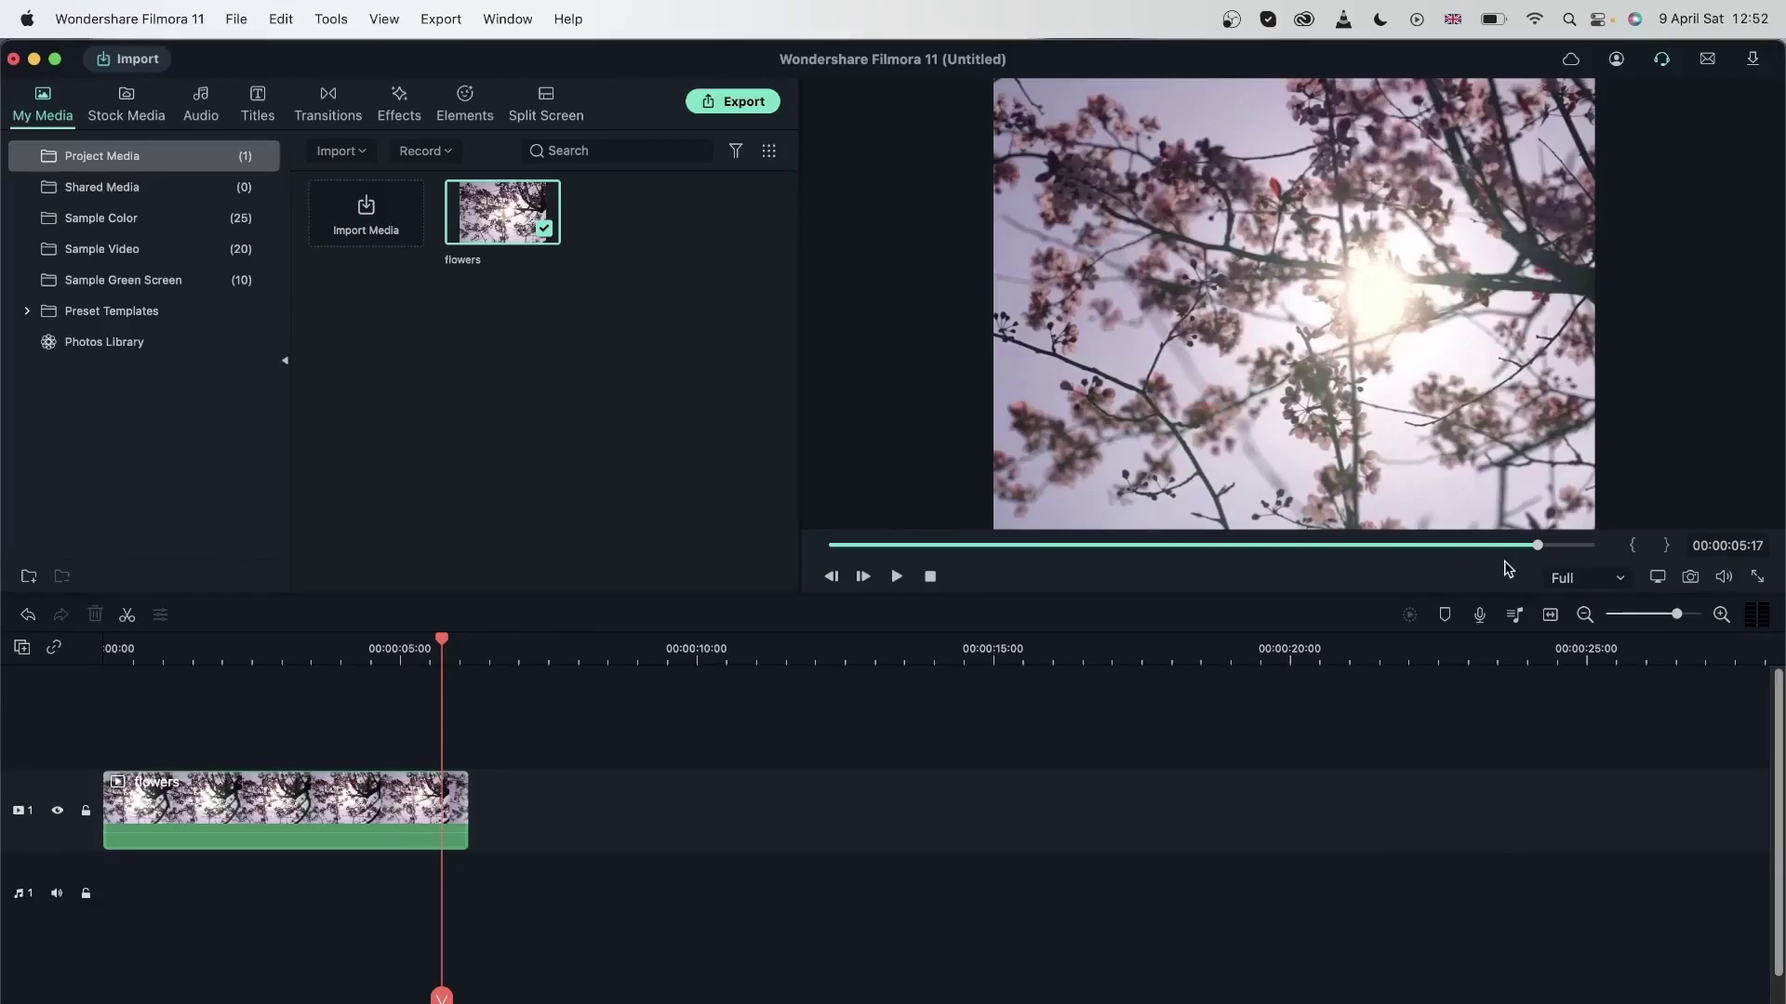
Step: Set the project aspect ratio to 4:3 Standard 960x720 and zoom the timeline in
{"action": "left_click", "coordinate": [1658, 582]}
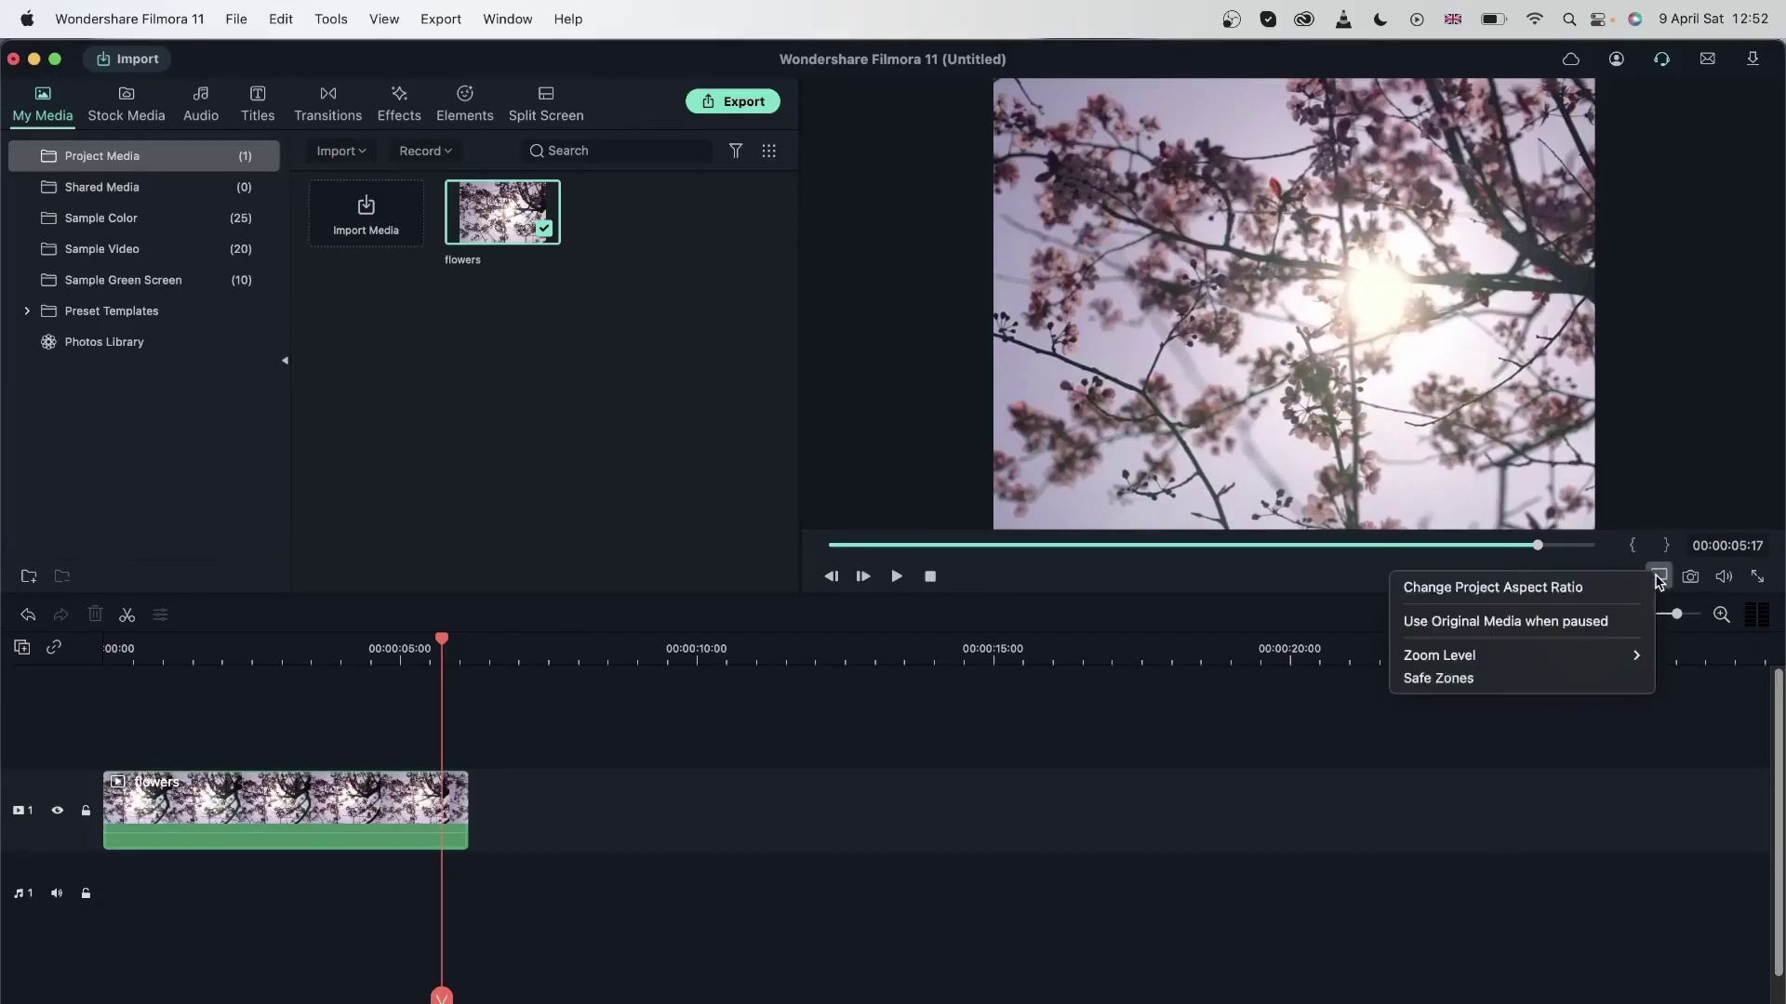
{"action": "left_click", "coordinate": [1571, 584]}
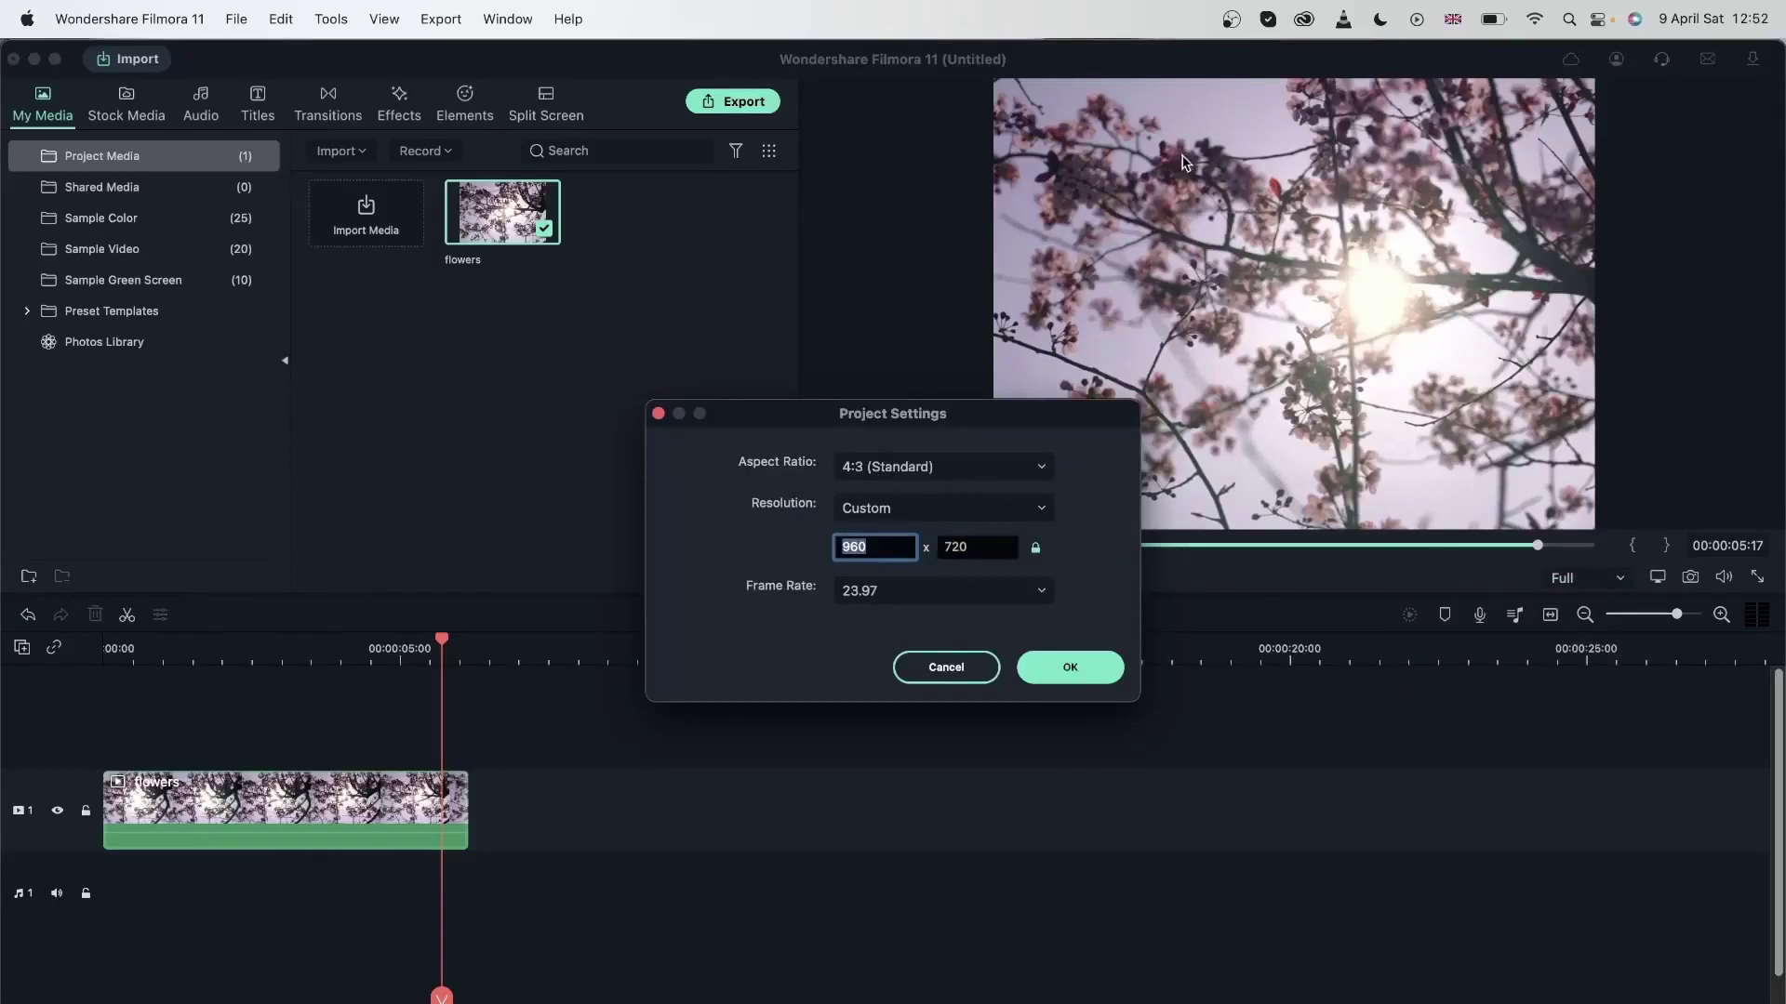
{"action": "left_click", "coordinate": [1095, 669]}
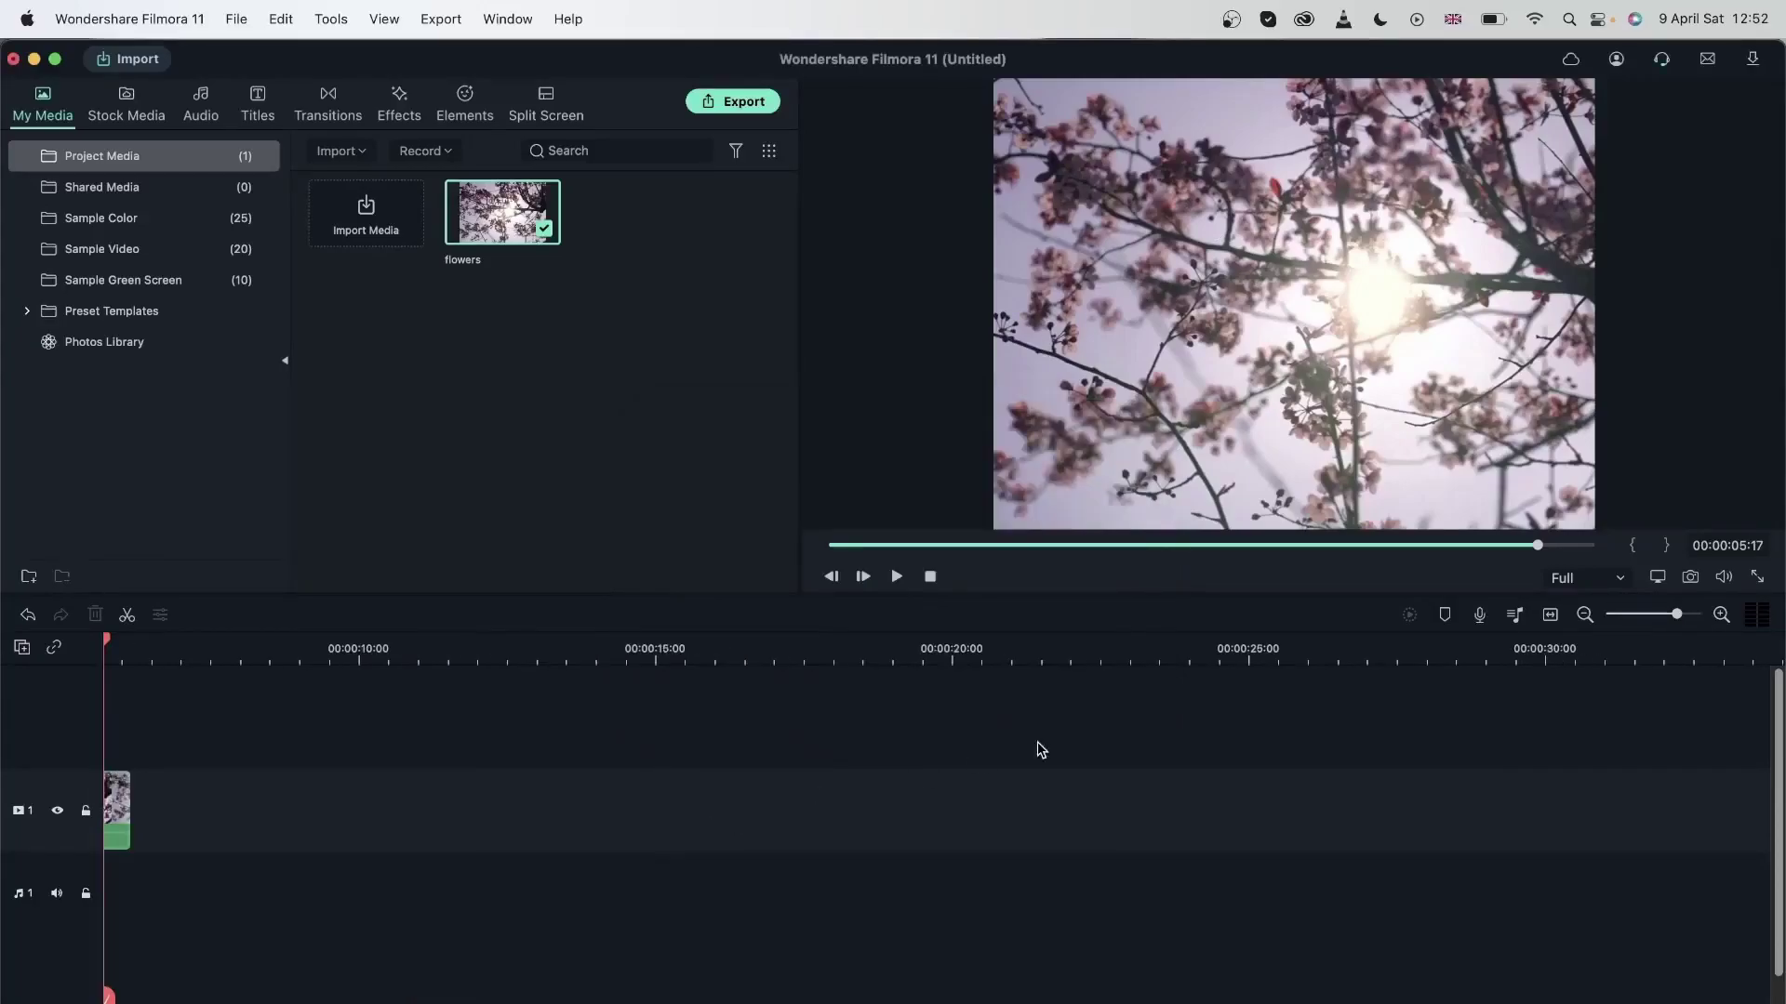
{"action": "left_click", "coordinate": [1584, 615]}
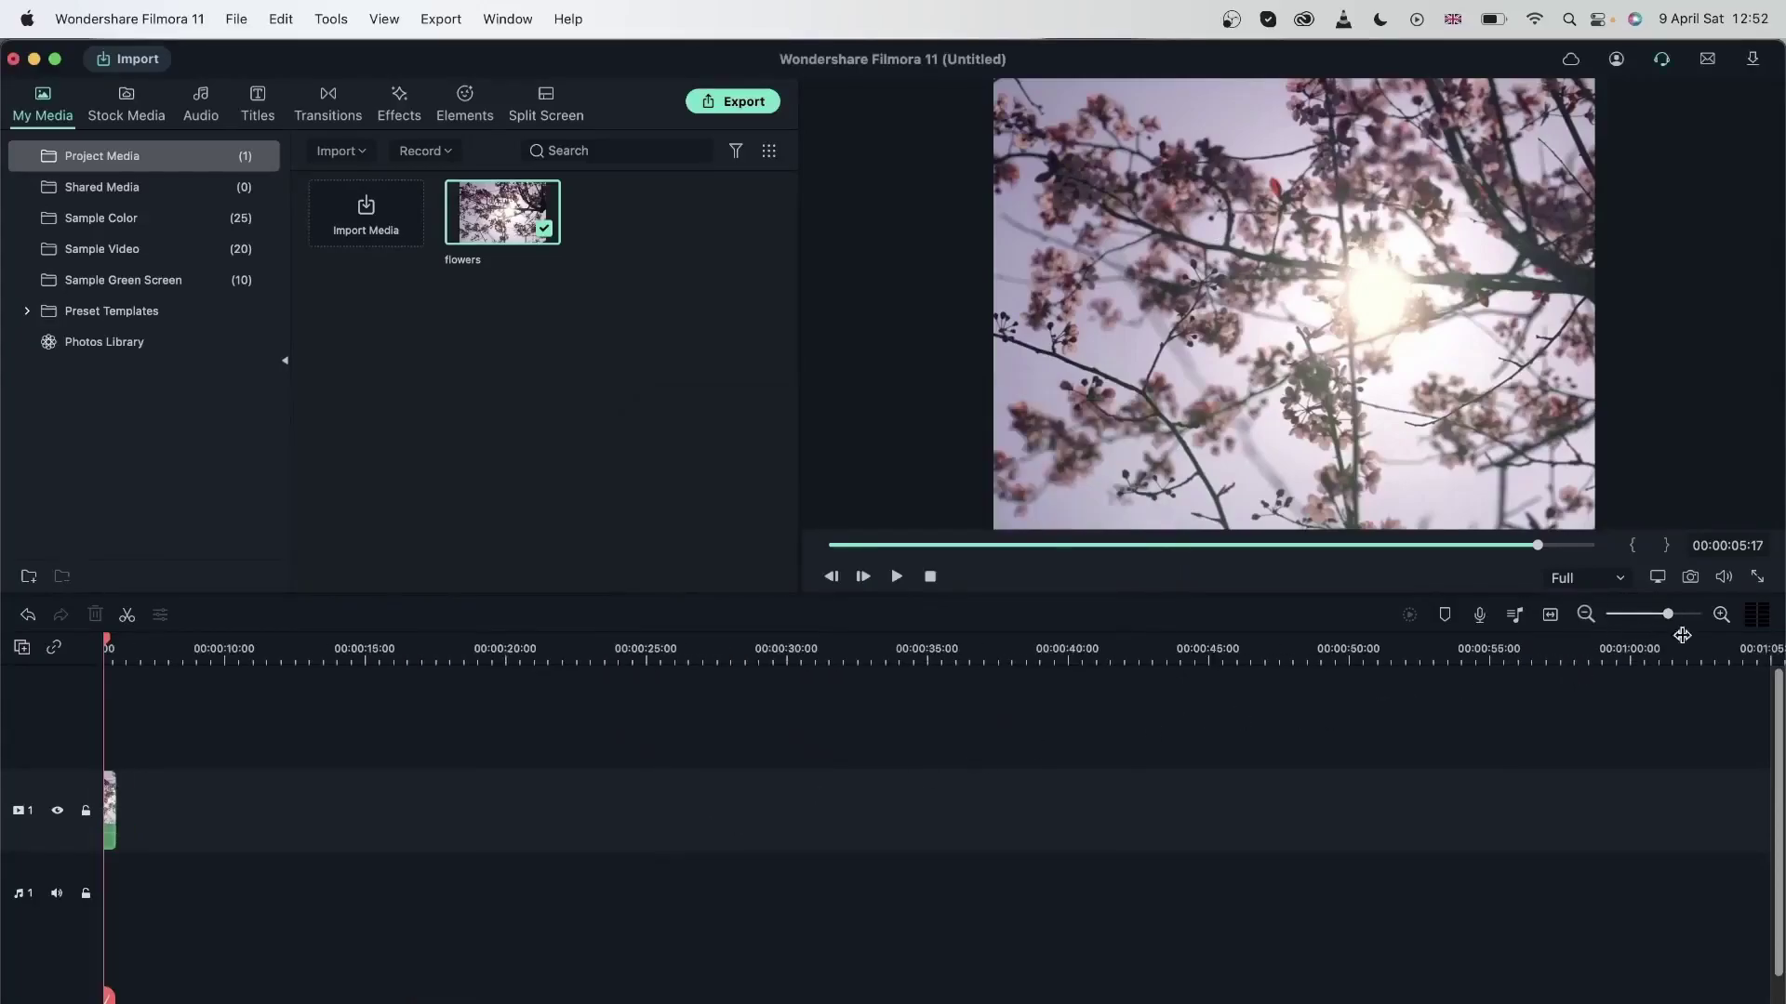
{"action": "left_click", "coordinate": [1720, 618]}
{"action": "left_click", "coordinate": [1721, 618]}
{"action": "left_click", "coordinate": [1721, 617]}
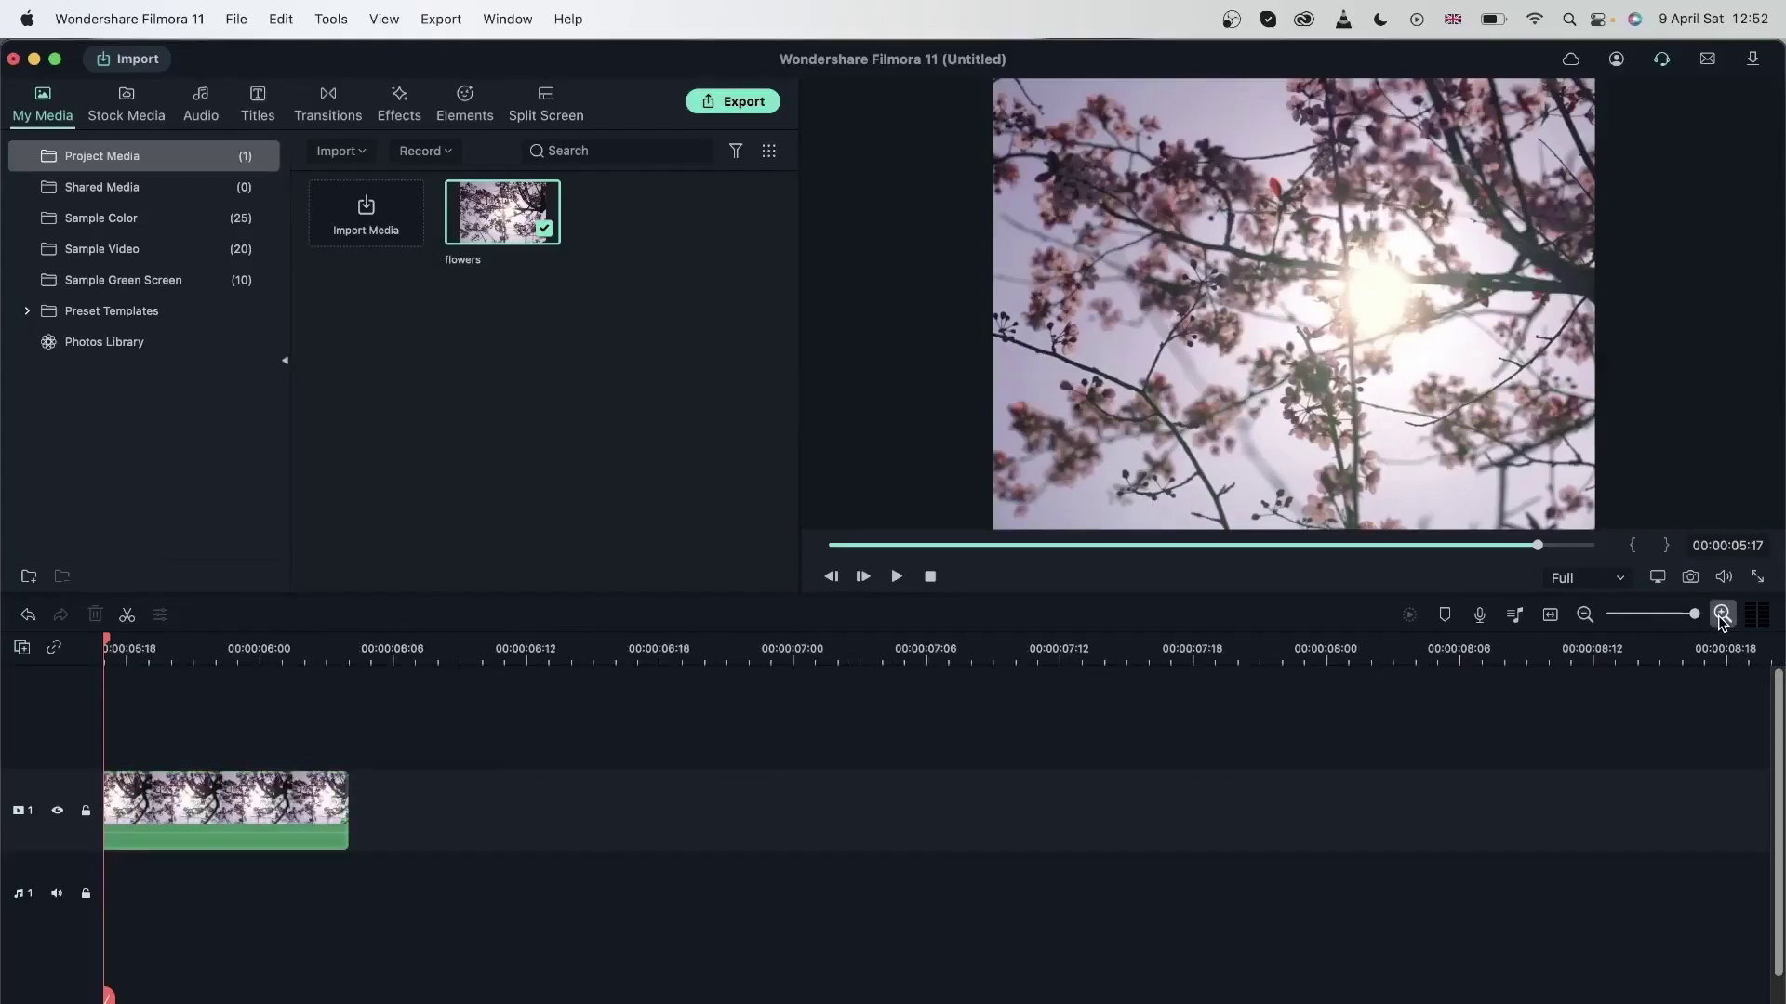
{"action": "left_click", "coordinate": [1720, 618]}
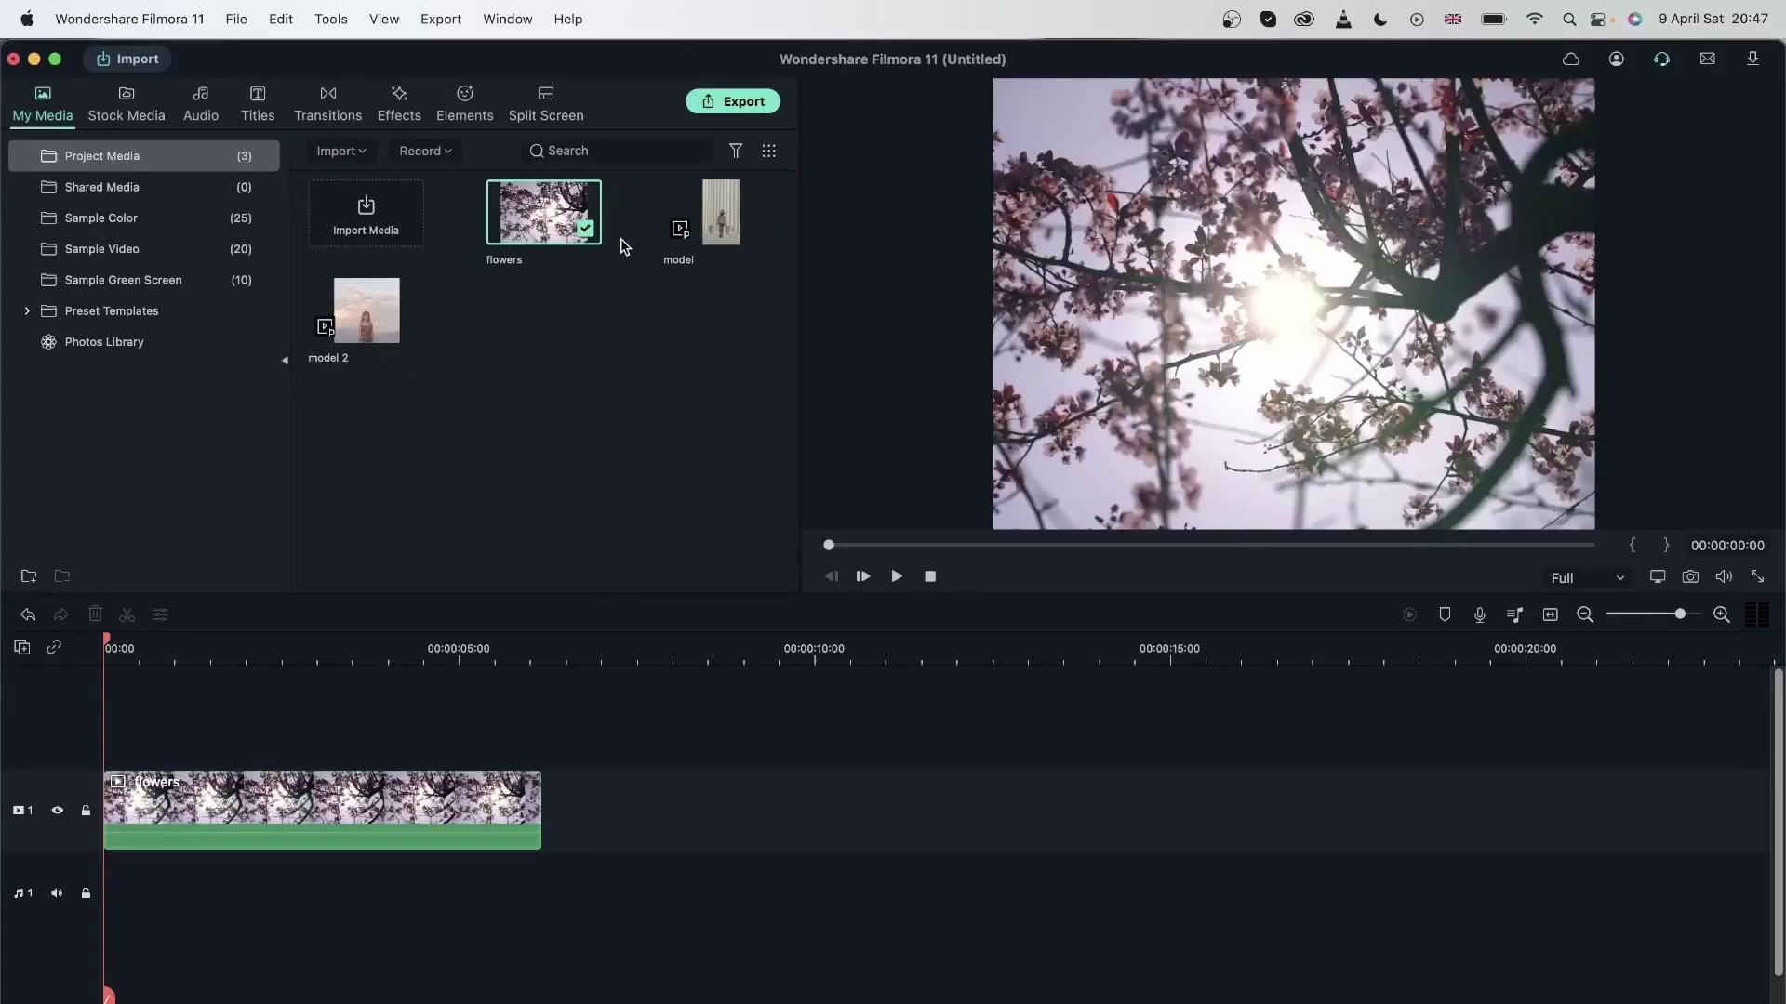
Step: Search Pixabay stock photos for 'background' and scroll through the results
{"action": "left_click", "coordinate": [596, 498]}
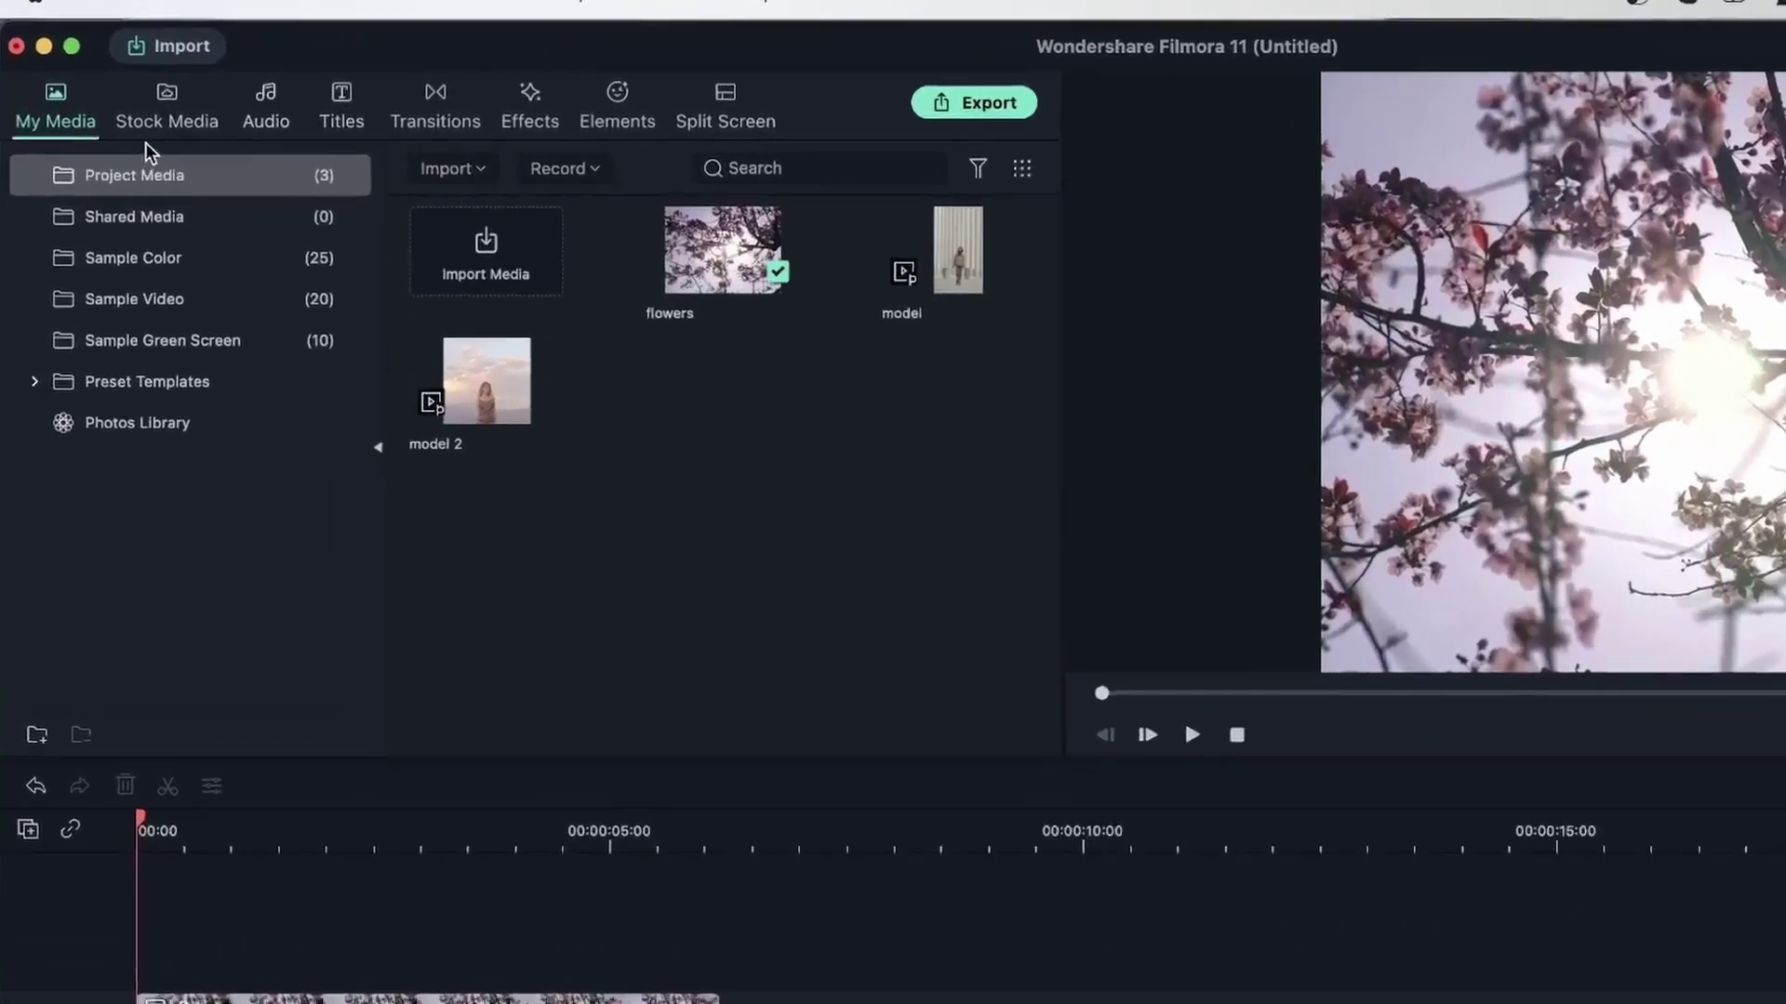
{"action": "left_click", "coordinate": [126, 105]}
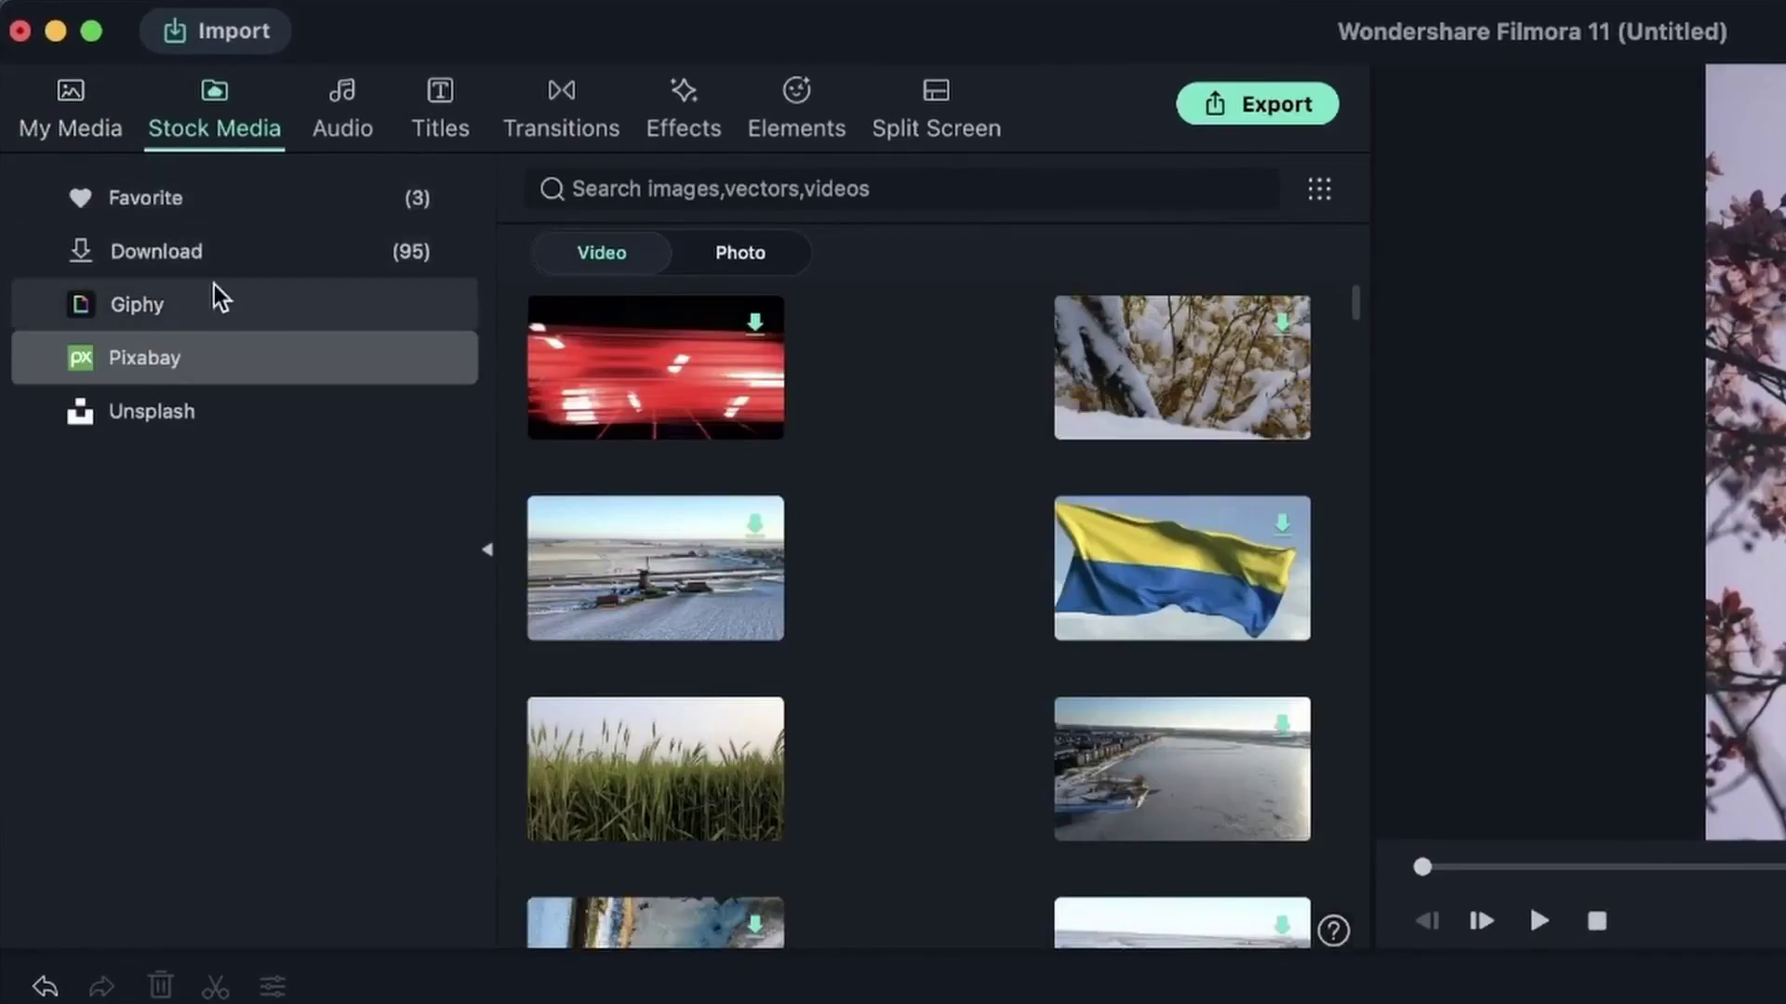
{"action": "left_click", "coordinate": [772, 252]}
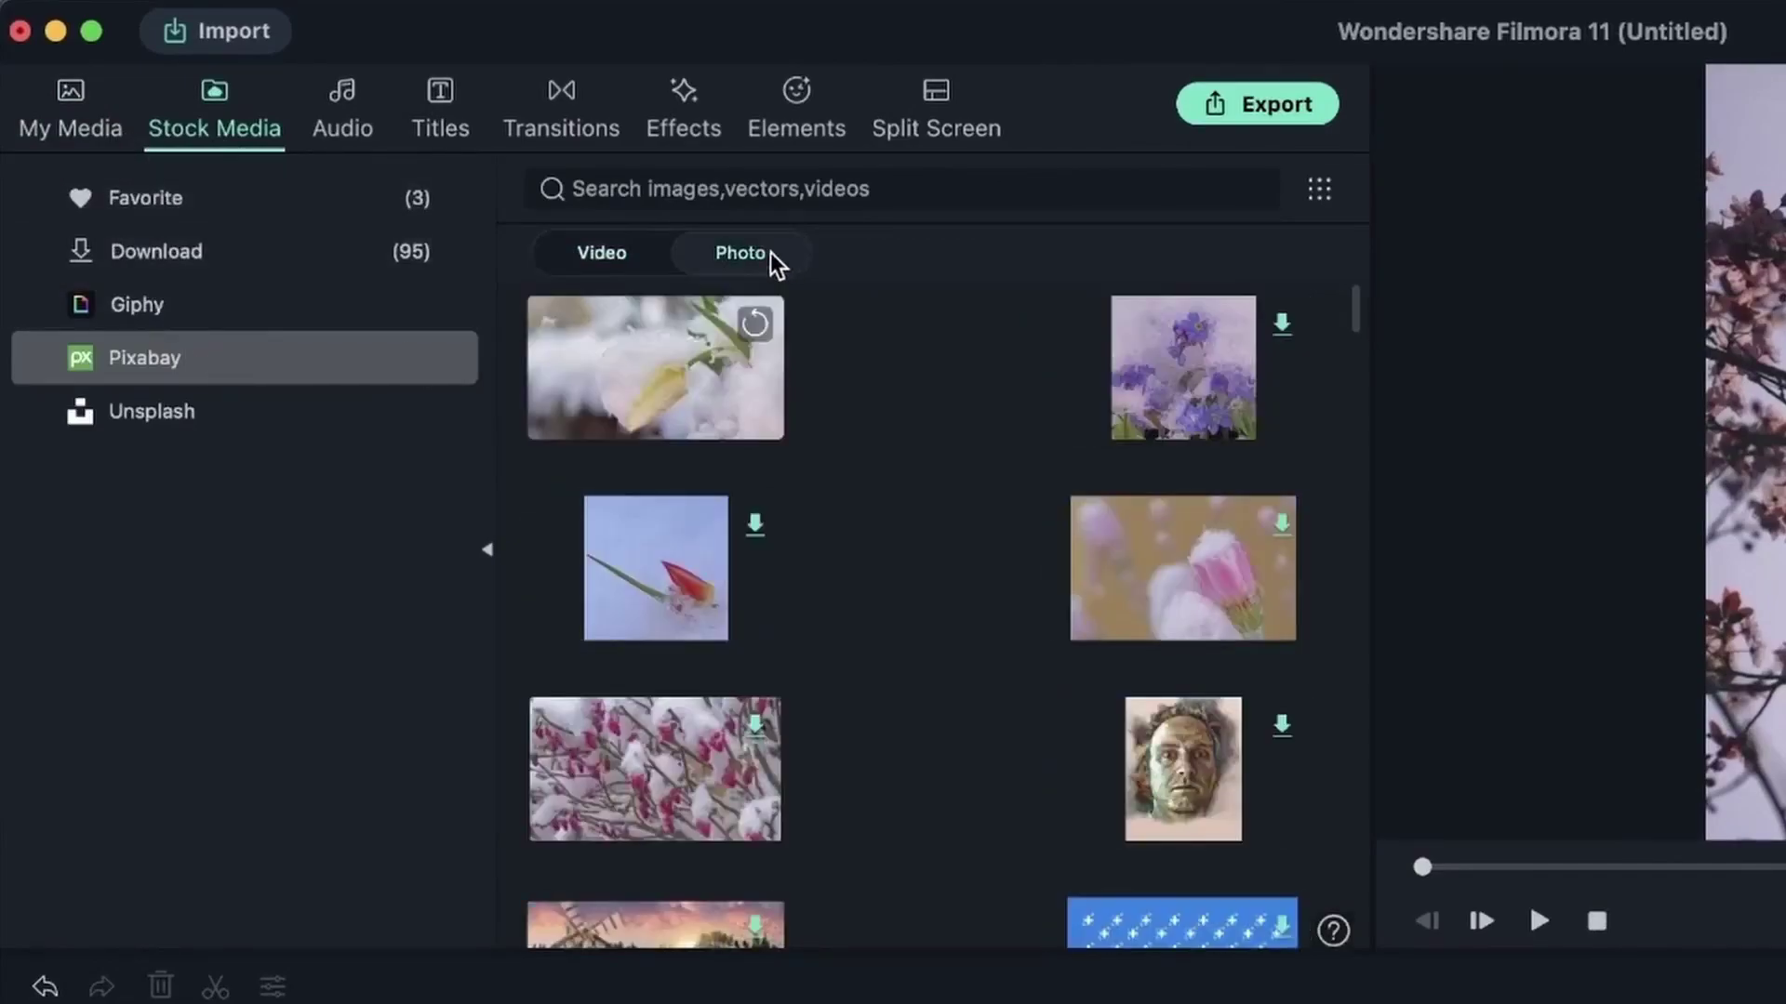
{"action": "left_click", "coordinate": [766, 170]}
{"action": "type", "text": "b"}
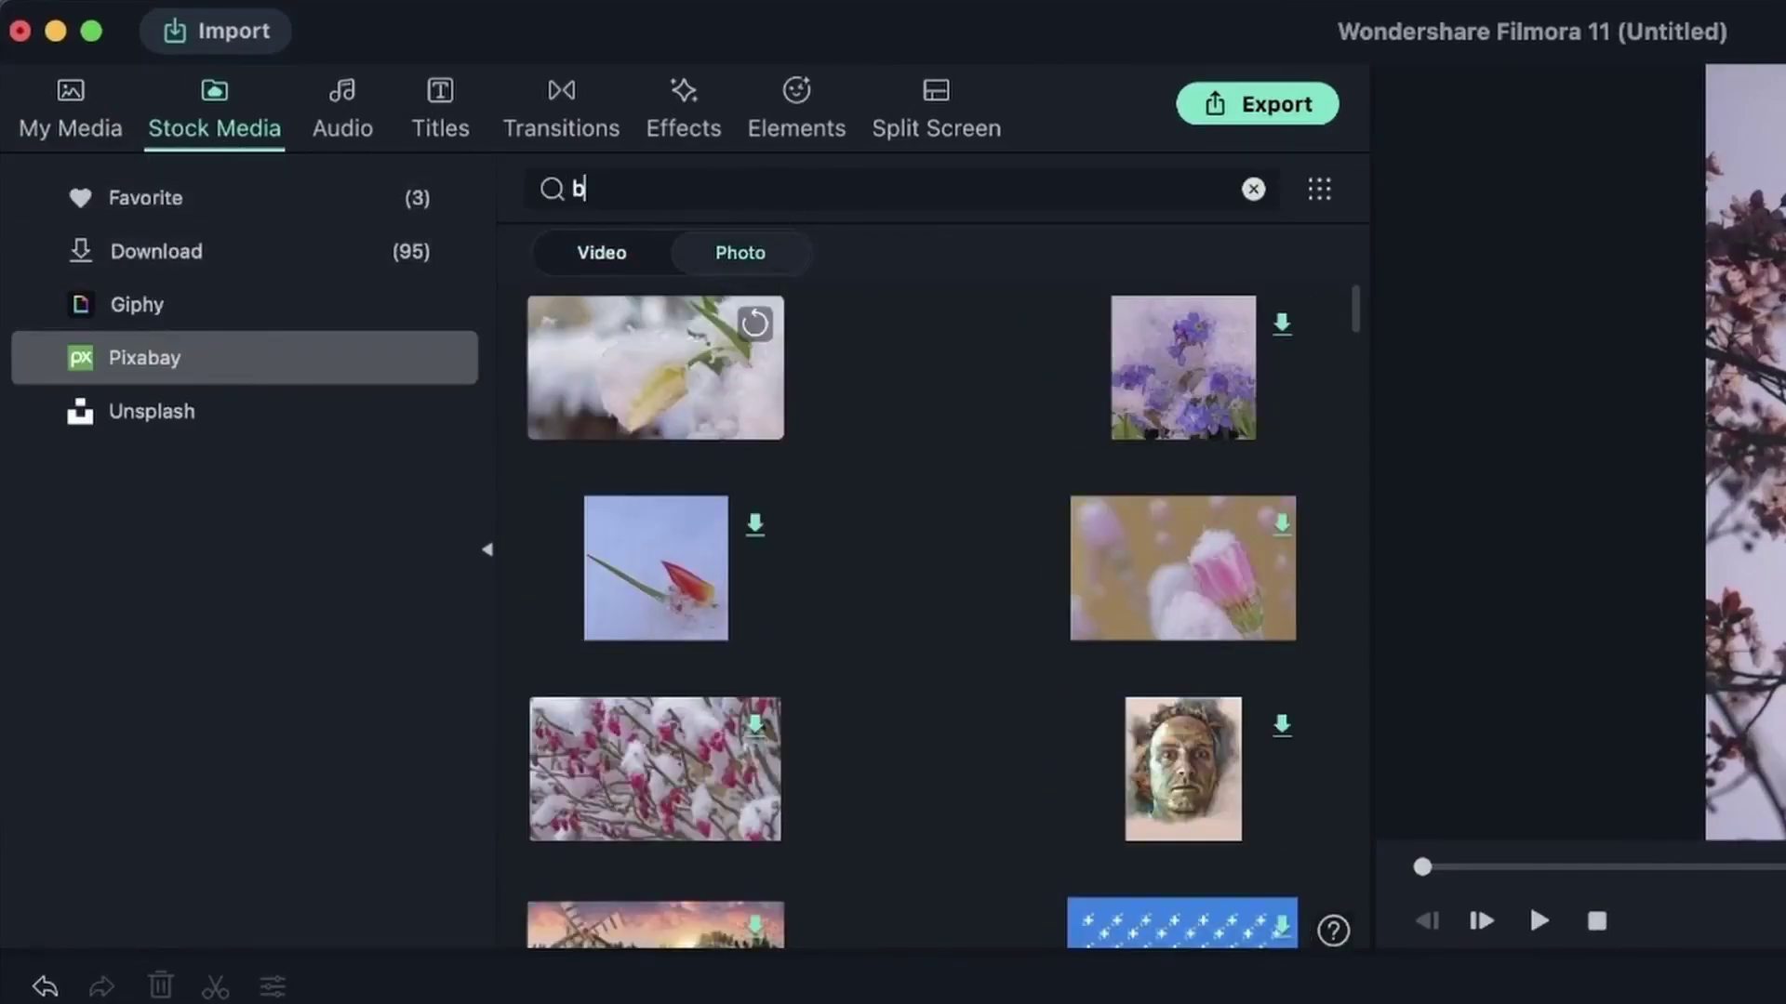
{"action": "type", "text": "ackground"}
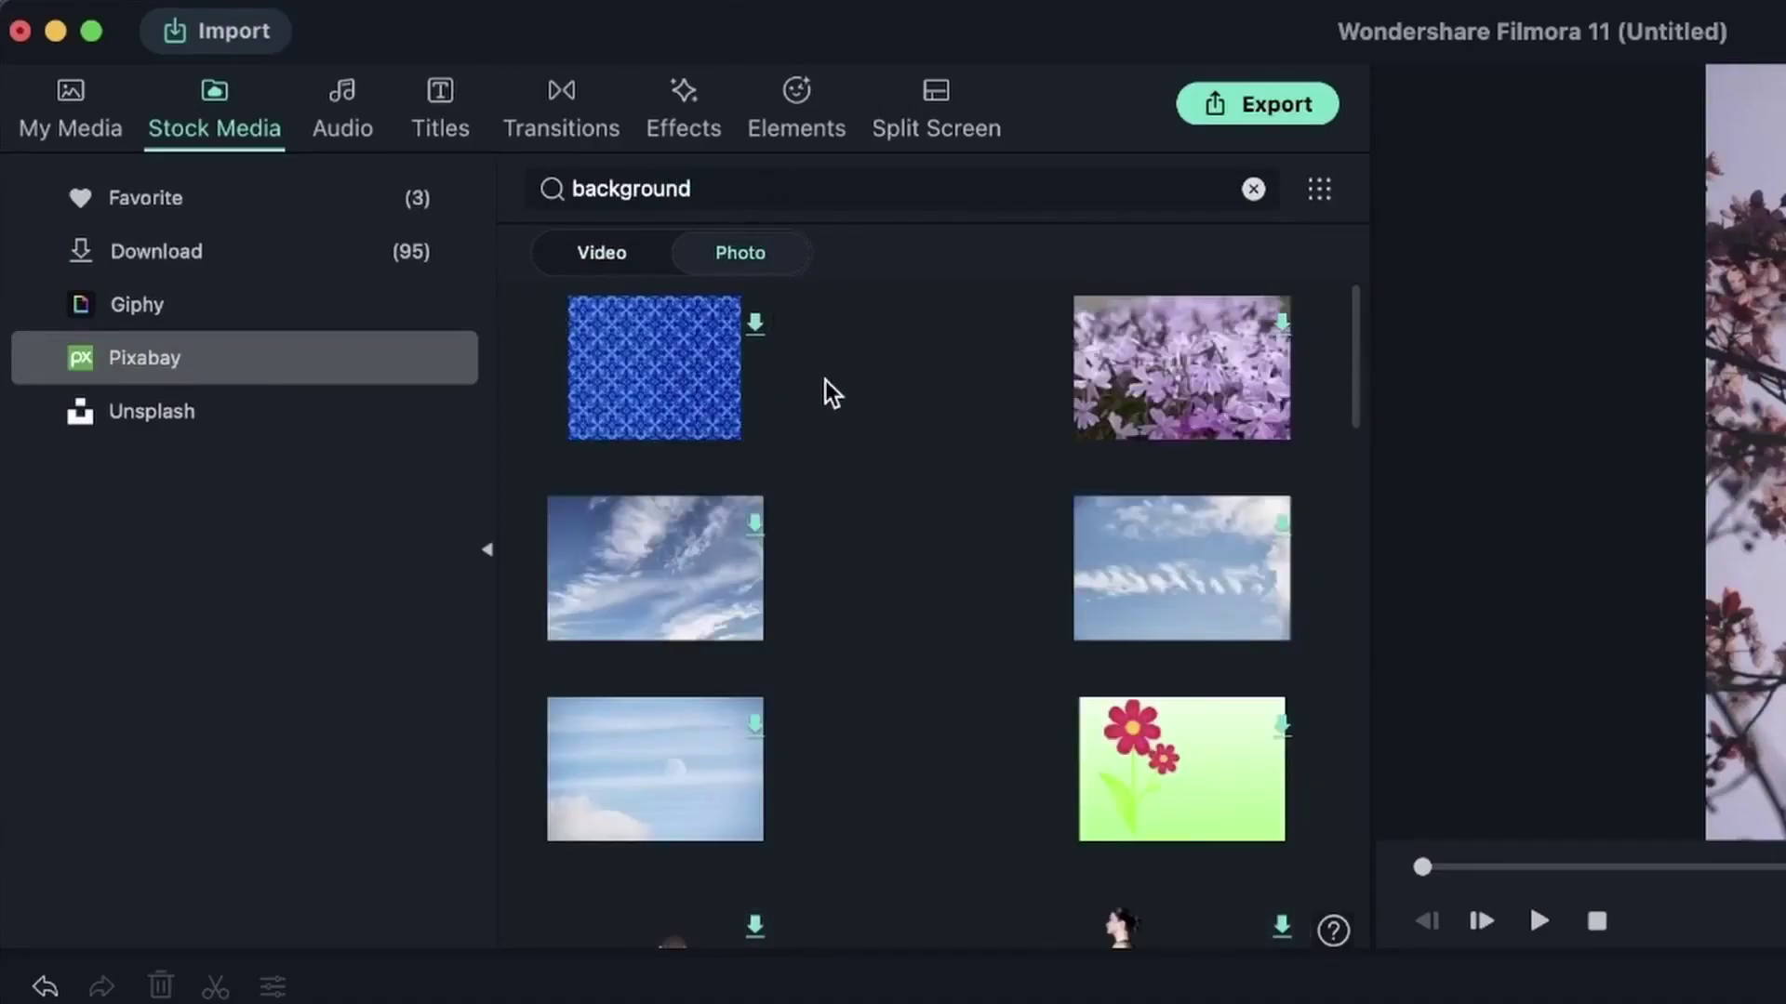
{"action": "scroll", "coordinate": [909, 755], "scroll_direction": "down", "scroll_amount": 12}
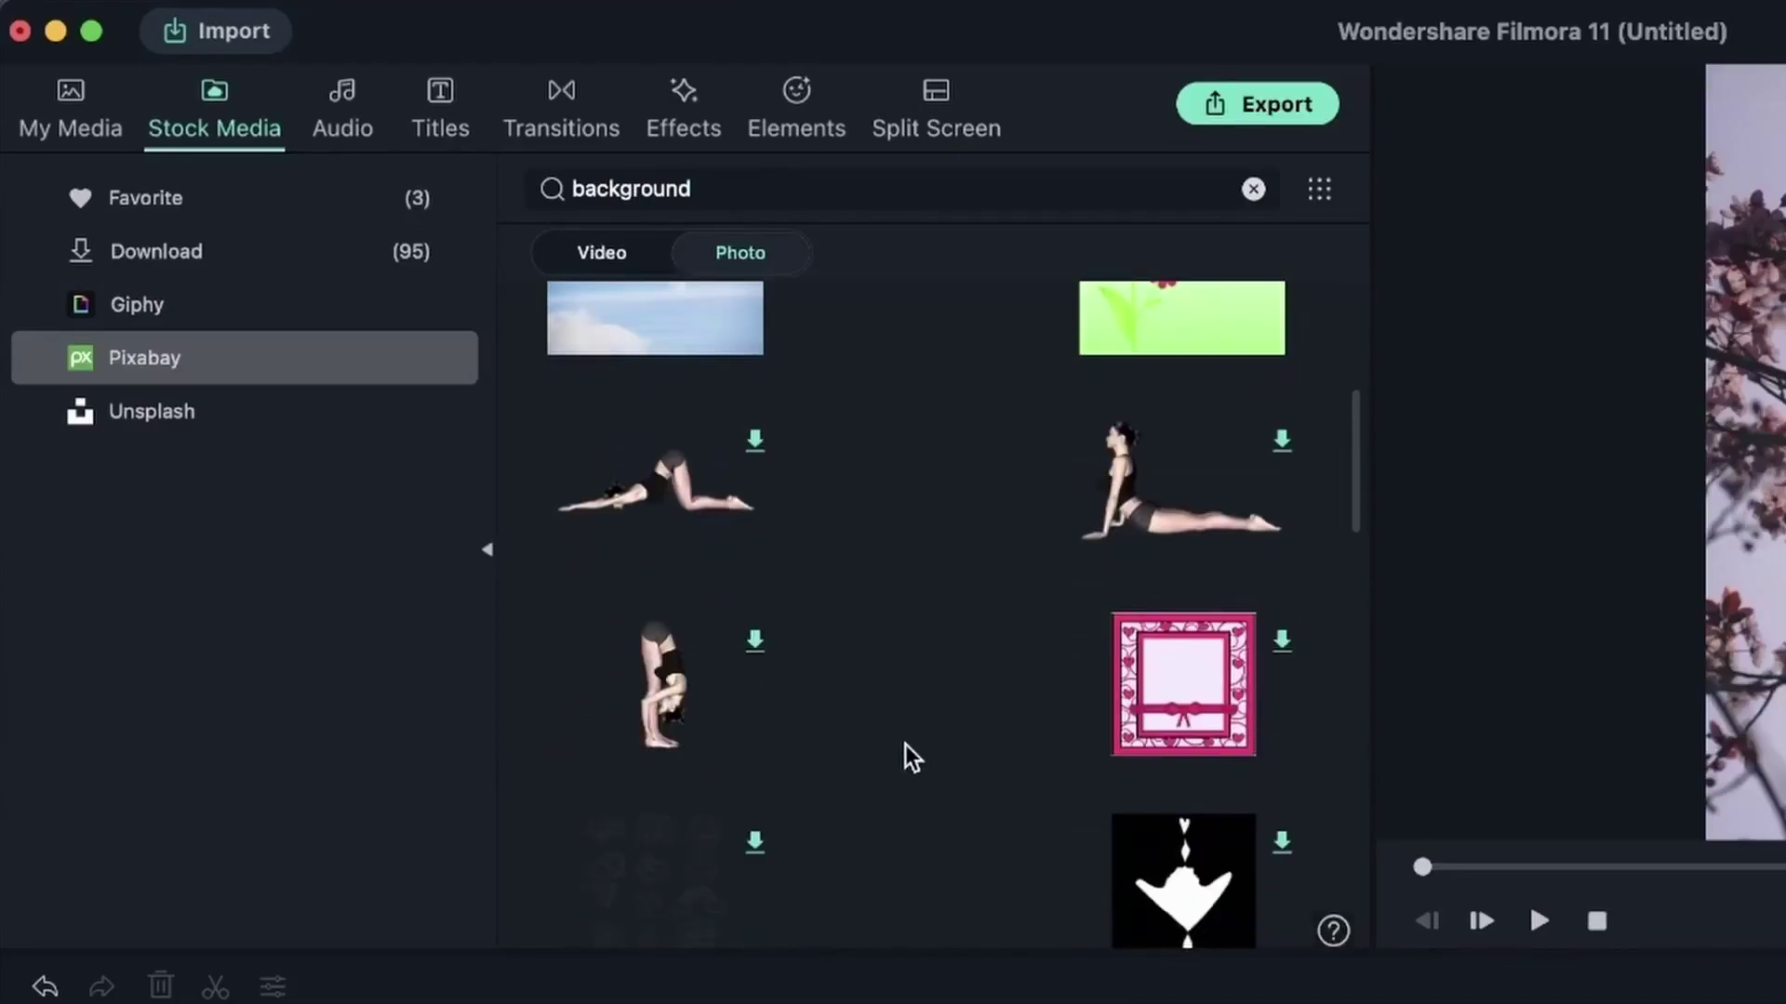
{"action": "scroll", "coordinate": [906, 746], "scroll_direction": "down", "scroll_amount": 4}
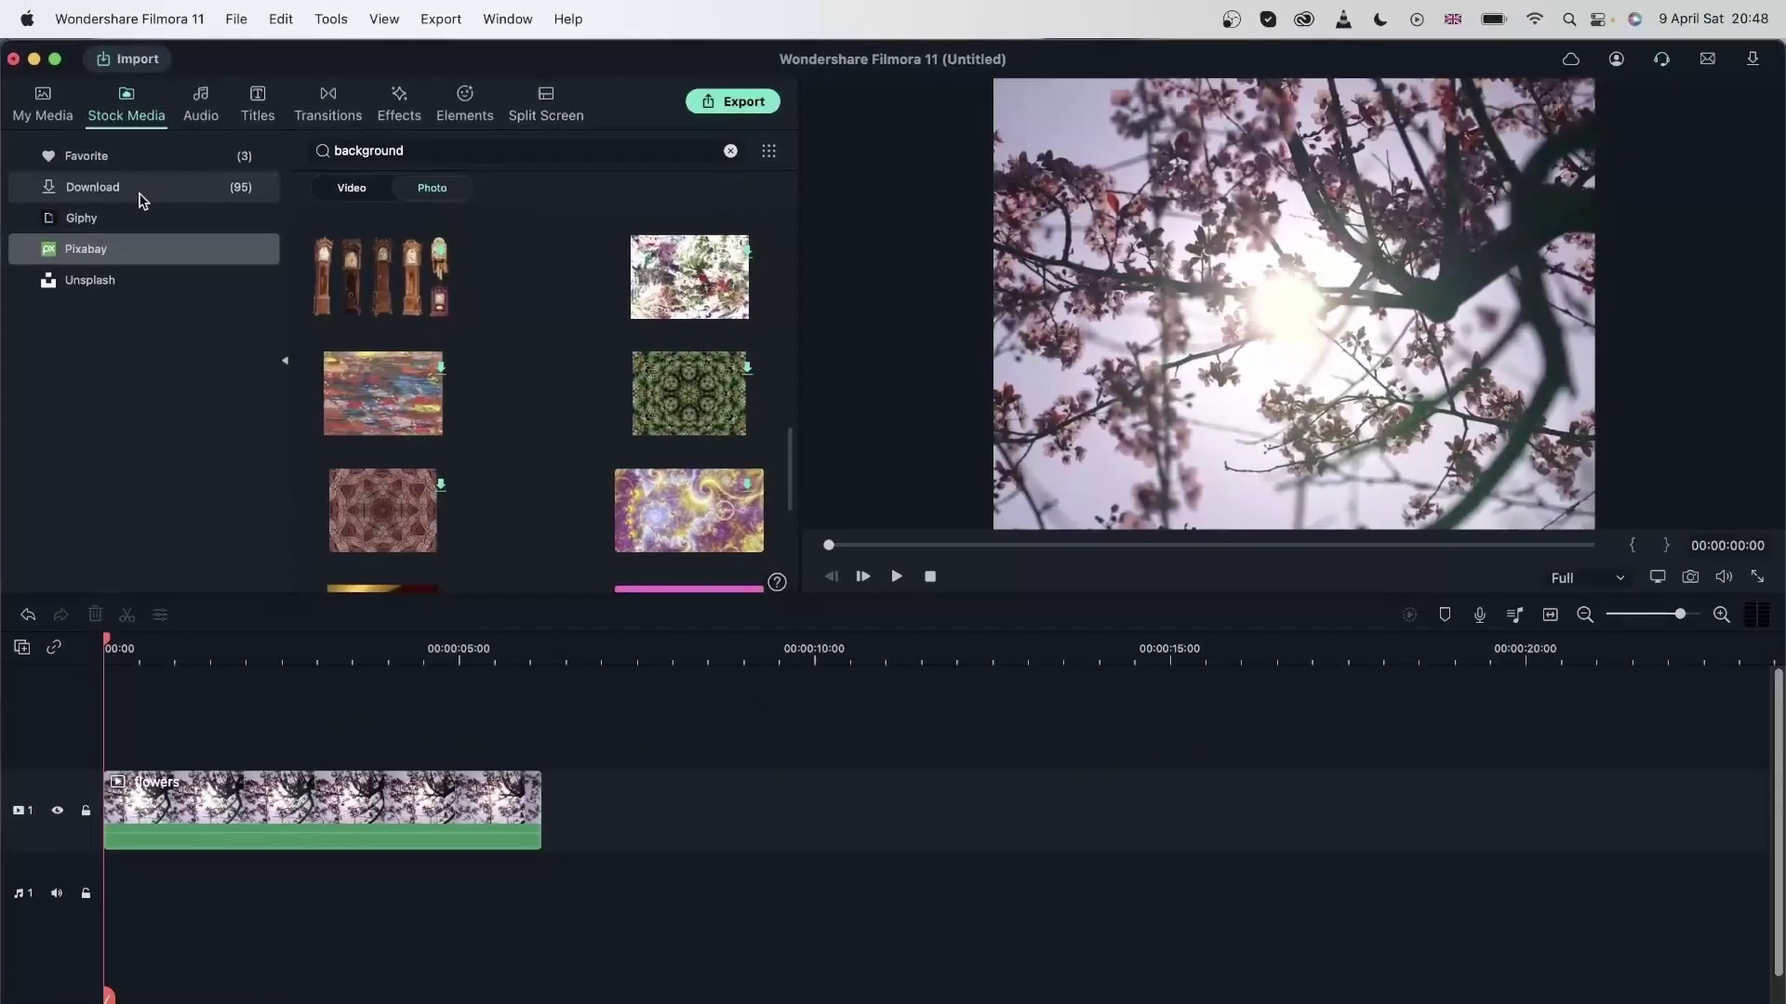
Step: Check the downloaded white music-note image's properties and preview it
{"action": "left_click", "coordinate": [214, 253]}
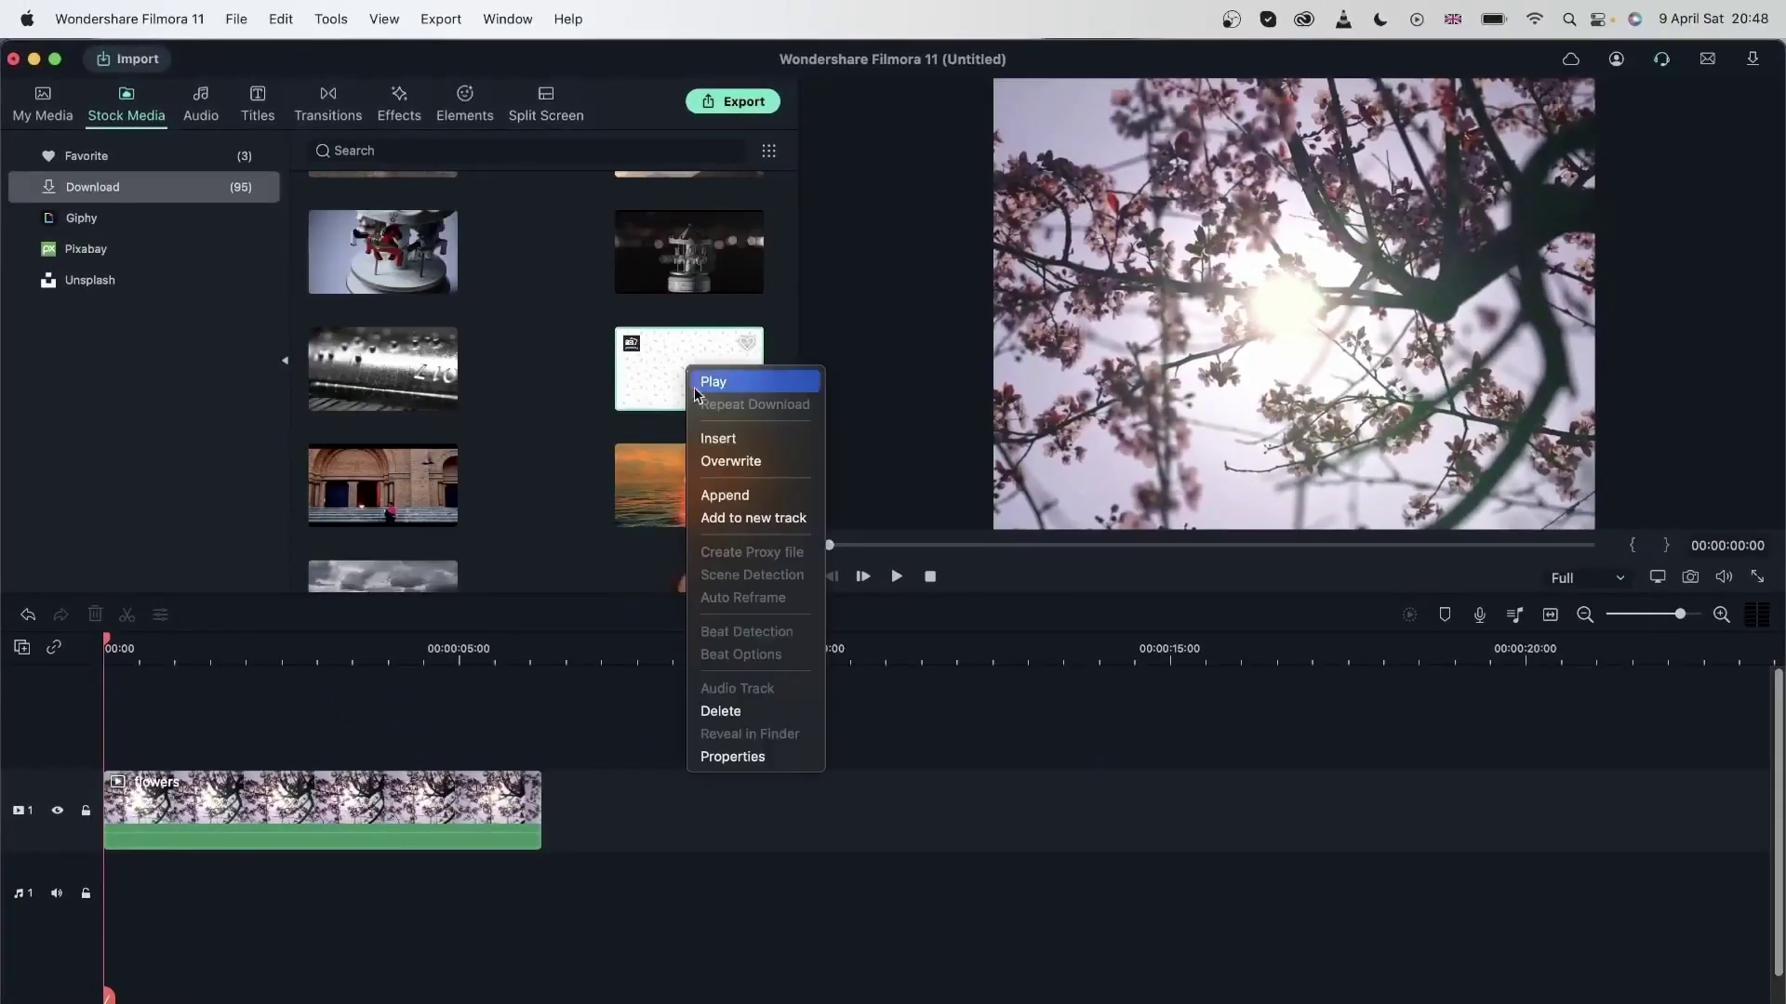
{"action": "right_click", "coordinate": [688, 368]}
{"action": "left_click", "coordinate": [770, 758]}
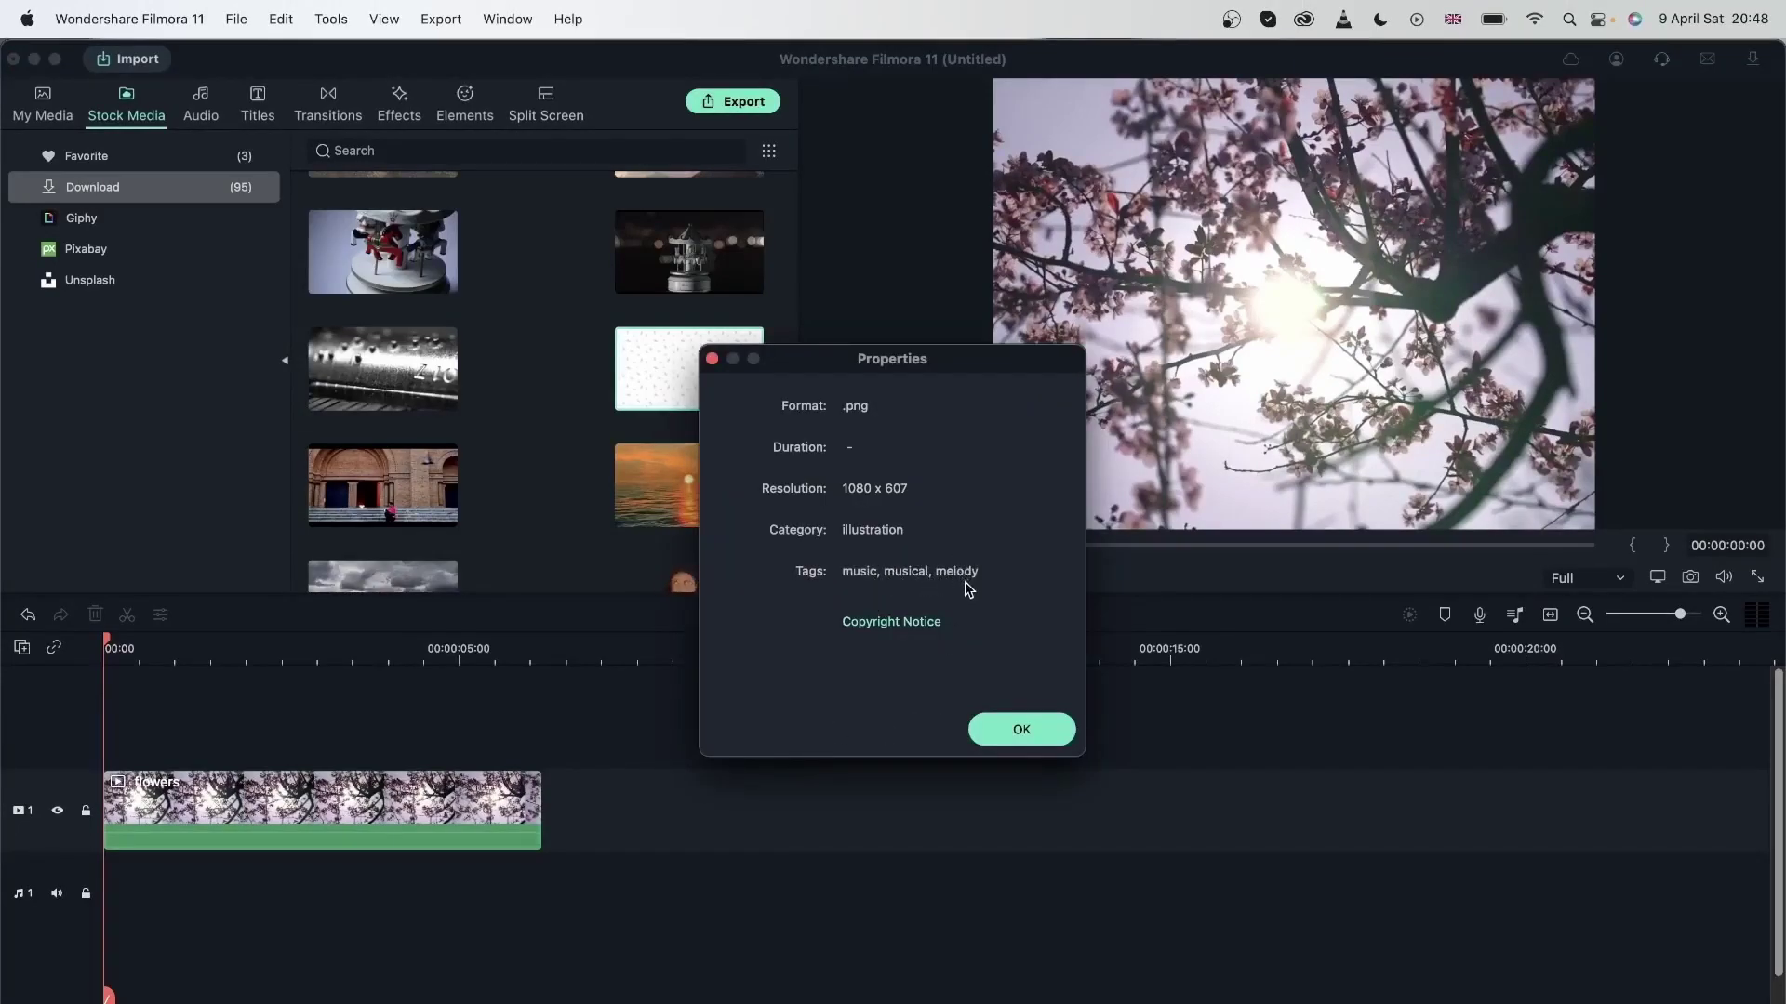
{"action": "left_click", "coordinate": [1010, 740]}
{"action": "double_click", "coordinate": [684, 372]}
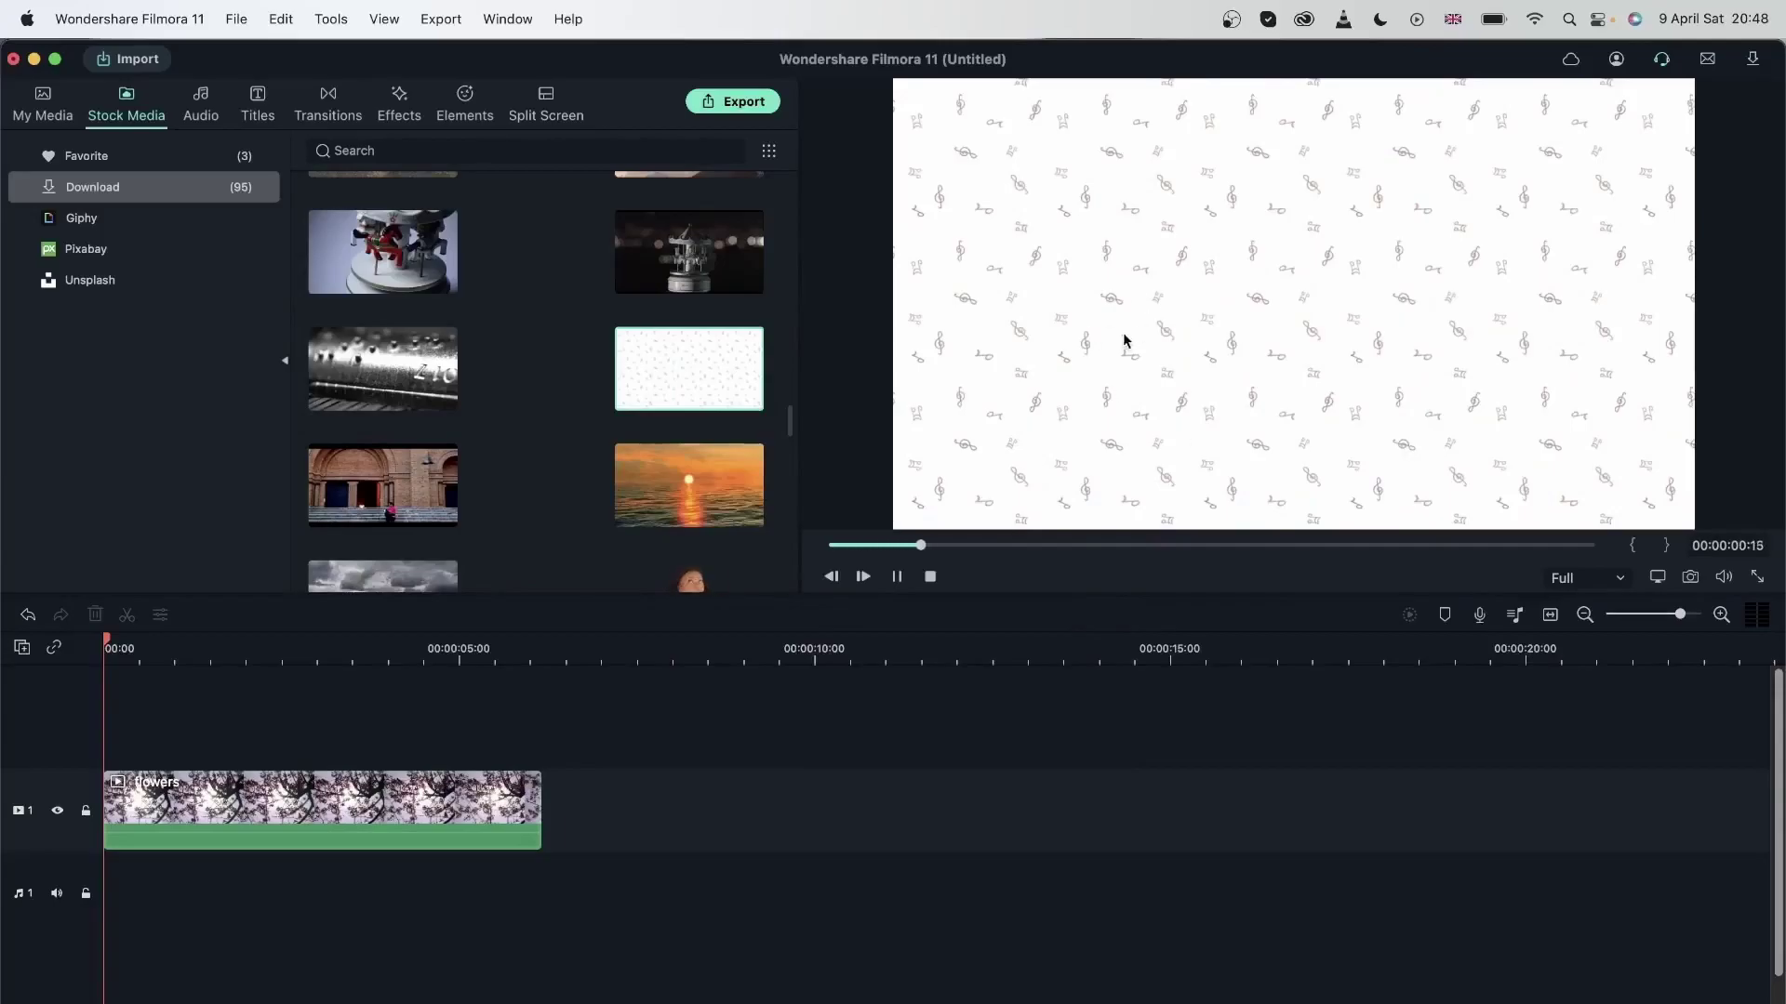
Step: Delete the flowers clip and put the music-note image on the timeline in its place
{"action": "left_click", "coordinate": [252, 818]}
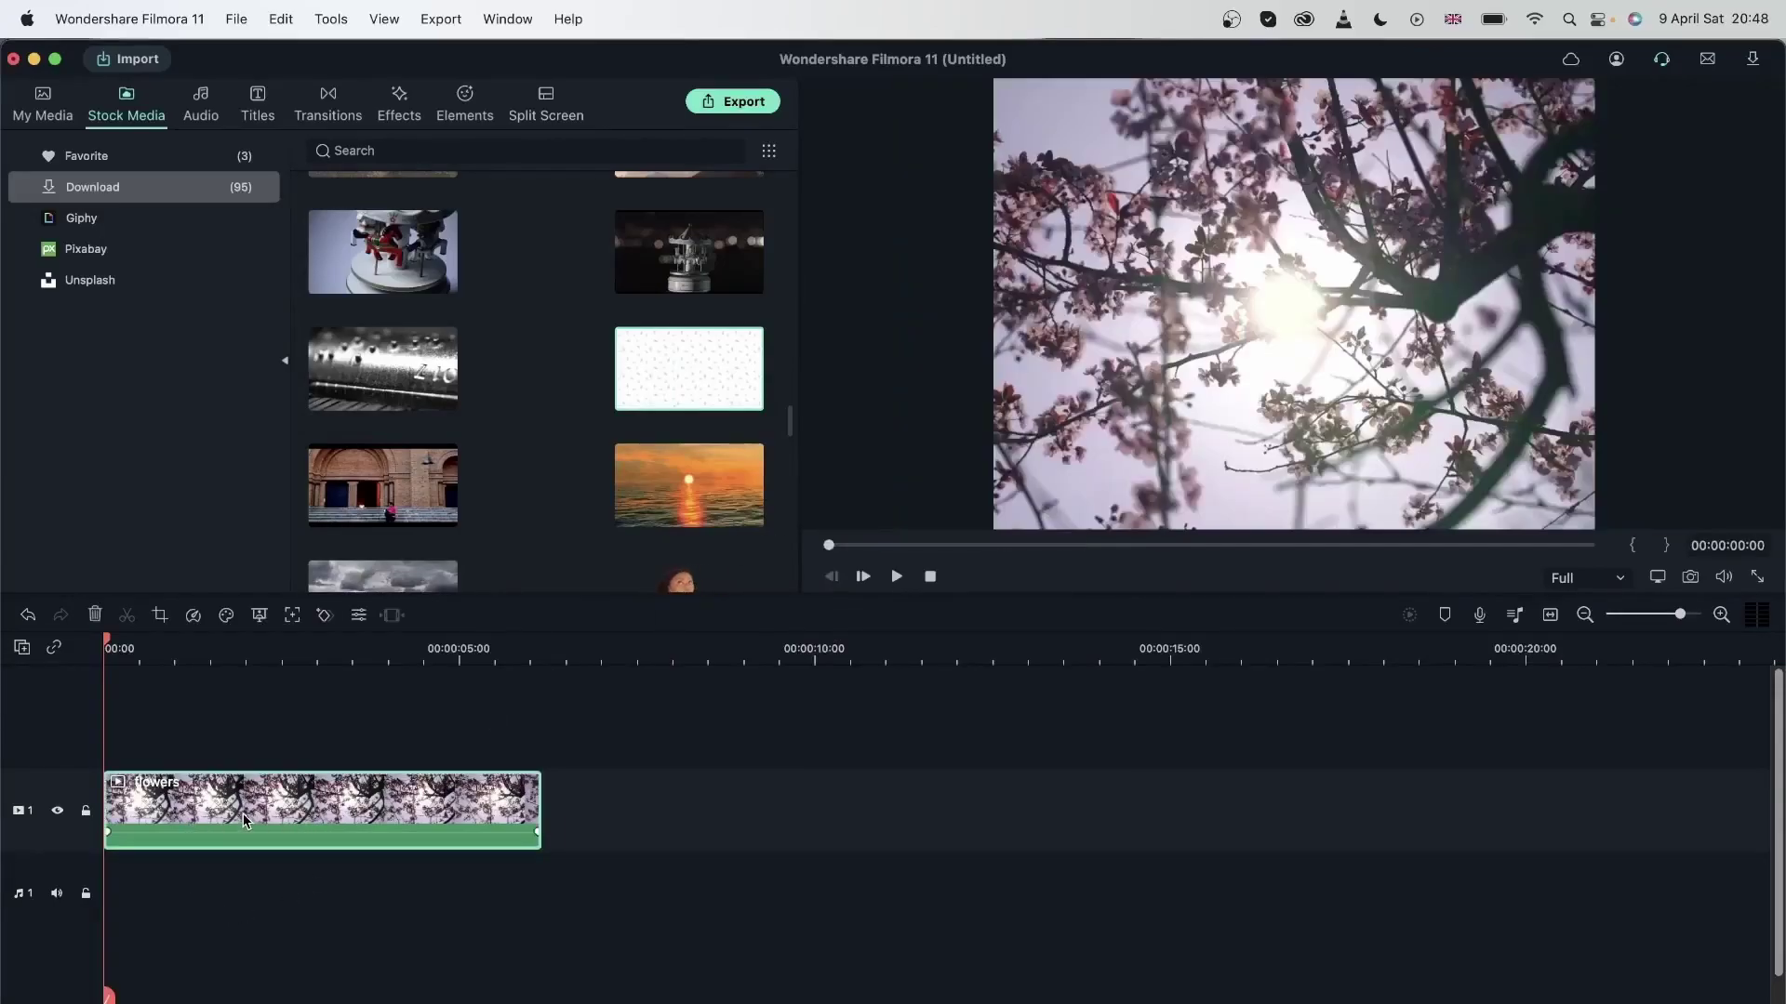
{"action": "key", "text": "Delete"}
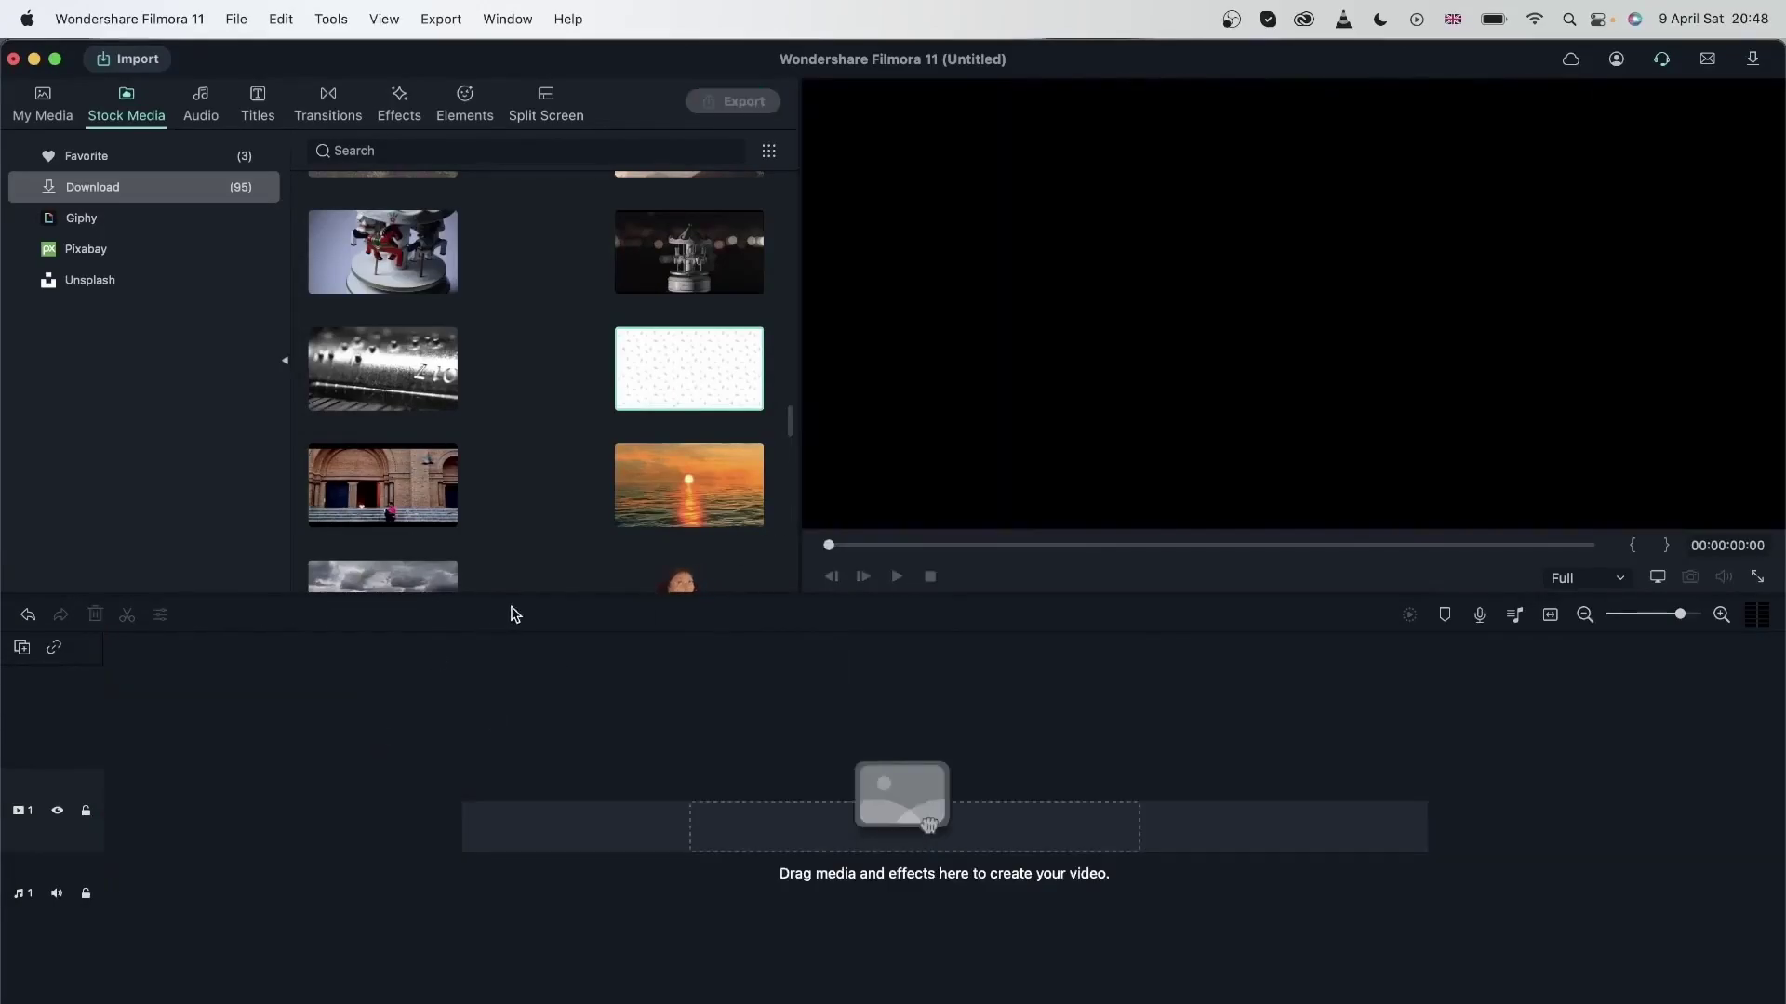
{"action": "left_click_drag", "start_coordinate": [692, 381], "coordinate": [37, 823]}
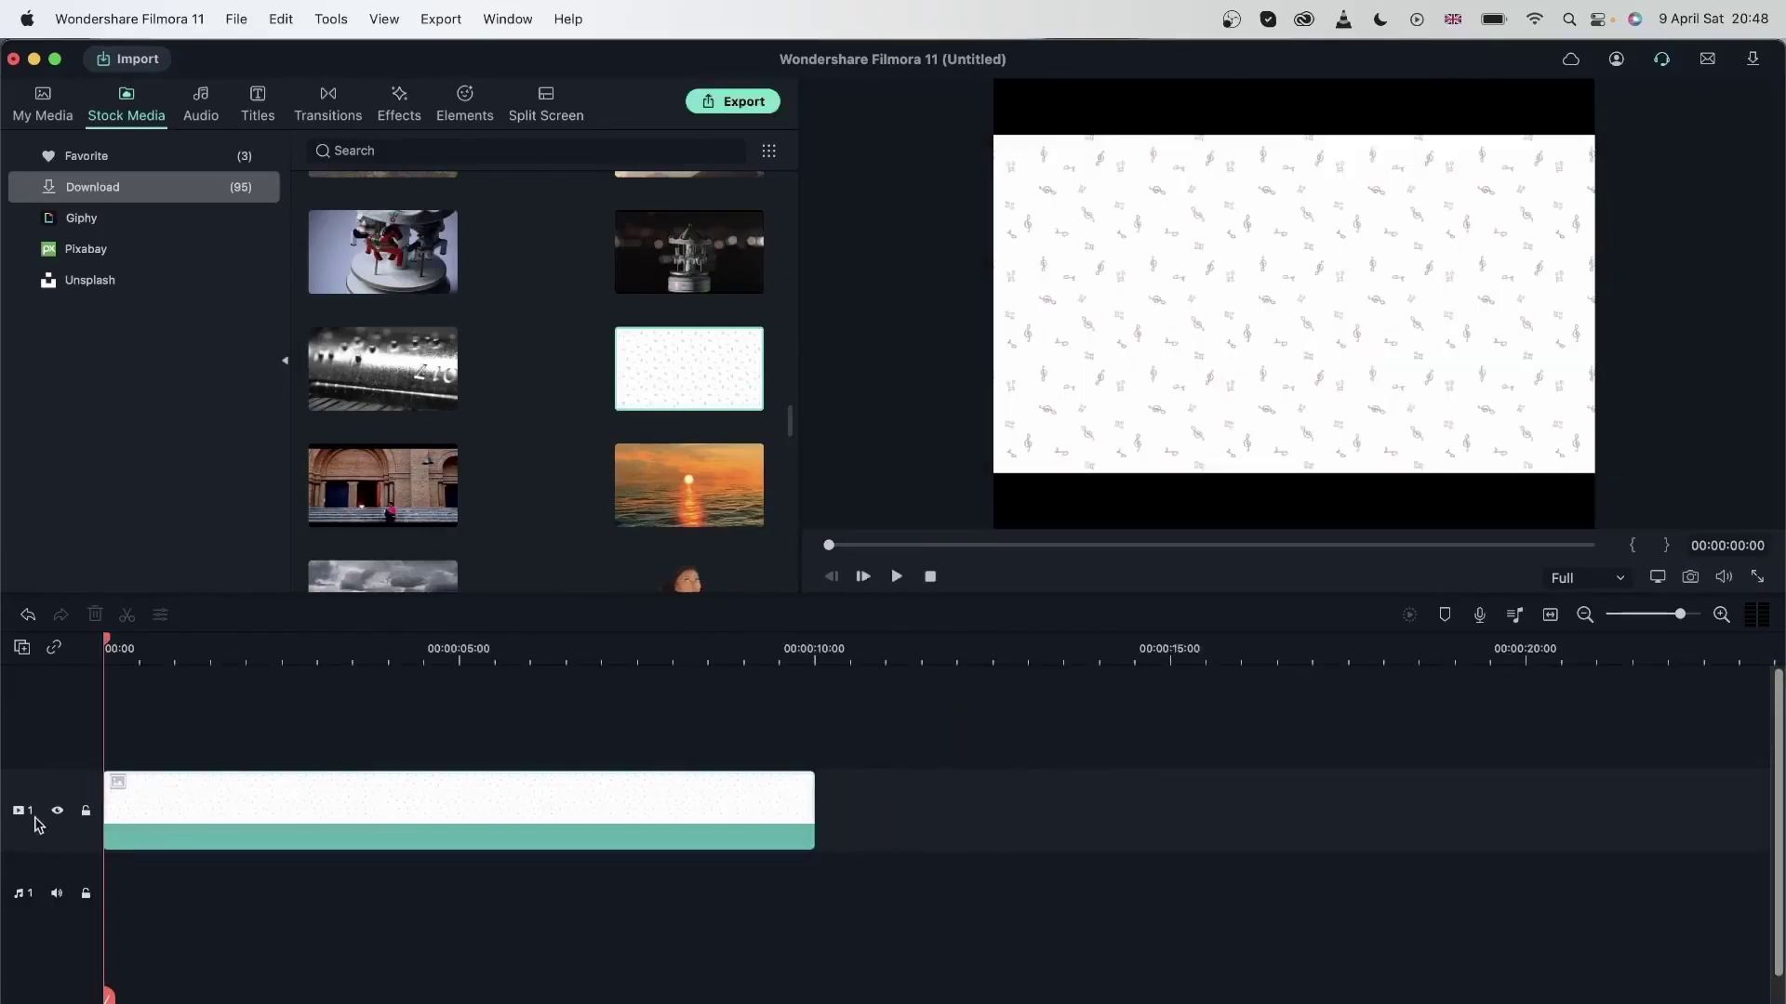
{"action": "left_click", "coordinate": [227, 819]}
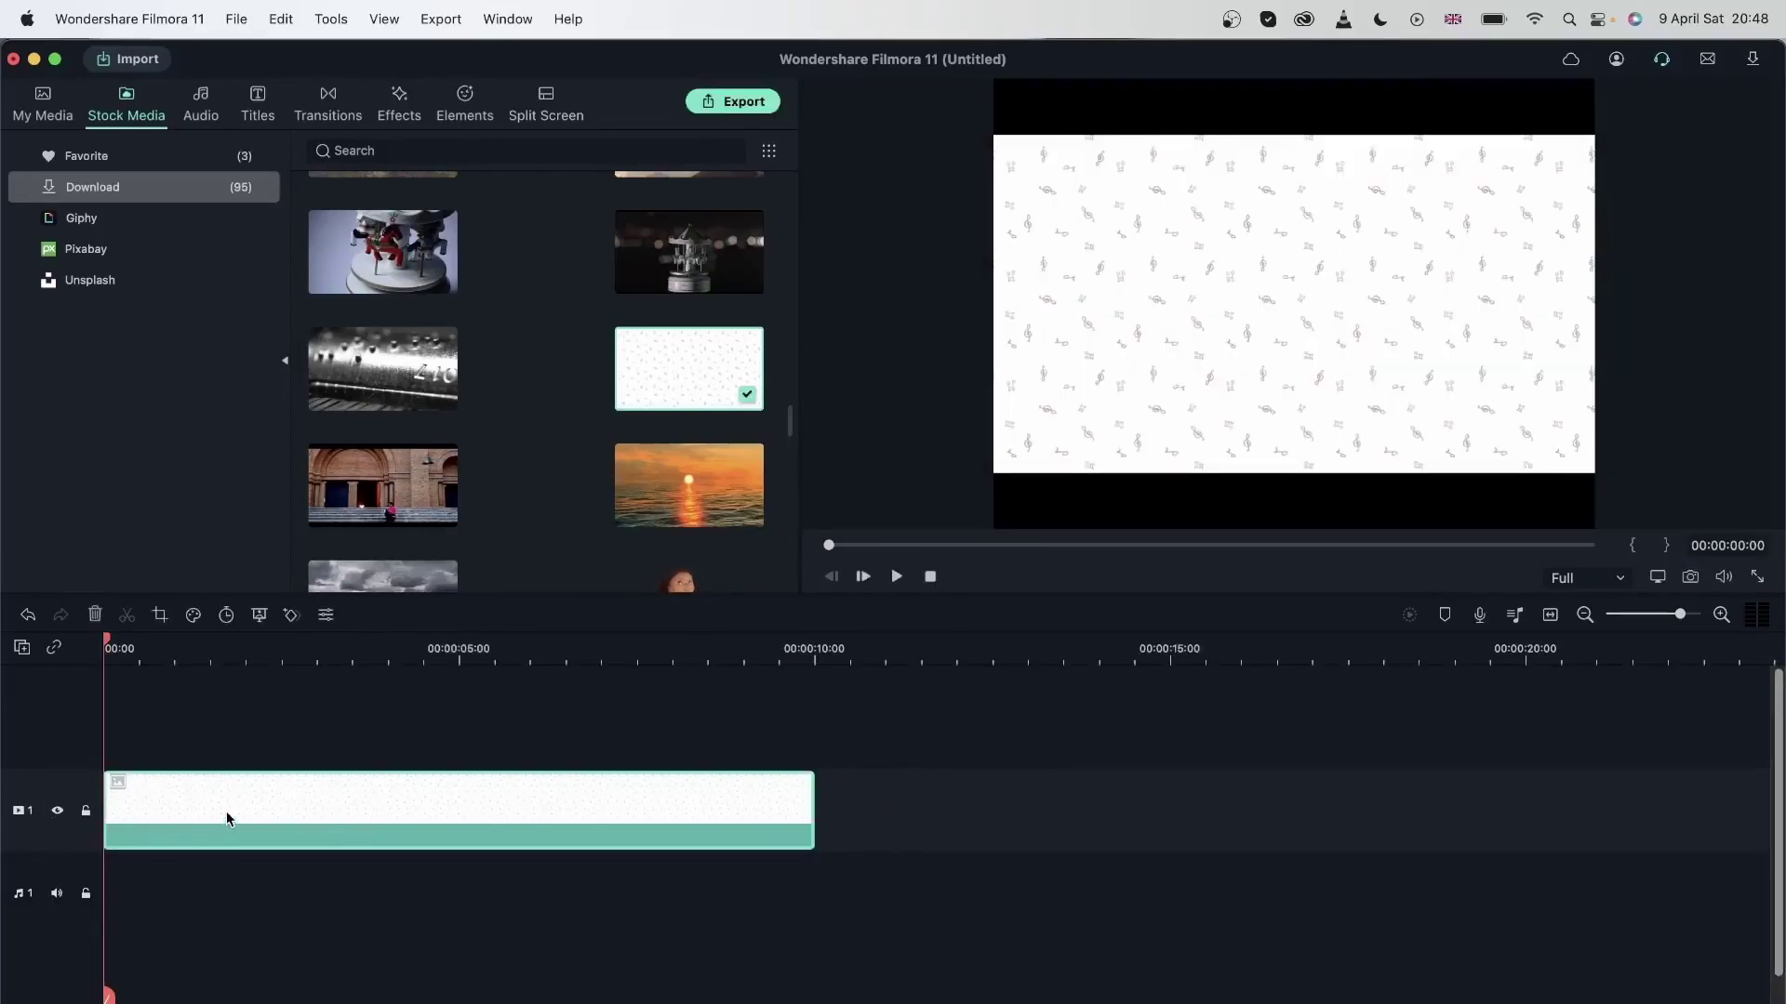
Step: Change the project aspect ratio to 16:9 (Widescreen)
{"action": "left_click", "coordinate": [1658, 576]}
{"action": "left_click", "coordinate": [1627, 595]}
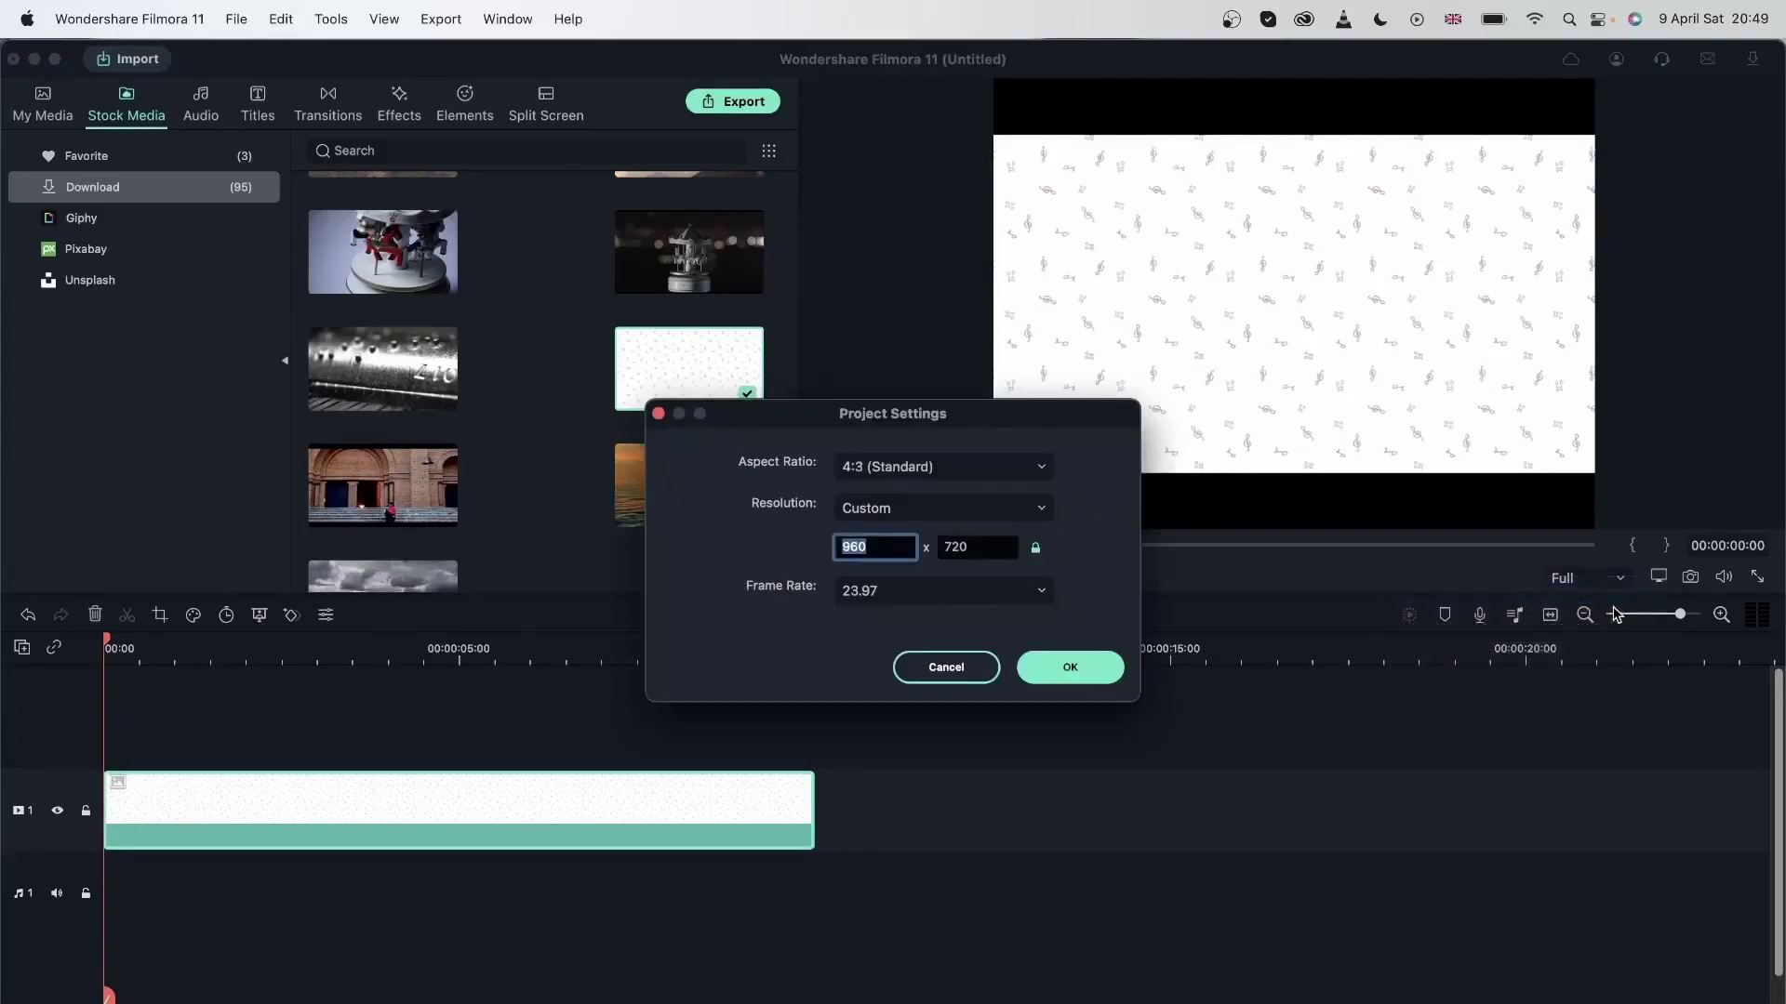
{"action": "left_click", "coordinate": [941, 468]}
{"action": "left_click", "coordinate": [928, 406]}
{"action": "left_click", "coordinate": [1055, 676]}
Step: Browse the Split Screen layout templates
{"action": "left_click", "coordinate": [546, 105]}
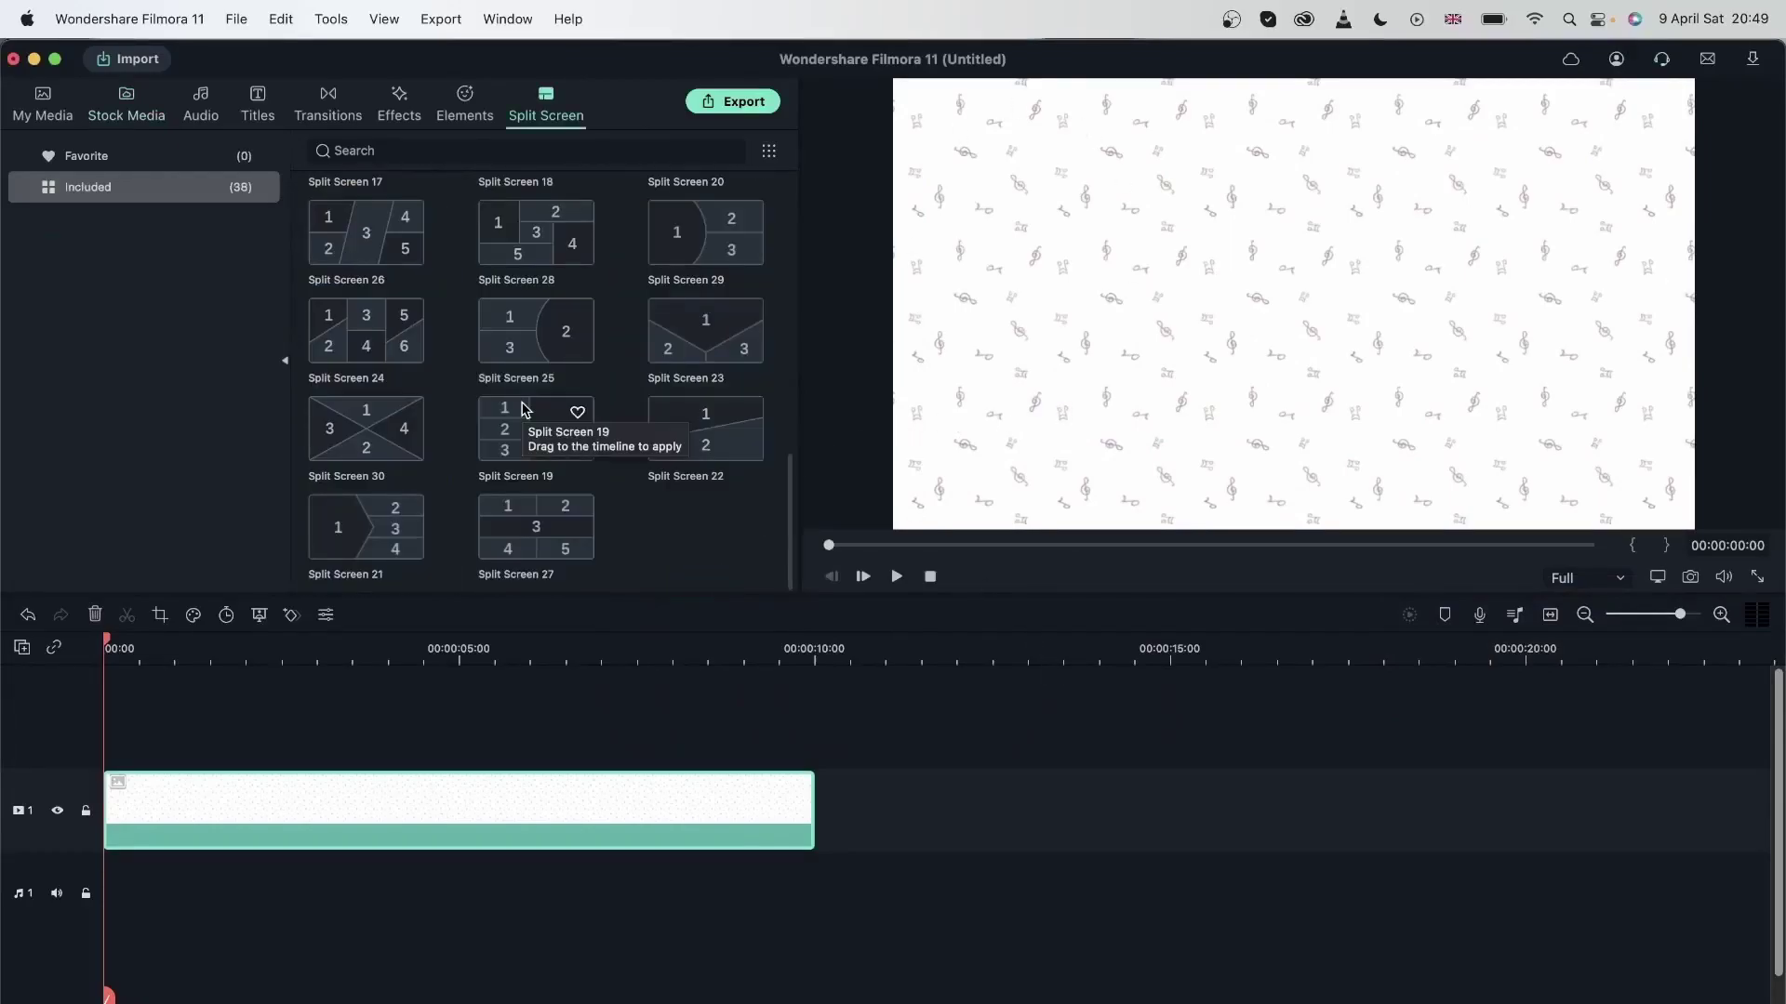
{"action": "scroll", "coordinate": [479, 246], "scroll_direction": "up", "scroll_amount": 10}
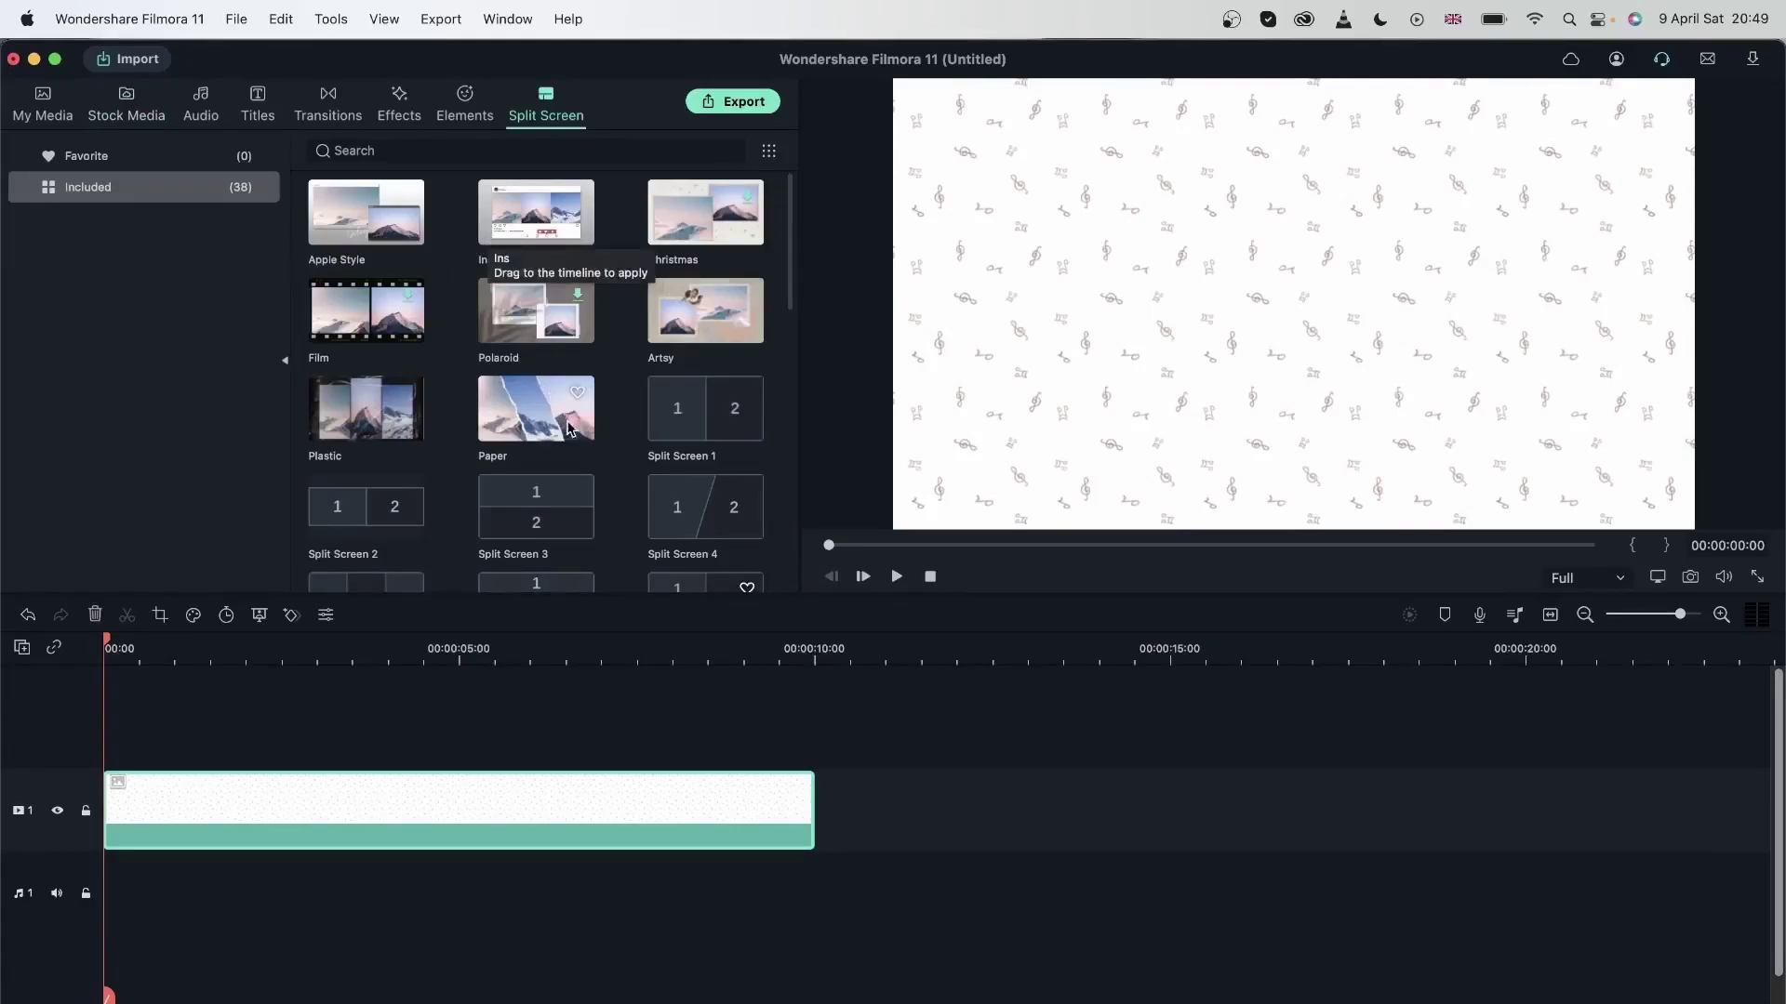
{"action": "scroll", "coordinate": [462, 437], "scroll_direction": "down", "scroll_amount": 3}
{"action": "scroll", "coordinate": [463, 437], "scroll_direction": "down", "scroll_amount": 1}
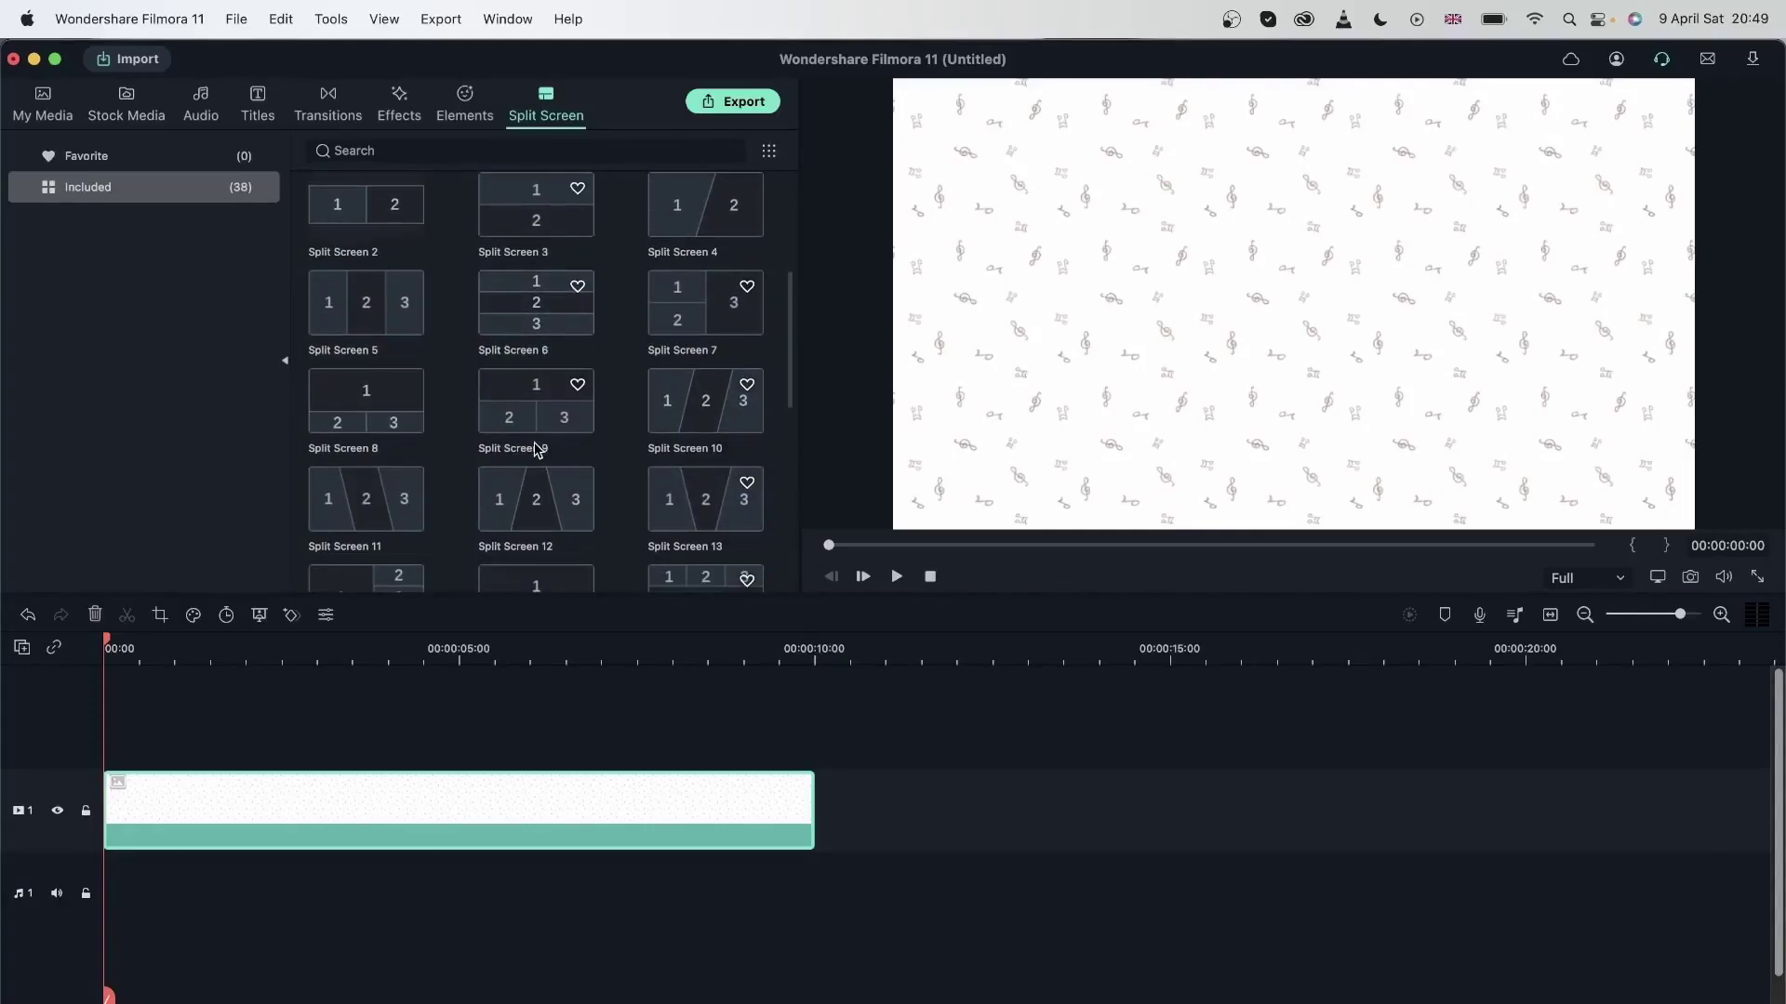
Step: Add Split Screen 9 above the background and fill pane 1 with the flowers clip, zoomed to fit
{"action": "left_click_drag", "start_coordinate": [500, 457], "coordinate": [120, 739]}
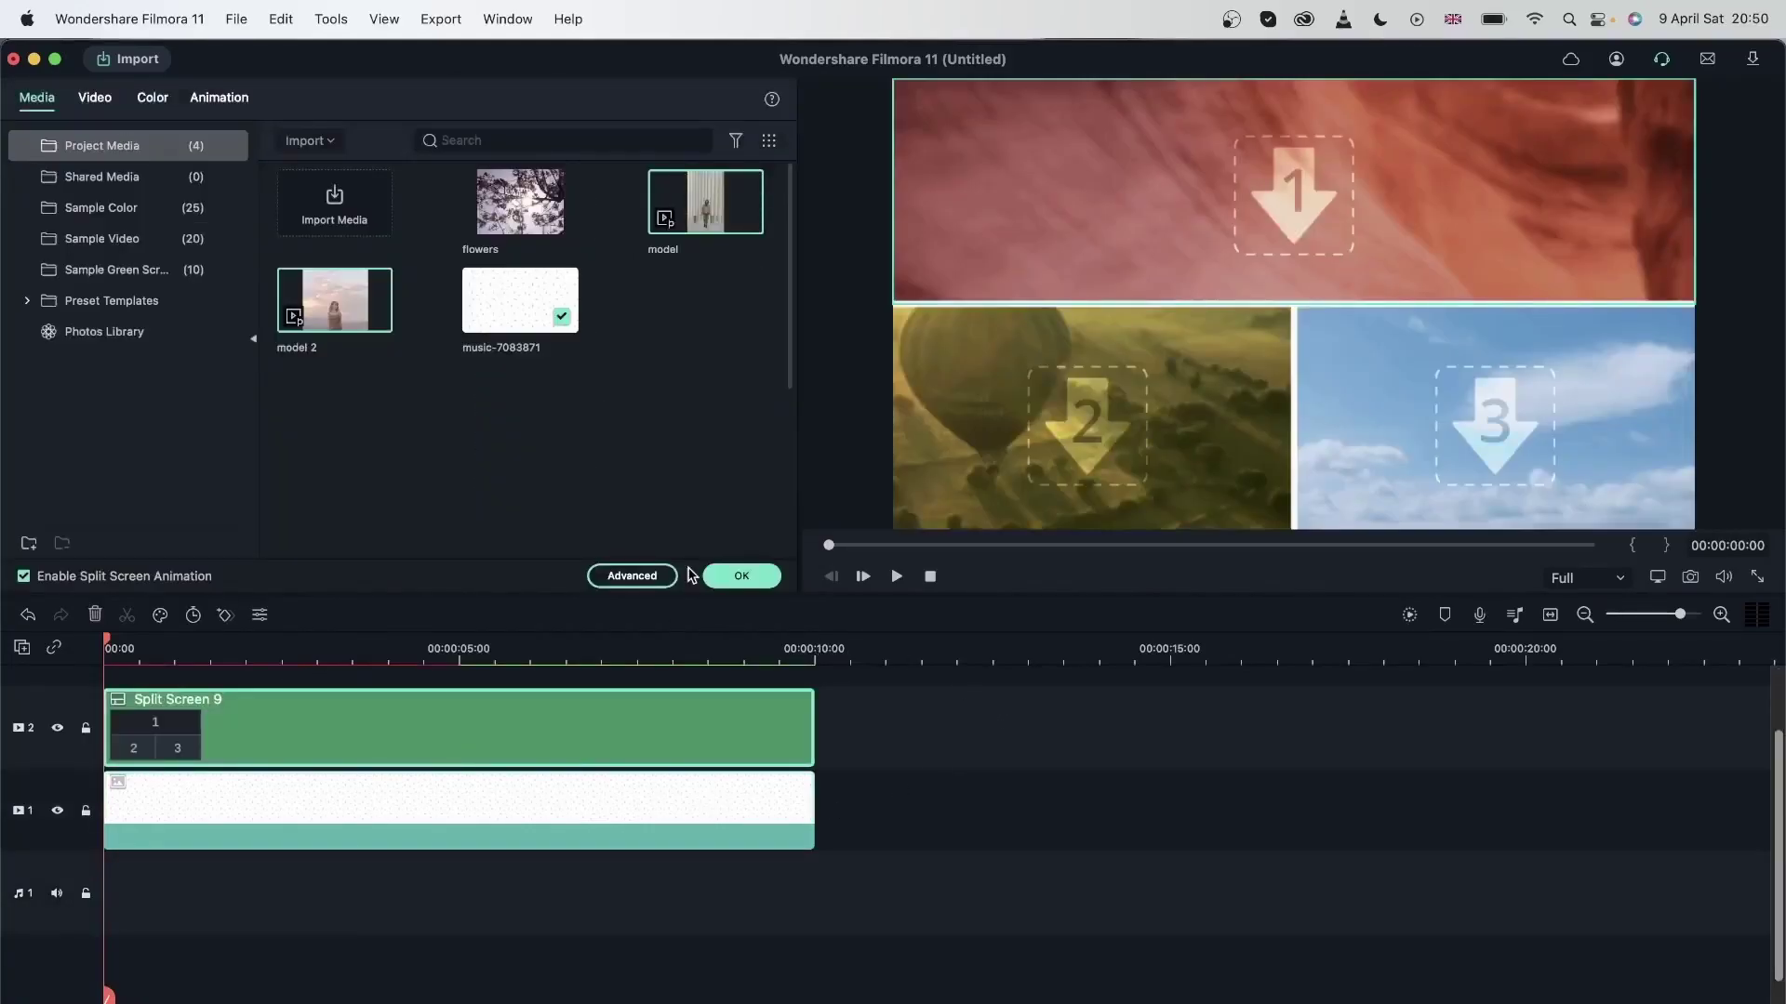
{"action": "left_click", "coordinate": [623, 577]}
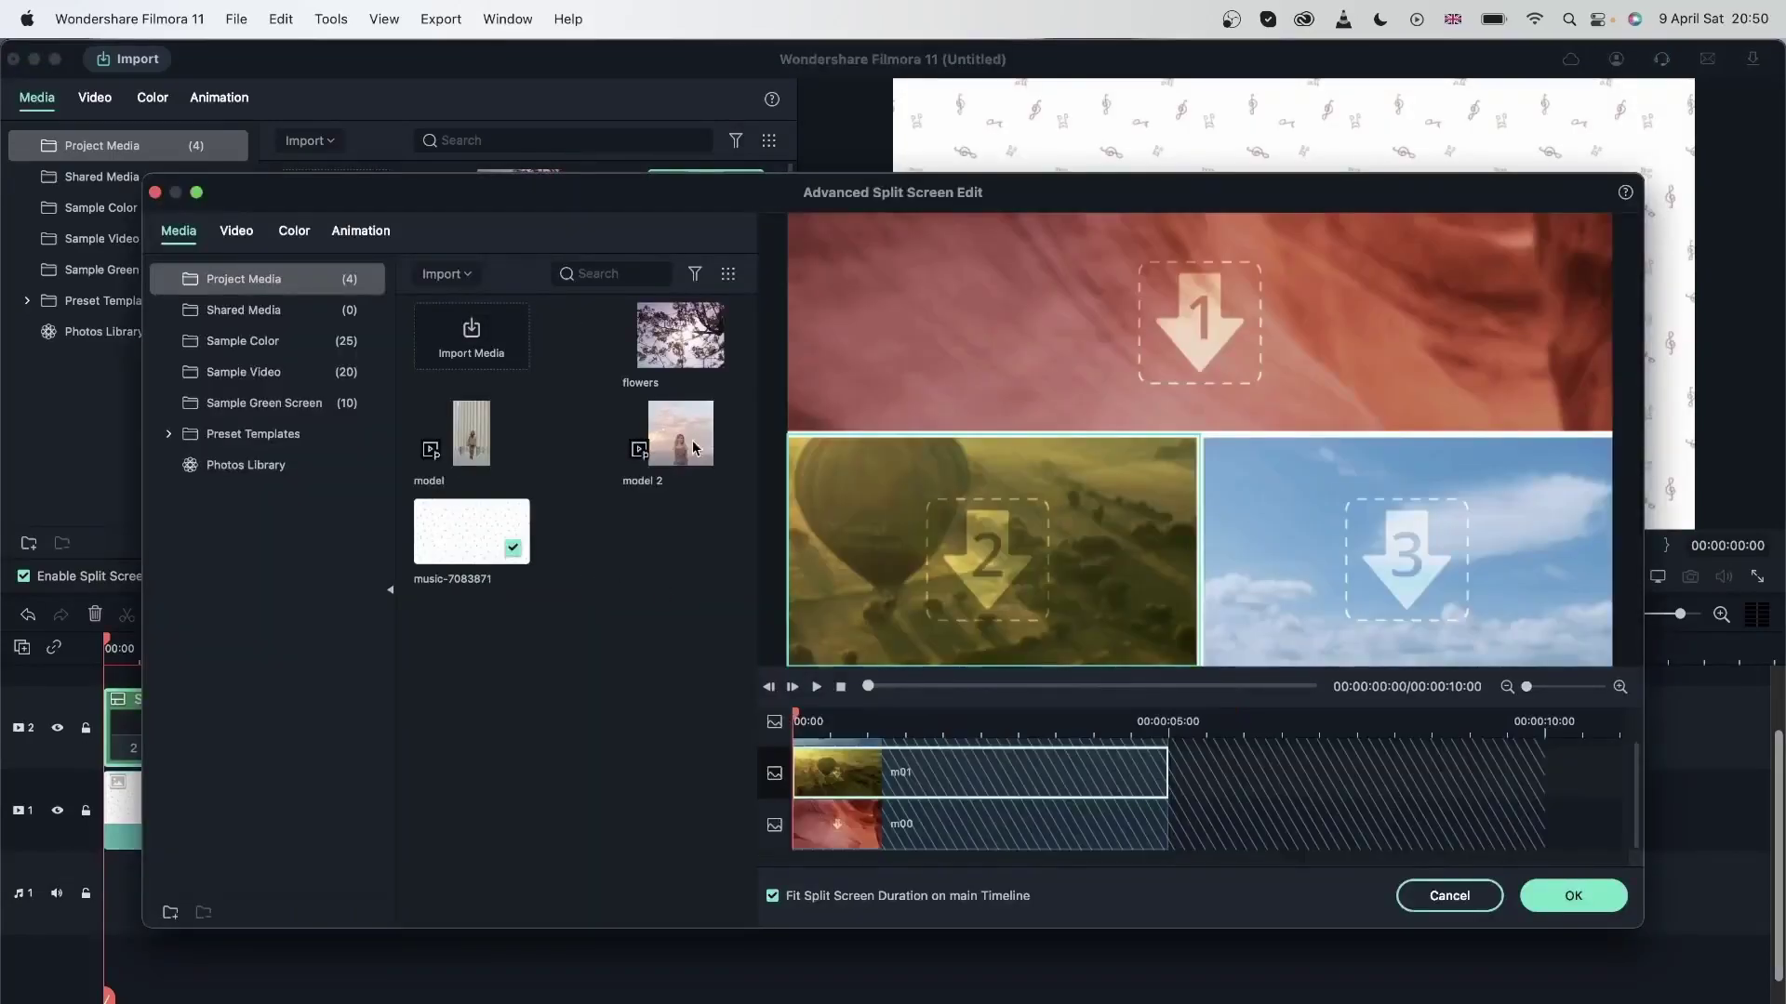
{"action": "left_click_drag", "start_coordinate": [787, 201], "coordinate": [772, 99]}
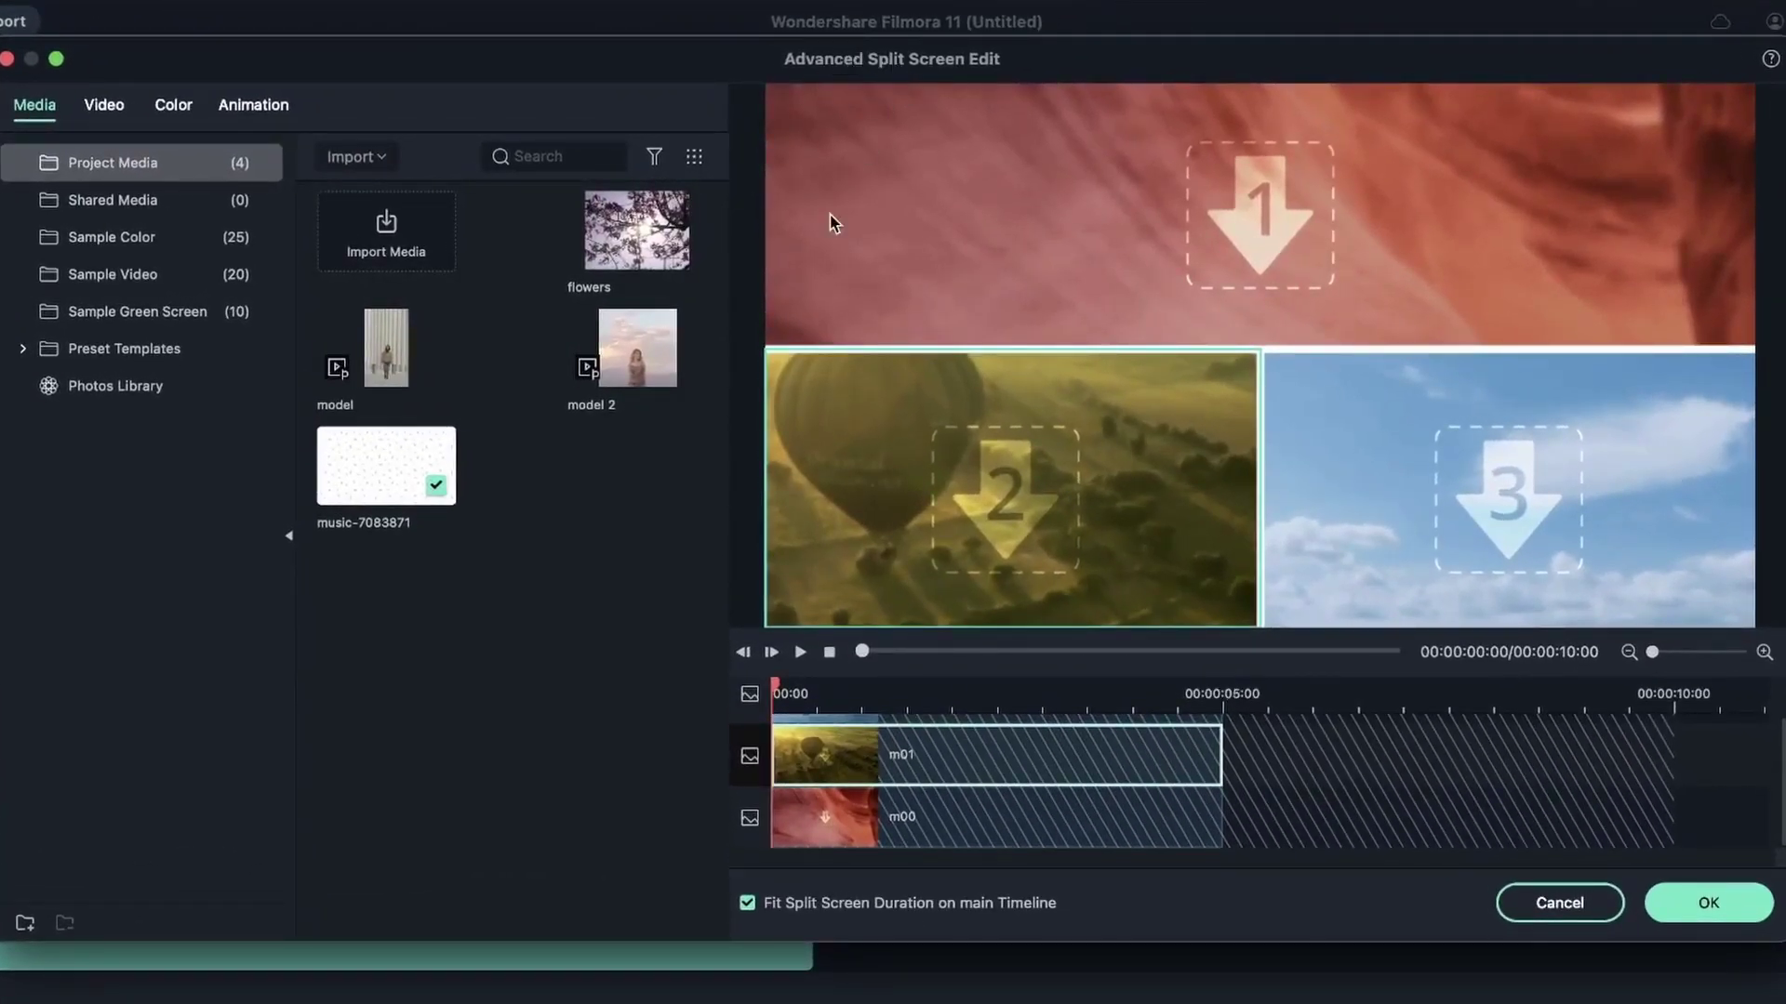
{"action": "left_click", "coordinate": [1044, 272]}
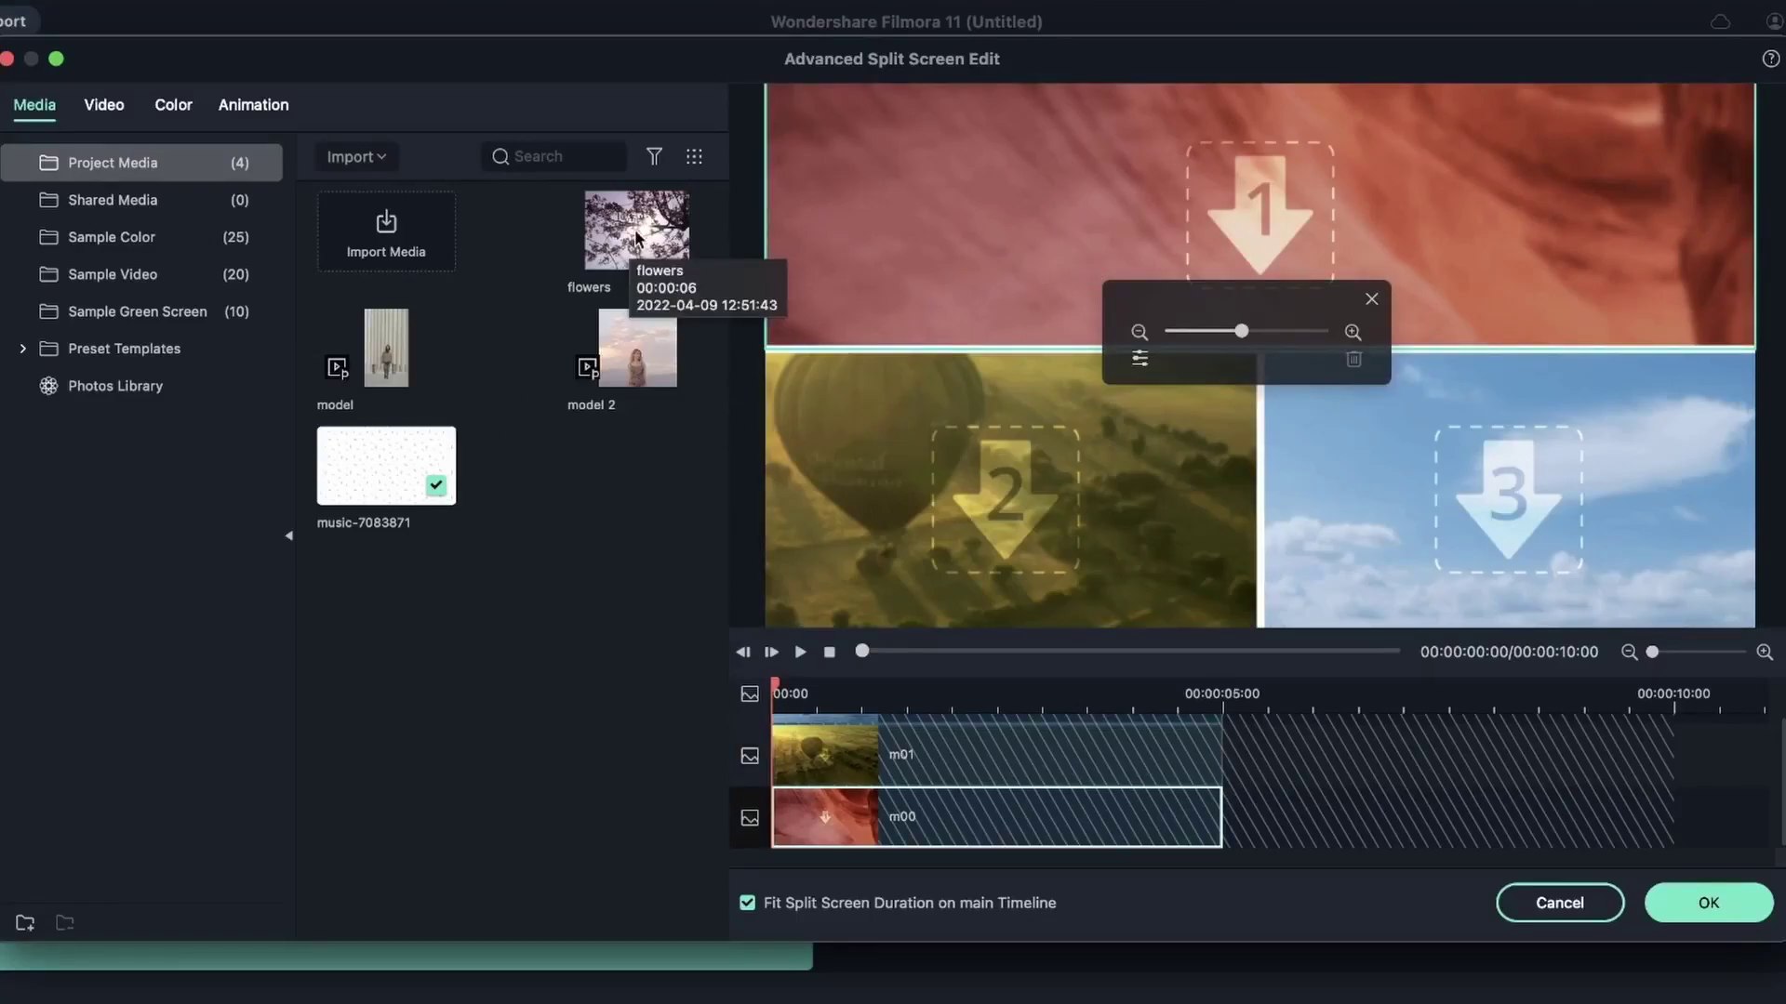
{"action": "left_click_drag", "start_coordinate": [638, 239], "coordinate": [1242, 232]}
{"action": "left_click_drag", "start_coordinate": [1467, 328], "coordinate": [1478, 315]}
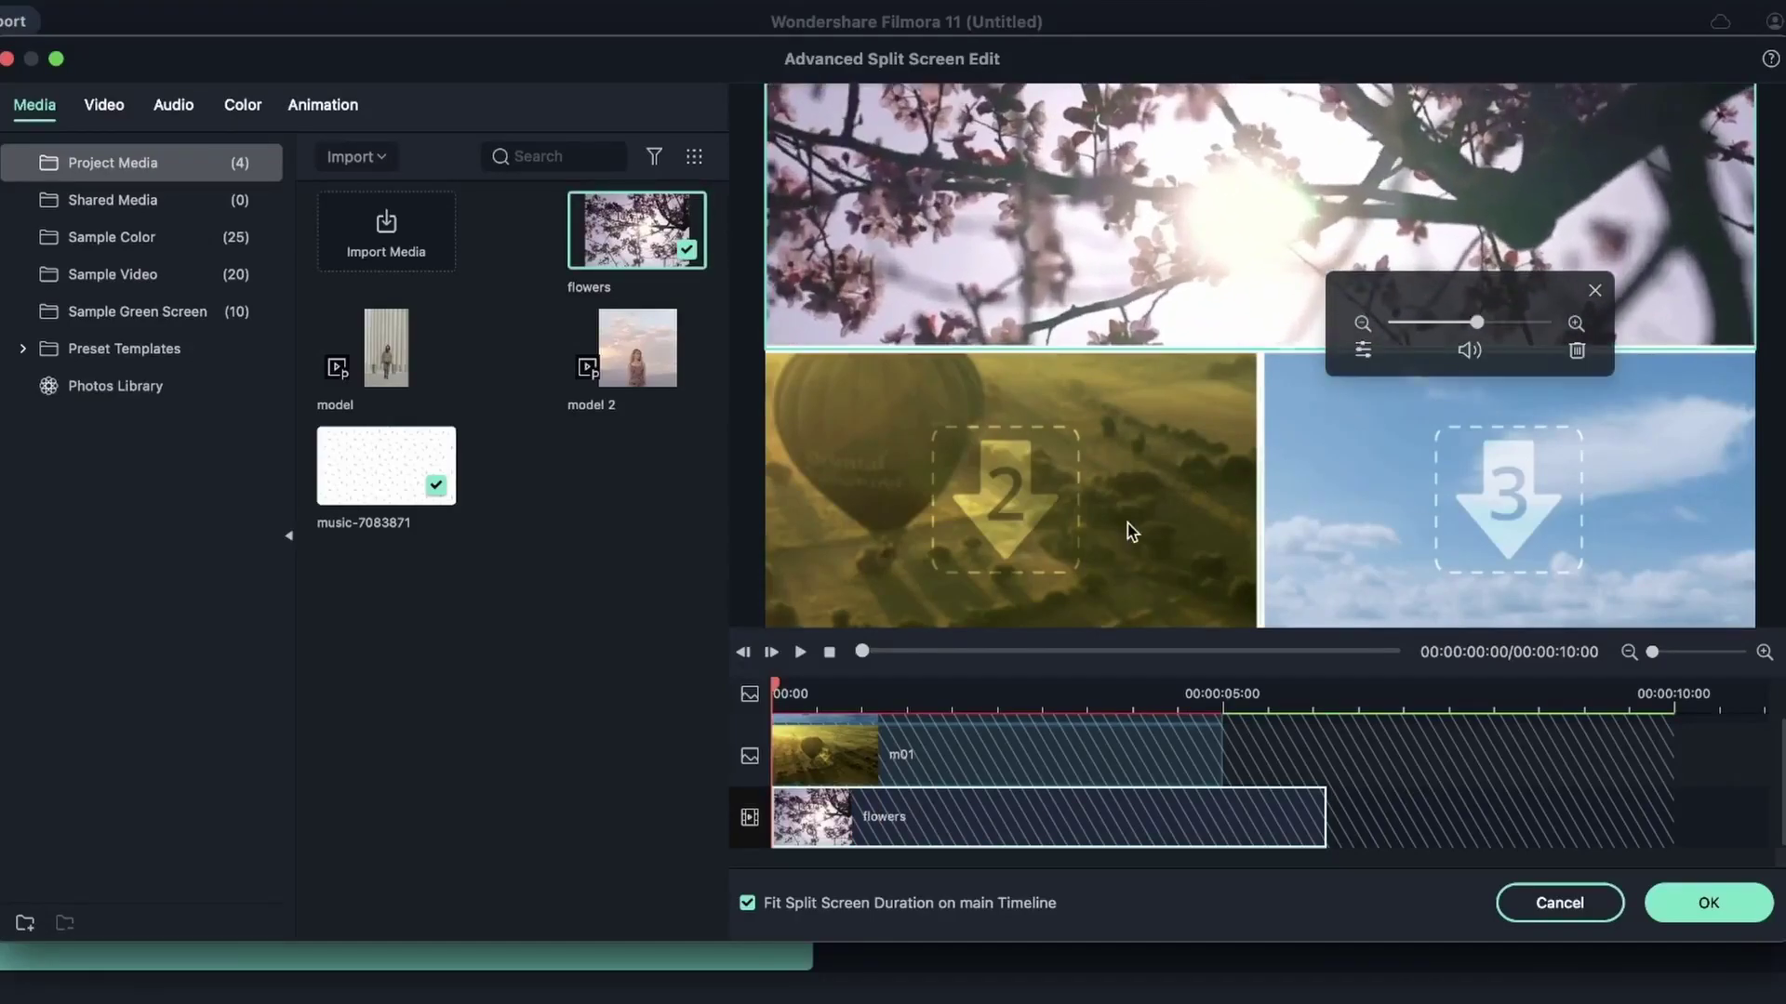
Step: Fill panes 2 and 3 with model 2 and model, zoomed and repositioned, then preview
{"action": "left_click", "coordinate": [1132, 530]}
{"action": "left_click_drag", "start_coordinate": [624, 328], "coordinate": [945, 527]}
{"action": "left_click_drag", "start_coordinate": [1069, 586], "coordinate": [1064, 450]}
{"action": "left_click", "coordinate": [389, 381]}
{"action": "left_click_drag", "start_coordinate": [385, 381], "coordinate": [1511, 551]}
{"action": "mouse_move", "coordinate": [1670, 590]}
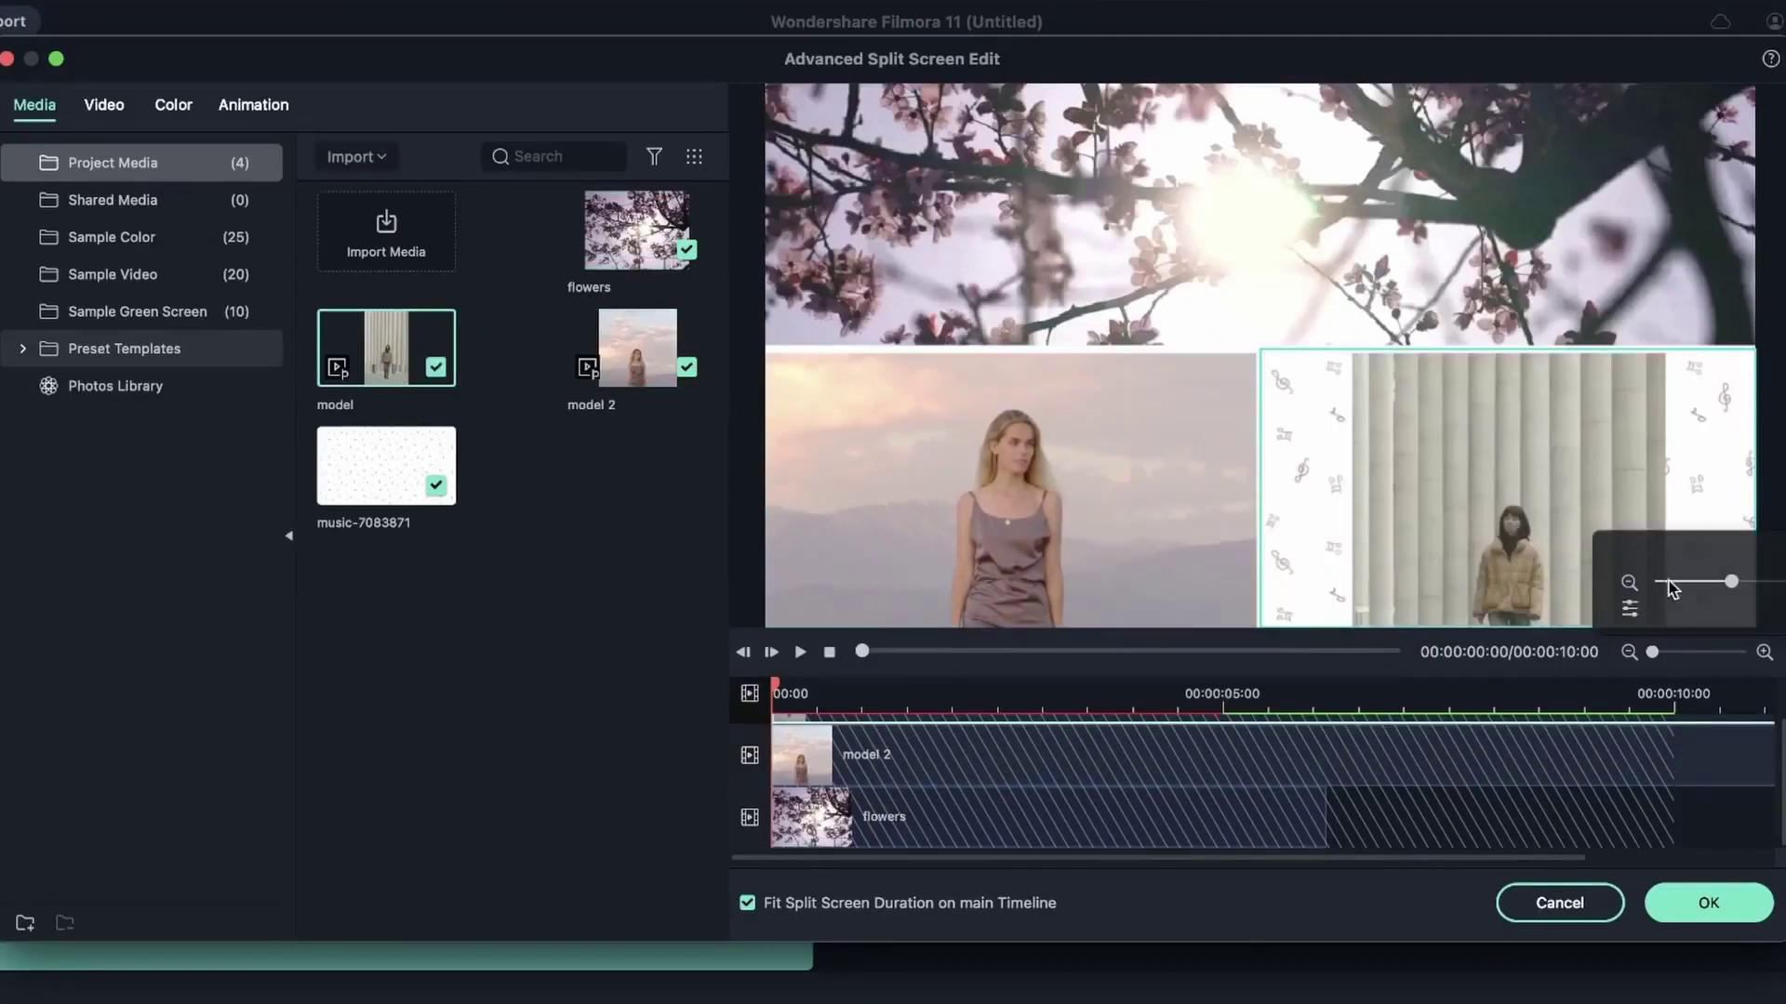
{"action": "left_click_drag", "start_coordinate": [1671, 584], "coordinate": [1751, 582]}
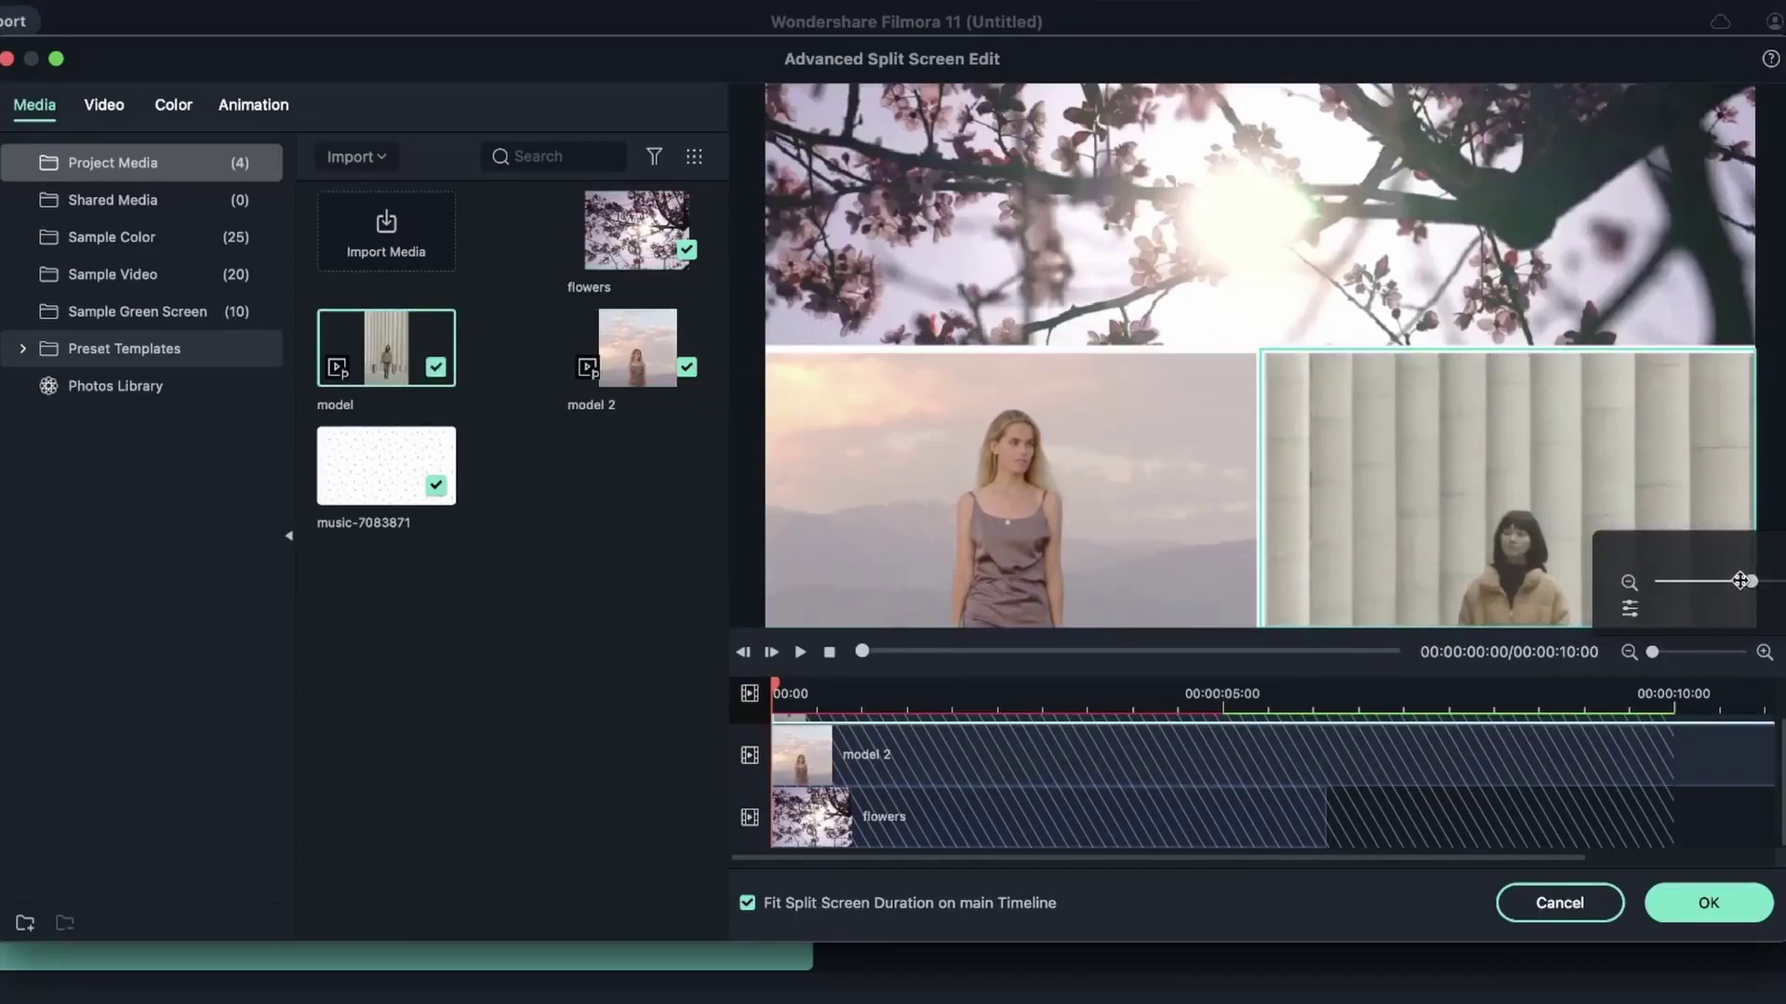
{"action": "left_click_drag", "start_coordinate": [1535, 544], "coordinate": [1538, 513]}
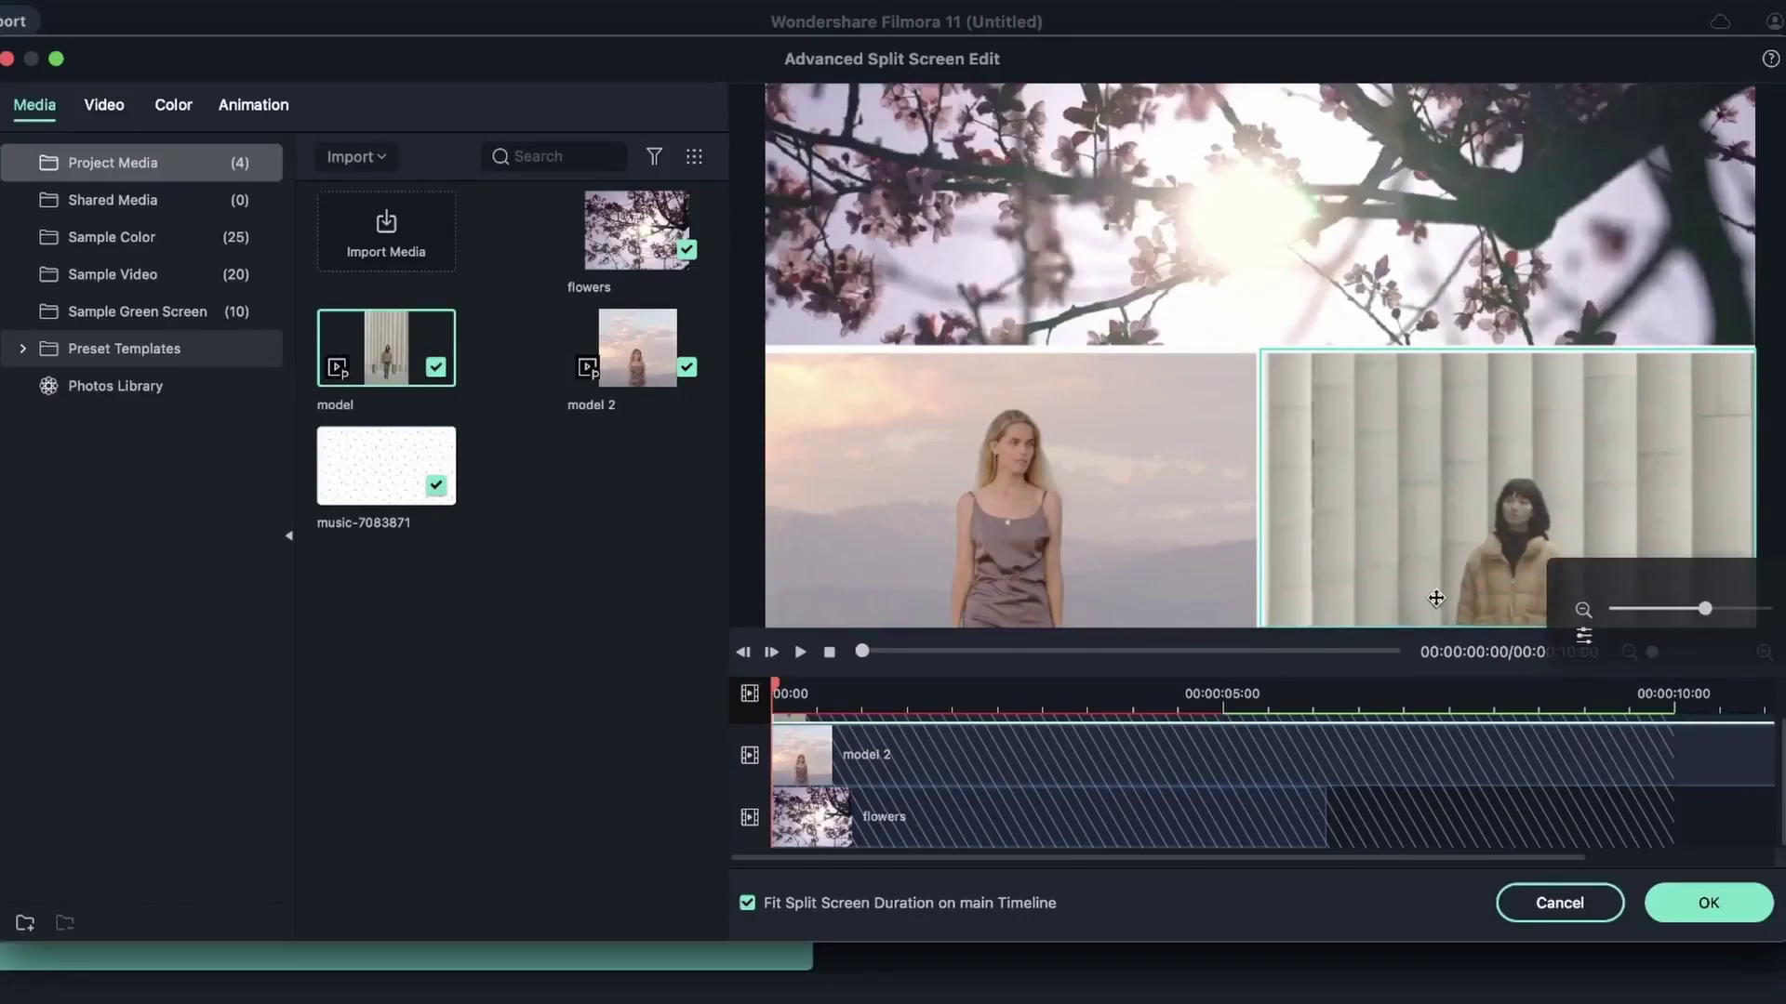
{"action": "left_click", "coordinate": [800, 654]}
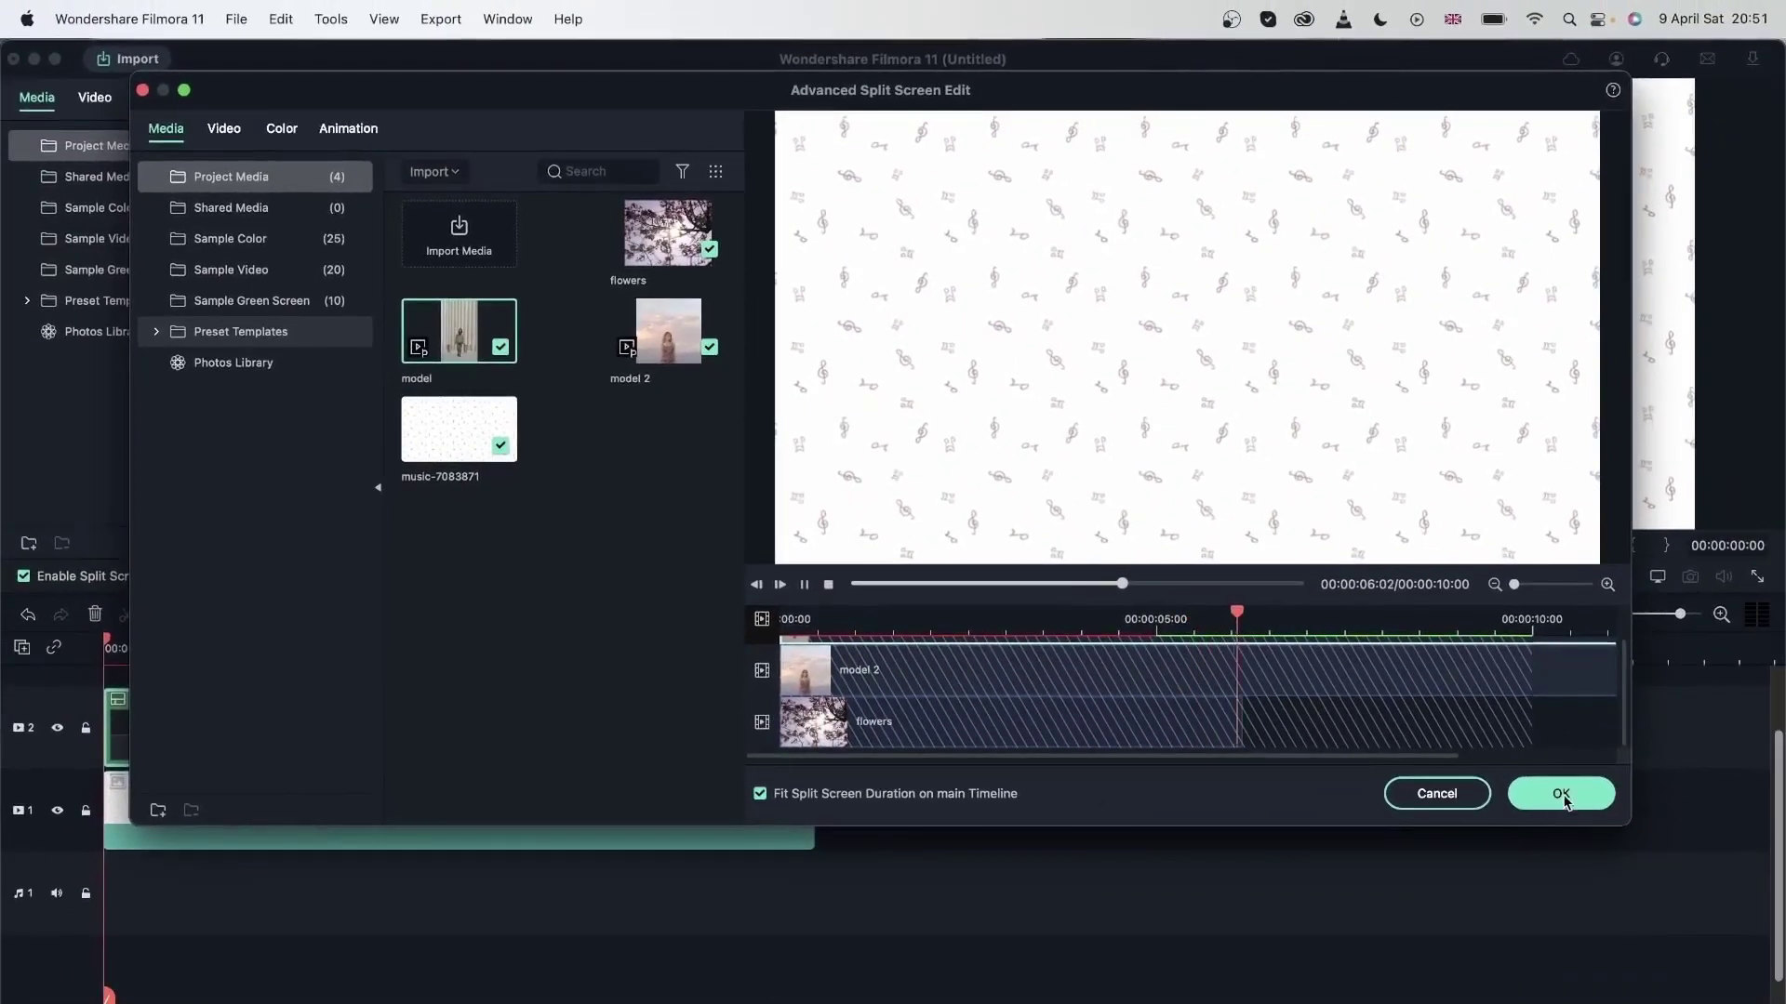
Step: Apply the split-screen pane edits and play back the montage from the start
{"action": "left_click", "coordinate": [1632, 842]}
{"action": "scroll", "coordinate": [103, 707], "scroll_direction": "up", "scroll_amount": 2}
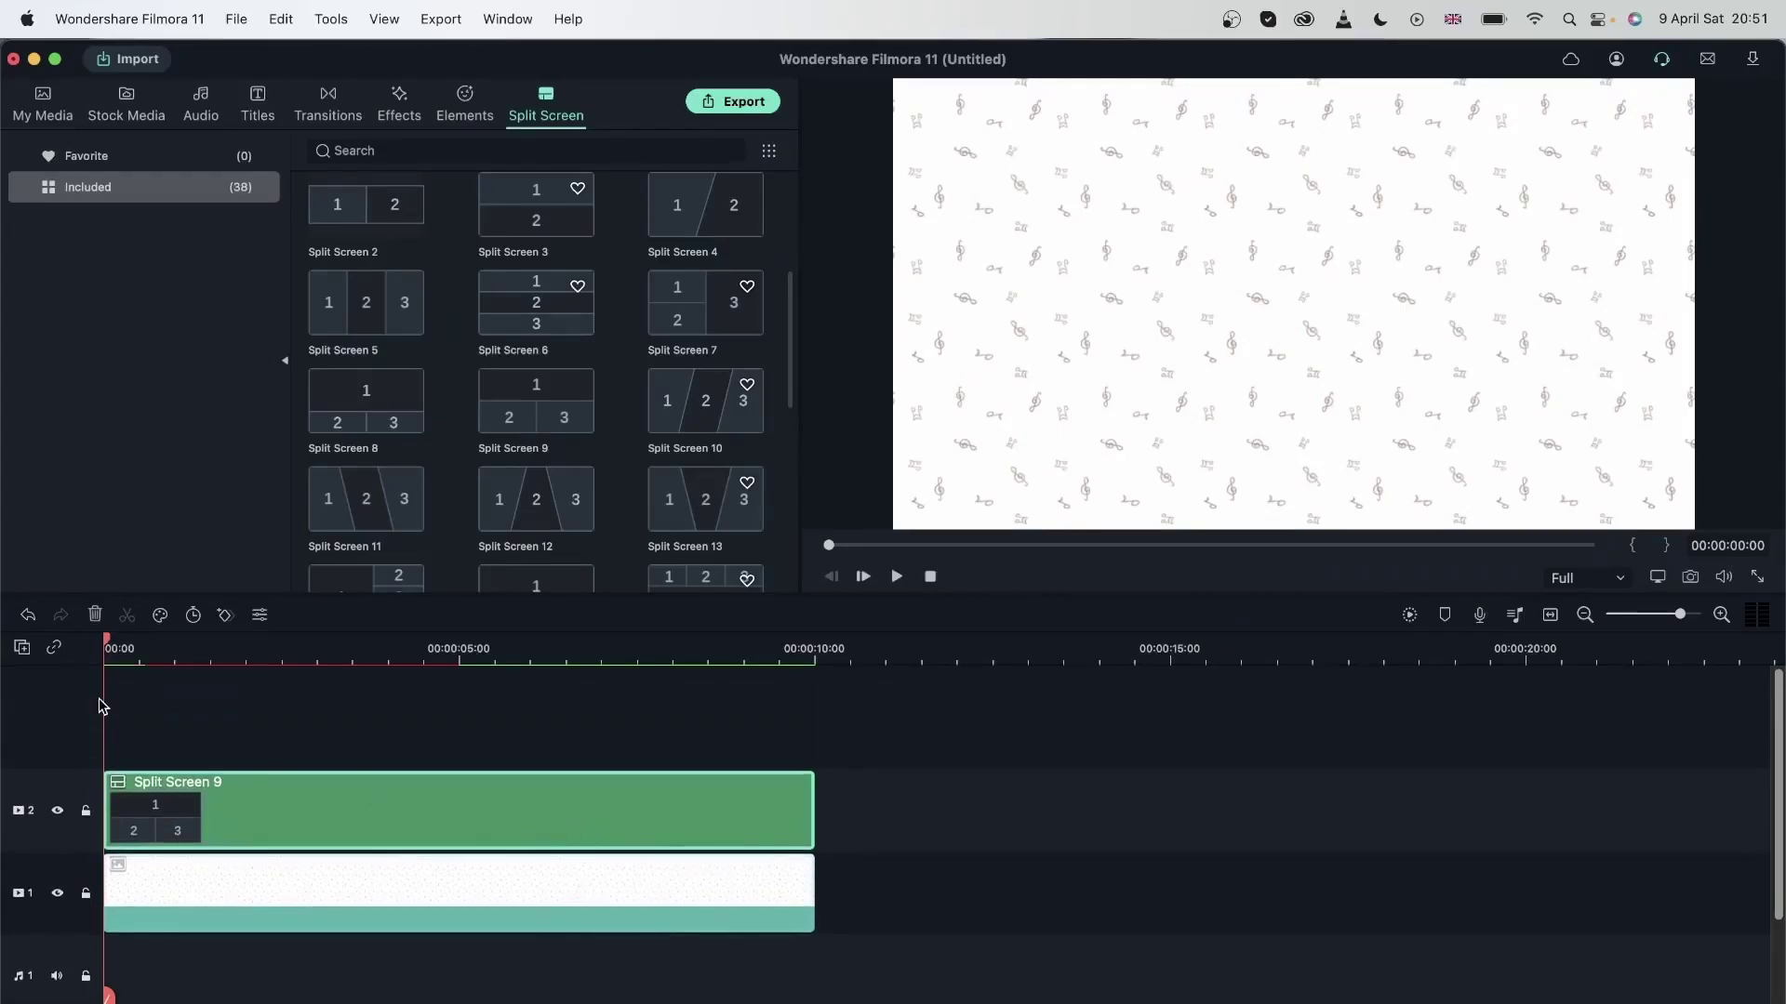
{"action": "left_click", "coordinate": [135, 667]}
{"action": "key", "text": "space"}
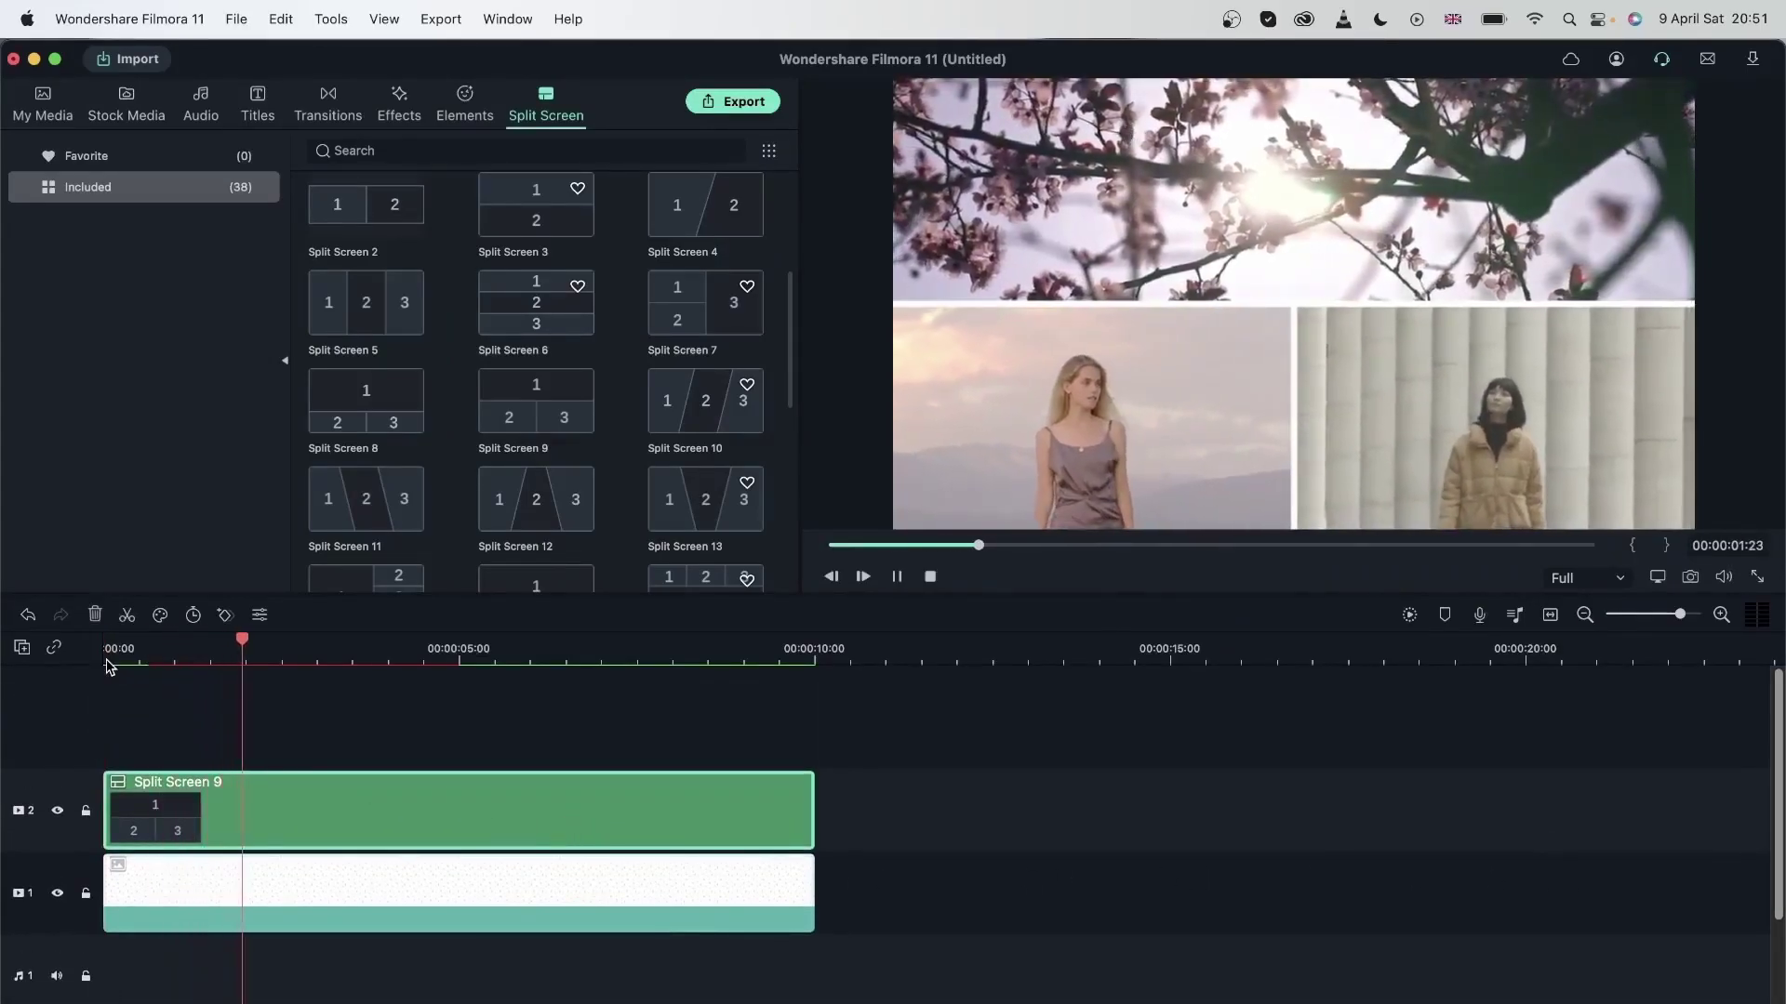
{"action": "key", "text": "space"}
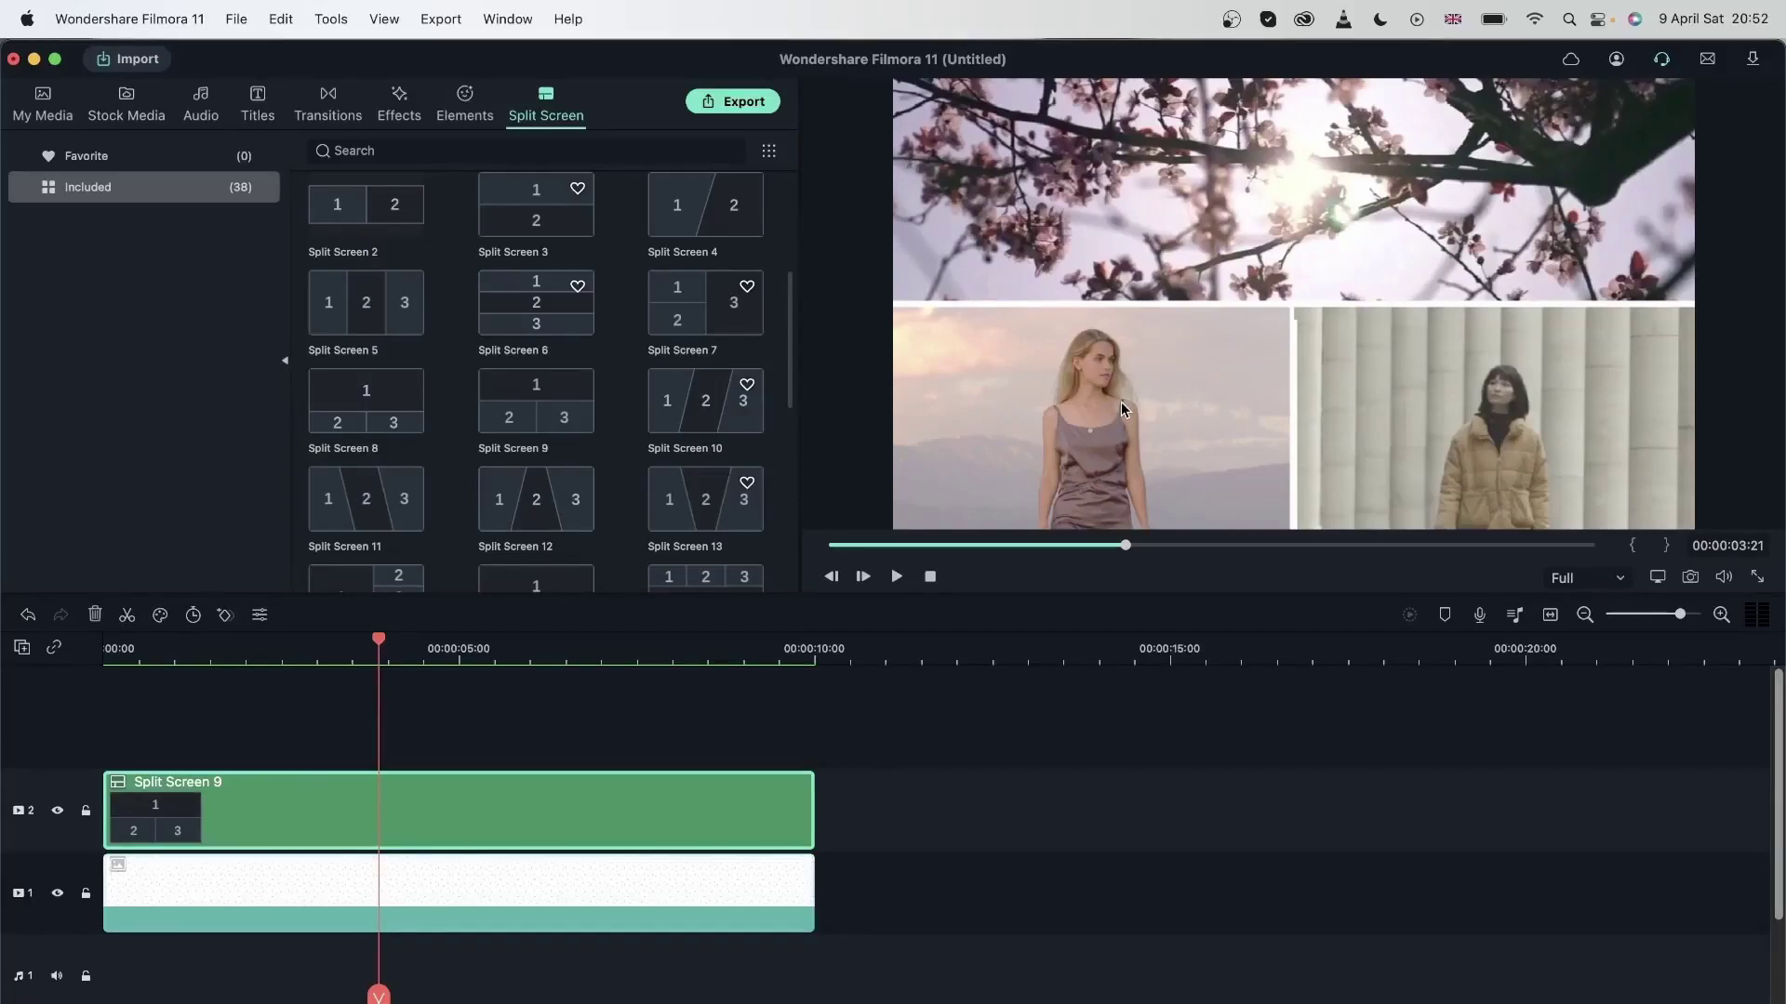
Step: Scale the Split Screen 9 clip down to 93.5%
{"action": "double_click", "coordinate": [662, 806]}
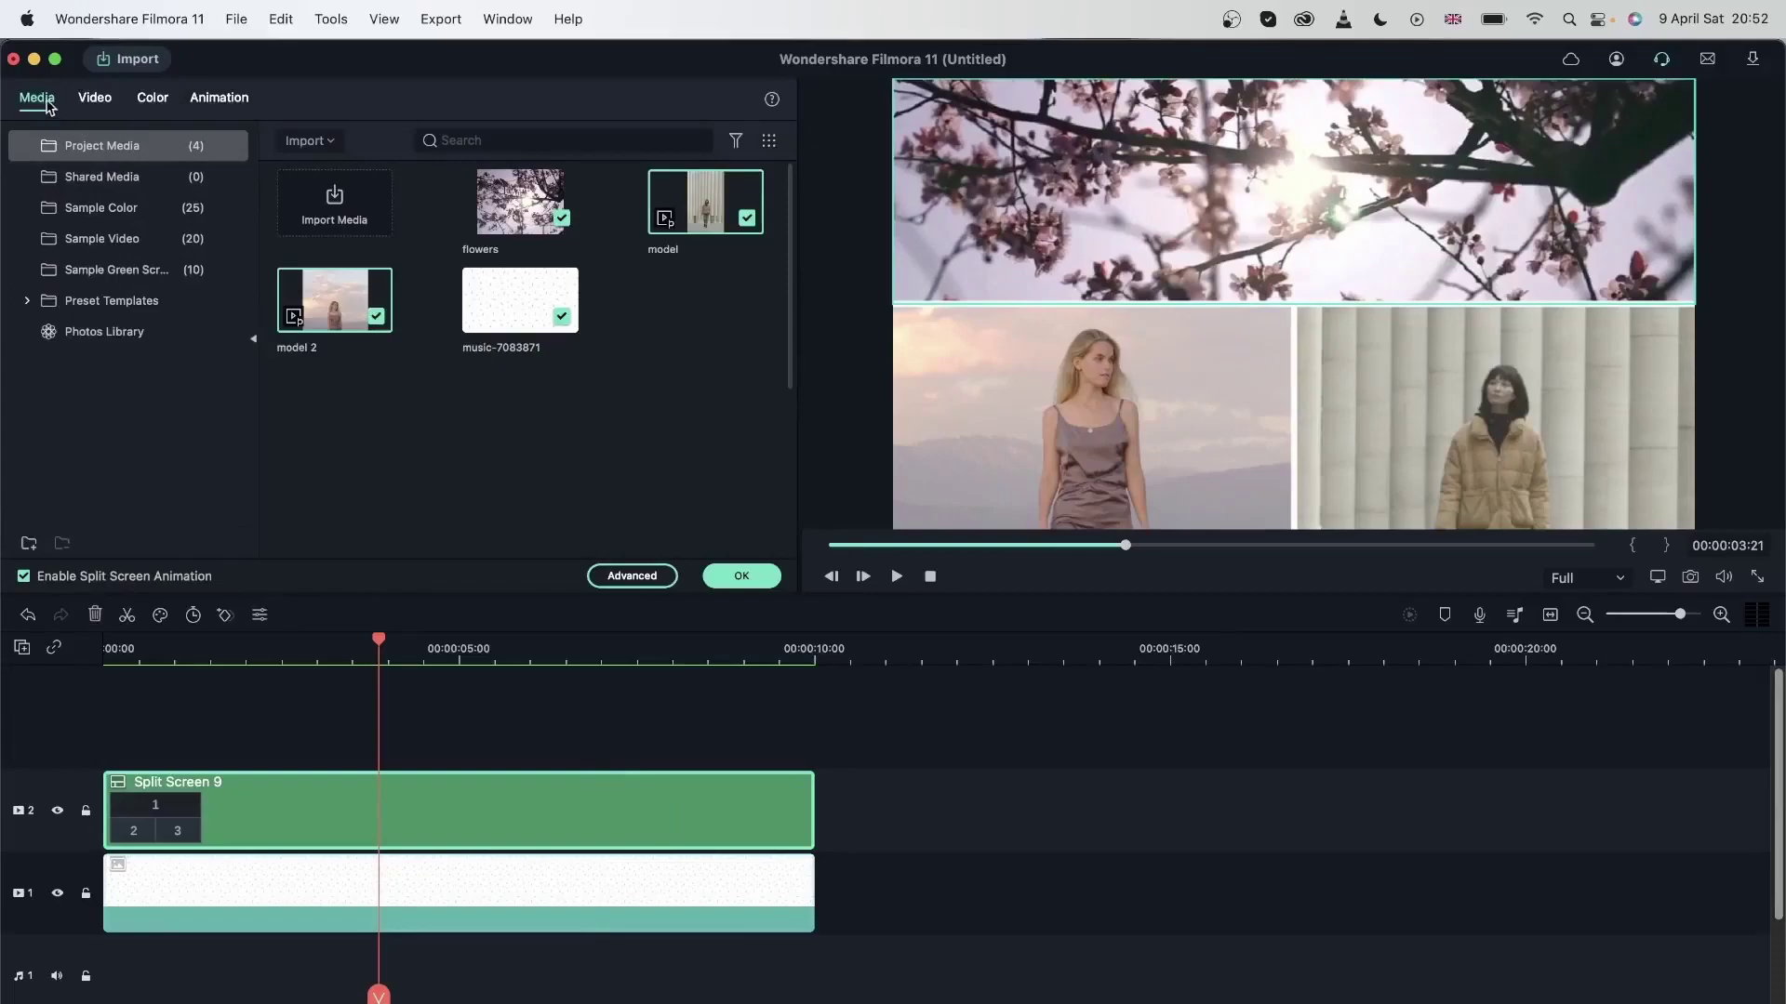
{"action": "left_click", "coordinate": [94, 98]}
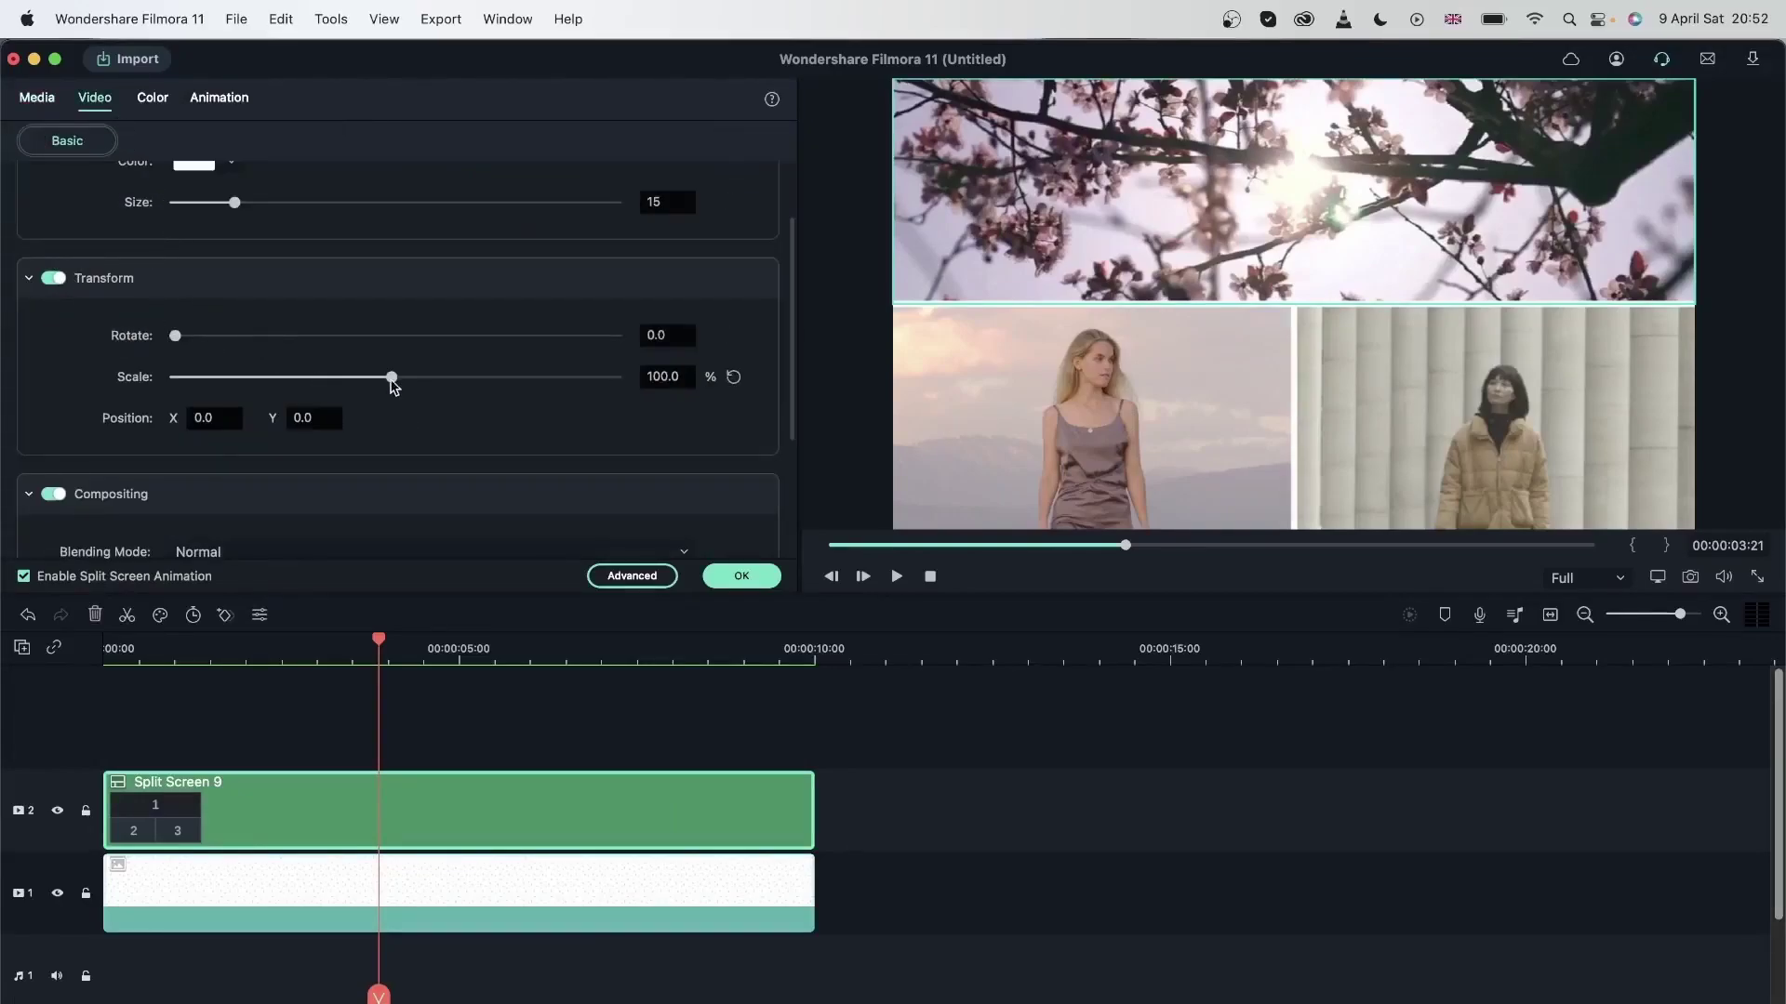
{"action": "left_click_drag", "start_coordinate": [392, 387], "coordinate": [378, 386]}
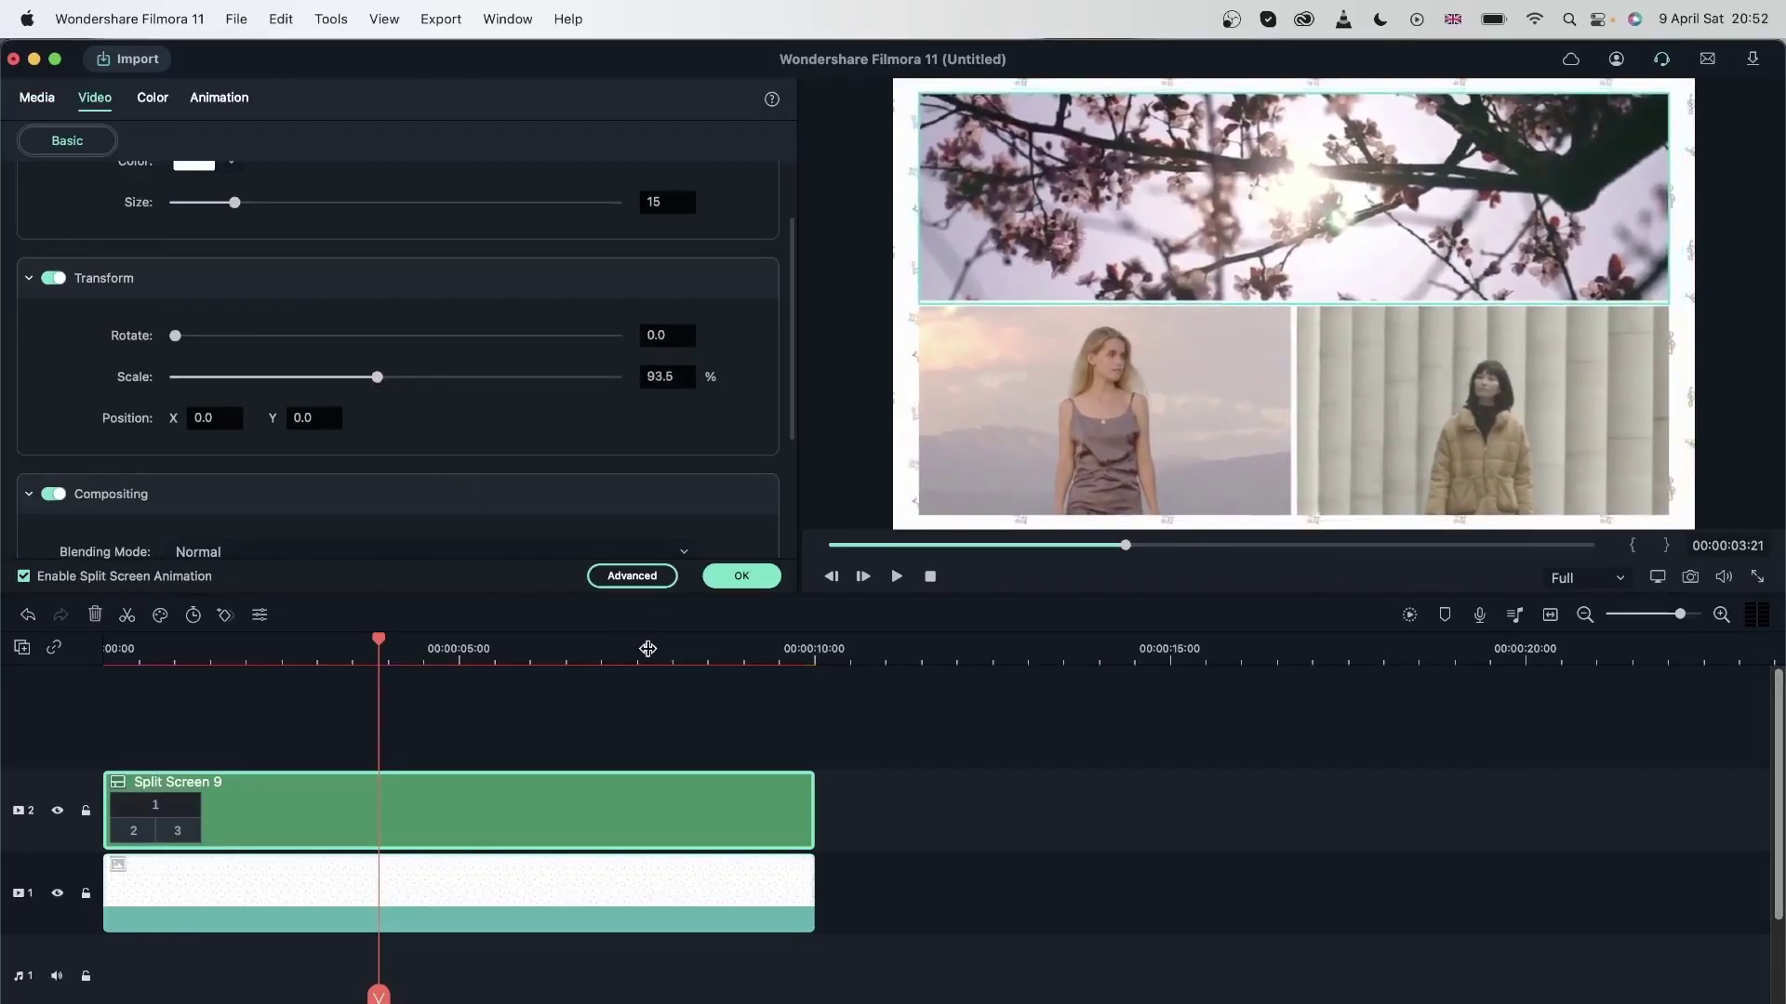
{"action": "left_click", "coordinate": [742, 576]}
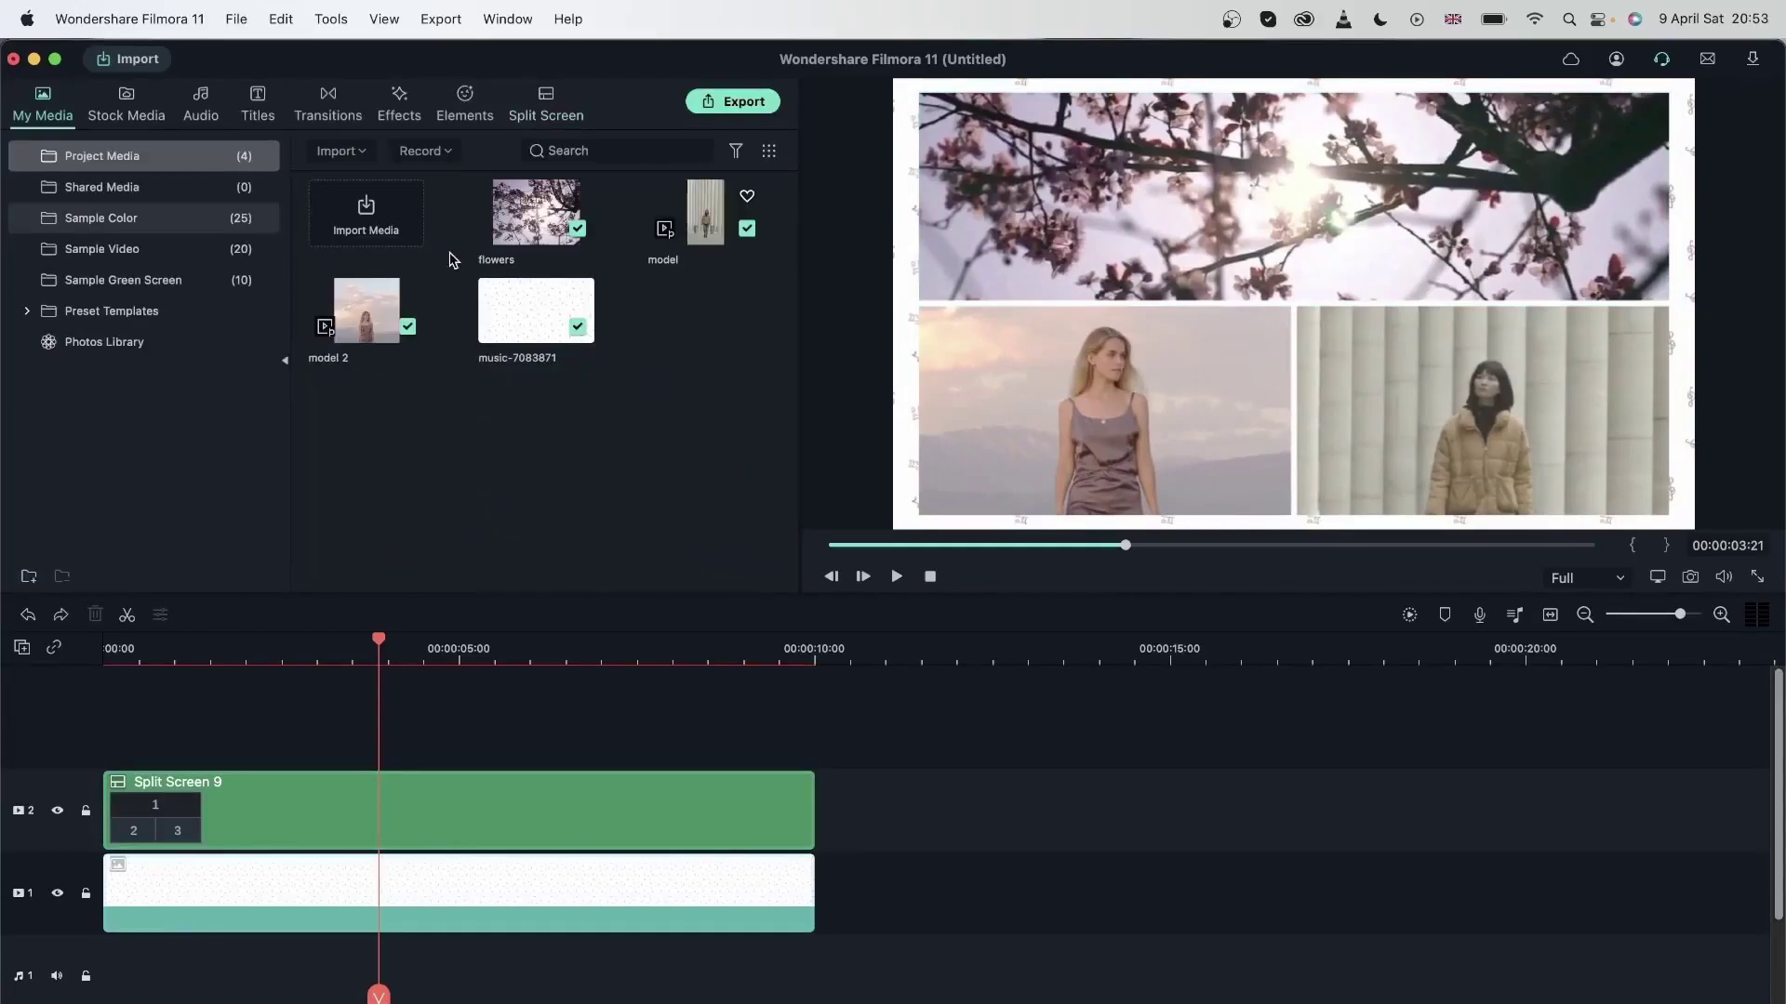
{"action": "left_click", "coordinate": [488, 116]}
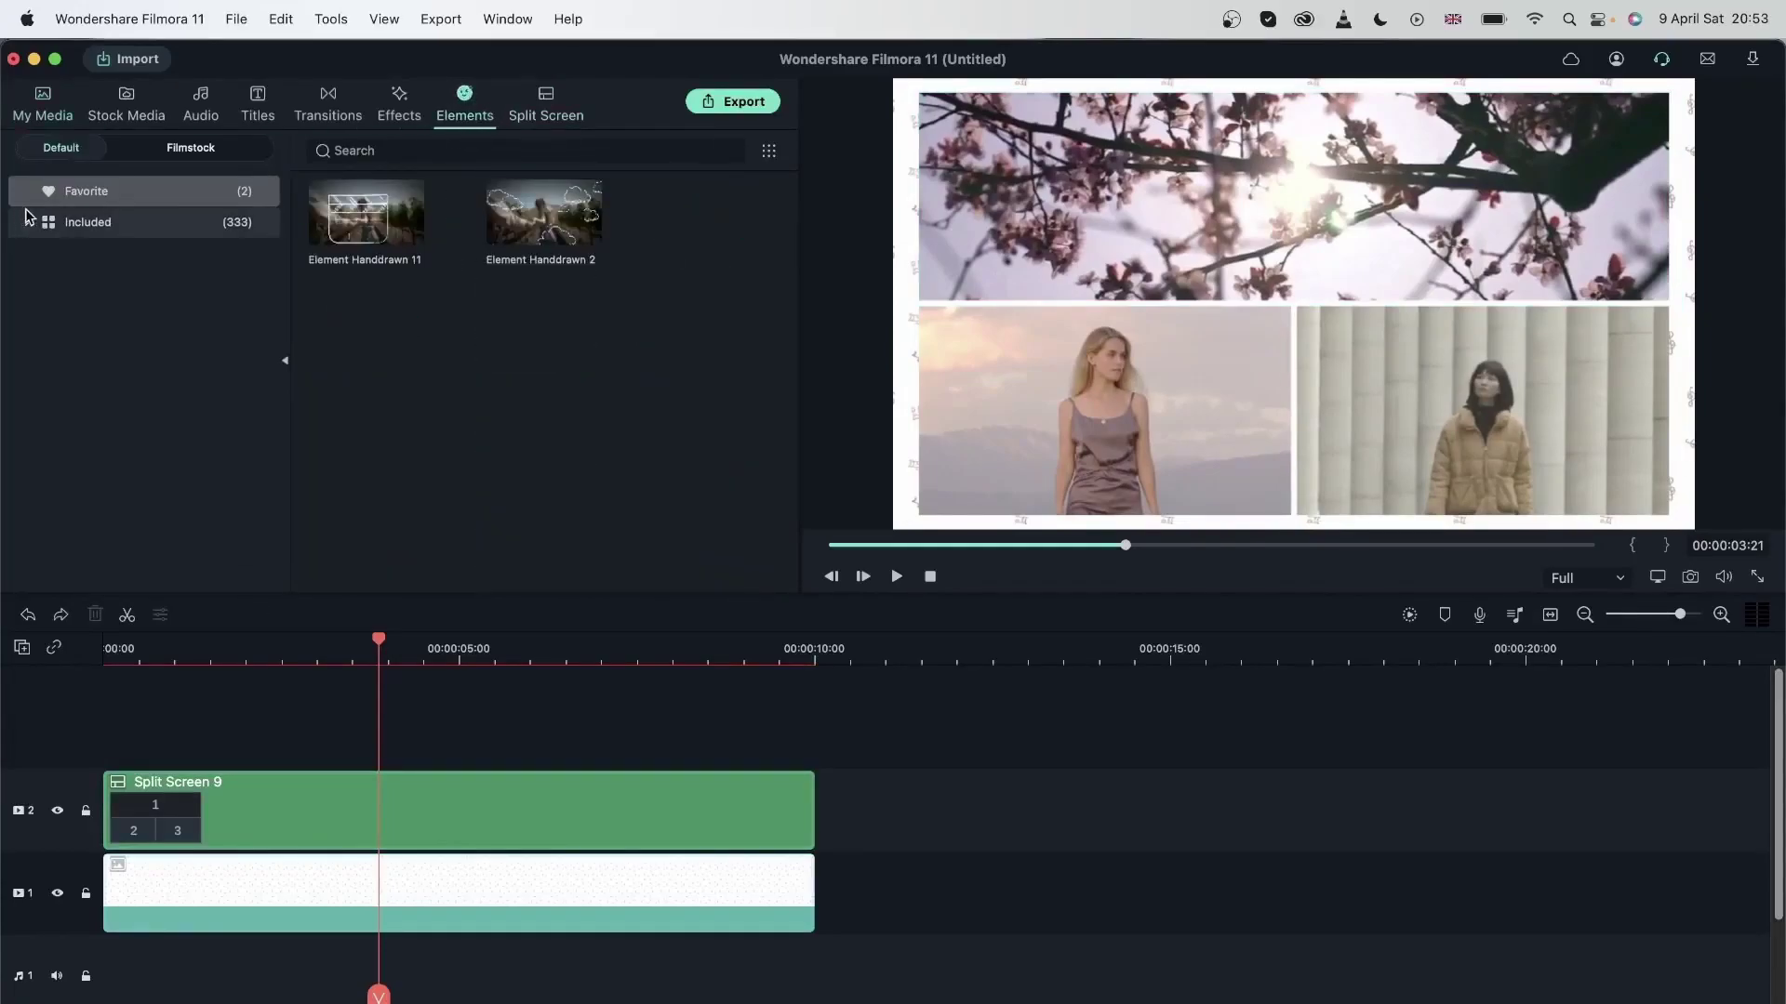
{"action": "left_click", "coordinate": [42, 231]}
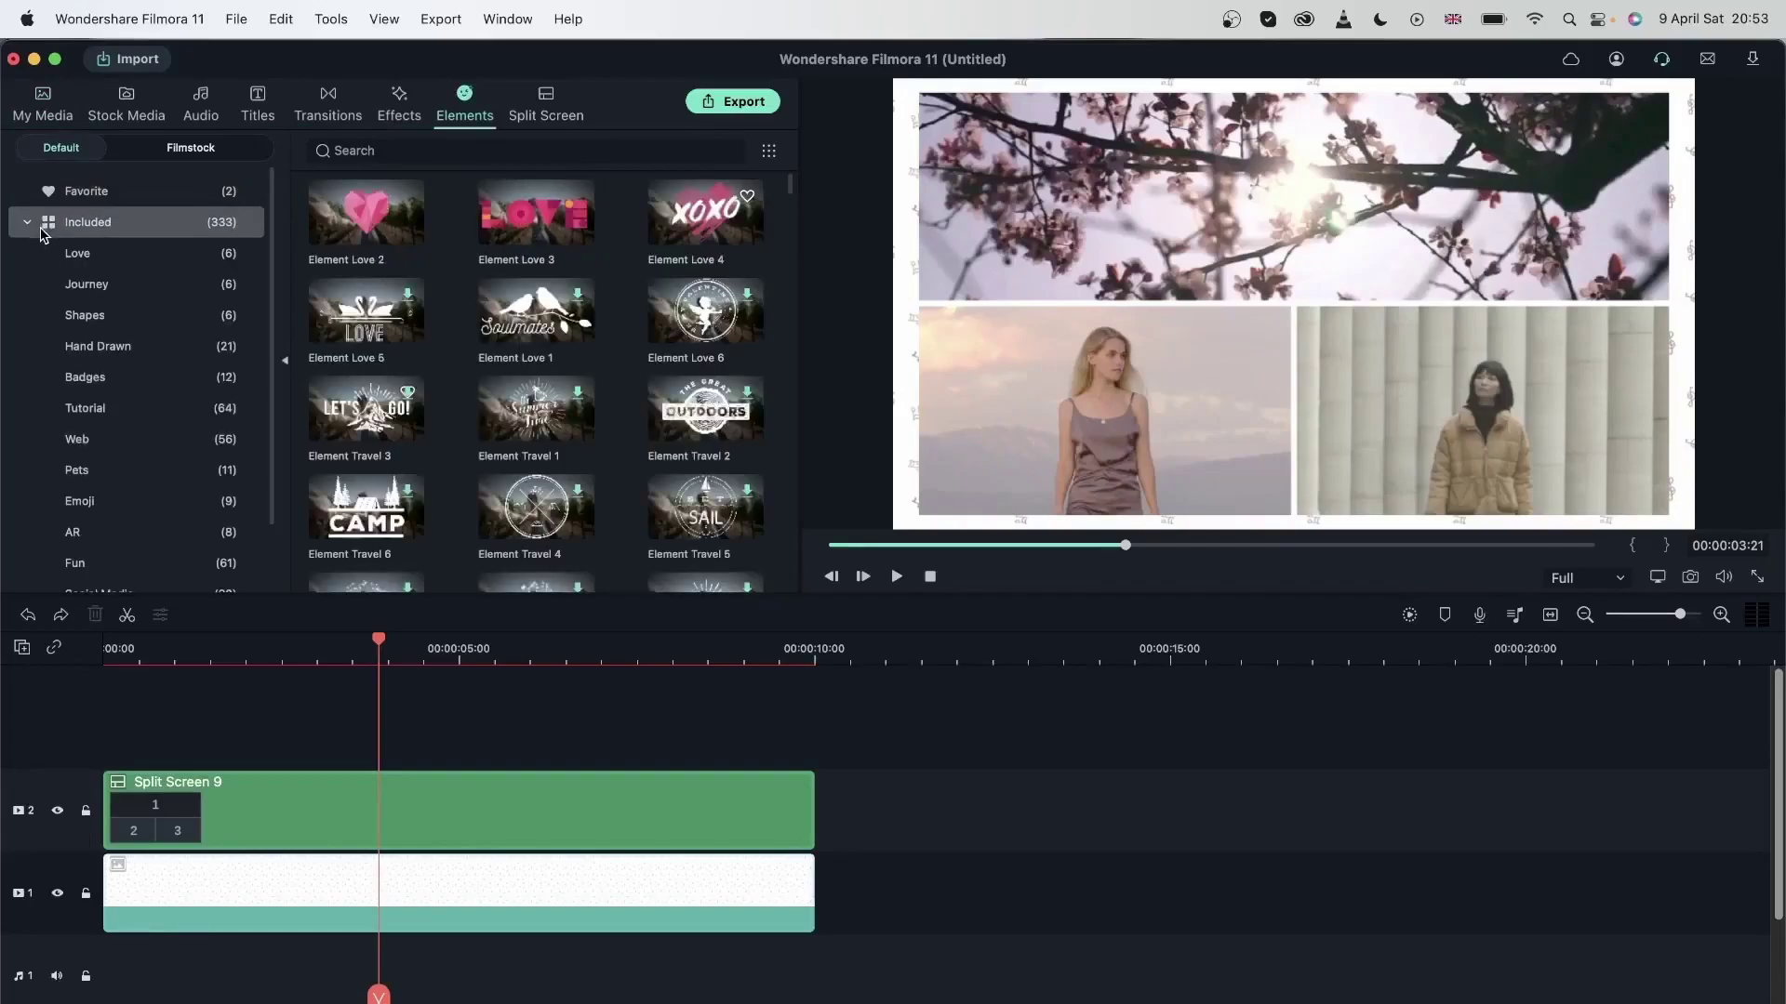
{"action": "left_click", "coordinate": [120, 347]}
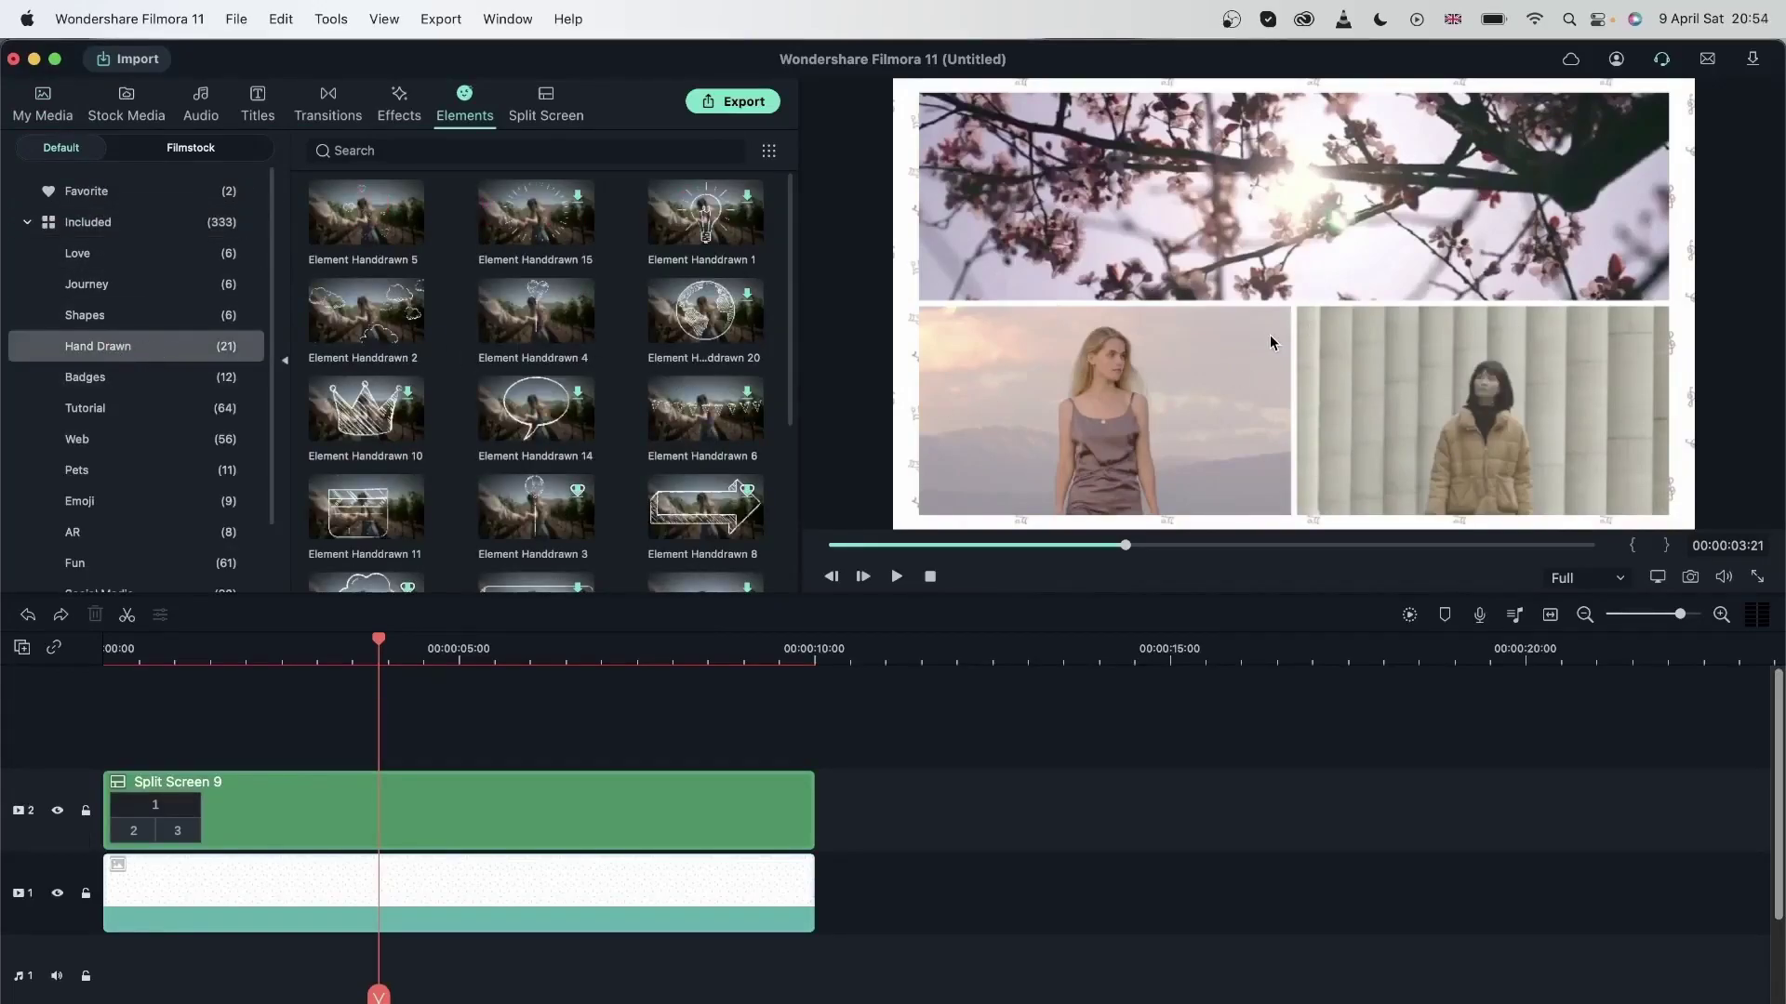
{"action": "left_click_drag", "start_coordinate": [358, 309], "coordinate": [224, 756]}
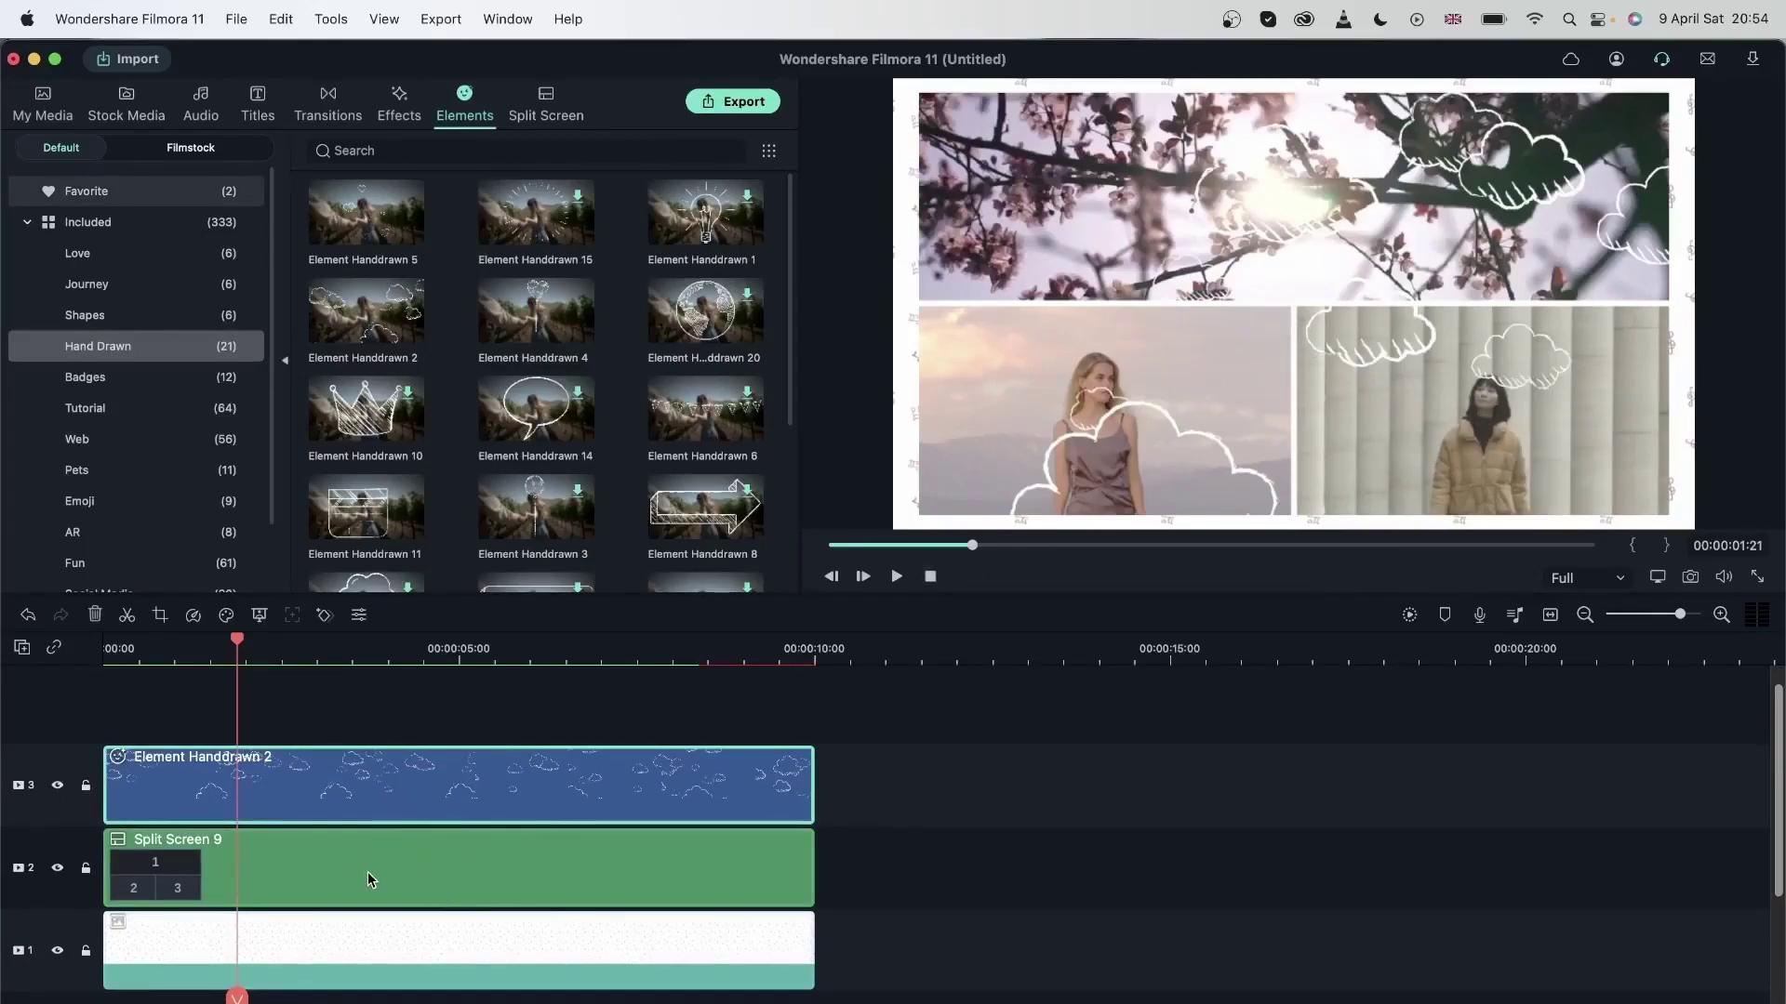
{"action": "left_click_drag", "start_coordinate": [367, 880], "coordinate": [383, 783]}
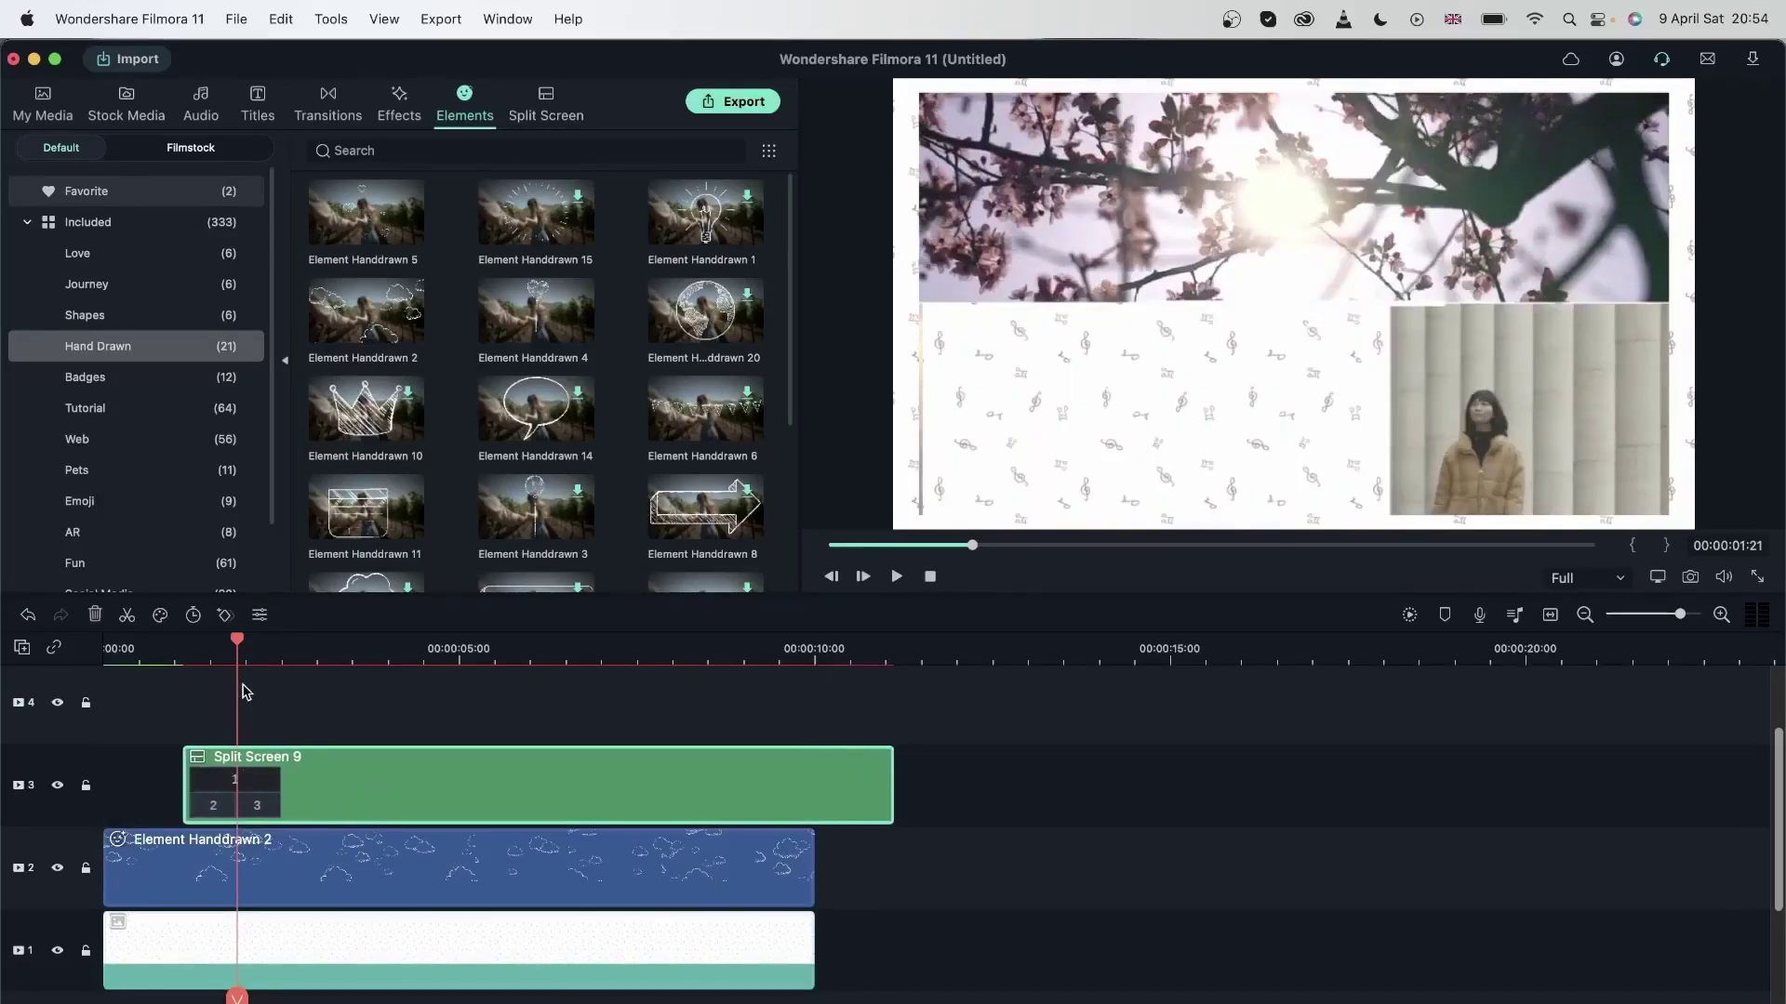
{"action": "left_click_drag", "start_coordinate": [239, 689], "coordinate": [108, 685]}
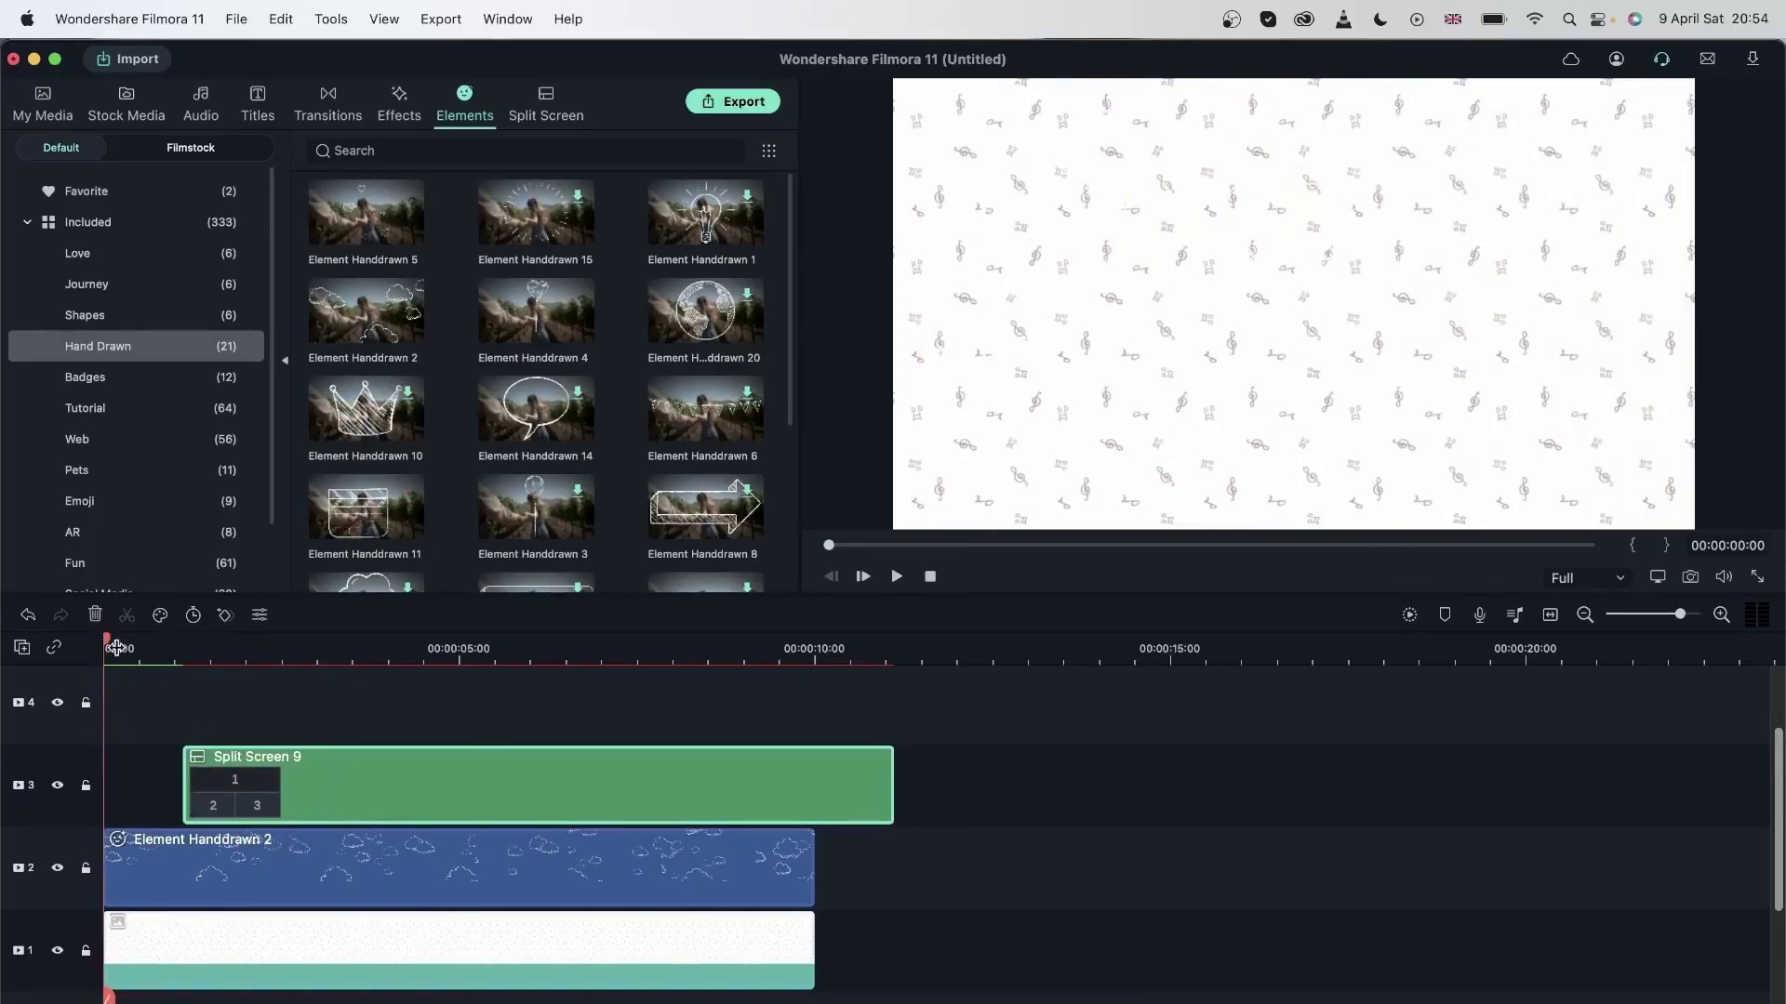
Step: Give the Element Handdrawn 2 cloud Difference blending with lowered opacity (about 91%)
{"action": "left_click", "coordinate": [133, 649]}
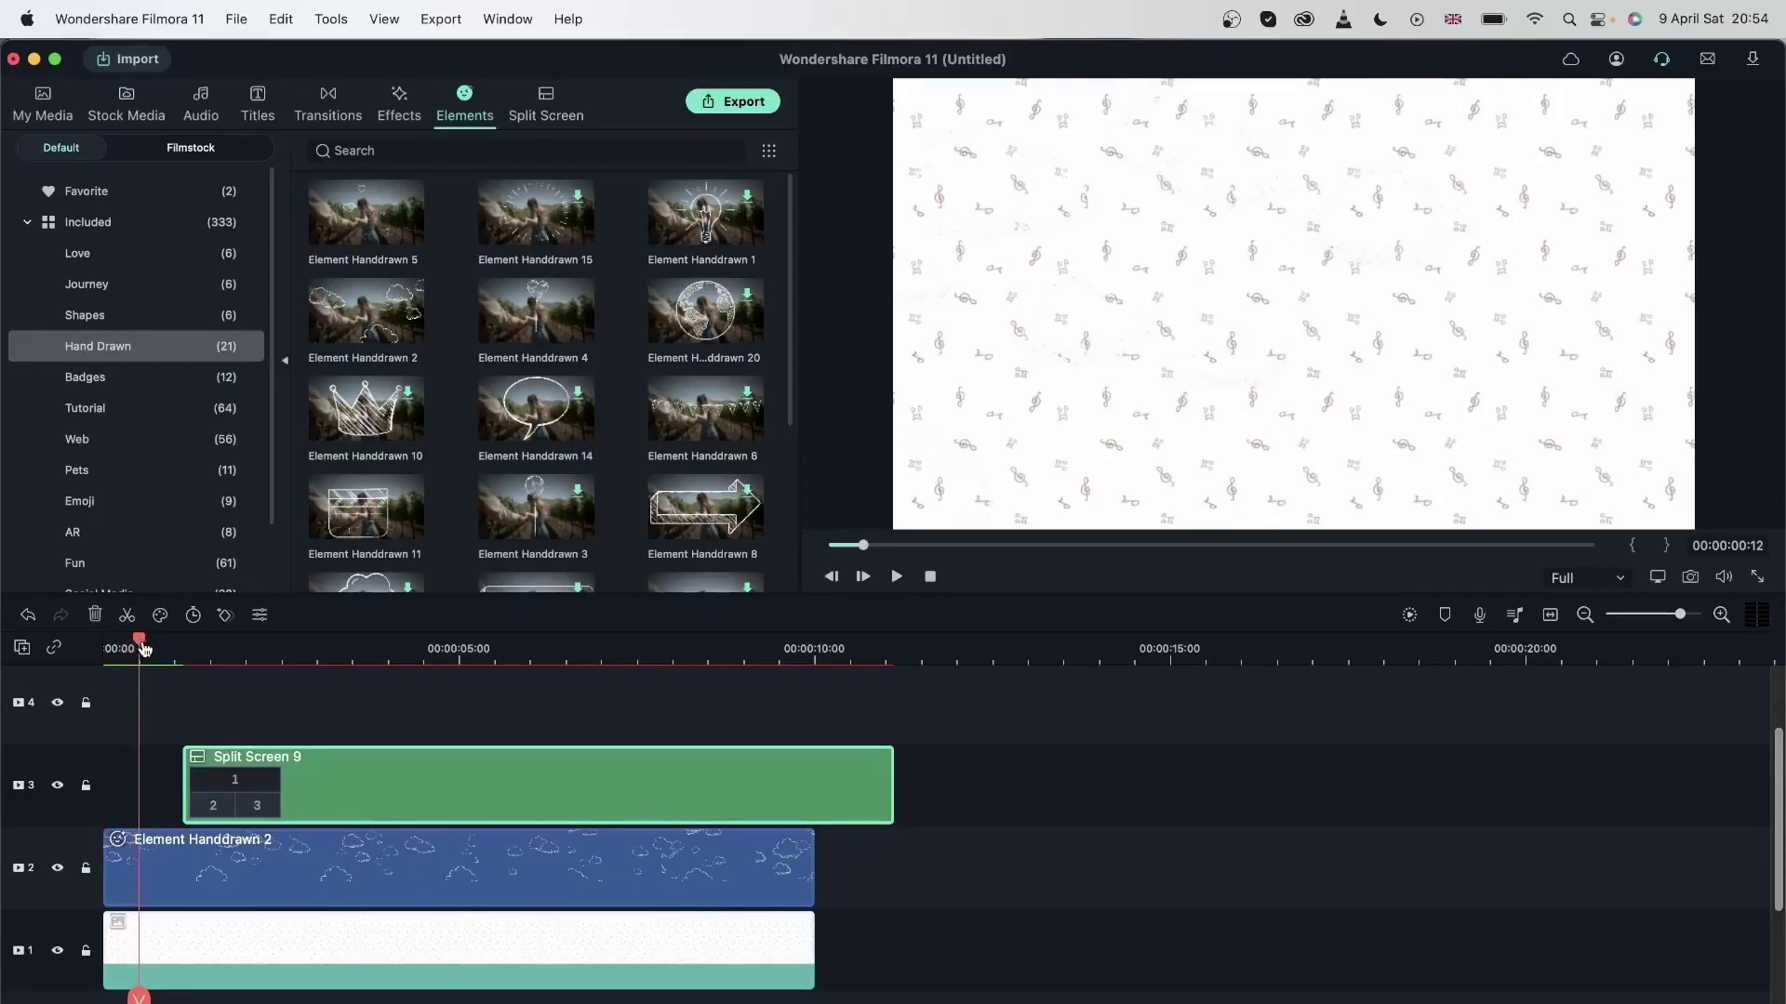
{"action": "key", "text": "Left"}
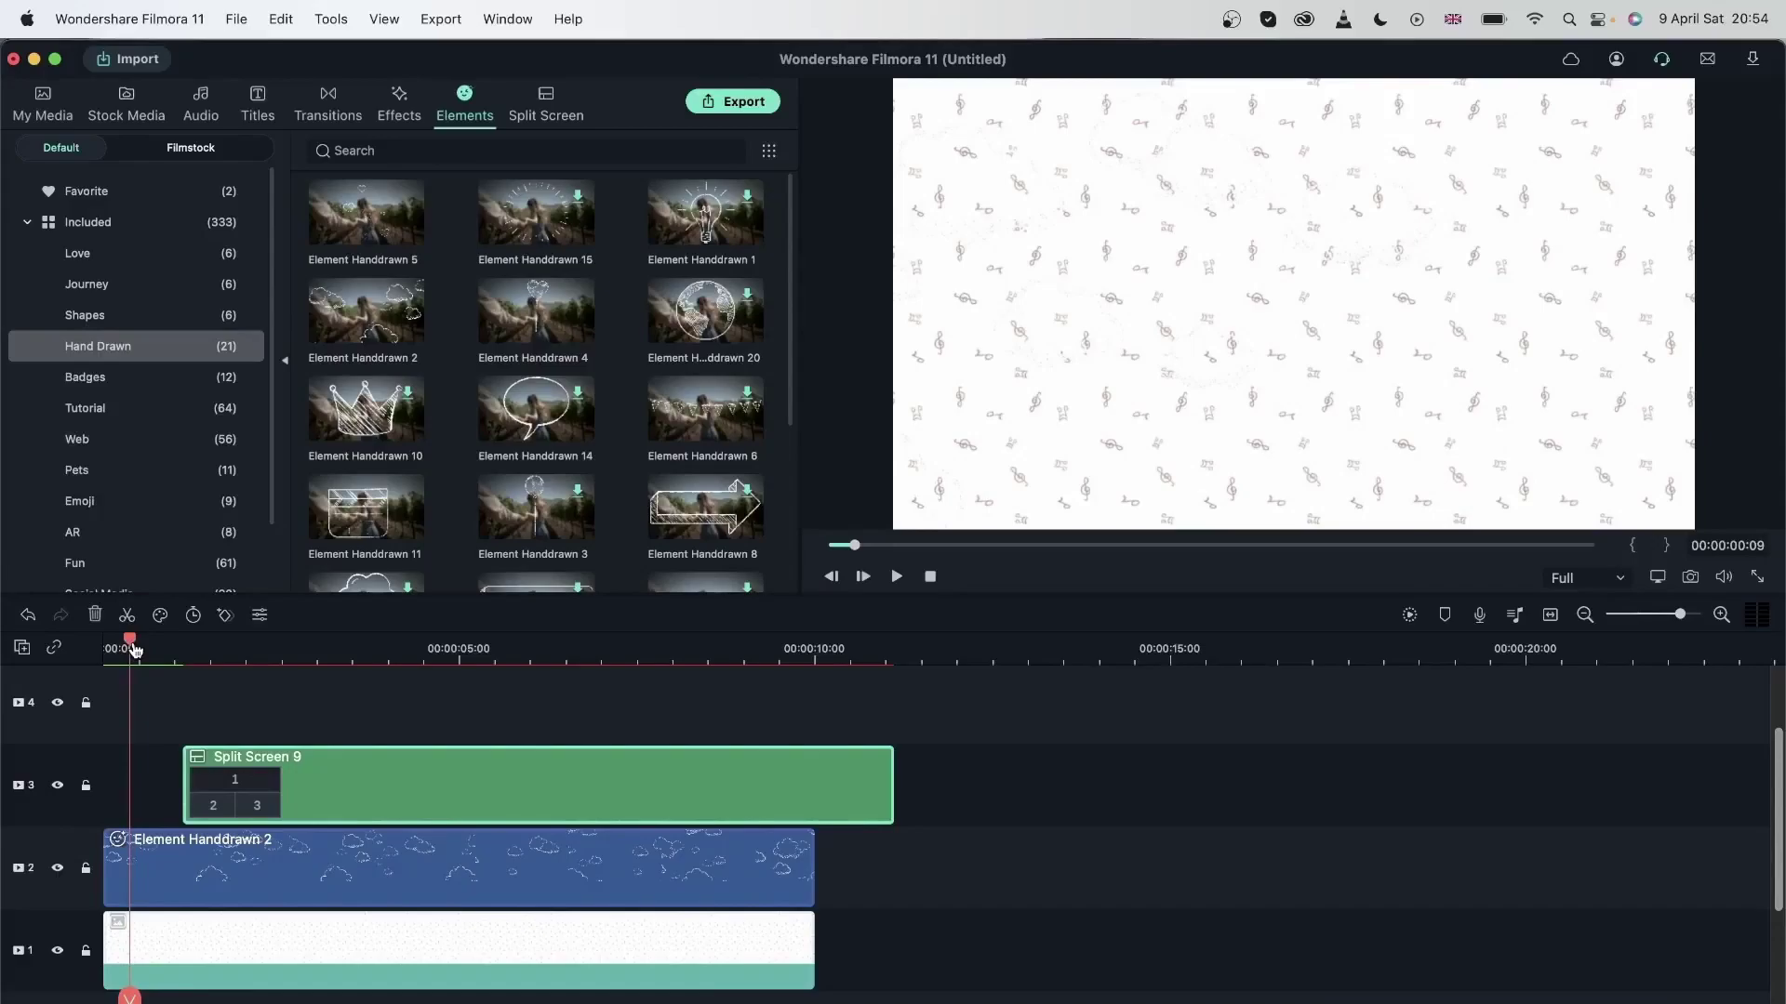
{"action": "double_click", "coordinate": [276, 886]}
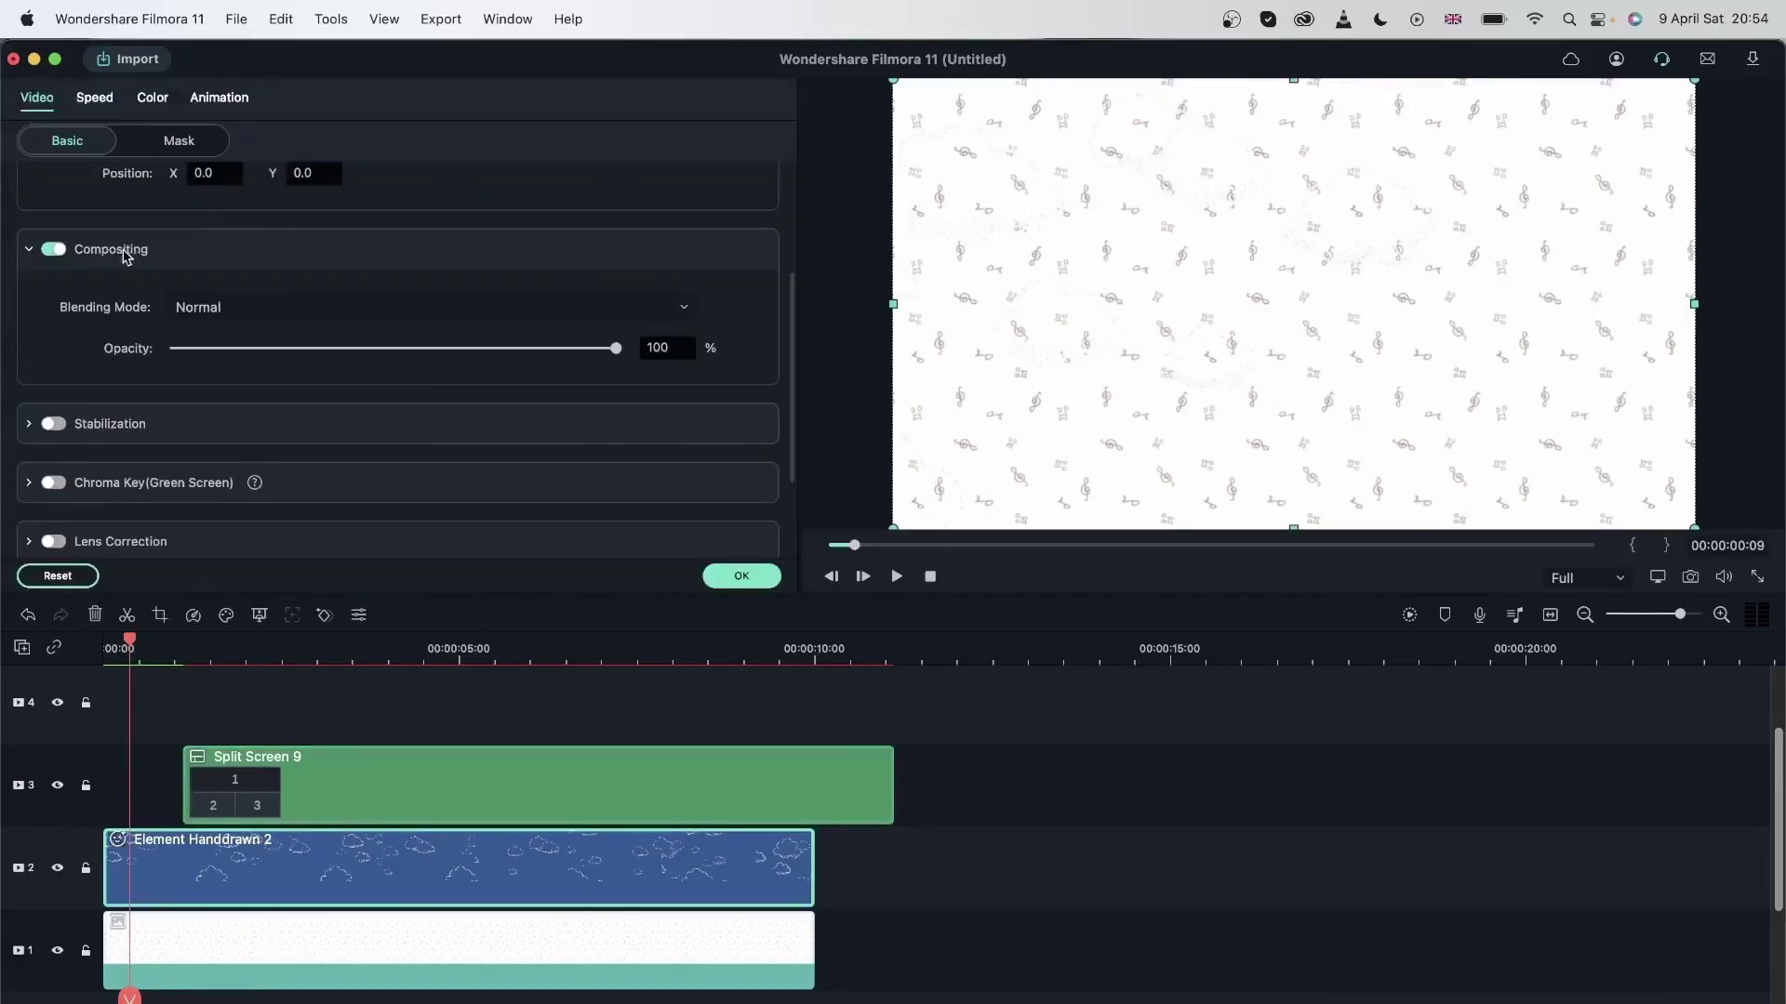
{"action": "left_click", "coordinate": [231, 311]}
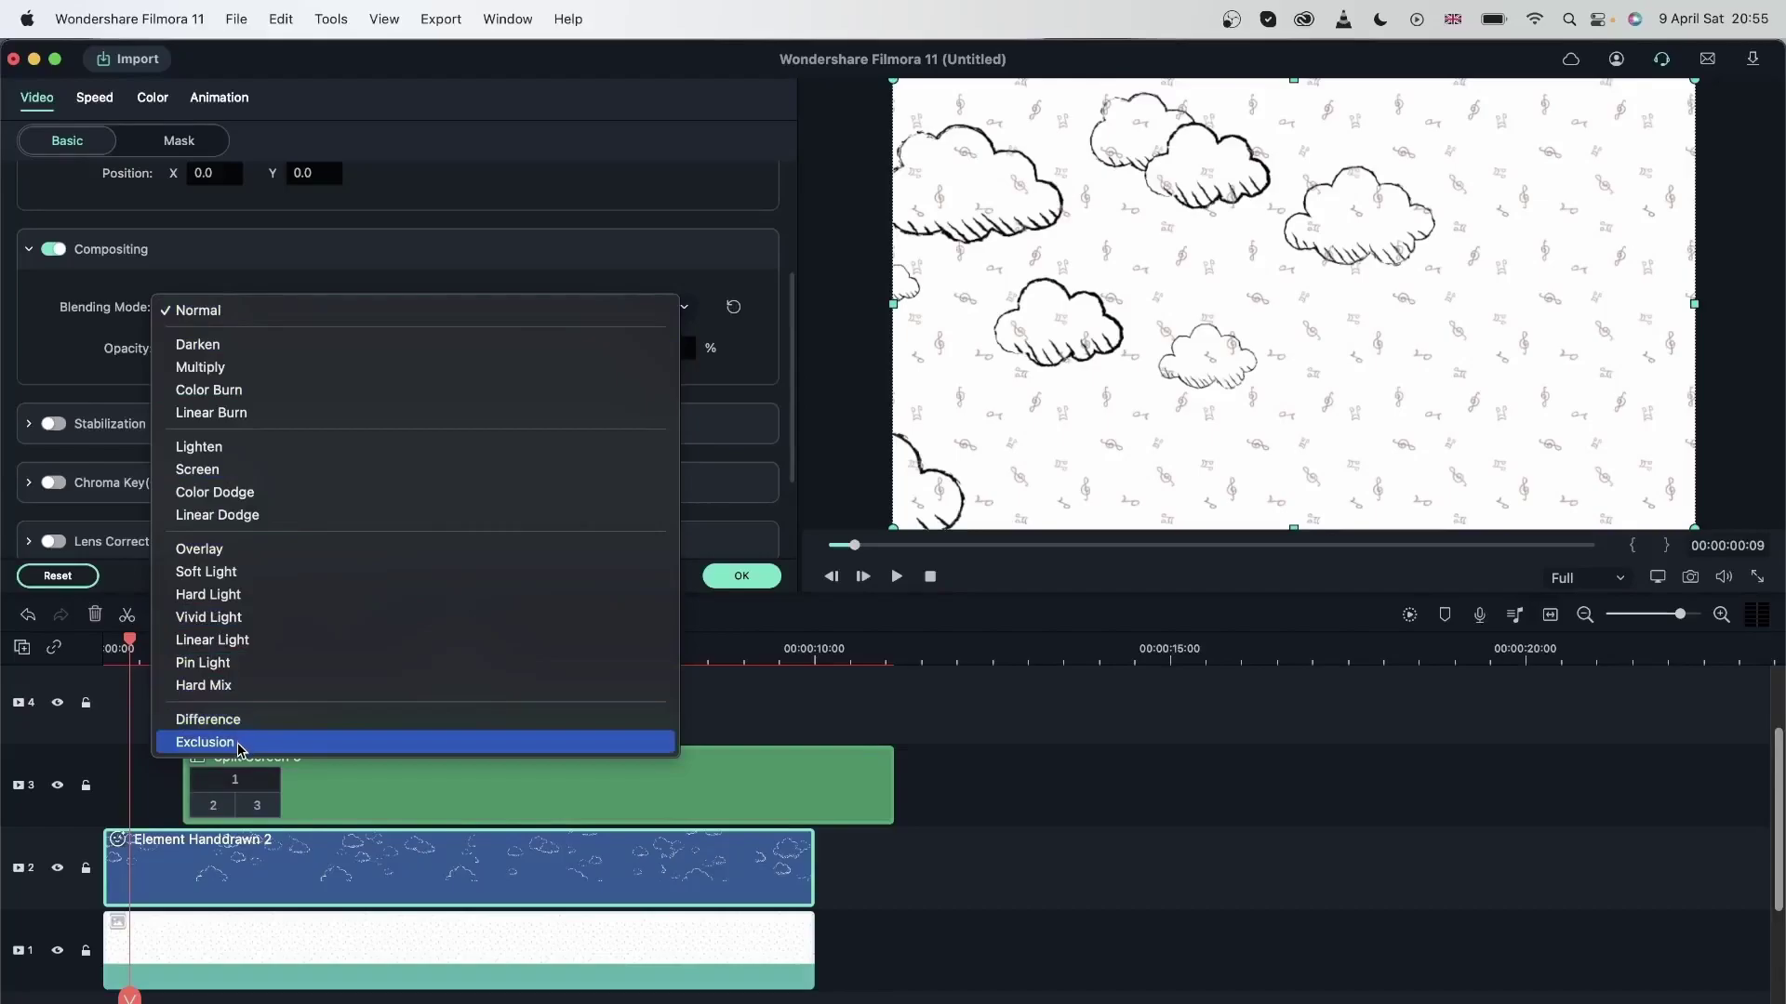
{"action": "left_click", "coordinate": [228, 720]}
{"action": "mouse_move", "coordinate": [618, 359]}
{"action": "left_mouse_down"}
{"action": "mouse_move", "coordinate": [371, 363]}
{"action": "mouse_move", "coordinate": [586, 359]}
{"action": "left_mouse_up"}
{"action": "left_click", "coordinate": [741, 577]}
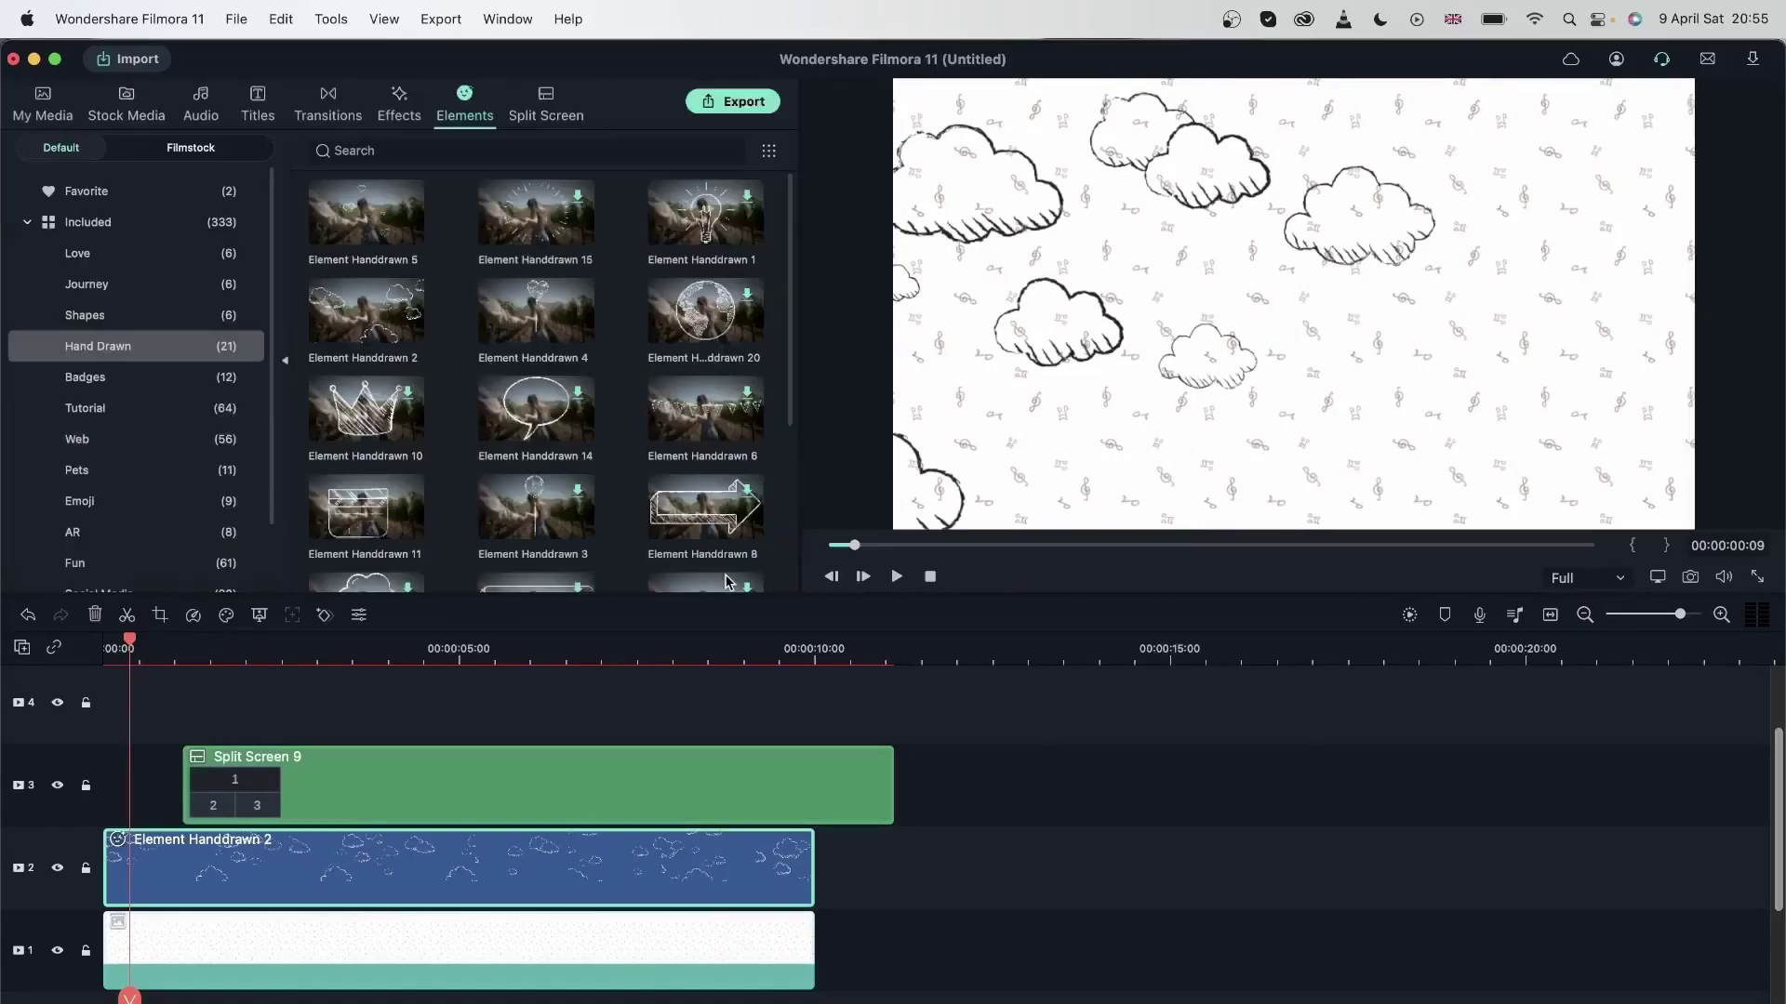
{"action": "left_click_drag", "start_coordinate": [132, 644], "coordinate": [105, 645]}
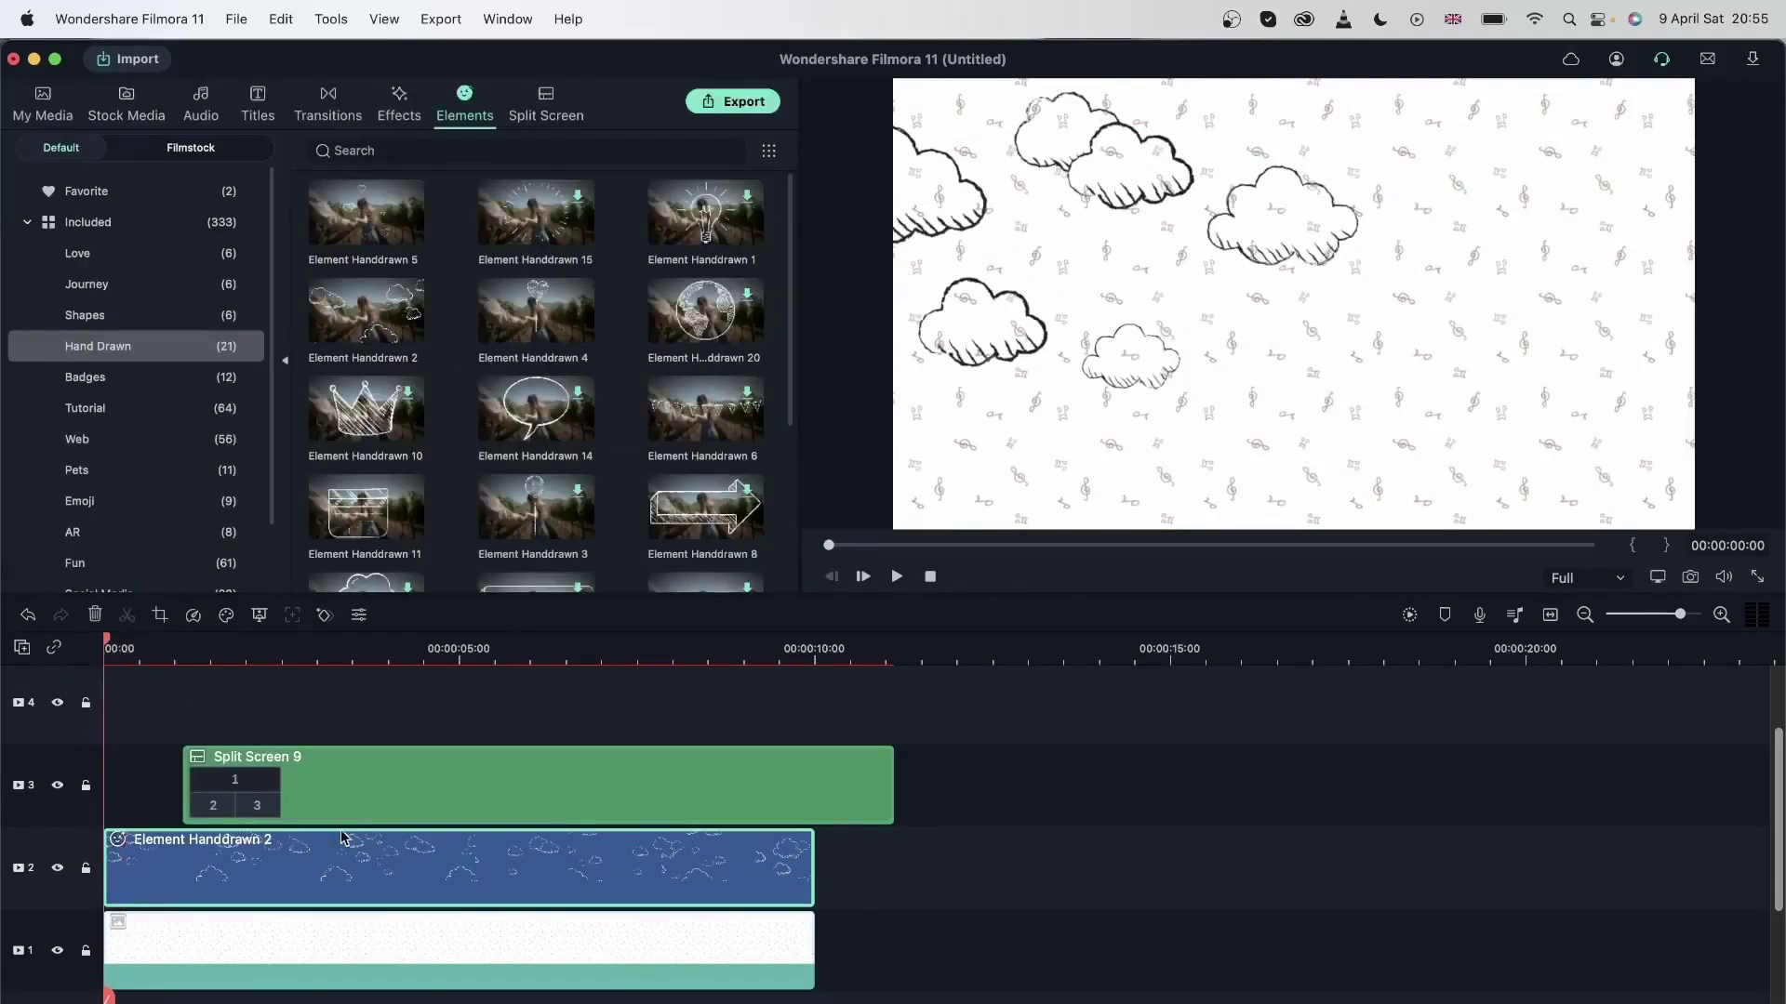
{"action": "left_click", "coordinate": [57, 785]}
{"action": "key", "text": "space"}
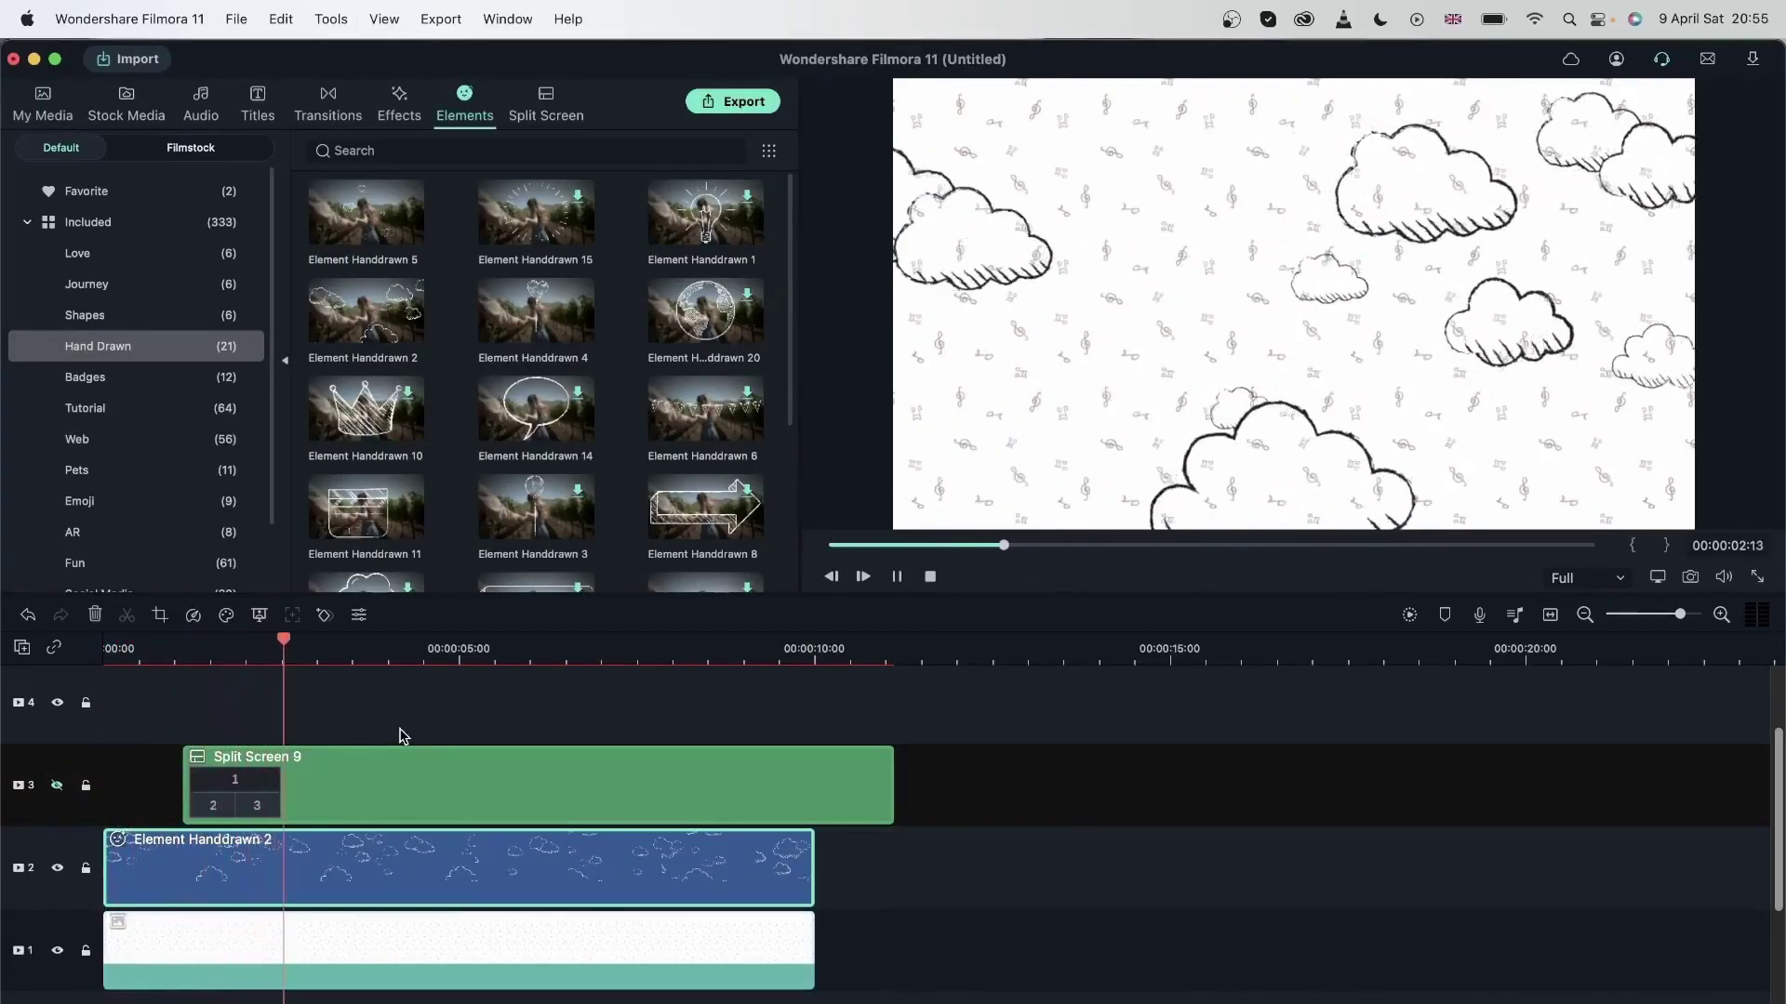
{"action": "key", "text": "space"}
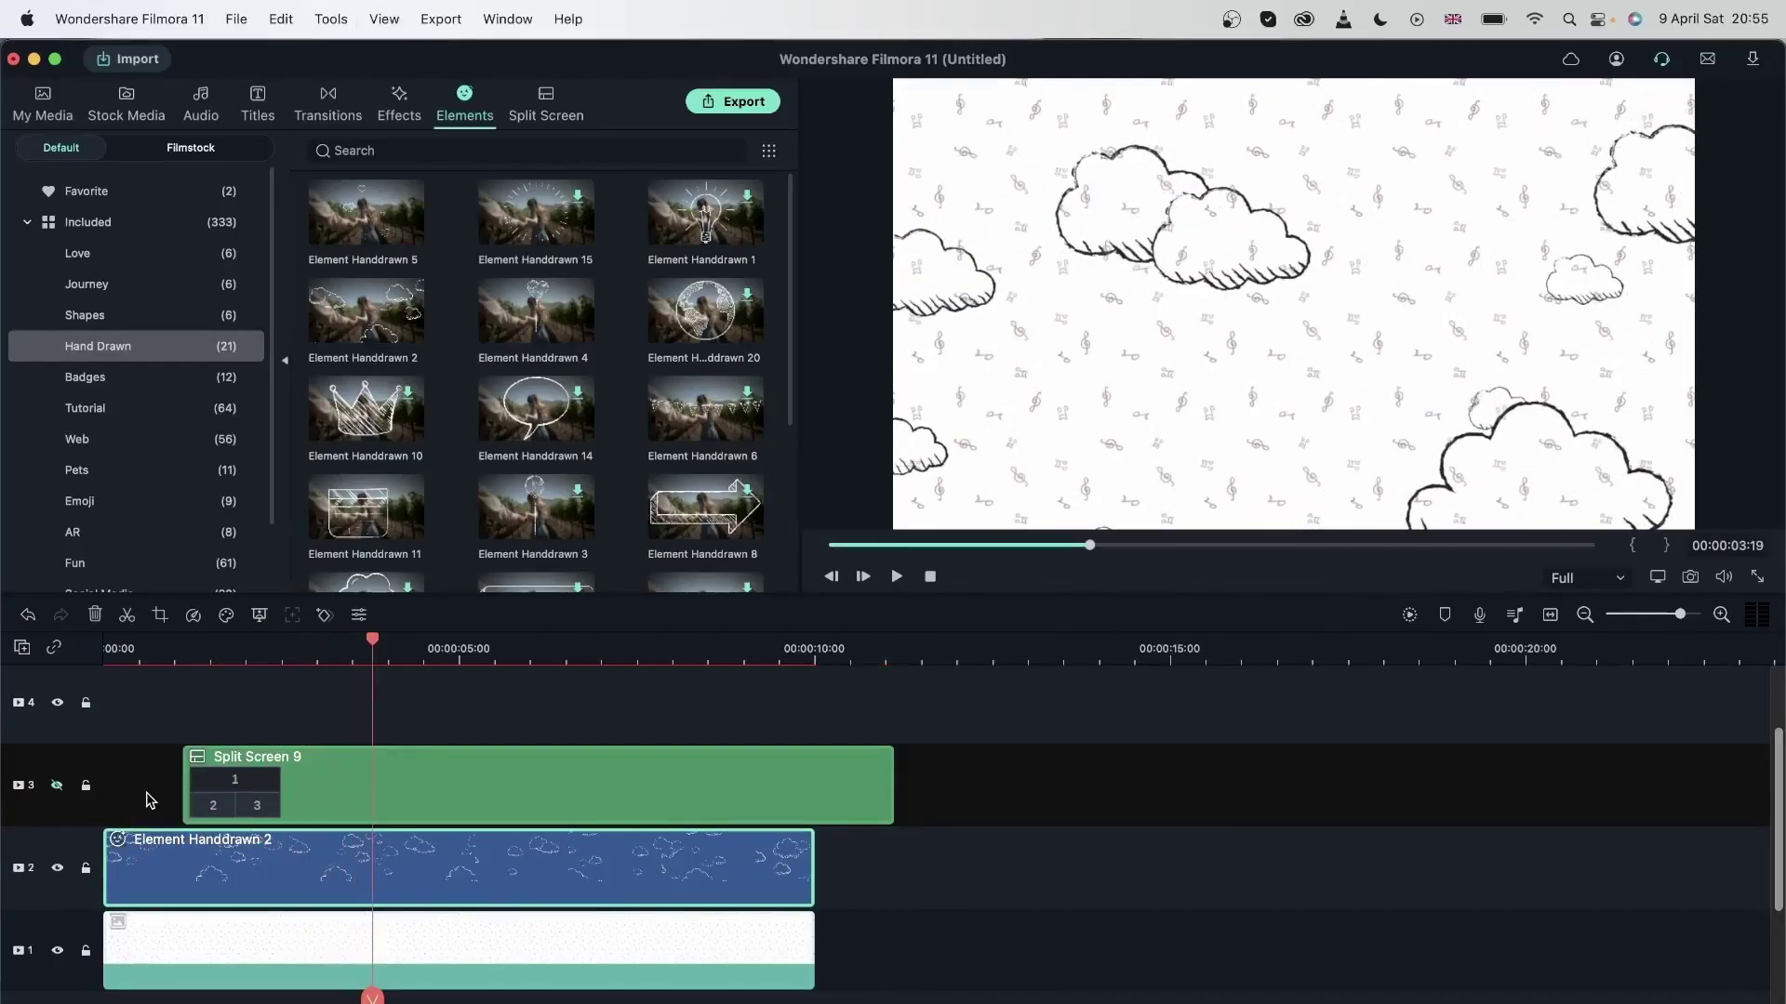
{"action": "key", "text": "Home"}
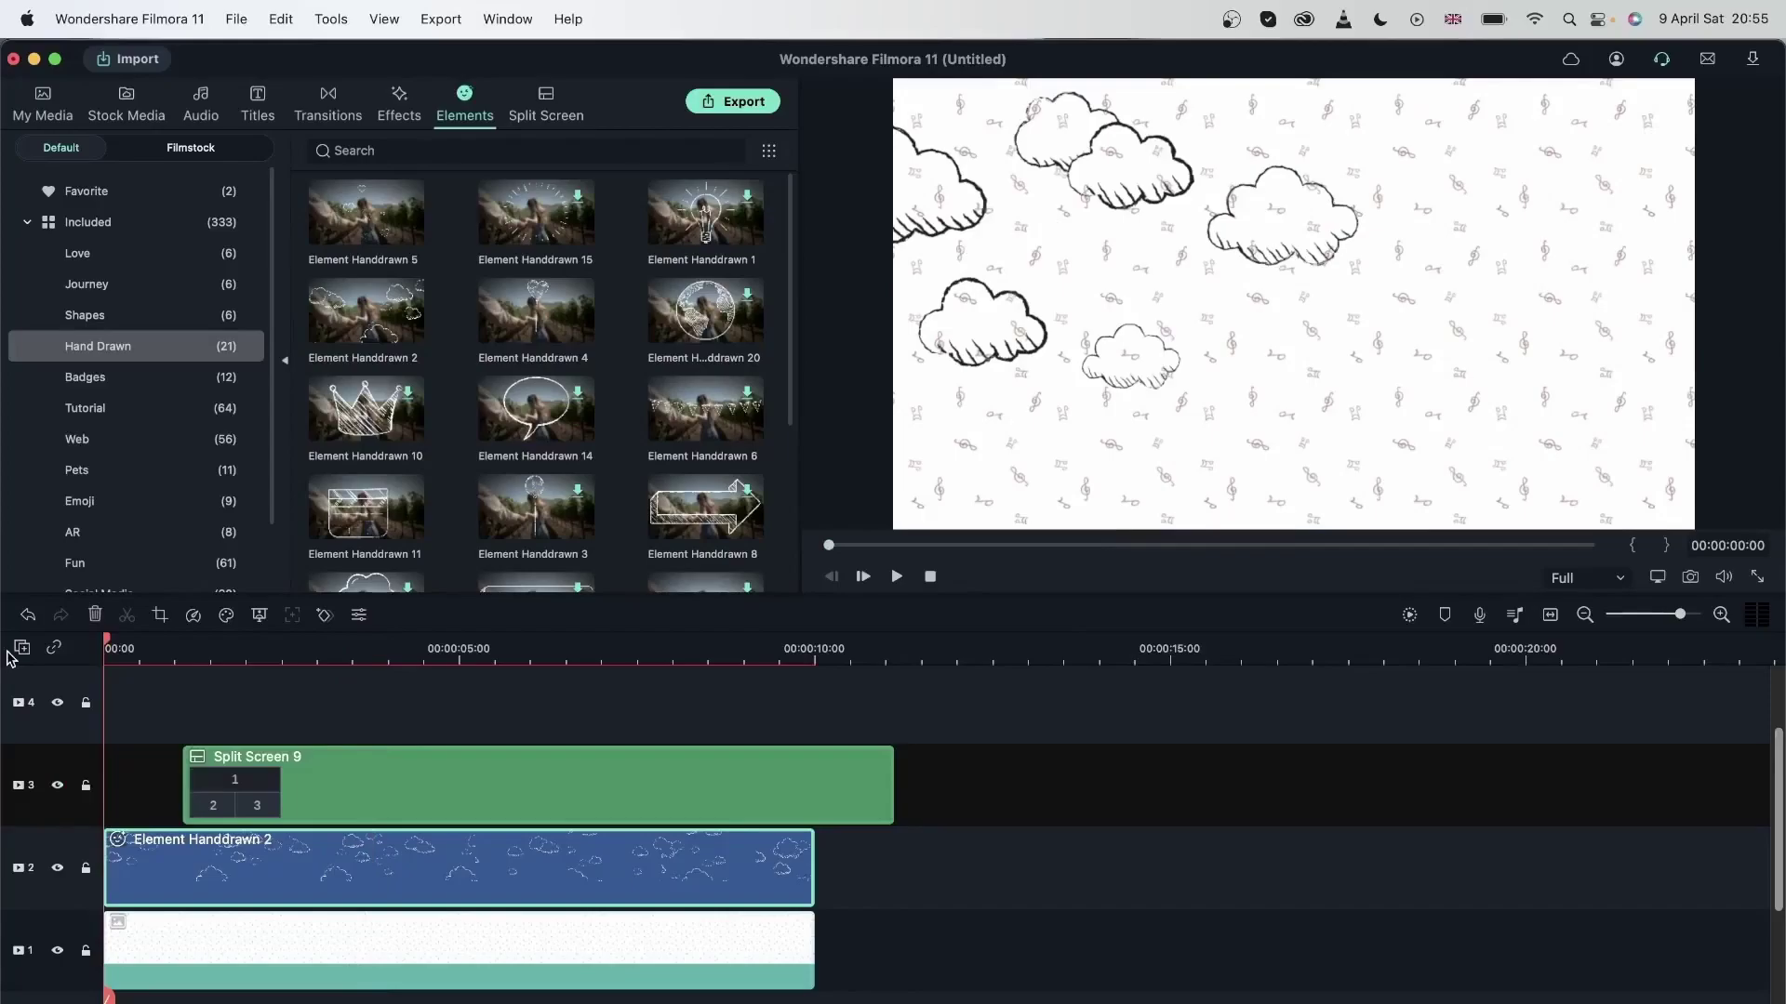
{"action": "key", "text": "space"}
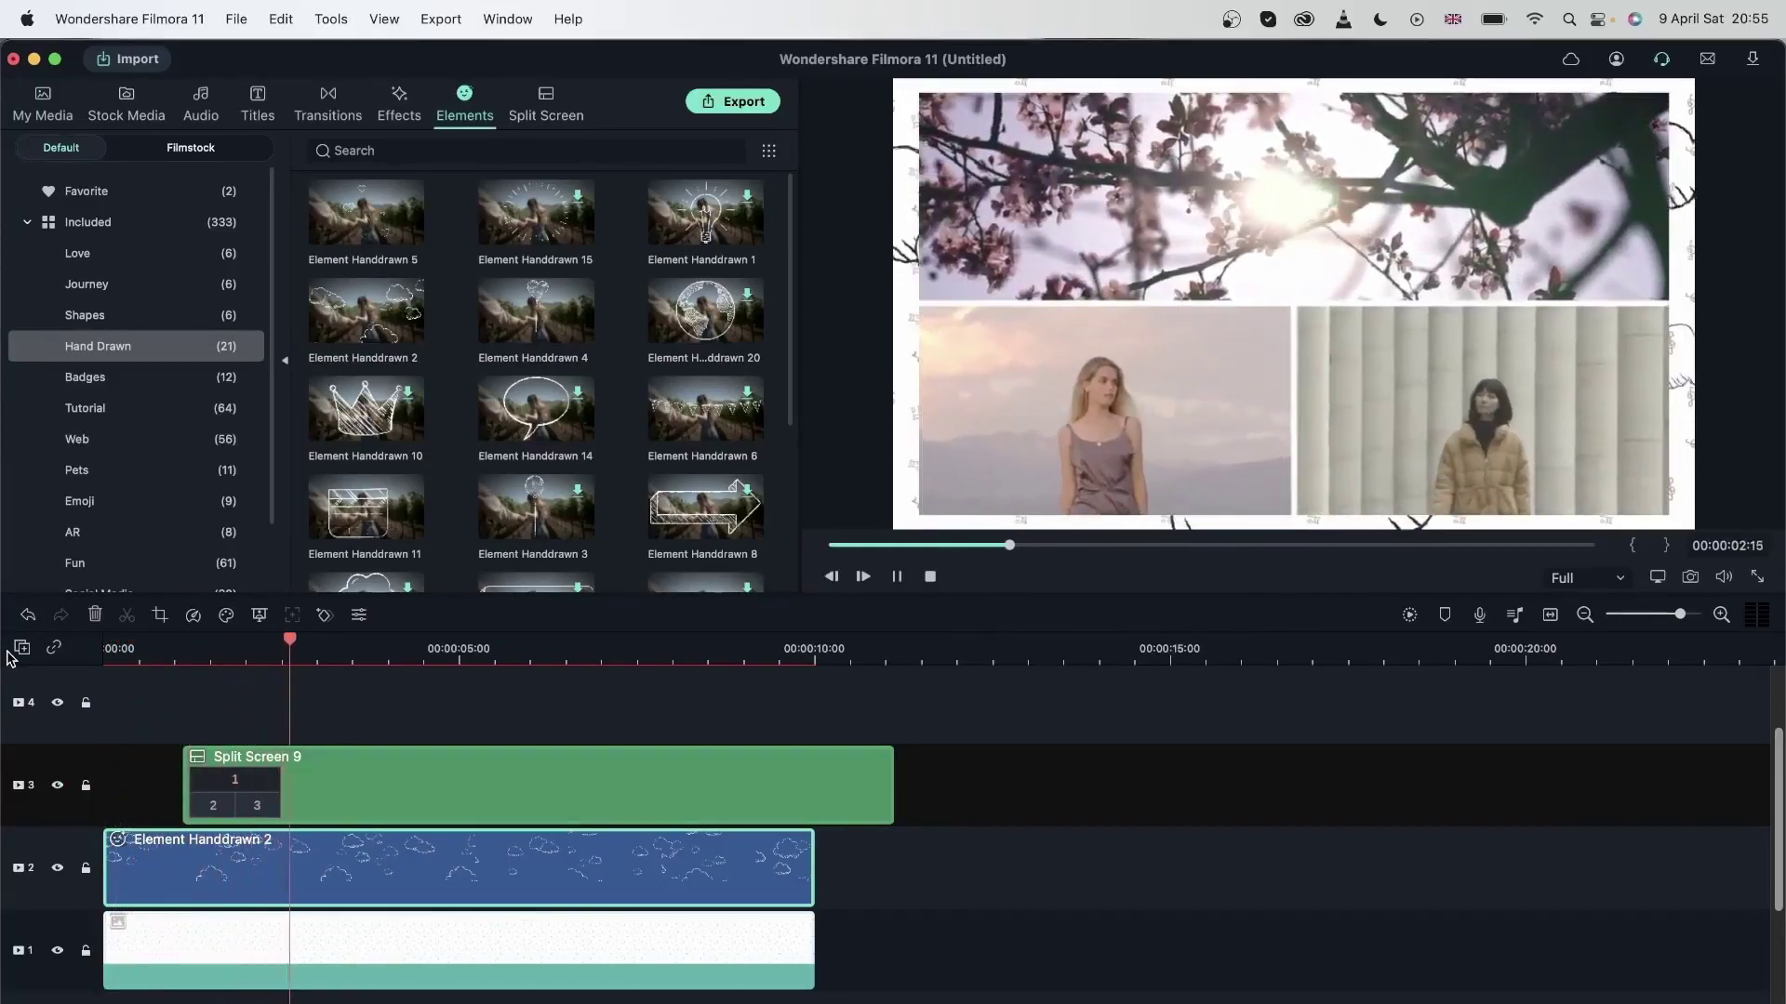
{"action": "key", "text": "space"}
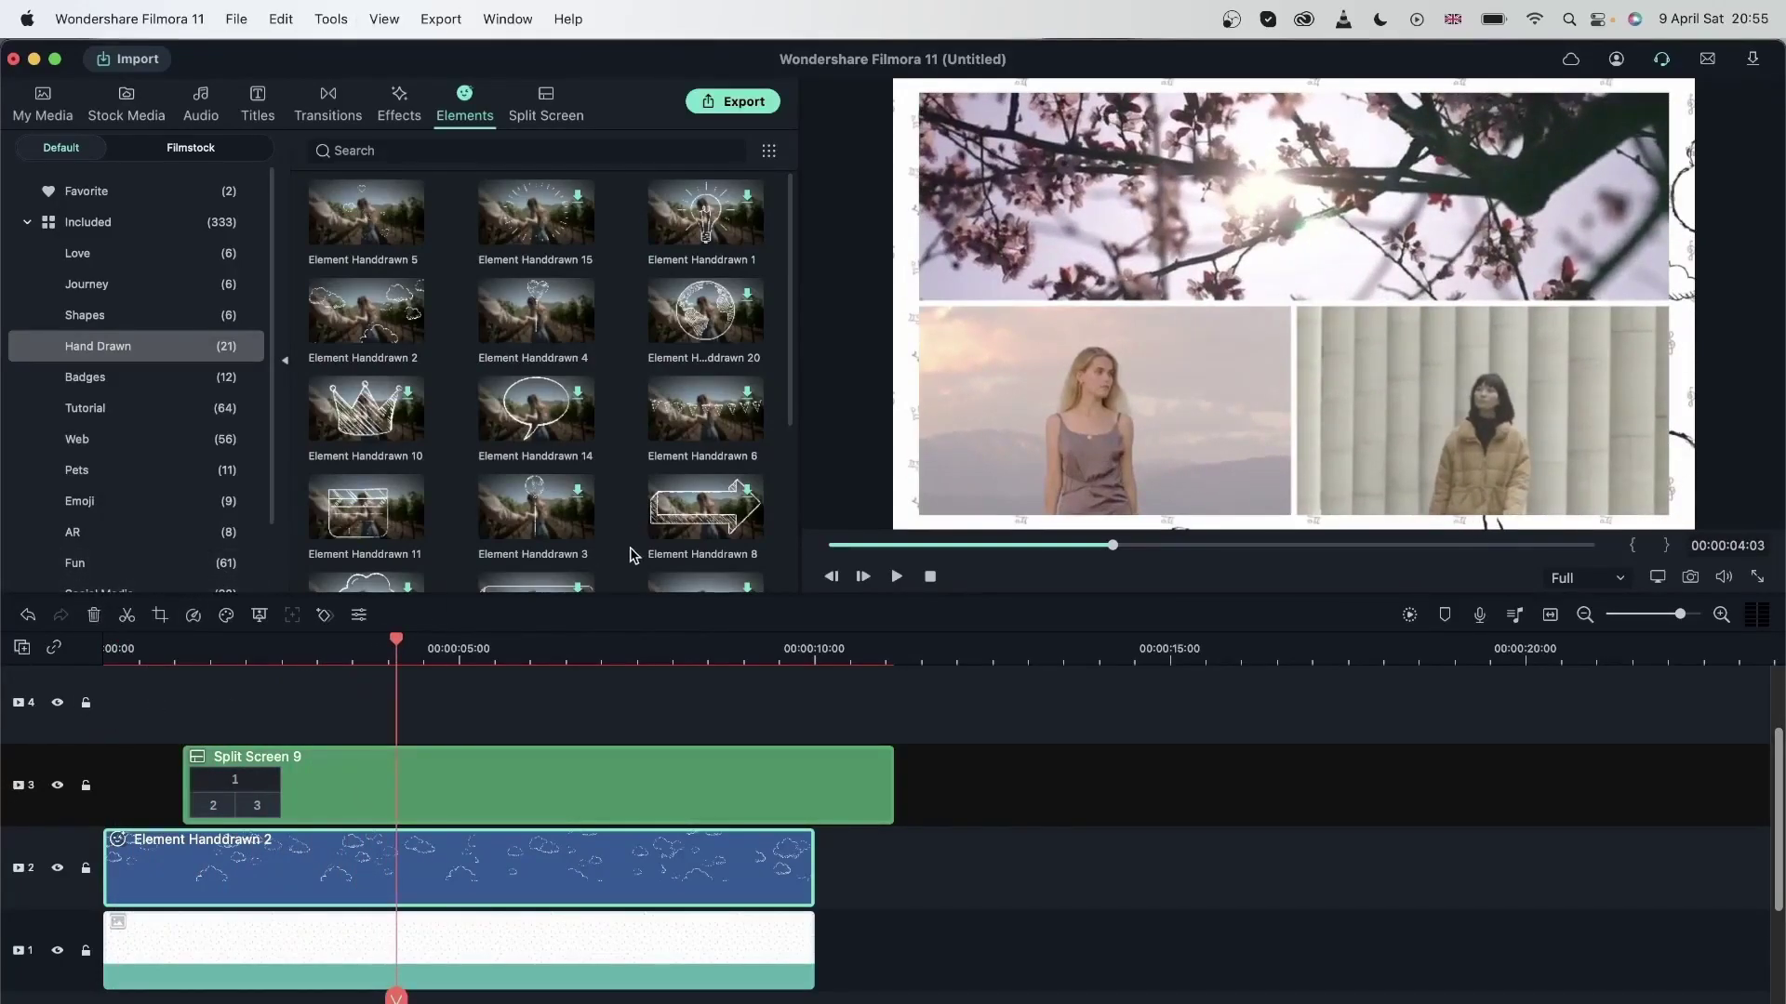
Step: Download Element Handdrawn 20 and place it on track 4
{"action": "scroll", "coordinate": [673, 465], "scroll_direction": "down", "scroll_amount": 5}
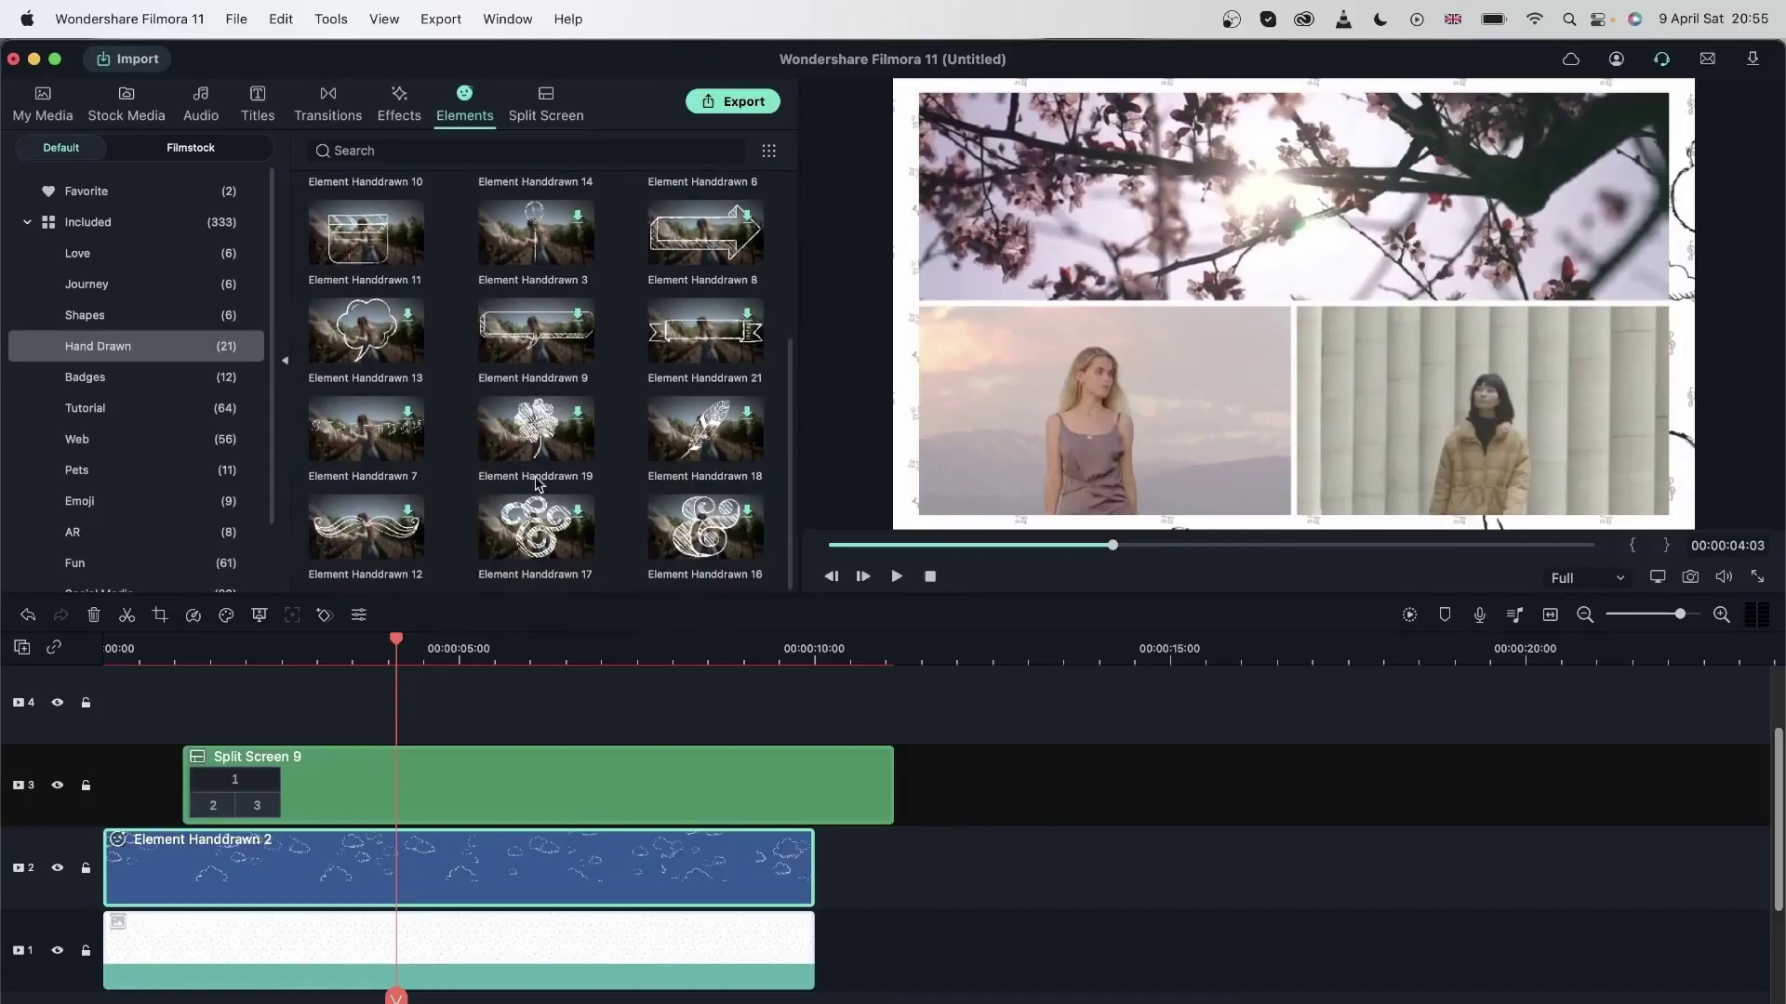
{"action": "scroll", "coordinate": [678, 475], "scroll_direction": "up", "scroll_amount": 5}
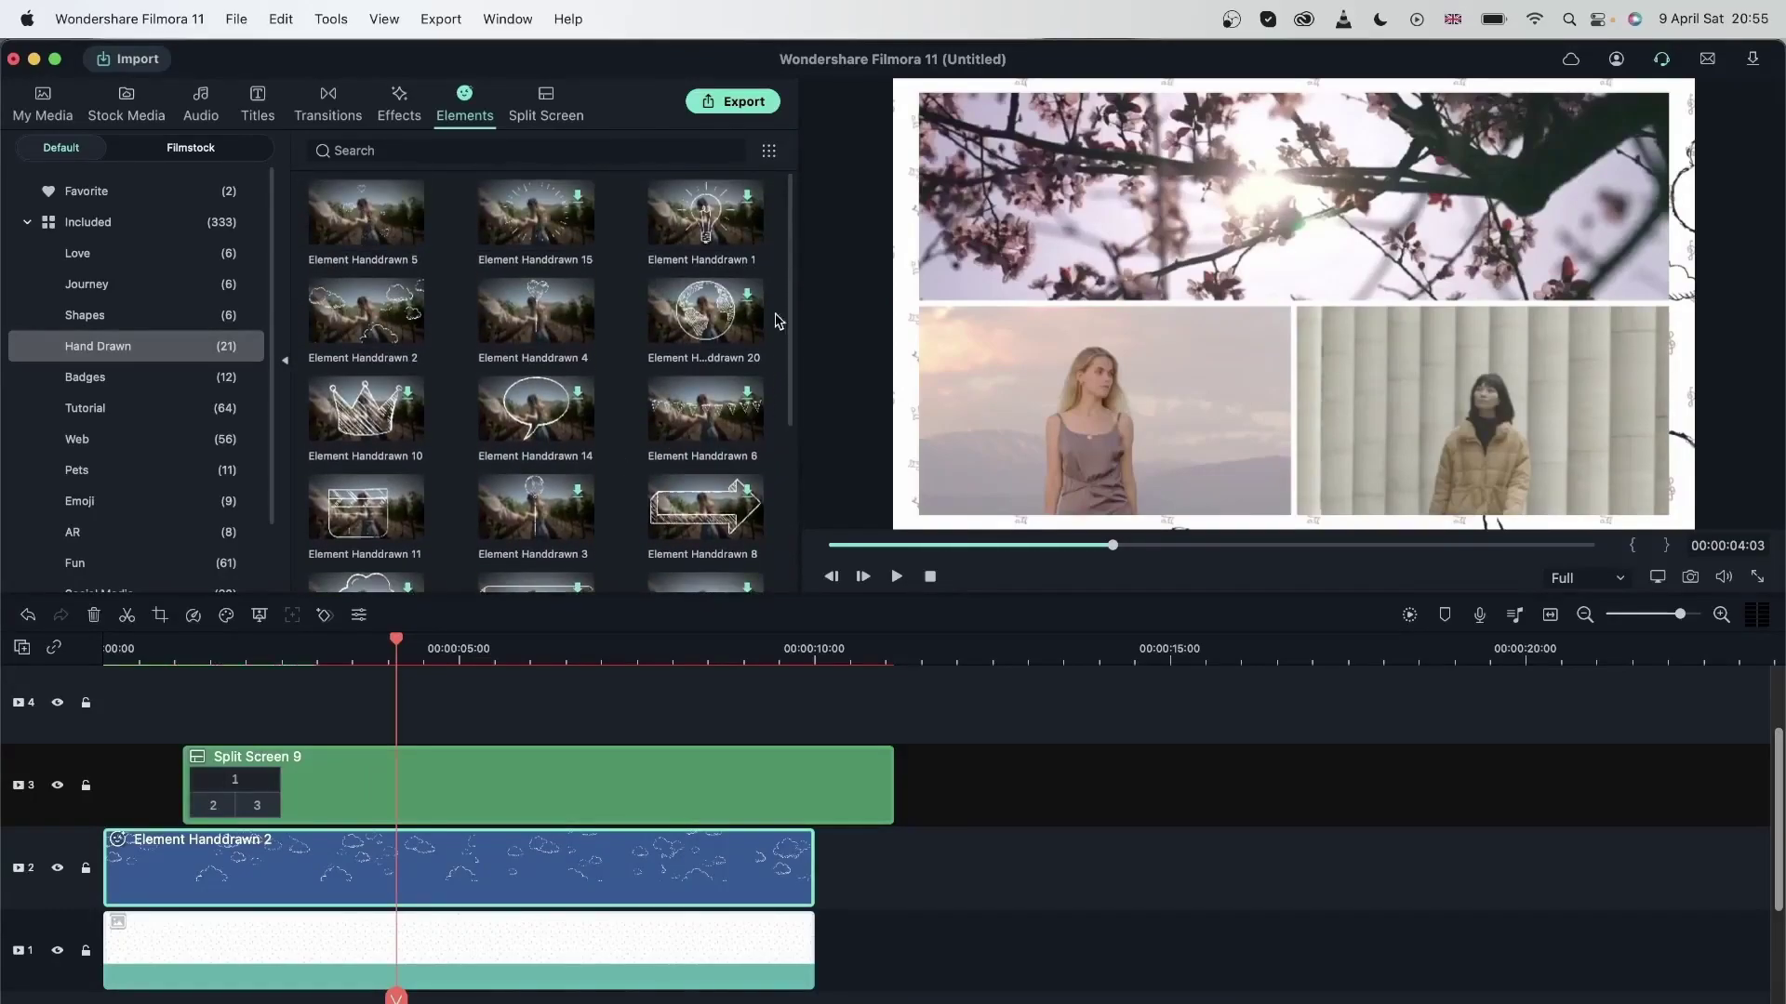
{"action": "left_click", "coordinate": [753, 295]}
{"action": "scroll", "coordinate": [552, 787], "scroll_direction": "up", "scroll_amount": 1}
{"action": "left_click_drag", "start_coordinate": [723, 340], "coordinate": [364, 783]}
Step: Scale the circle element to 33.2% and move it to the frame's top-right corner
{"action": "double_click", "coordinate": [621, 750]}
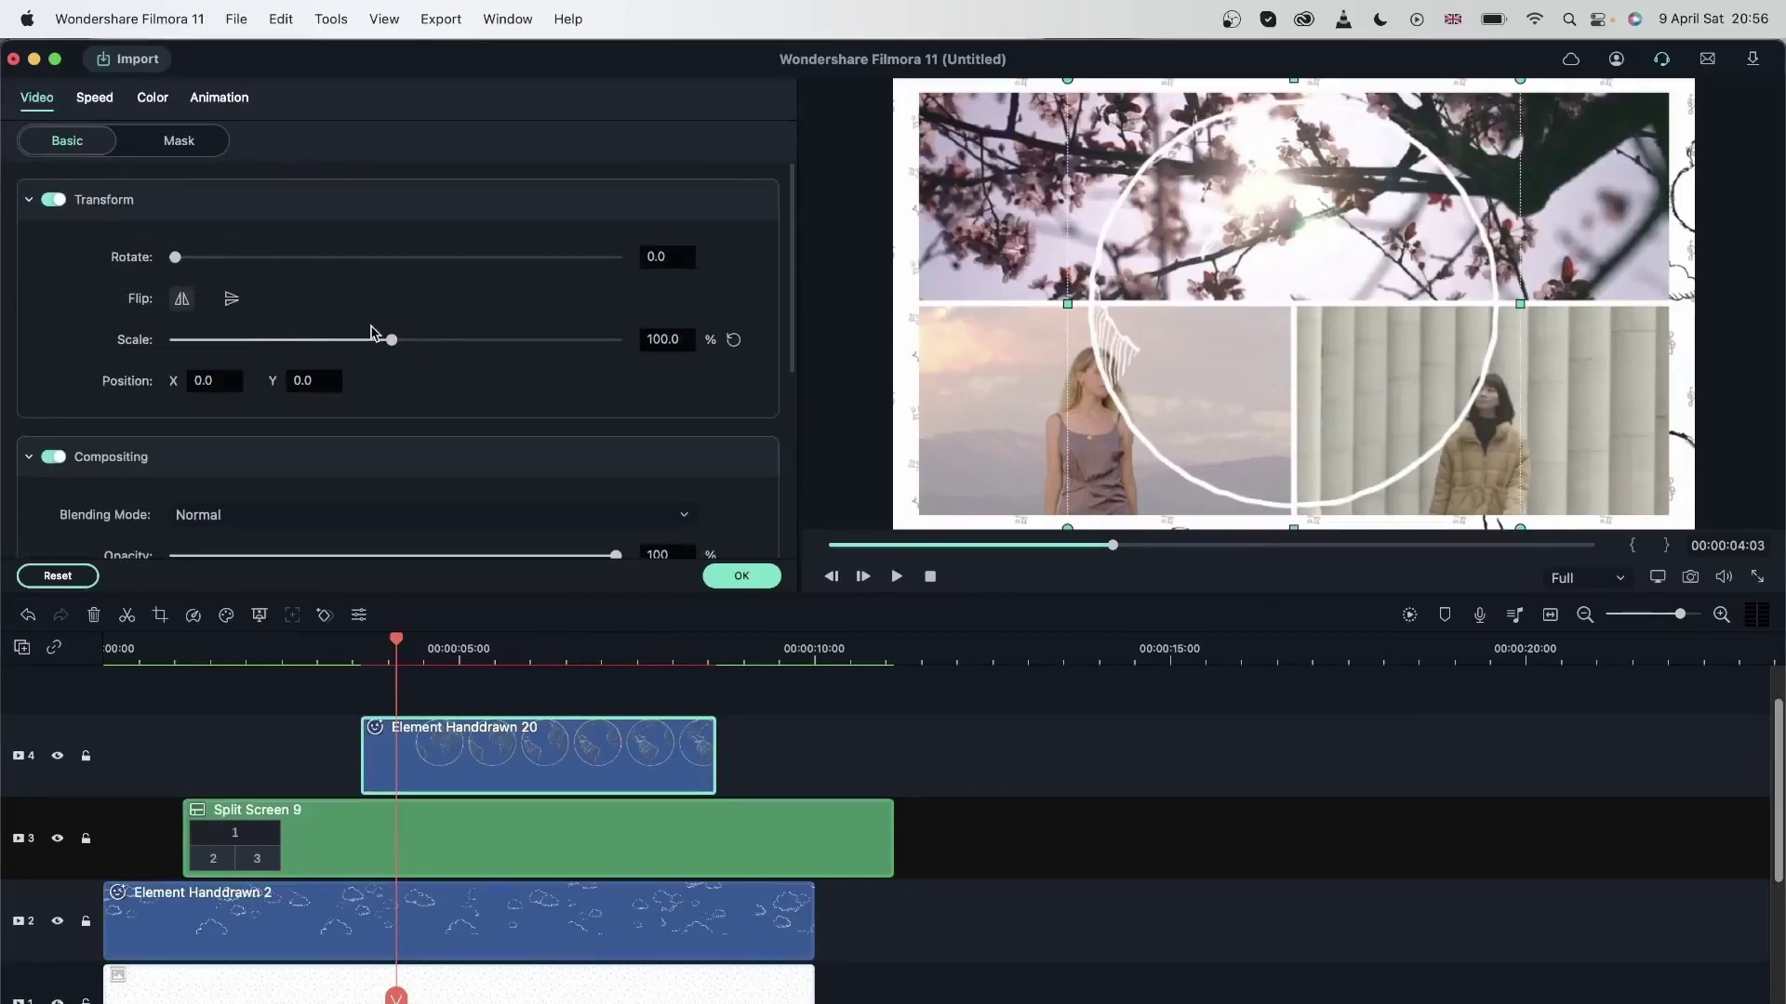
{"action": "left_click_drag", "start_coordinate": [393, 346], "coordinate": [305, 346]}
{"action": "left_click", "coordinate": [734, 340]}
{"action": "left_click_drag", "start_coordinate": [391, 341], "coordinate": [296, 357]}
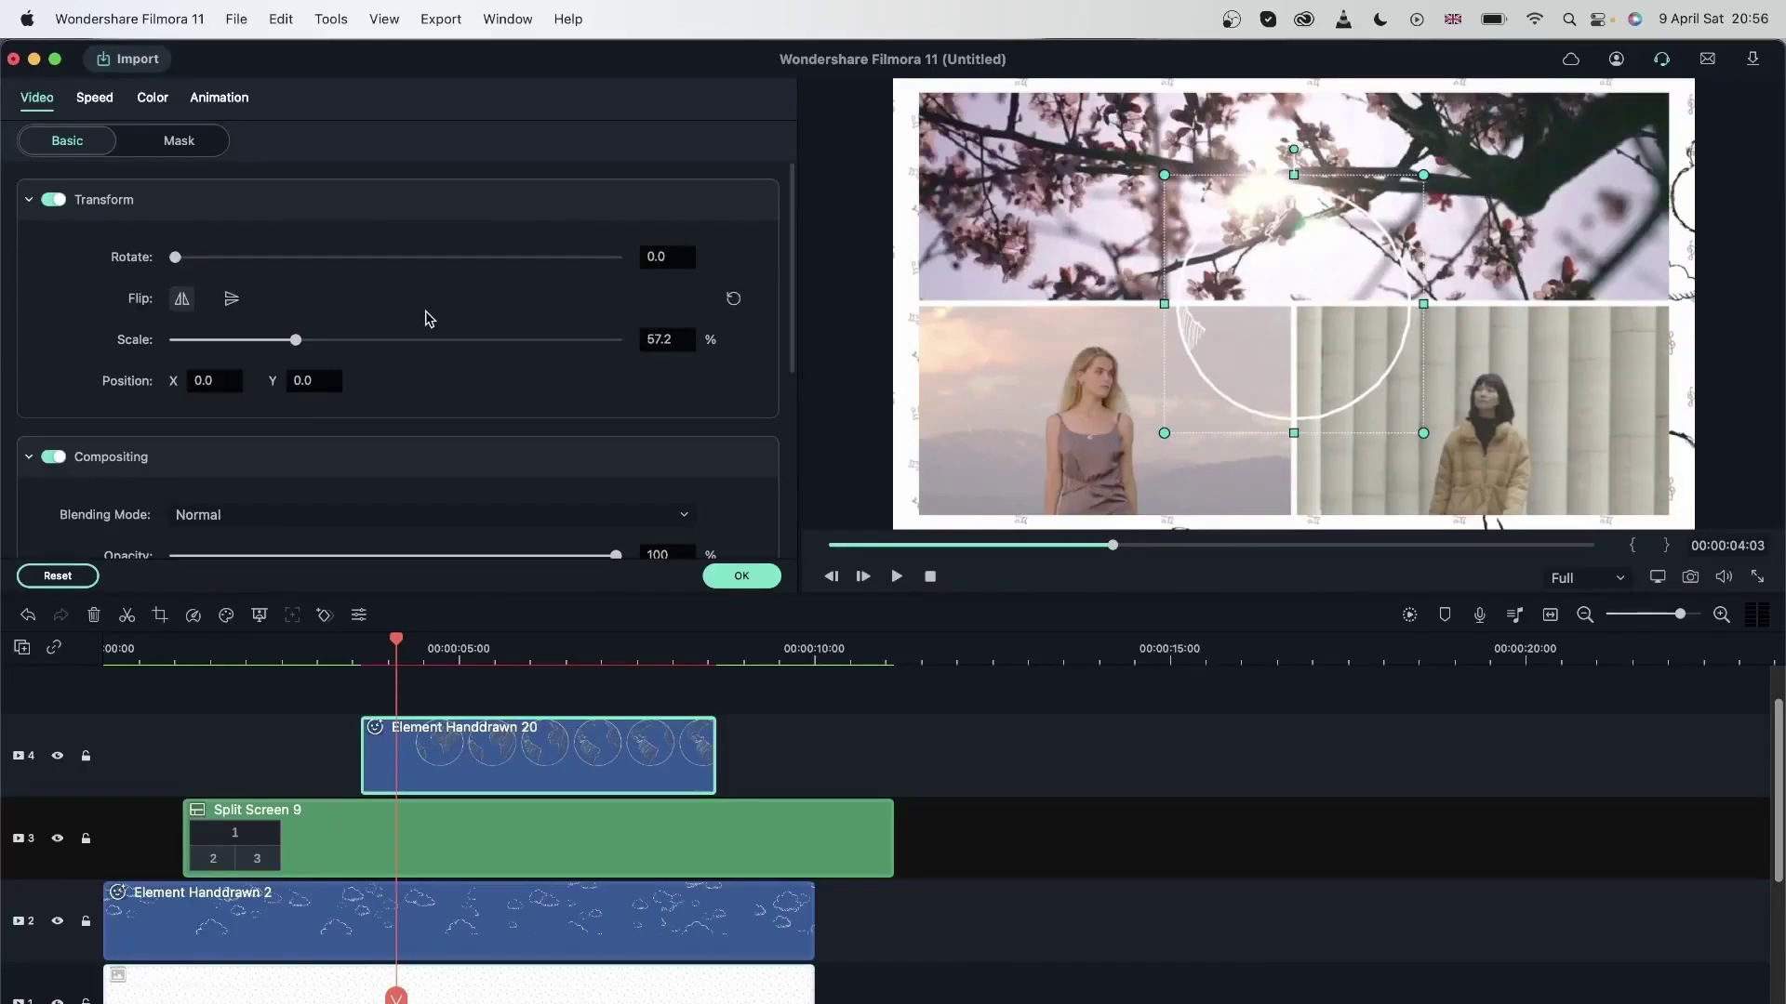
{"action": "left_click_drag", "start_coordinate": [294, 341], "coordinate": [270, 344]}
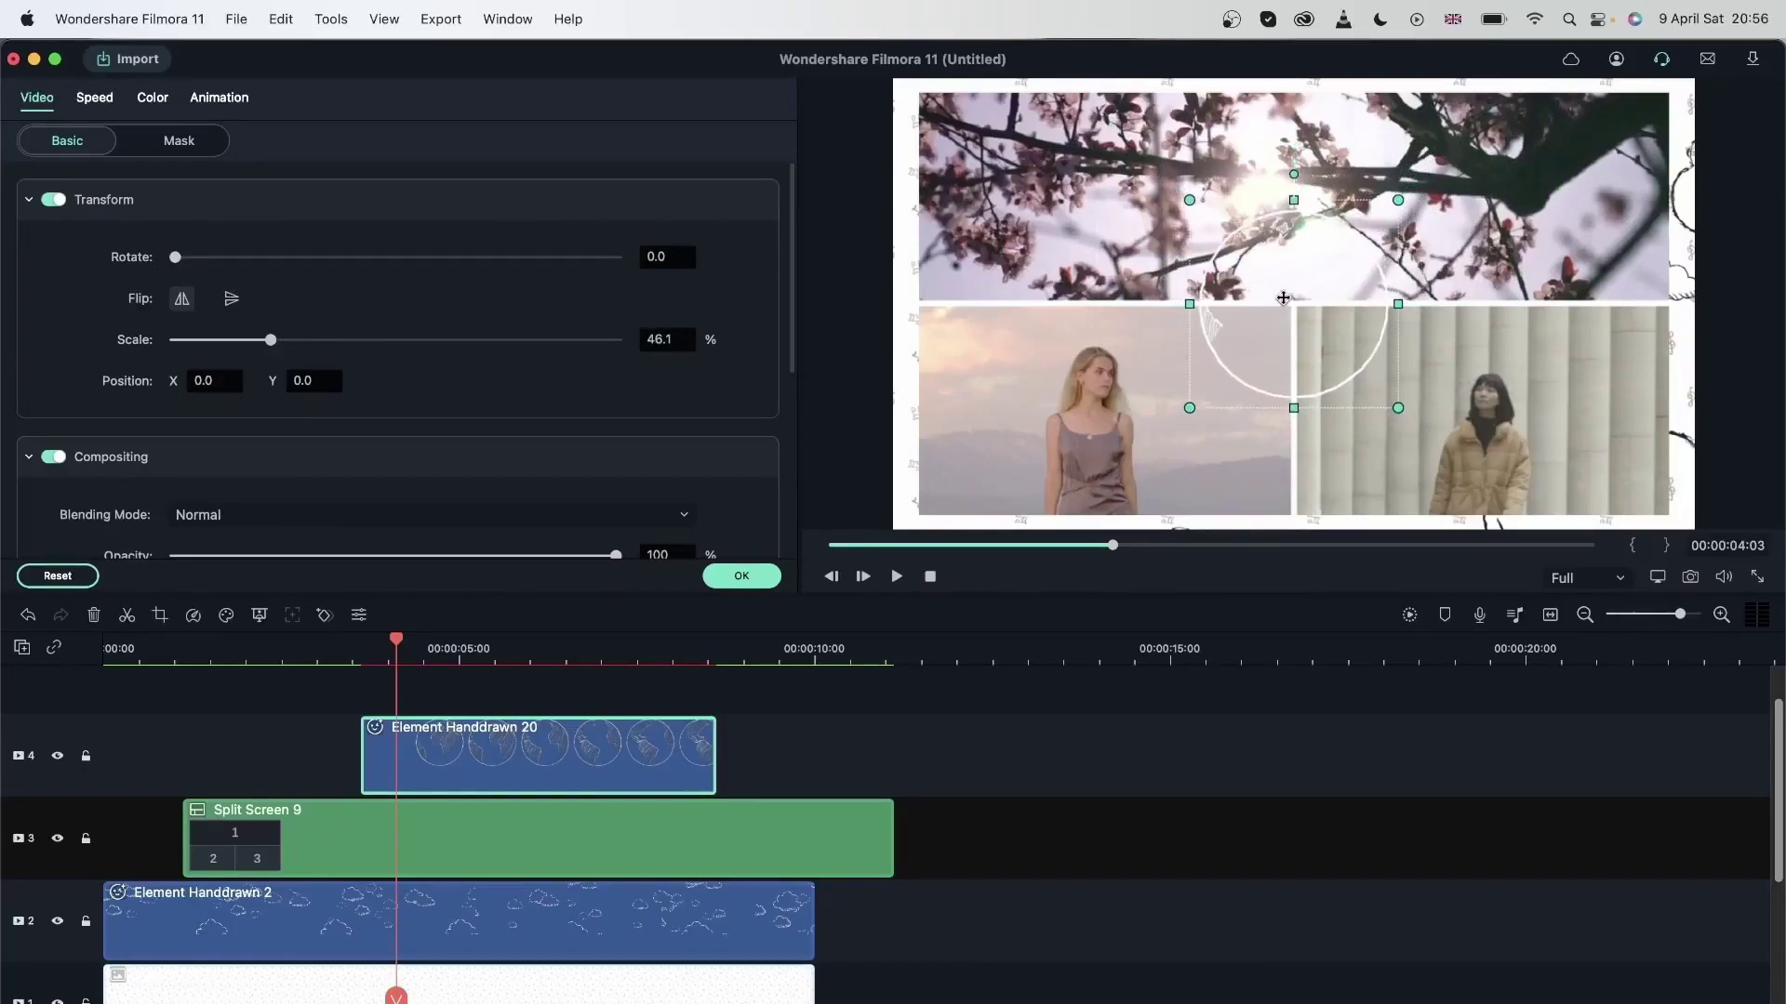
{"action": "left_click_drag", "start_coordinate": [1288, 296], "coordinate": [1574, 181]}
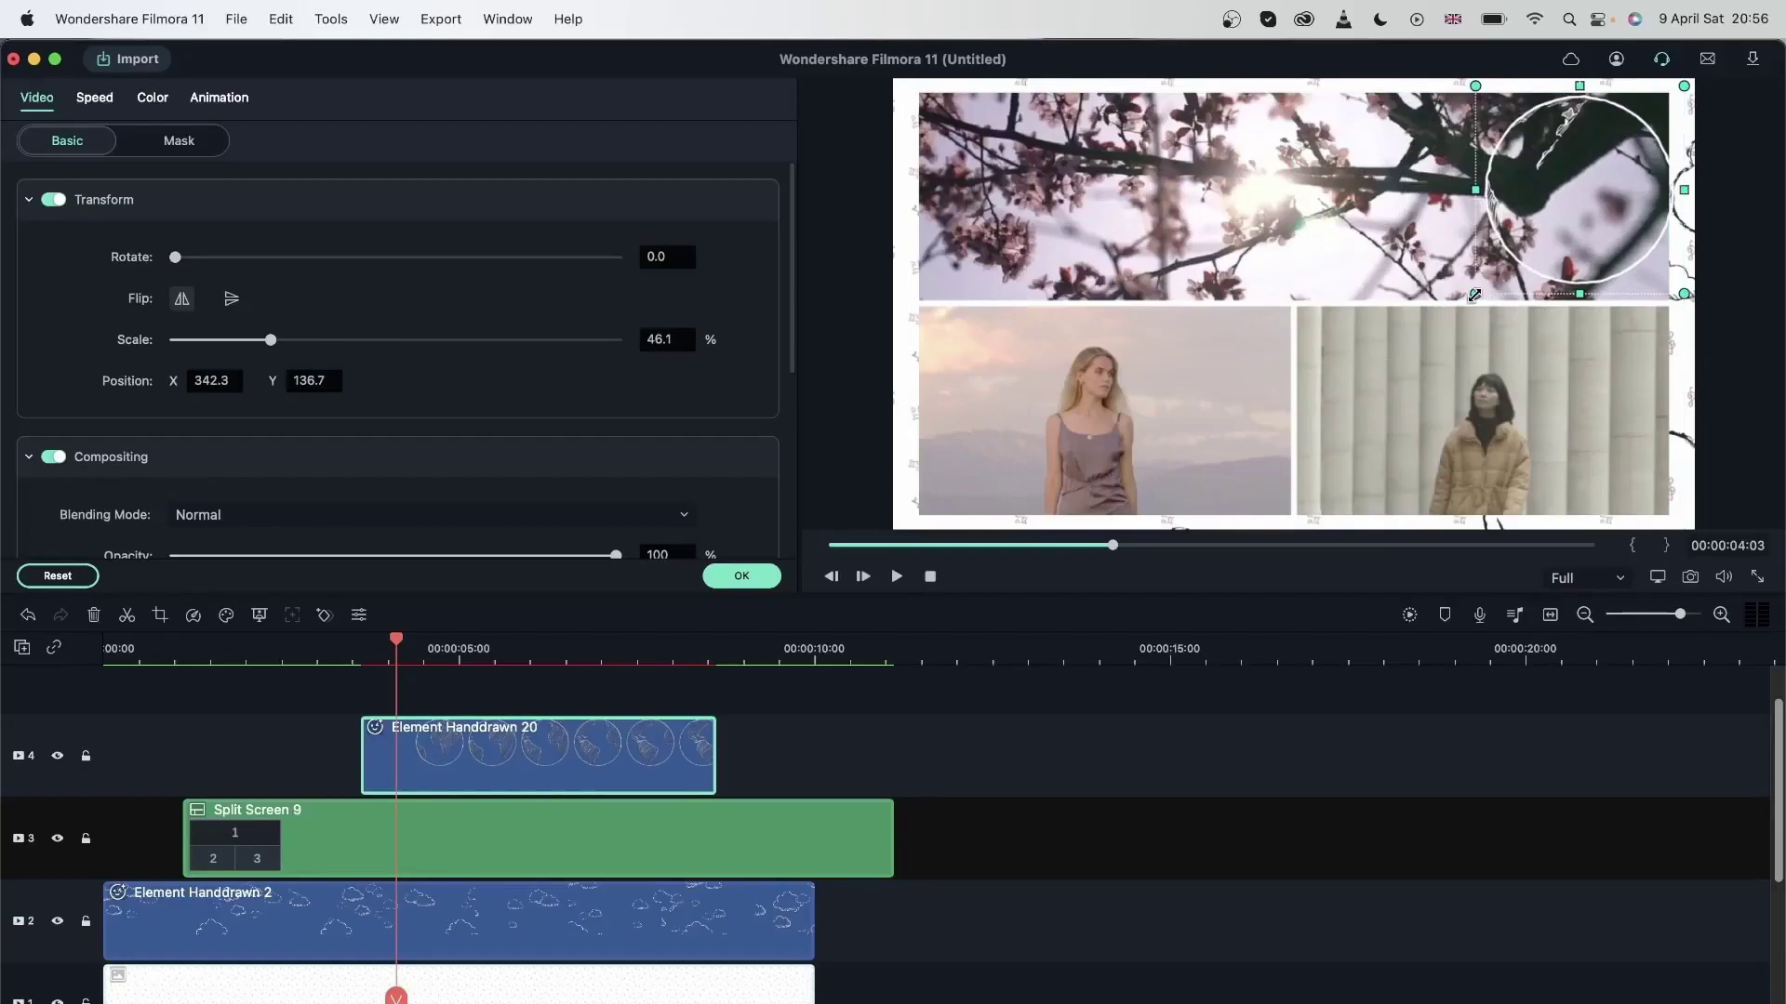
{"action": "left_click_drag", "start_coordinate": [1479, 295], "coordinate": [1526, 220]}
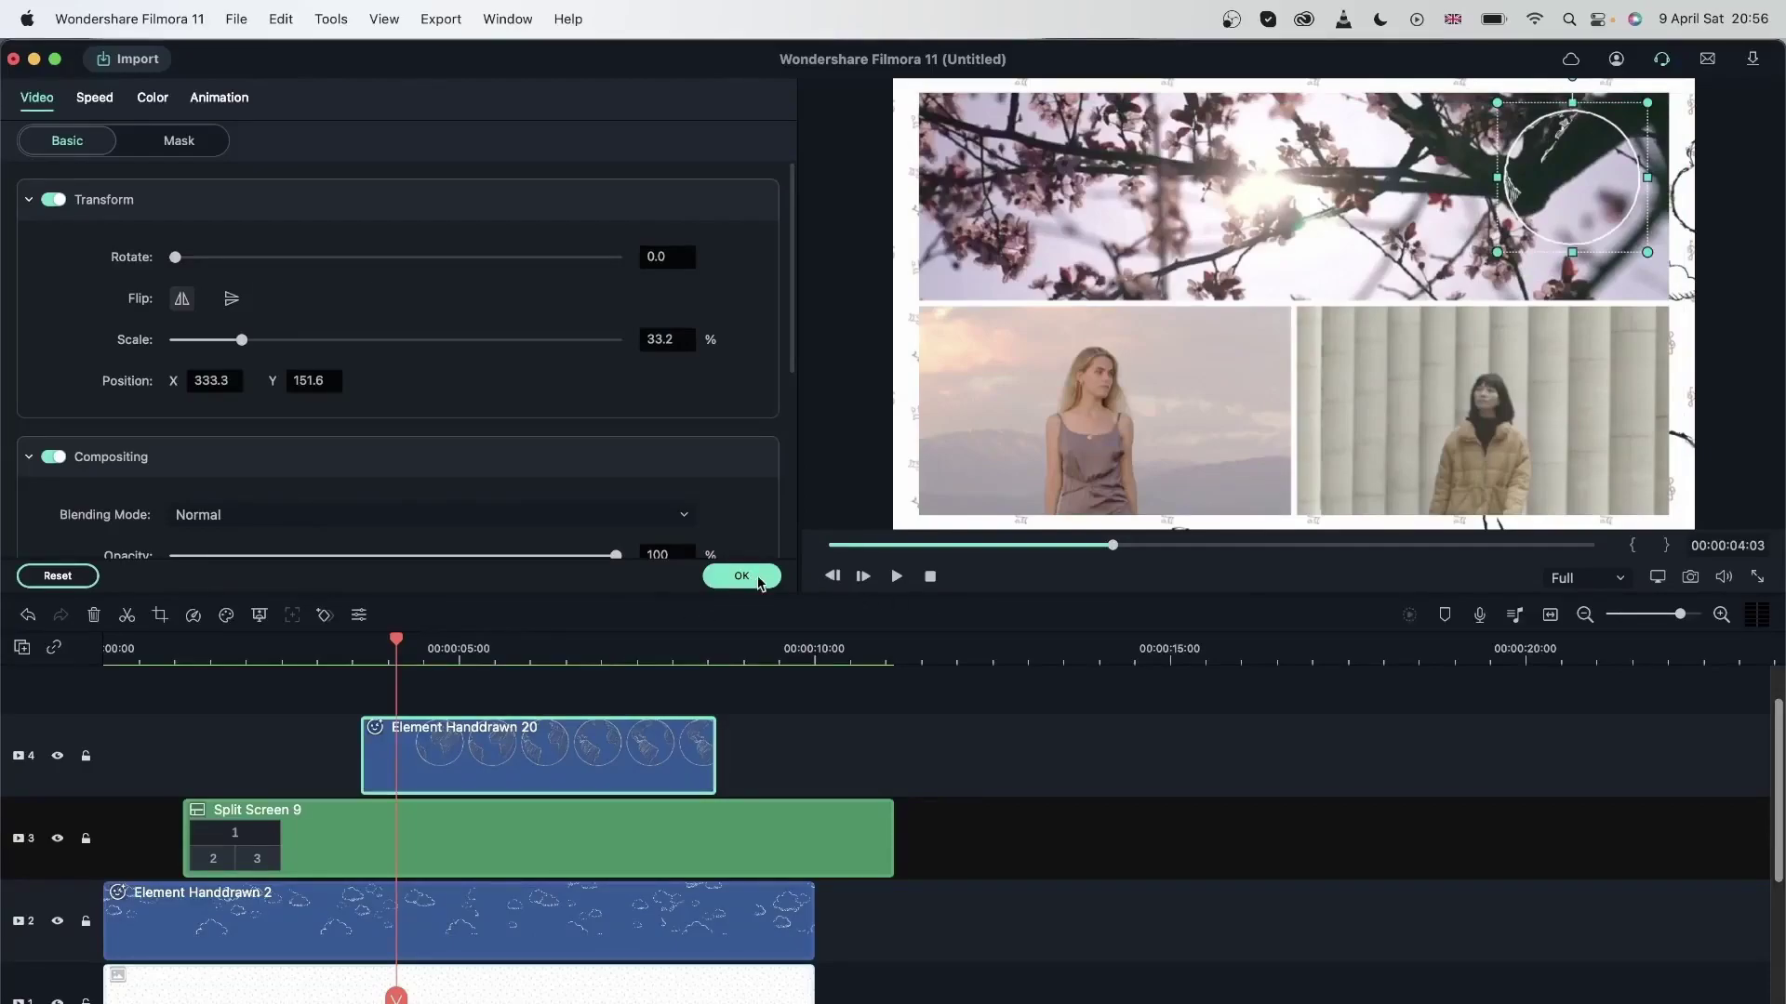
Step: Confirm the circle settings and play back to preview the circle element
{"action": "left_click", "coordinate": [741, 578]}
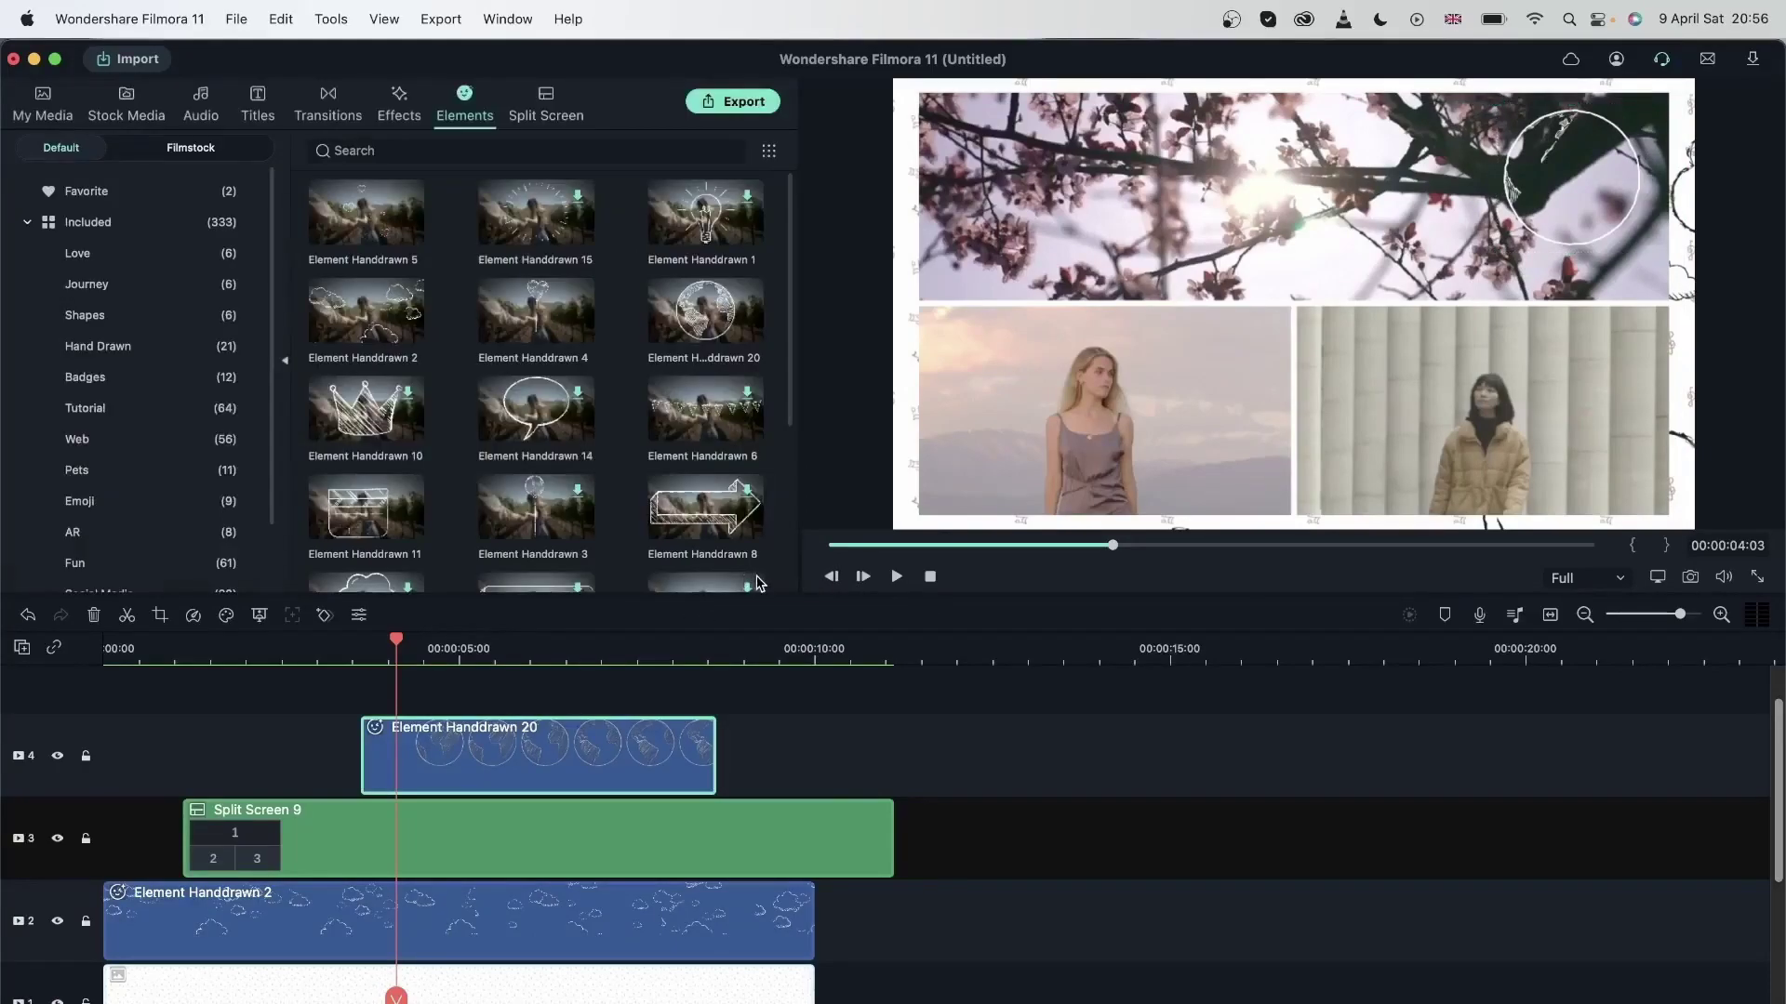
{"action": "left_click", "coordinate": [338, 119]}
{"action": "left_click", "coordinate": [350, 645]}
{"action": "key", "text": "space"}
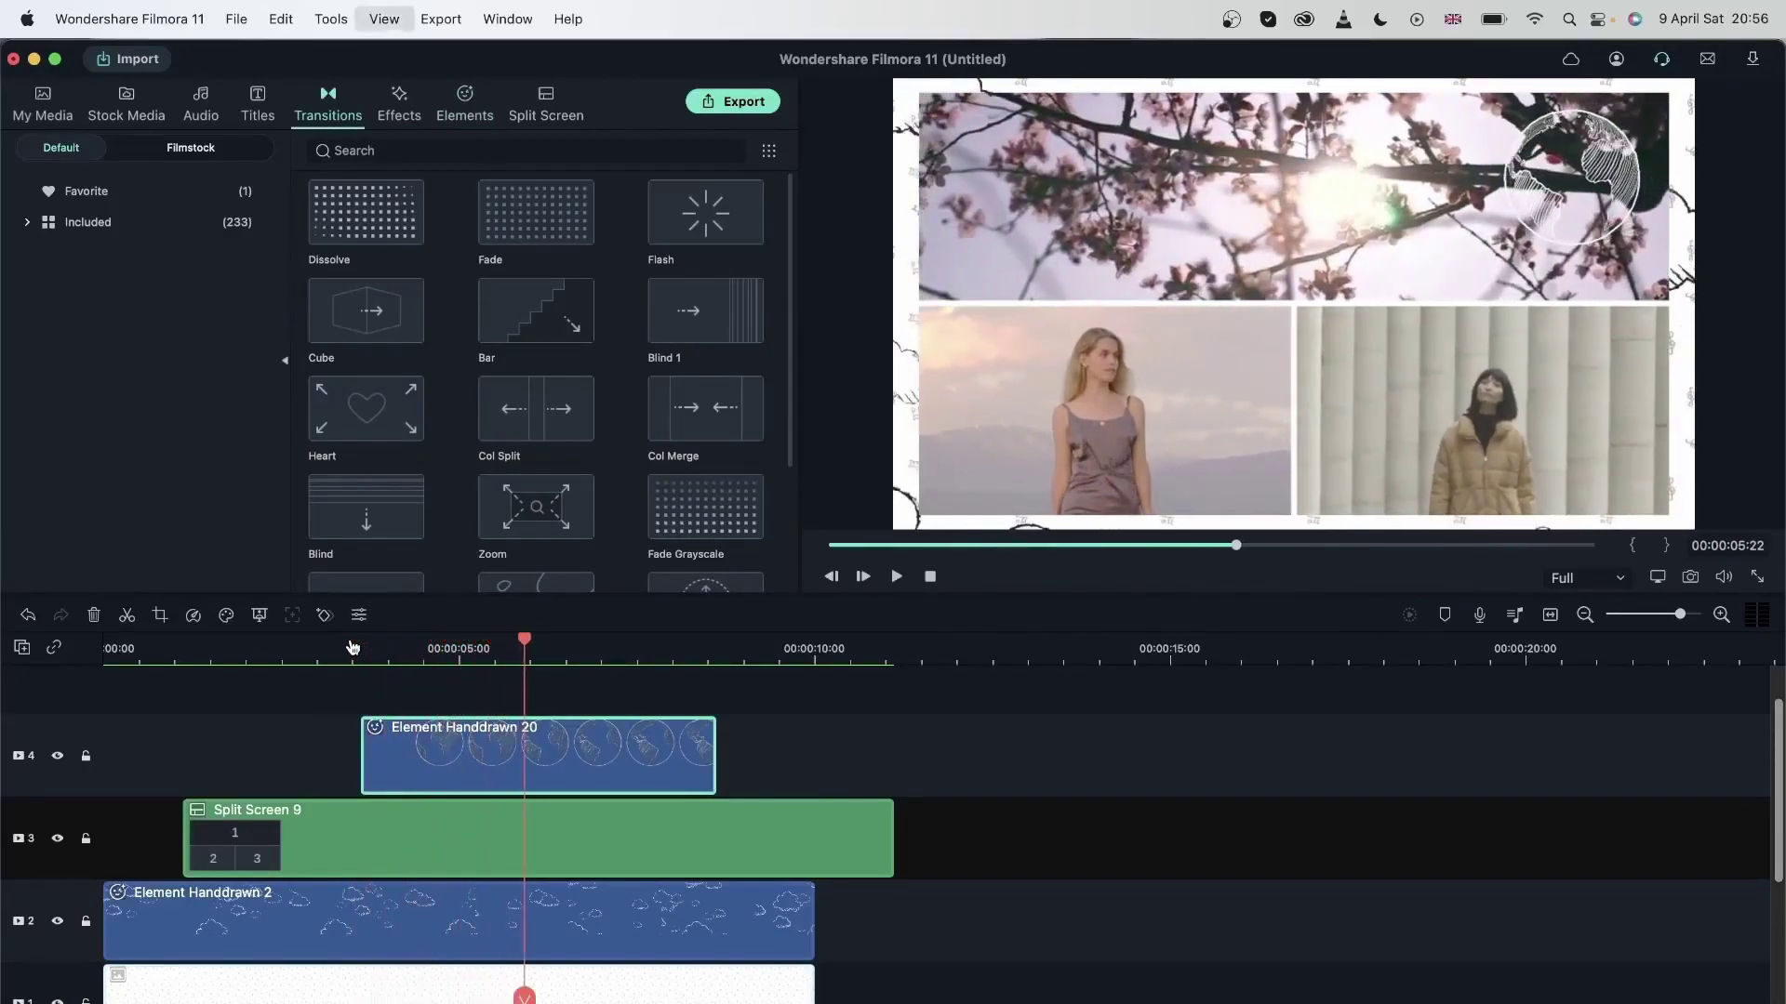
{"action": "key", "text": "space"}
Step: Switch the circle element's blend mode to Difference
{"action": "double_click", "coordinate": [410, 726]}
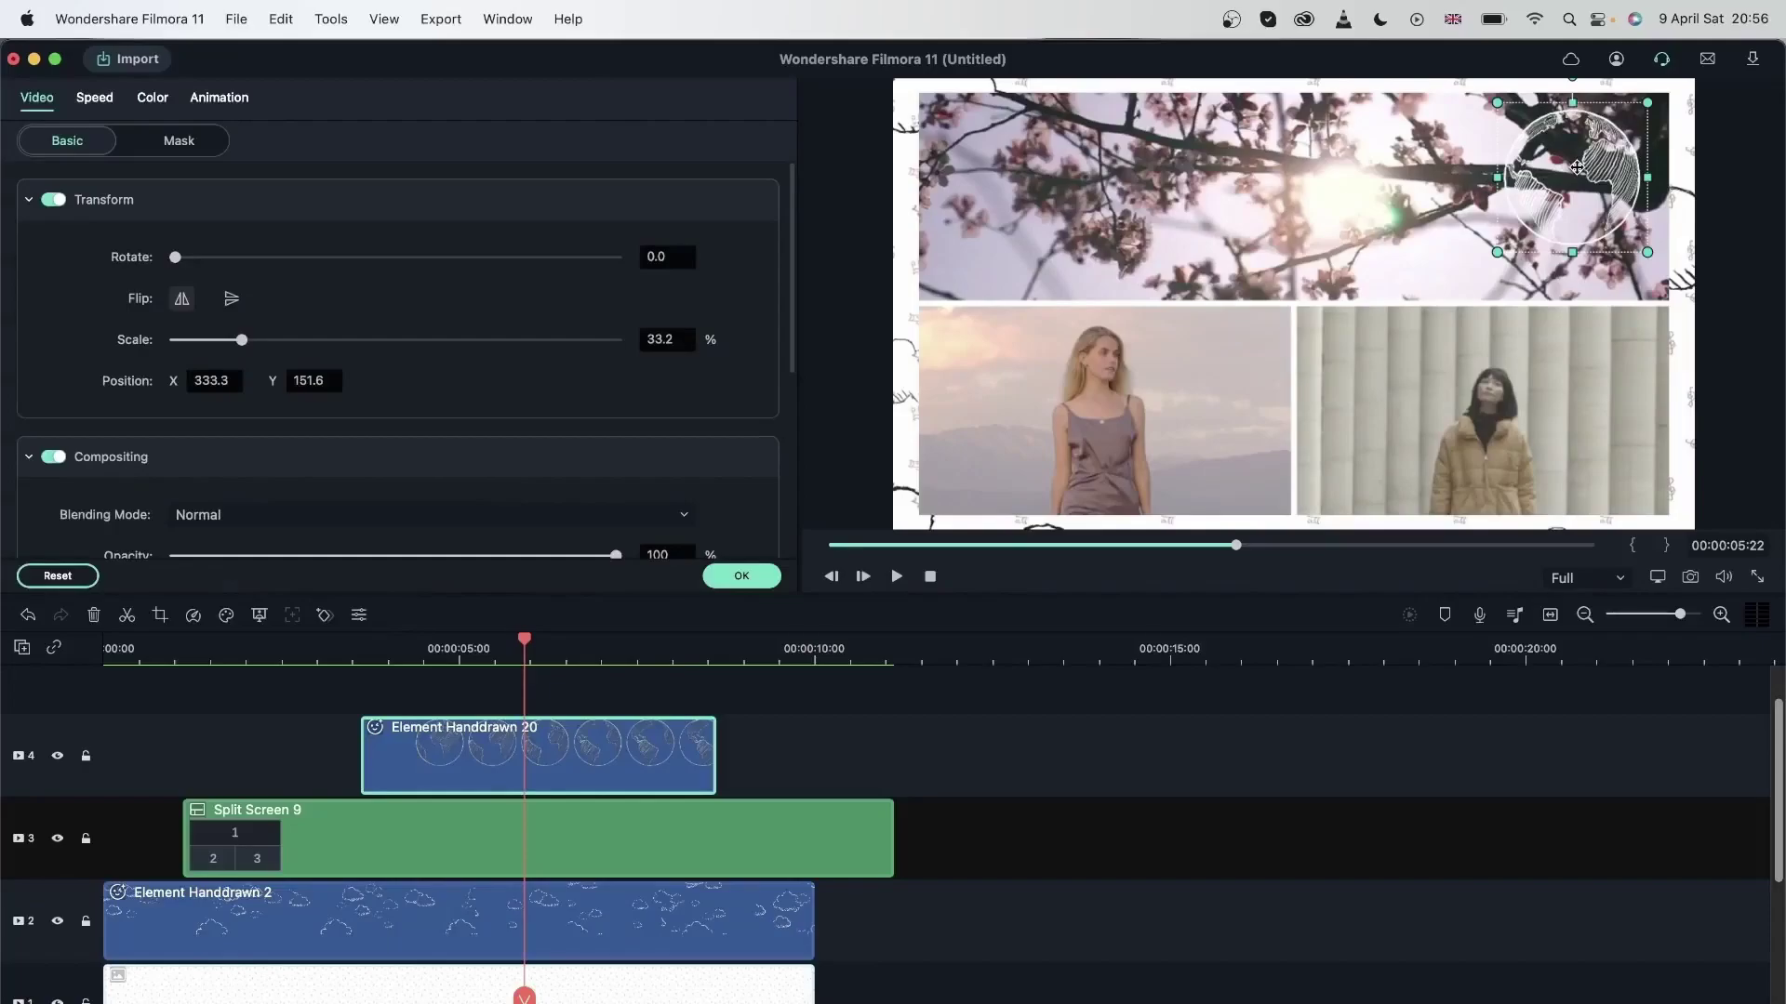
{"action": "left_click", "coordinate": [461, 516]}
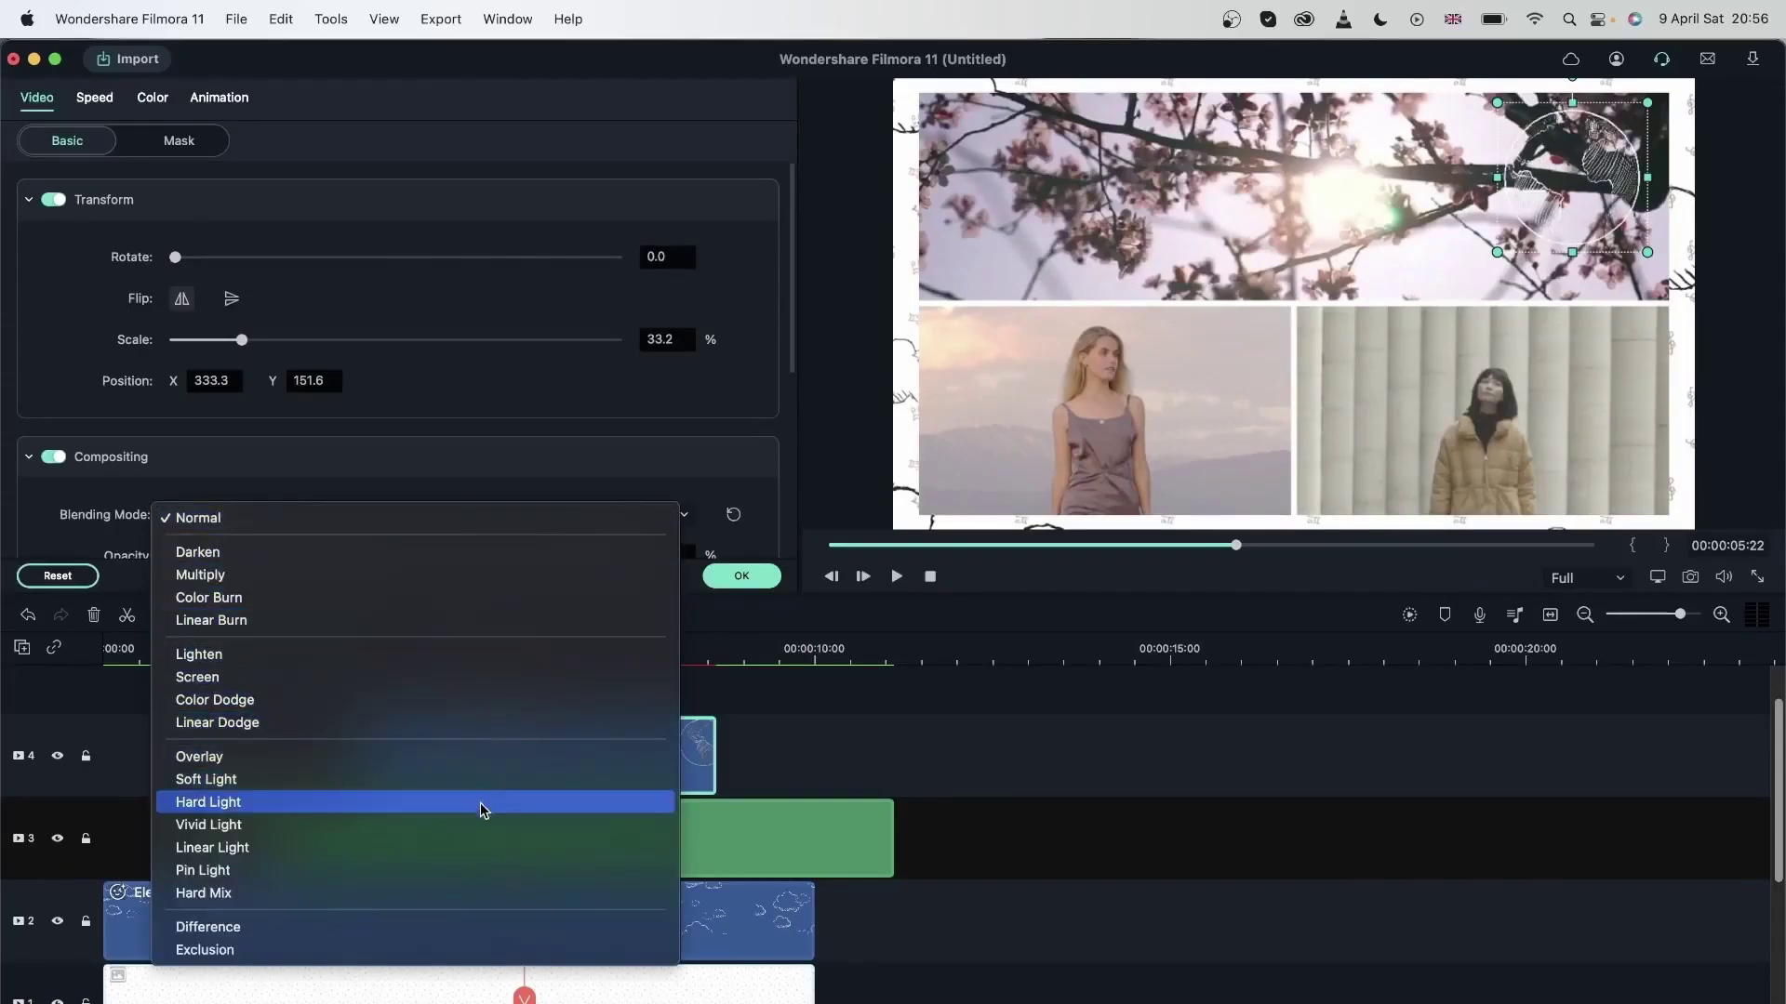
{"action": "left_click", "coordinate": [476, 926]}
{"action": "left_click", "coordinate": [445, 517]}
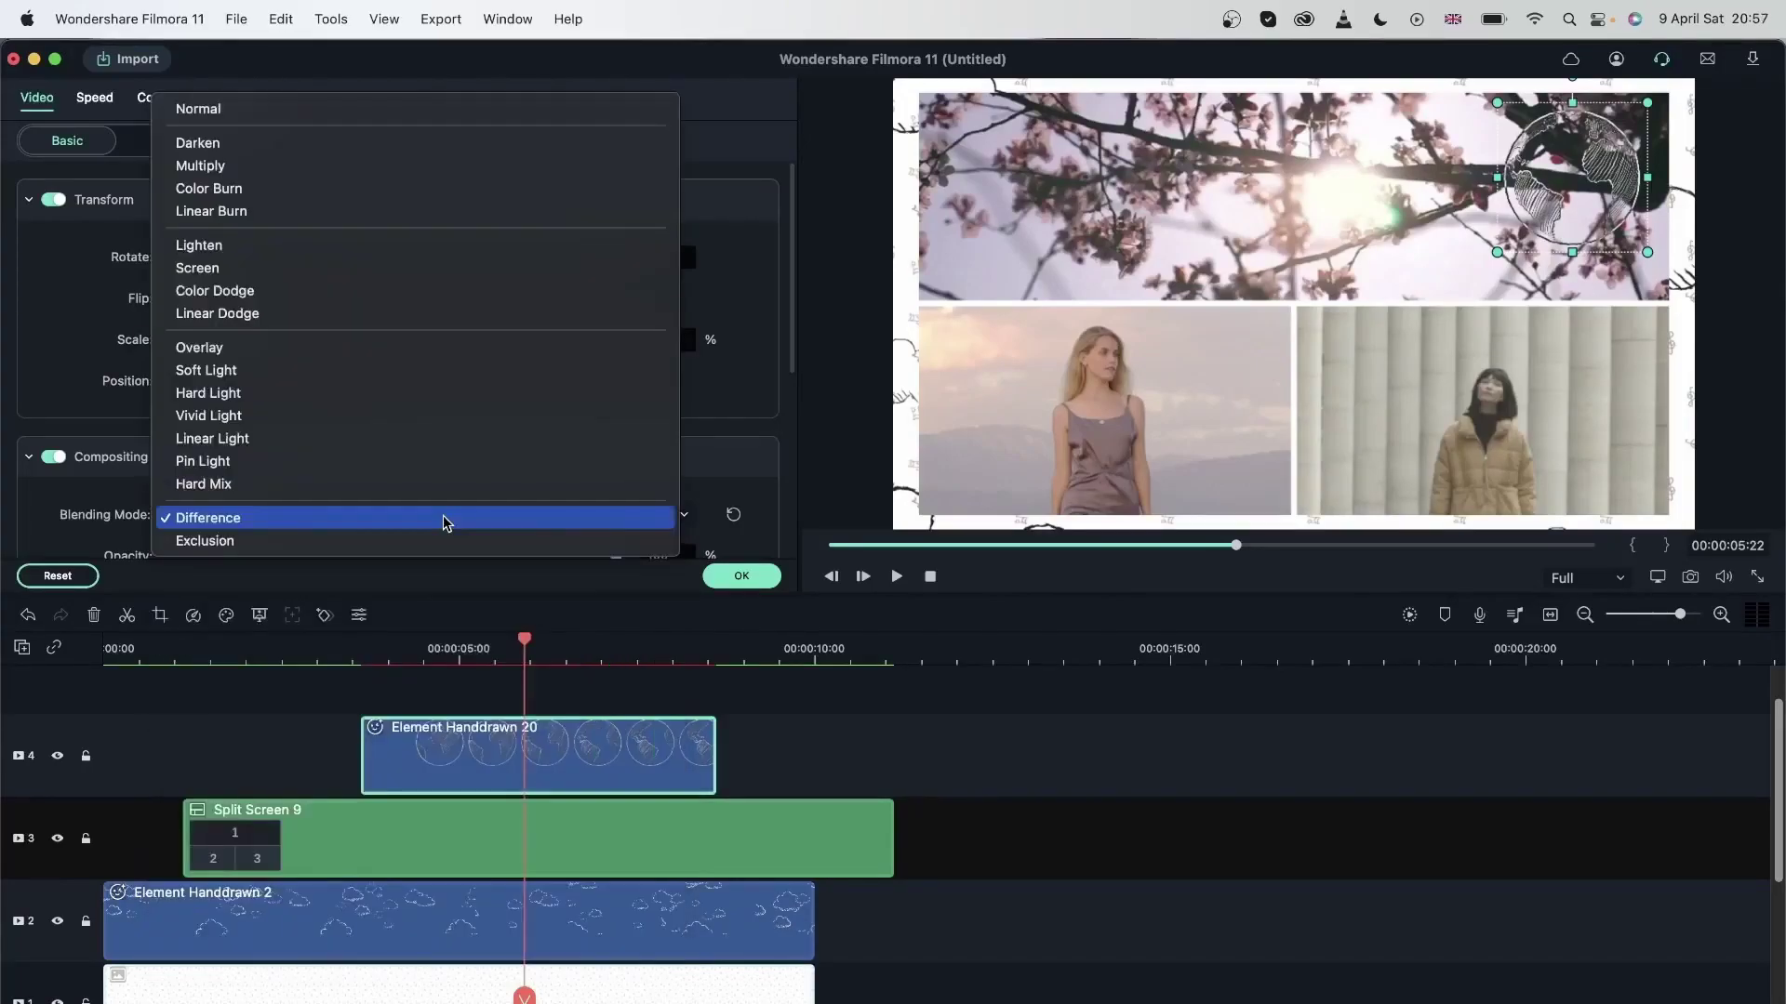
{"action": "left_click", "coordinate": [297, 517]}
{"action": "scroll", "coordinate": [602, 505], "scroll_direction": "down", "scroll_amount": 2}
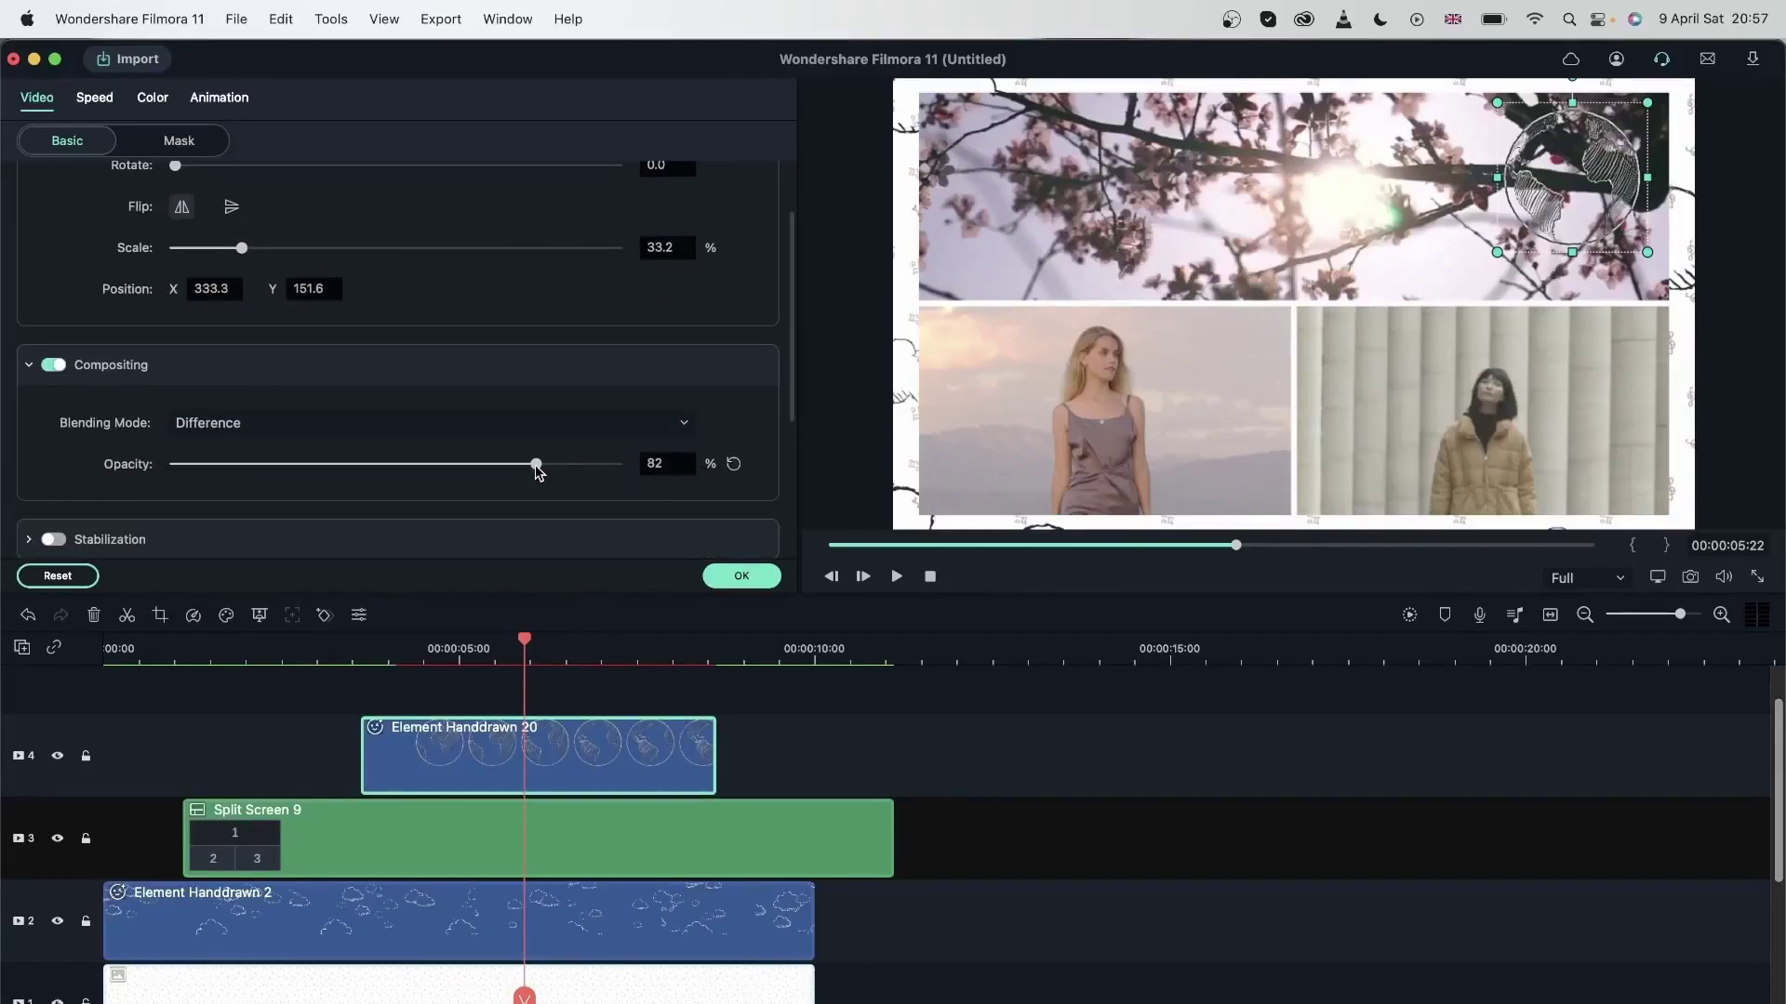
Step: Trim Split Screen 9, the cloud element and the background clip to end at the playhead
{"action": "left_click", "coordinate": [741, 576]}
{"action": "left_click_drag", "start_coordinate": [527, 644], "coordinate": [648, 665]}
{"action": "scroll", "coordinate": [758, 765], "scroll_direction": "down", "scroll_amount": 2}
{"action": "left_click", "coordinate": [817, 778]}
{"action": "left_click_drag", "start_coordinate": [890, 749], "coordinate": [715, 750]}
{"action": "left_click", "coordinate": [805, 837]}
{"action": "left_click_drag", "start_coordinate": [752, 836], "coordinate": [715, 836]}
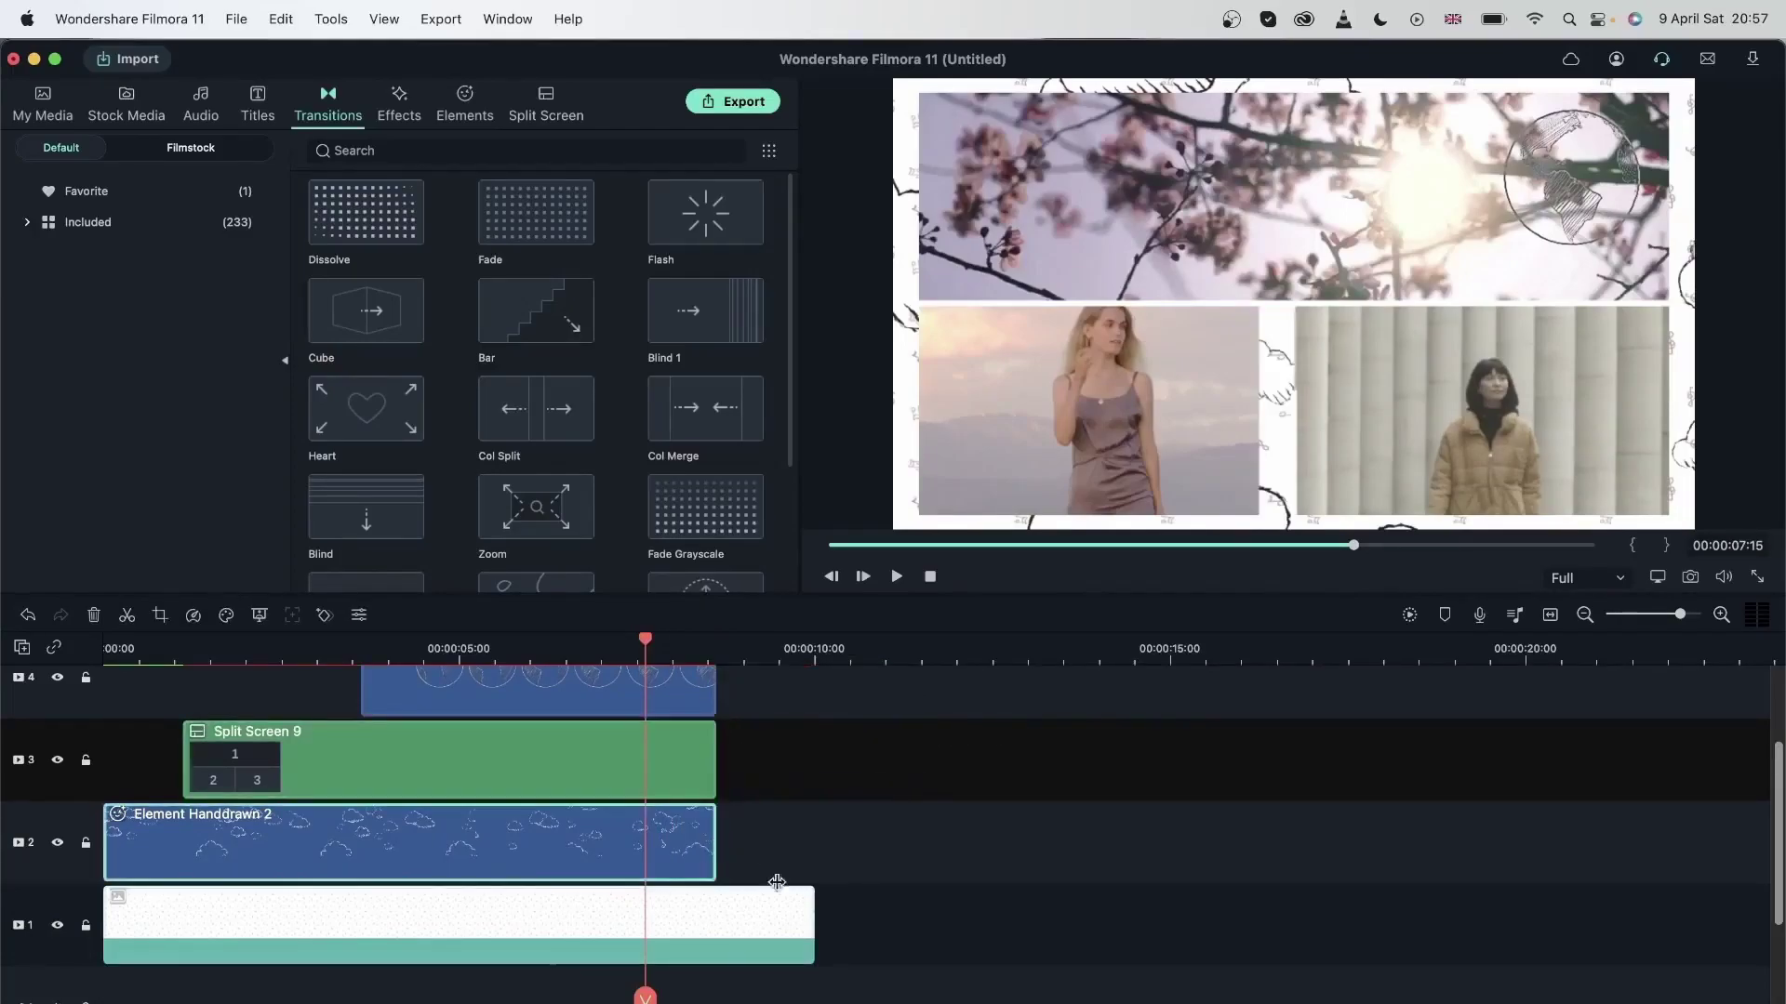
{"action": "left_click_drag", "start_coordinate": [811, 916], "coordinate": [716, 917]}
Step: Shorten the Element Handdrawn 20 circle and add a Dissolve fade to its end
{"action": "scroll", "coordinate": [729, 772], "scroll_direction": "up", "scroll_amount": 2}
{"action": "left_click", "coordinate": [712, 780]}
{"action": "left_click_drag", "start_coordinate": [712, 779], "coordinate": [639, 727]}
{"action": "left_click_drag", "start_coordinate": [366, 221], "coordinate": [591, 772]}
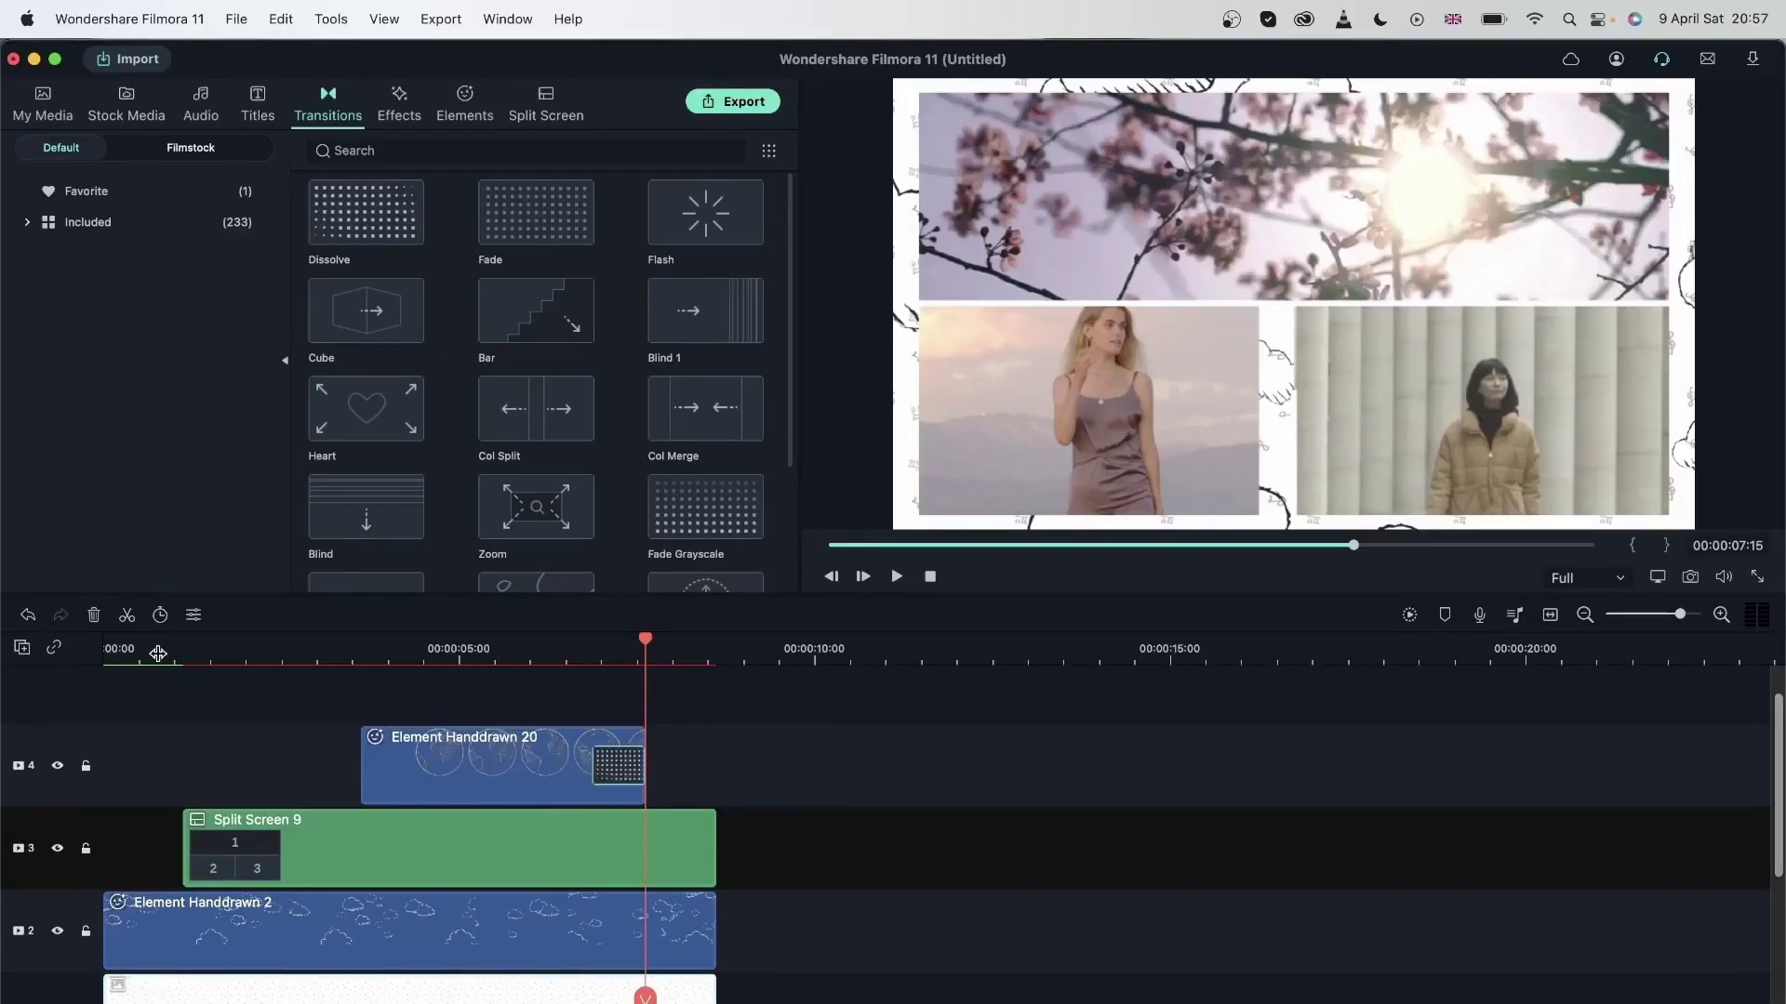
Step: Add a Dissolve fade to the end of the Element Handdrawn 2 cloud clip
{"action": "left_click", "coordinate": [158, 653]}
{"action": "left_click_drag", "start_coordinate": [160, 654], "coordinate": [669, 769]}
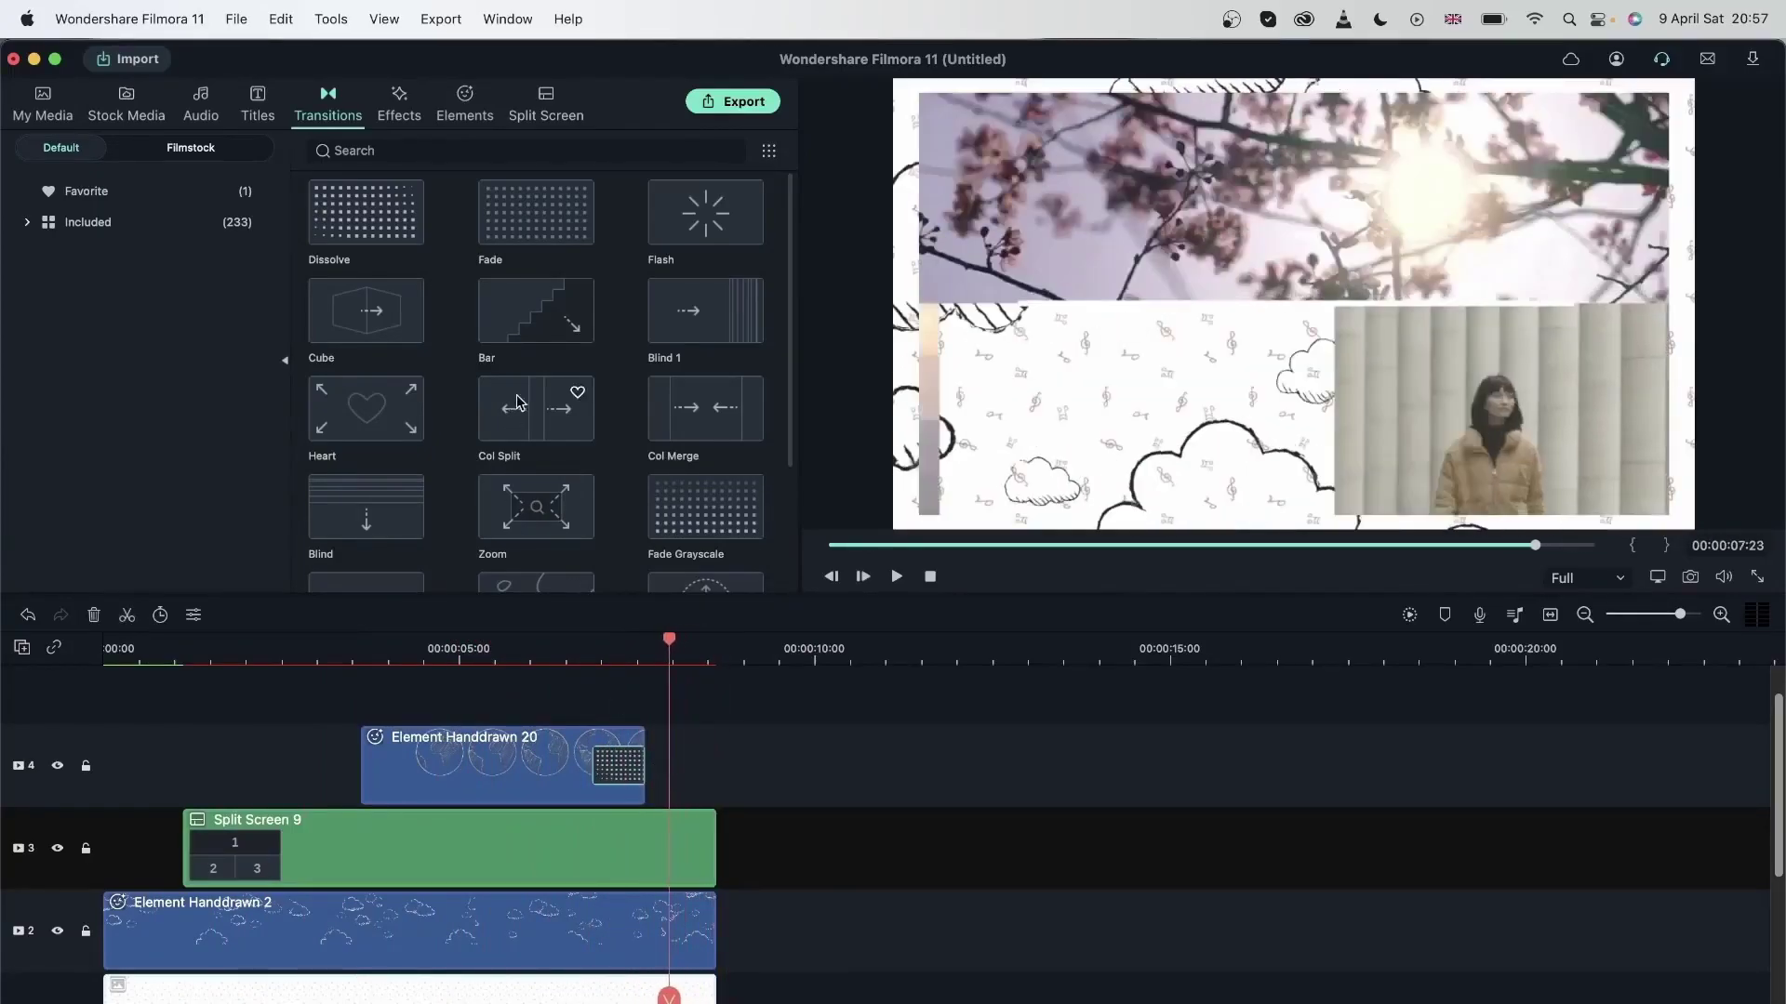
{"action": "left_click_drag", "start_coordinate": [340, 231], "coordinate": [668, 900]}
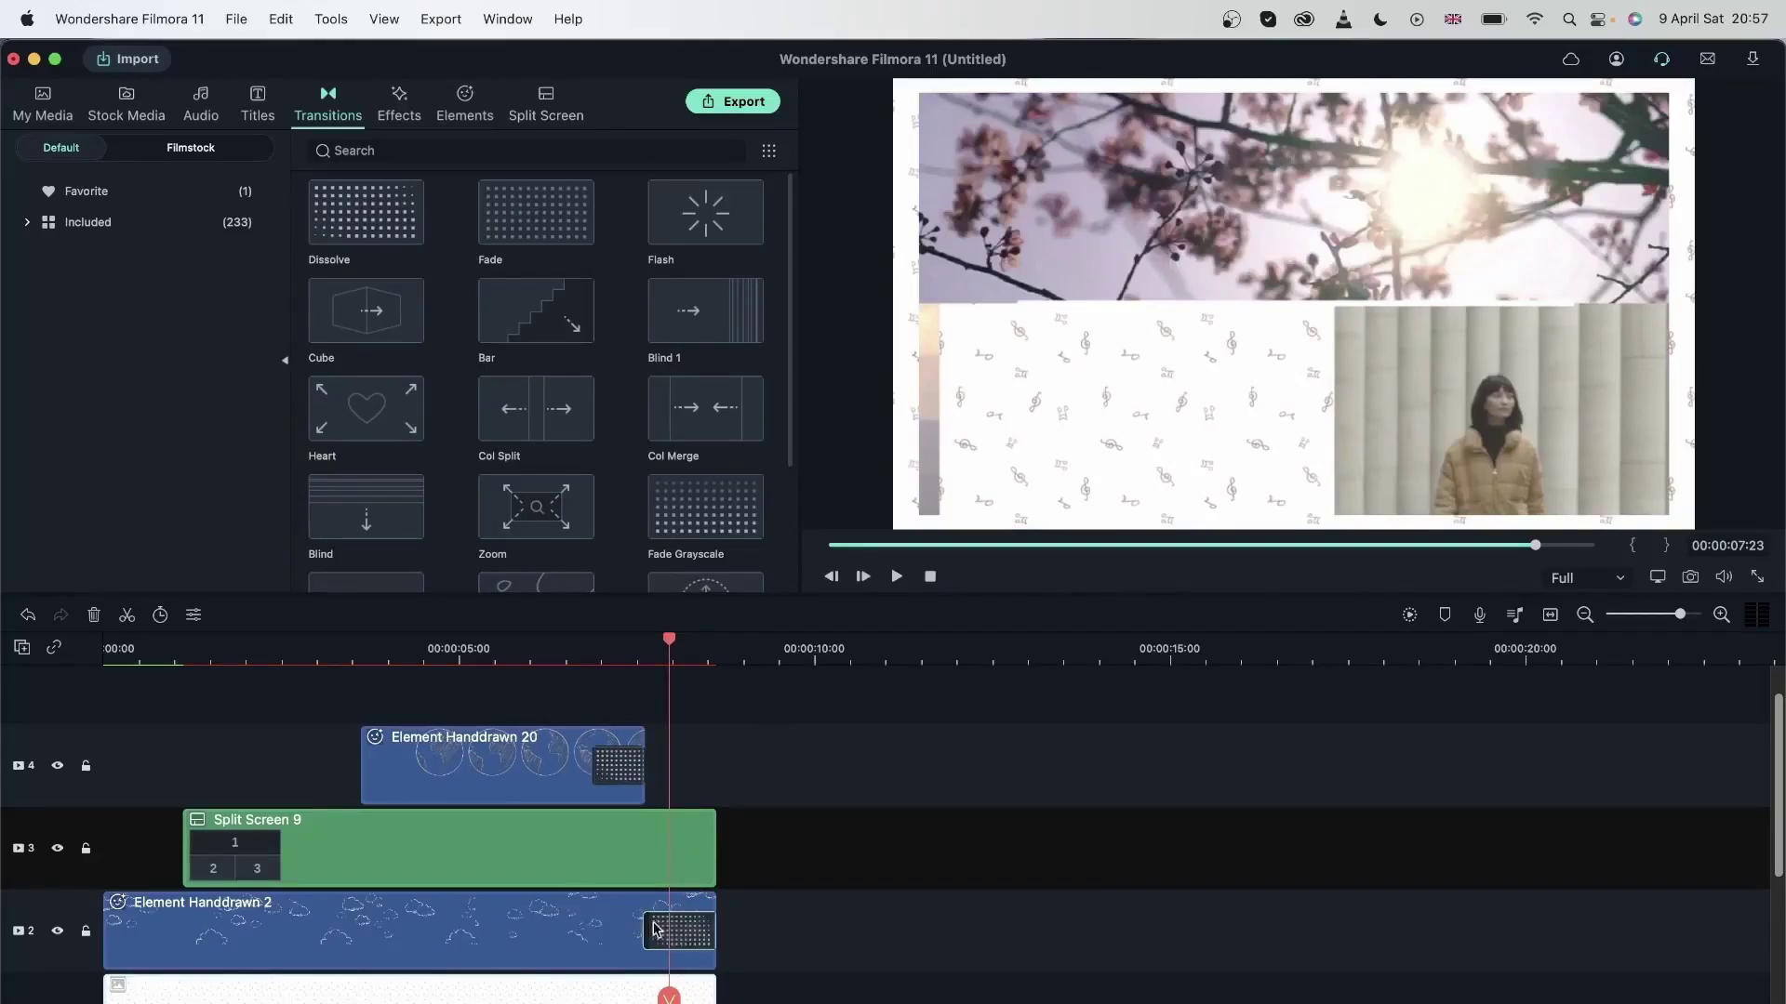
{"action": "left_click", "coordinate": [676, 909]}
{"action": "scroll", "coordinate": [638, 879], "scroll_direction": "down", "scroll_amount": 2}
{"action": "scroll", "coordinate": [638, 872], "scroll_direction": "down", "scroll_amount": 2}
{"action": "key", "text": "Home"}
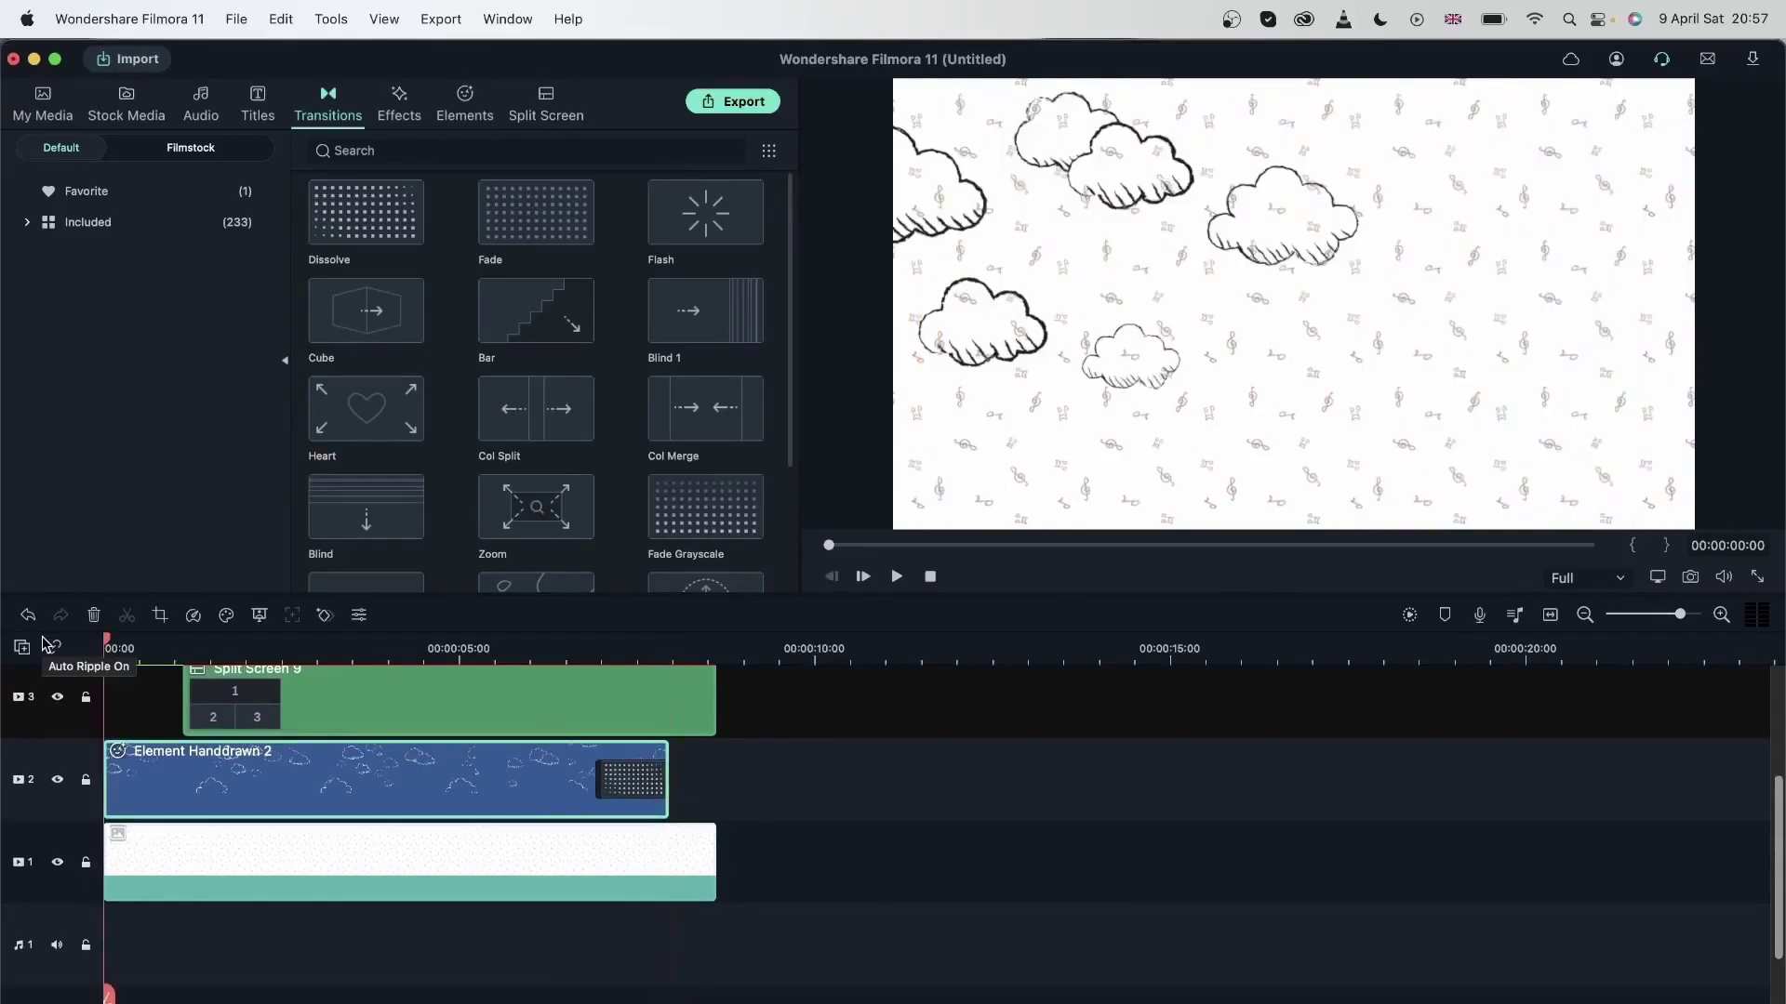